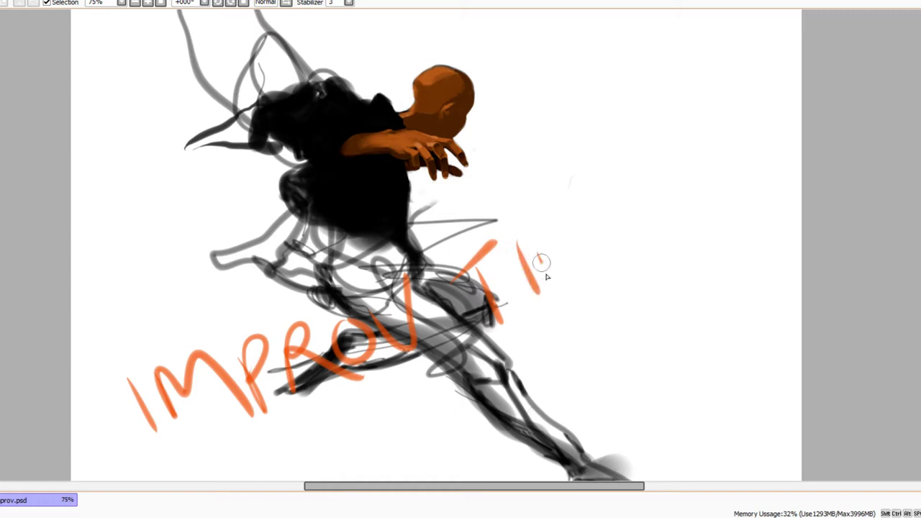
Finish the orange "IMPROV TIME!" lettering across the sketch and undo all of its strokes
drag(541, 262, 601, 276)
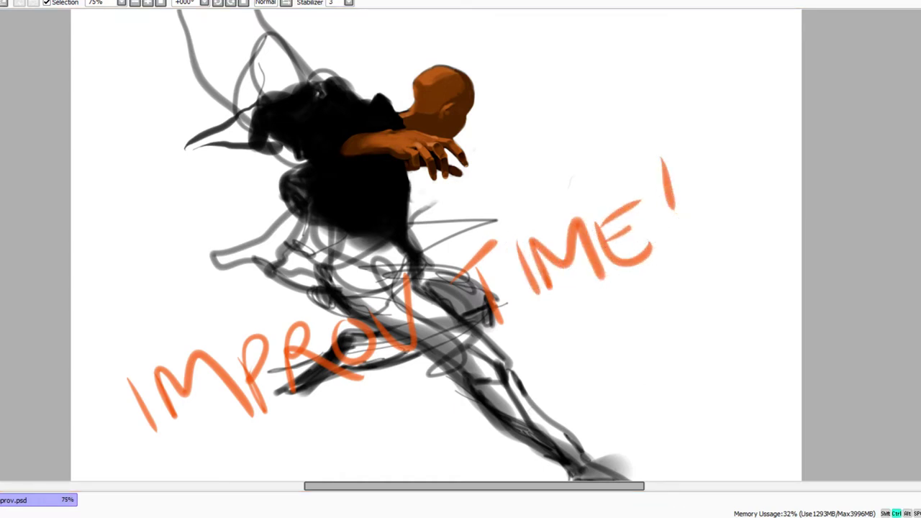
key(ctrl+z)
key(ctrl+z)
key(ctrl+z)
key(ctrl+z)
key(ctrl+z)
key(ctrl+z)
key(ctrl+z)
key(ctrl+z)
key(ctrl+z)
key(ctrl+z)
key(ctrl+z)
key(ctrl+z)
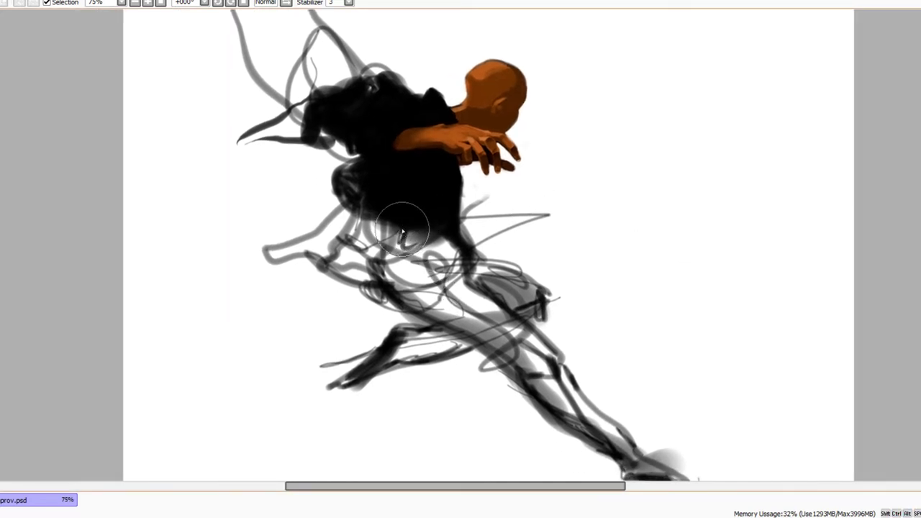
Block in the lower torso, hips and upper thighs in black, and sketch loose cloth lines trailing behind the back
mouse_move(403, 232)
mouse_down()
mouse_move(384, 247)
mouse_move(369, 218)
mouse_move(372, 232)
mouse_move(311, 213)
mouse_move(347, 210)
mouse_move(365, 224)
mouse_move(338, 214)
mouse_move(282, 222)
mouse_move(199, 153)
mouse_move(224, 168)
mouse_move(217, 154)
mouse_move(279, 127)
mouse_move(323, 160)
mouse_up()
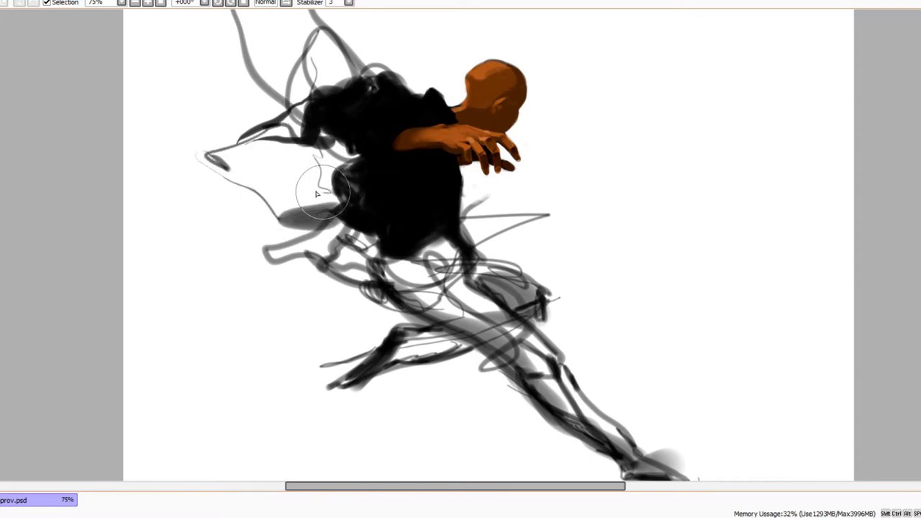
mouse_move(317, 193)
mouse_down()
mouse_move(307, 220)
mouse_move(373, 216)
mouse_up()
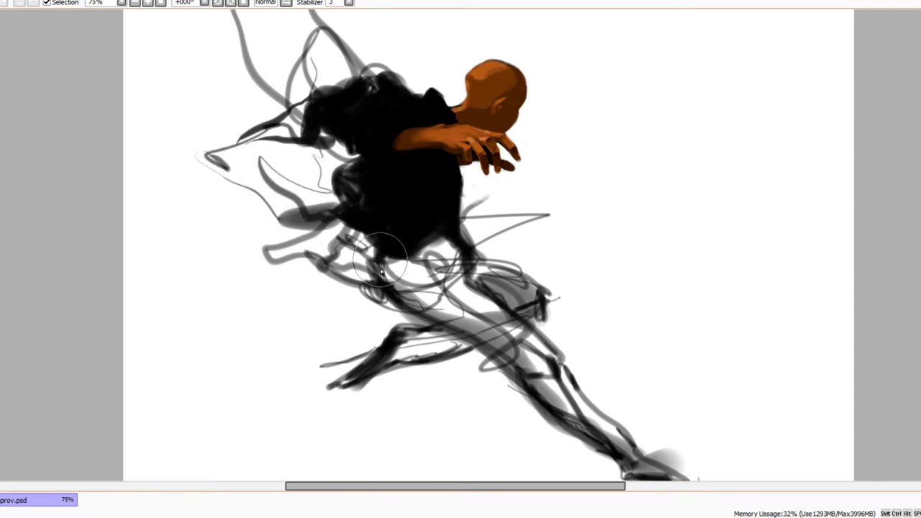
mouse_move(381, 272)
mouse_down()
mouse_move(398, 251)
mouse_move(416, 297)
mouse_move(419, 261)
mouse_move(451, 239)
mouse_move(442, 273)
mouse_move(448, 282)
mouse_move(462, 275)
mouse_move(451, 266)
mouse_move(465, 285)
mouse_move(432, 278)
mouse_move(453, 284)
mouse_move(442, 308)
mouse_move(495, 281)
mouse_move(464, 274)
mouse_move(495, 267)
mouse_move(522, 279)
mouse_move(507, 264)
mouse_move(449, 269)
mouse_up()
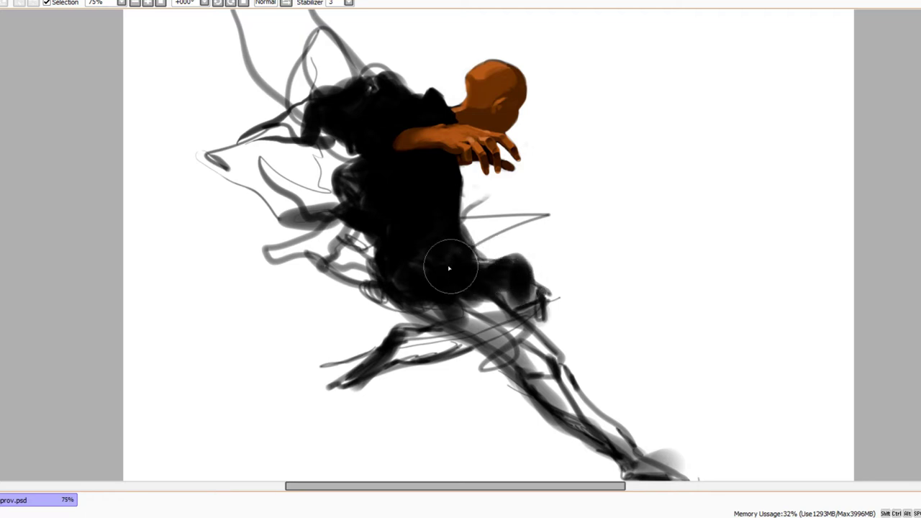
mouse_move(407, 293)
mouse_down()
mouse_move(574, 298)
mouse_move(560, 341)
mouse_move(569, 337)
mouse_move(518, 365)
mouse_move(451, 380)
mouse_move(411, 413)
mouse_move(418, 381)
mouse_move(428, 391)
mouse_move(492, 361)
mouse_up()
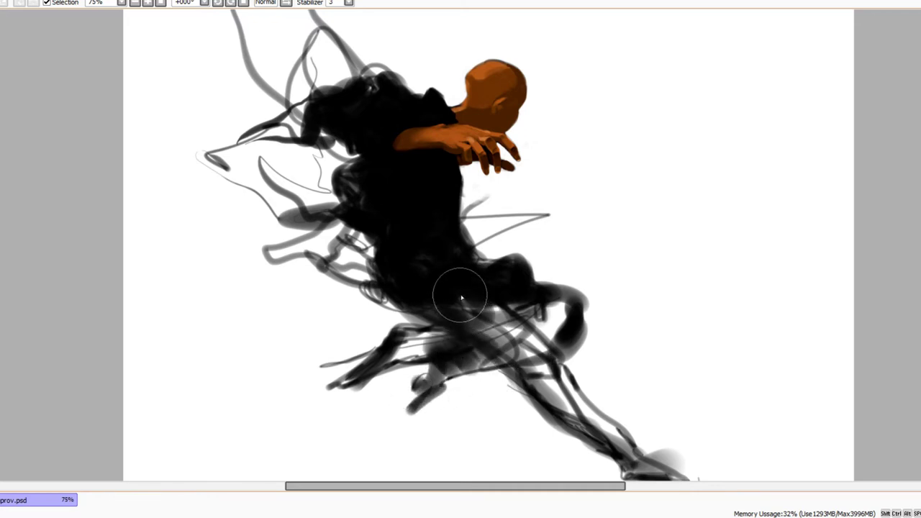
Mirror the canvas view and paint a thin curved red trim line from behind the forearm down to the lower chest
key(h)
drag(540, 209, 485, 232)
ctrl+click(478, 239)
mouse_move(431, 261)
mouse_down()
mouse_move(441, 341)
mouse_move(454, 298)
mouse_move(426, 278)
mouse_move(426, 337)
mouse_move(423, 291)
mouse_move(407, 282)
mouse_move(336, 296)
mouse_move(363, 308)
mouse_move(437, 284)
mouse_move(488, 293)
mouse_move(464, 297)
mouse_move(446, 346)
mouse_move(412, 368)
mouse_move(494, 339)
mouse_up()
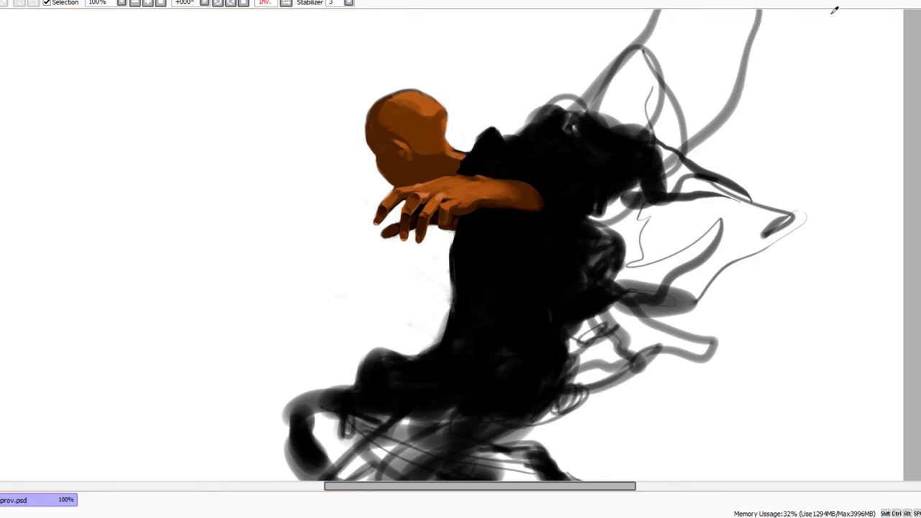
mouse_move(469, 288)
mouse_down()
mouse_move(473, 304)
mouse_move(504, 309)
mouse_move(551, 249)
mouse_move(547, 194)
mouse_move(554, 233)
mouse_move(559, 219)
mouse_up()
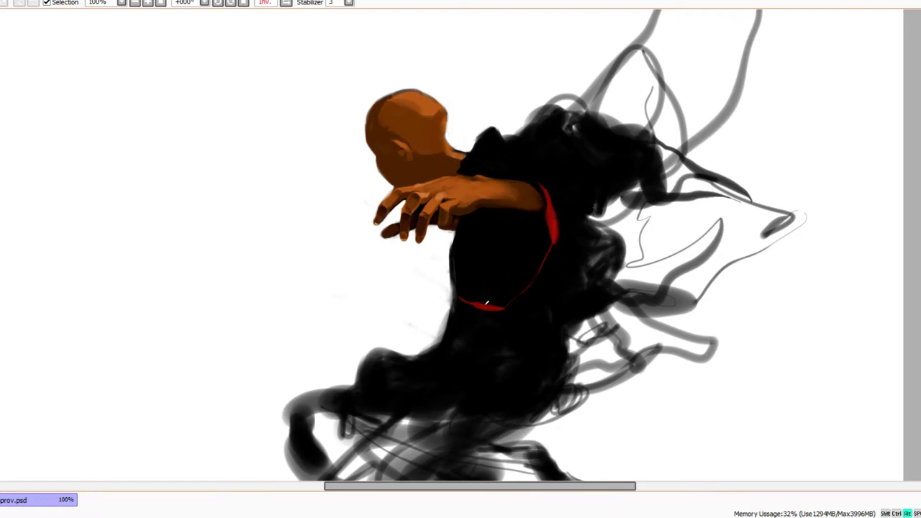
mouse_move(475, 299)
mouse_down()
mouse_move(511, 306)
mouse_move(539, 277)
mouse_move(522, 295)
mouse_move(552, 238)
mouse_up()
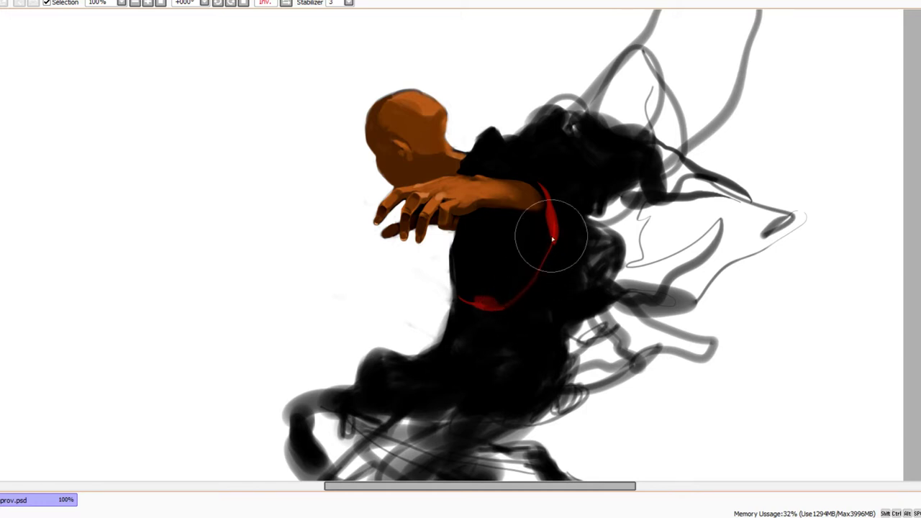
drag(539, 273, 554, 228)
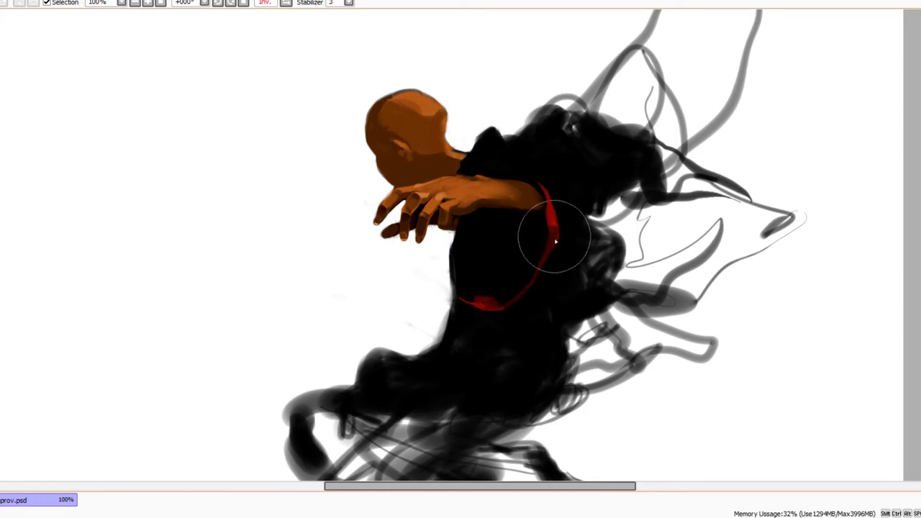
mouse_move(537, 276)
mouse_down()
mouse_move(551, 246)
mouse_move(531, 284)
mouse_move(501, 307)
mouse_up()
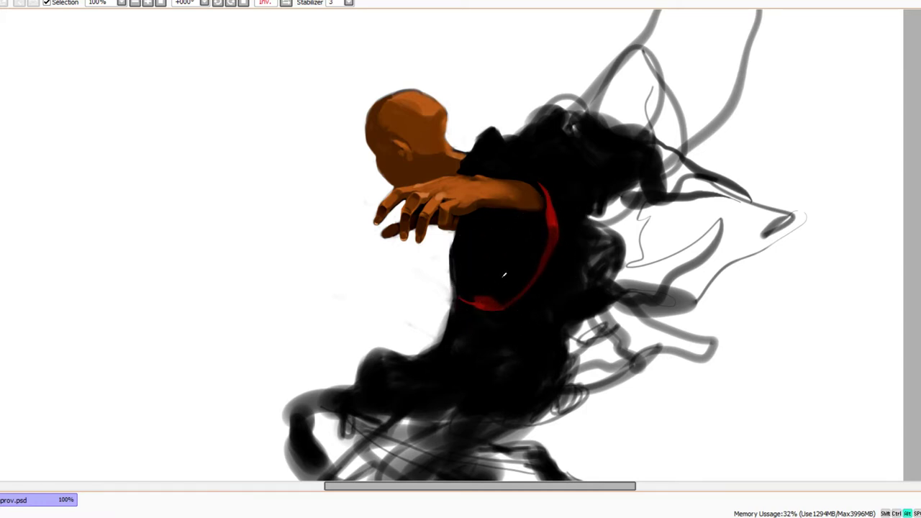
drag(482, 299, 510, 276)
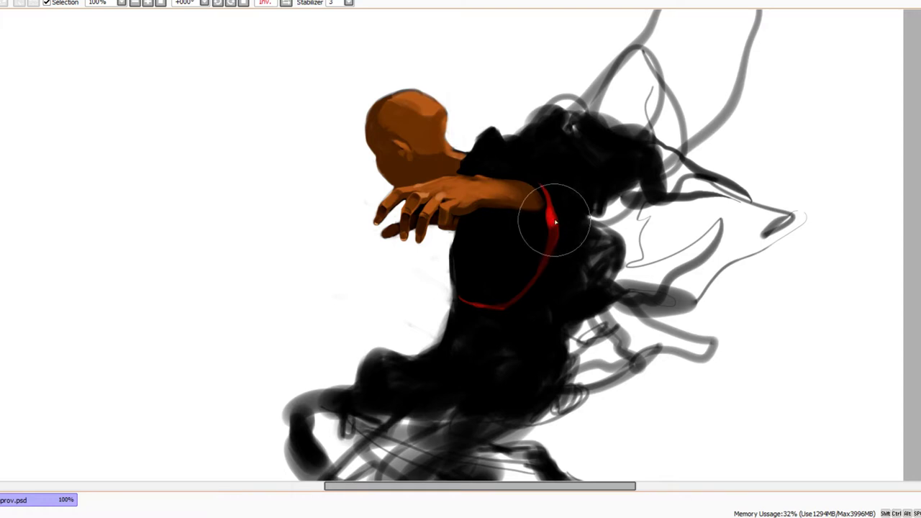
Extend the red trim over the shoulder and down the chest's front edge to close the armhole oval
mouse_move(551, 220)
mouse_down()
mouse_move(525, 166)
mouse_move(488, 153)
mouse_up()
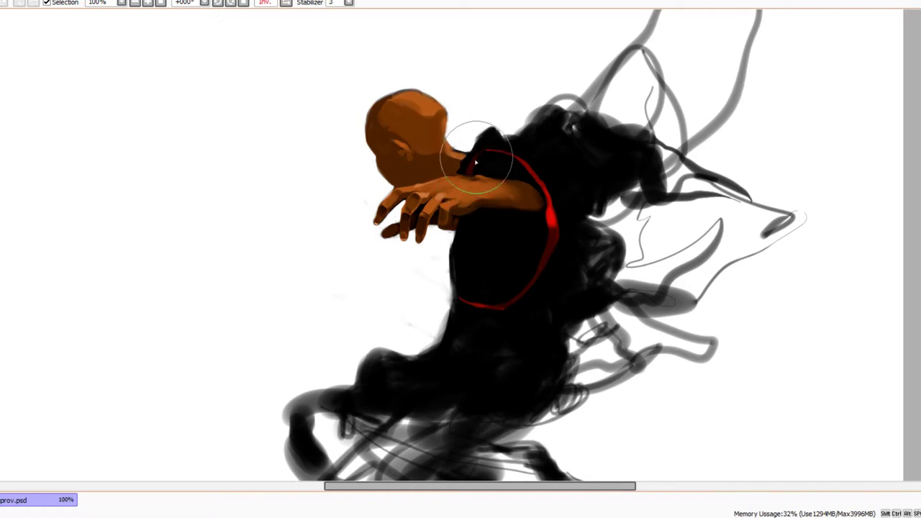
mouse_move(546, 193)
mouse_down()
mouse_move(538, 176)
mouse_move(499, 149)
mouse_move(477, 151)
mouse_up()
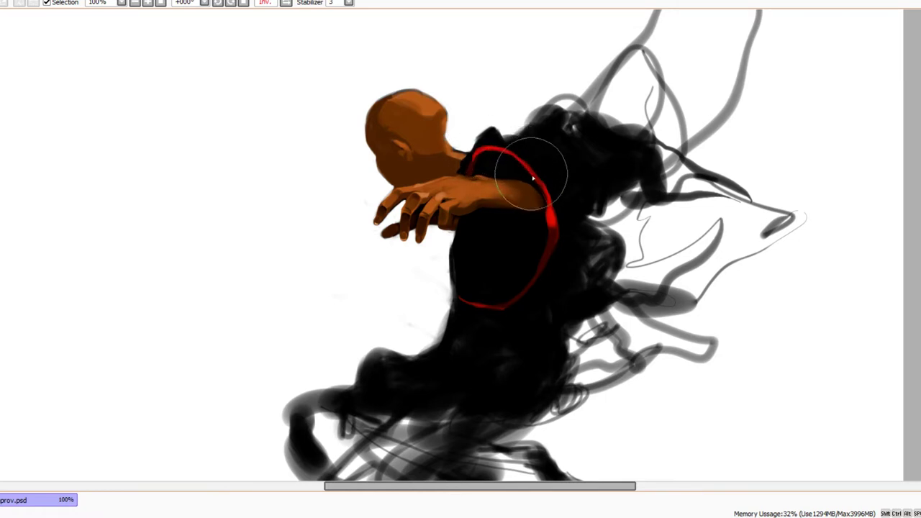
drag(489, 279, 481, 278)
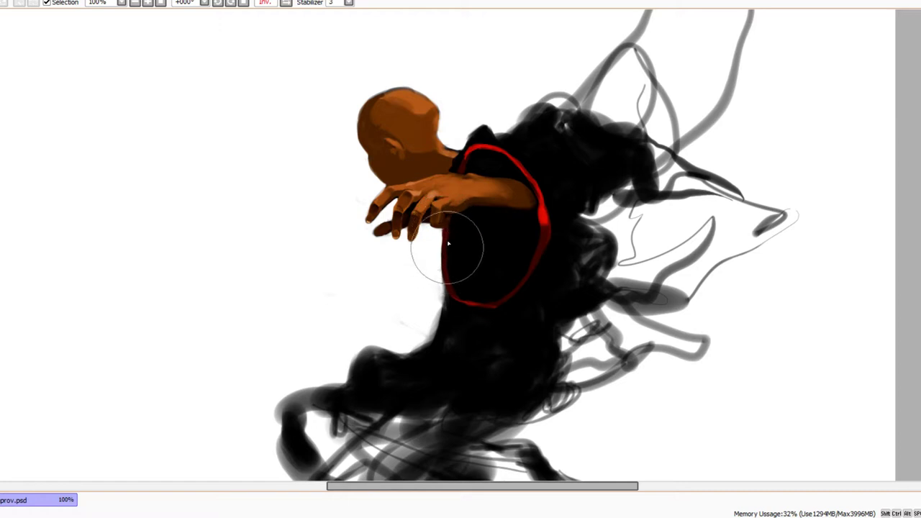
scroll(448, 245, up, 4)
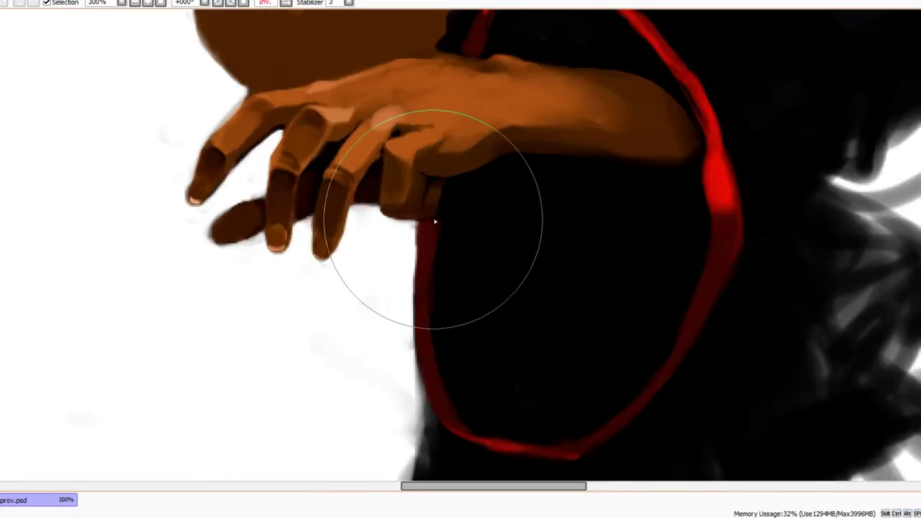
scroll(532, 337, down, 2)
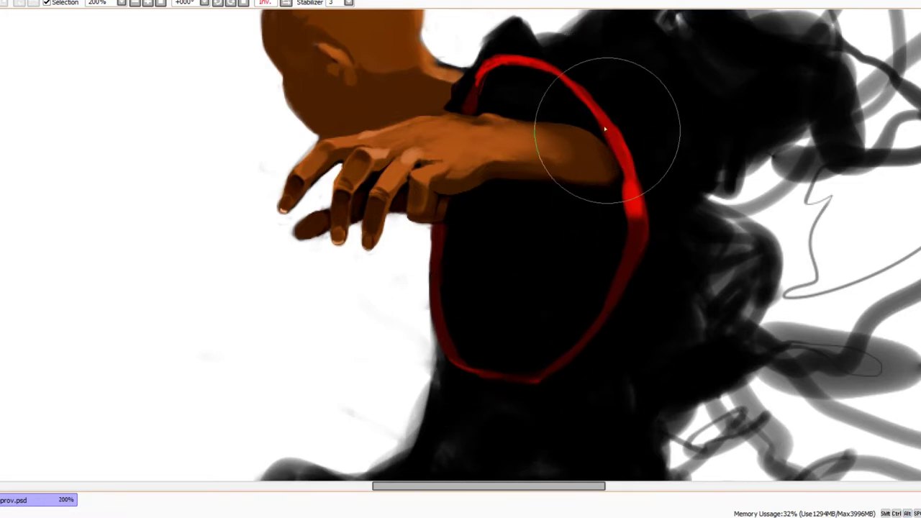
scroll(606, 129, down, 1)
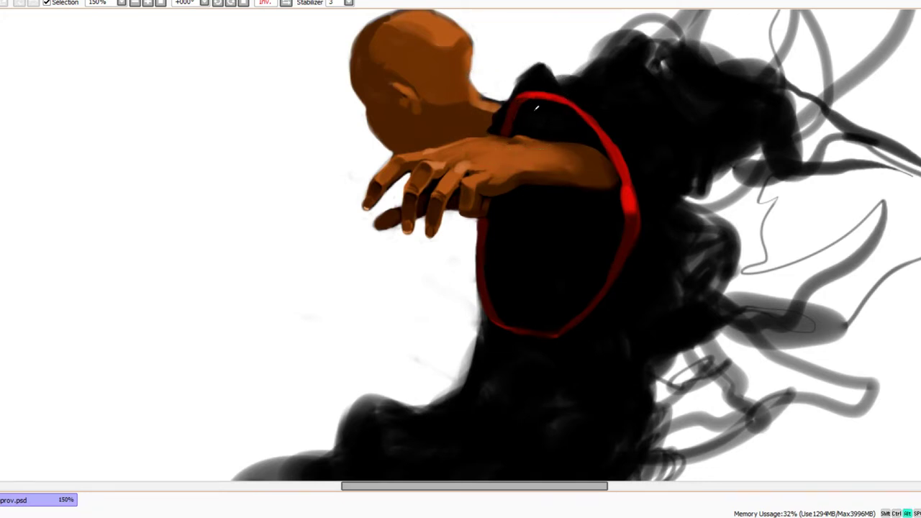
Paint a second thin red line just outside the lower part of the armhole trim, separated by a black gap
drag(598, 237, 573, 229)
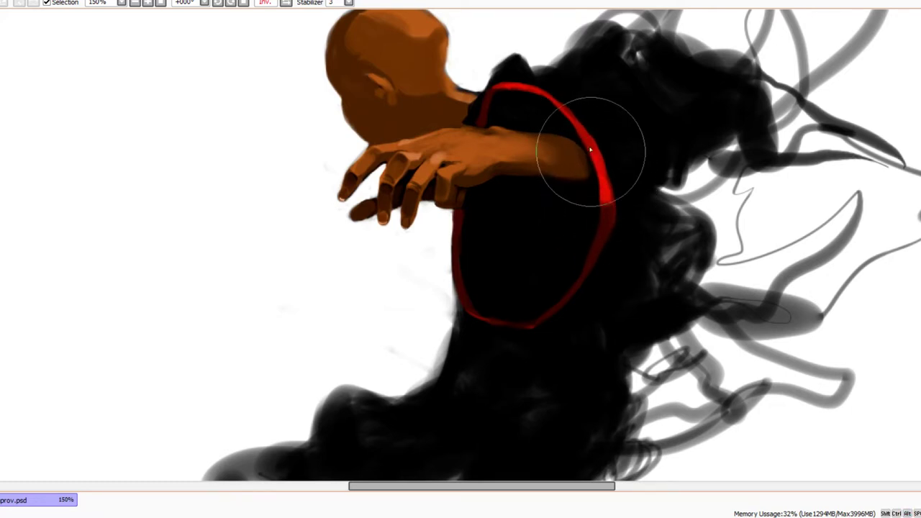
drag(607, 141, 602, 178)
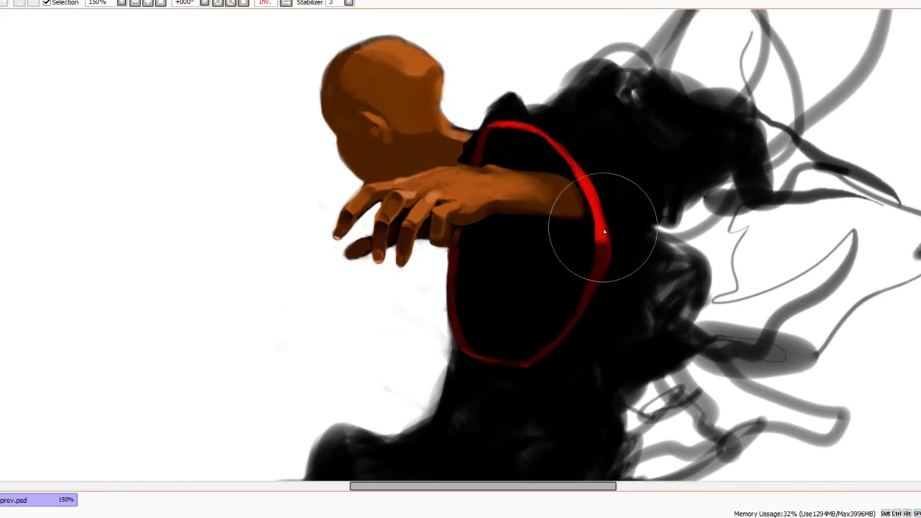
mouse_move(495, 349)
mouse_down()
mouse_move(539, 350)
mouse_move(517, 323)
mouse_move(551, 297)
mouse_move(570, 251)
mouse_move(554, 293)
mouse_move(557, 283)
mouse_move(518, 324)
mouse_move(467, 313)
mouse_move(514, 329)
mouse_move(562, 247)
mouse_move(498, 327)
mouse_up()
alt+click(549, 325)
scroll(525, 348, down, 2)
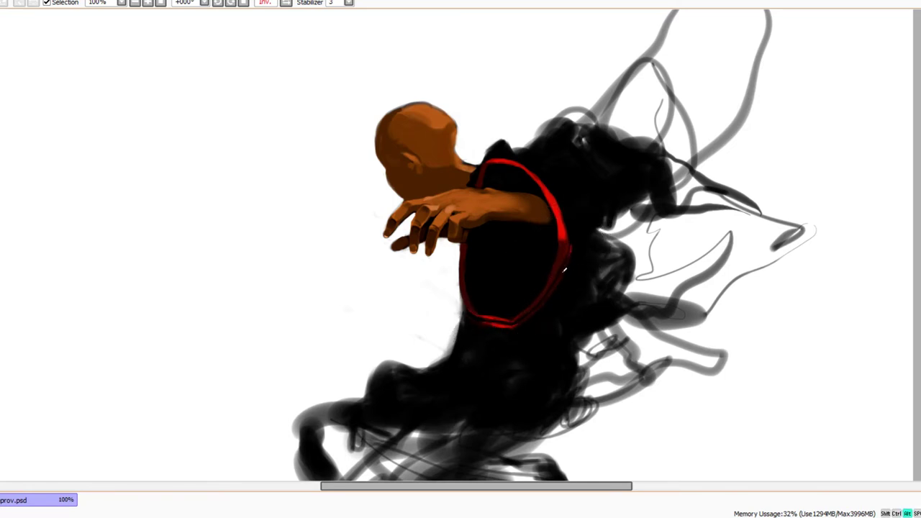
Continue the outer red line up over the shoulder and refine the double trim at the bottom of the armhole
drag(549, 208, 527, 166)
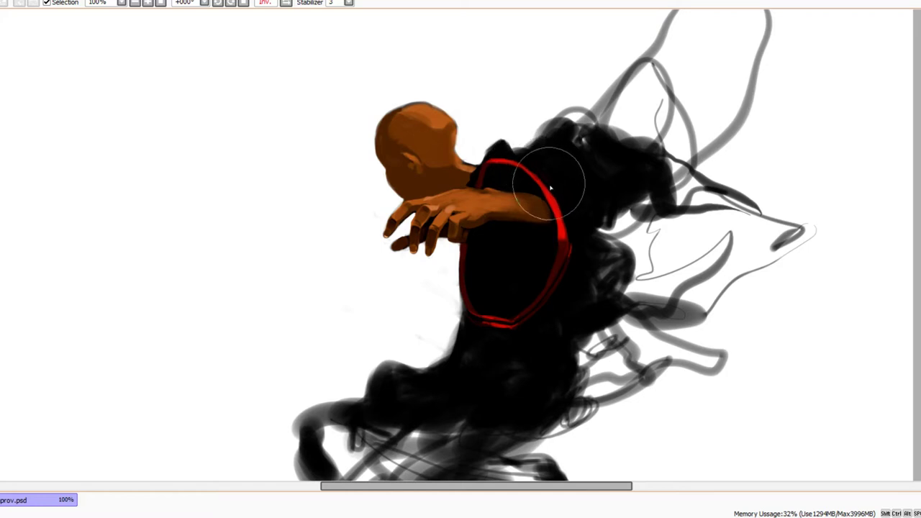
drag(572, 236, 564, 228)
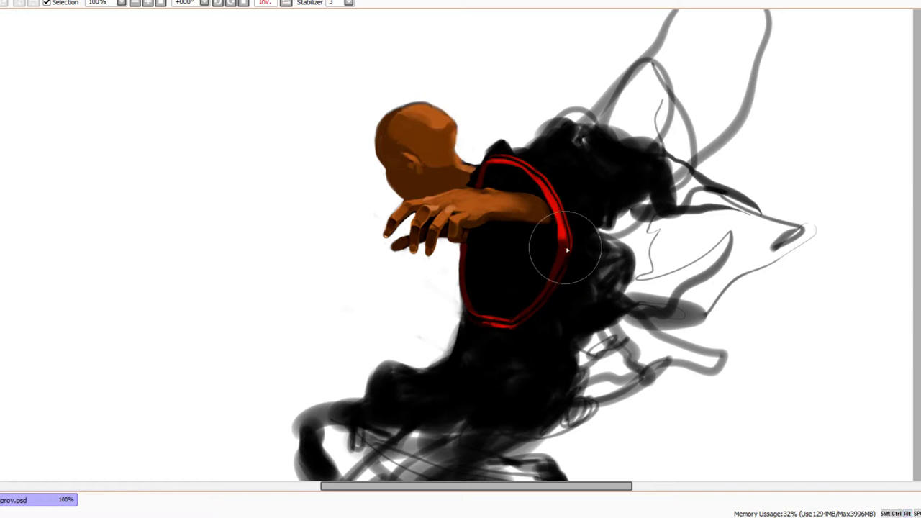
drag(545, 289, 542, 265)
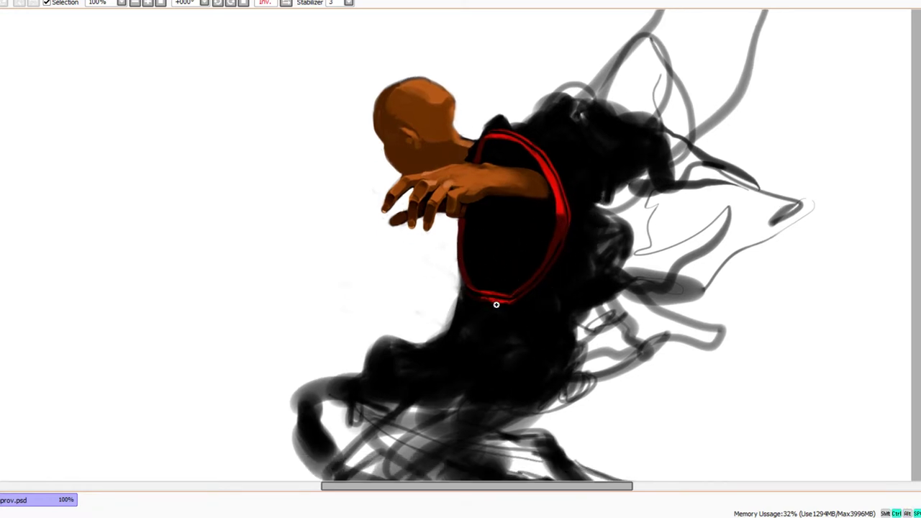
ctrl+click(494, 303)
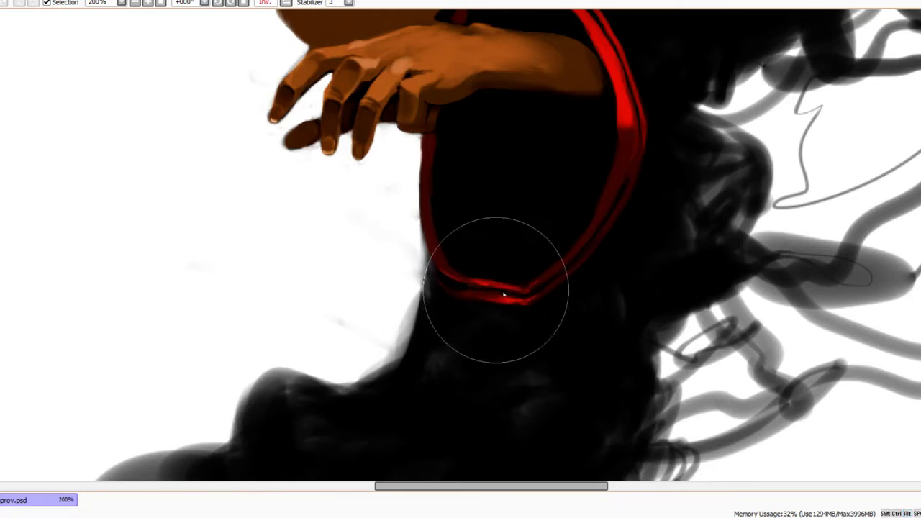
key(alt)
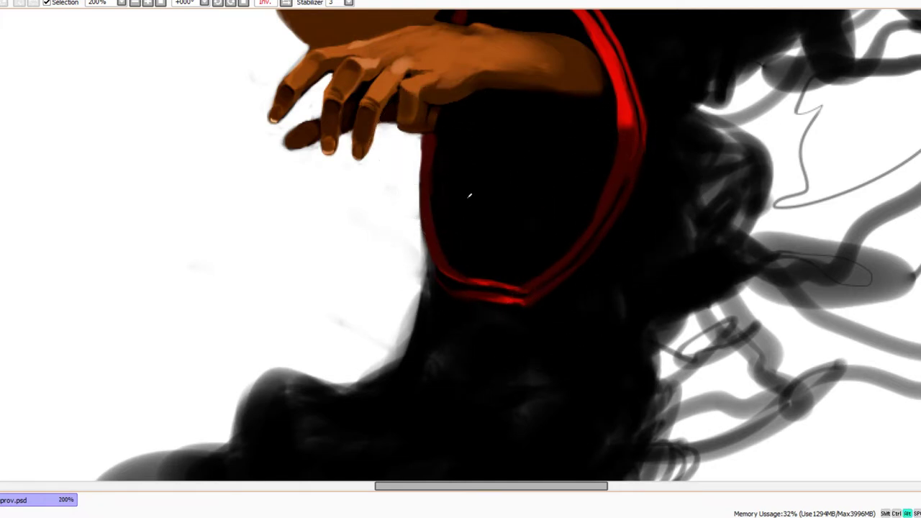
Extend the black garment beyond the red trim along the chest's front edge and smooth the front of the waist
ctrl+alt+click(433, 290)
drag(431, 288, 430, 271)
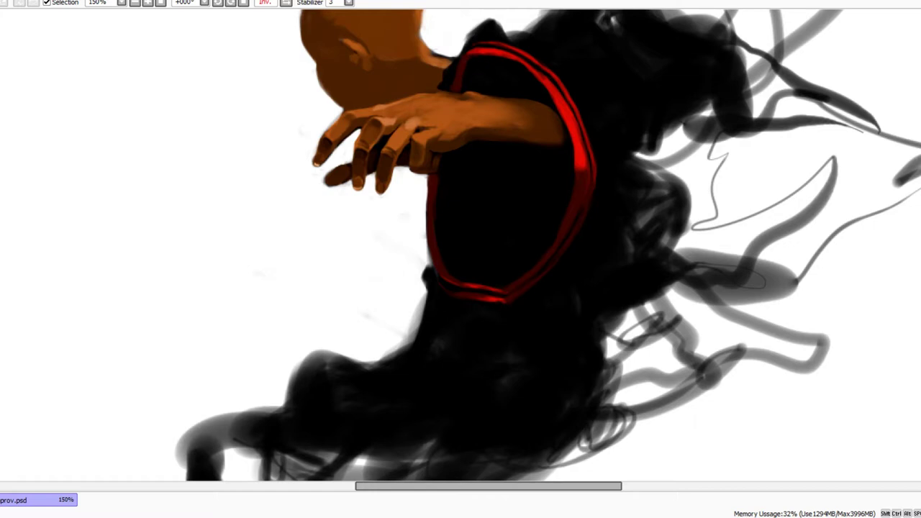
mouse_move(425, 249)
mouse_down()
mouse_move(424, 276)
mouse_move(425, 254)
mouse_move(435, 284)
mouse_move(426, 266)
mouse_move(425, 180)
mouse_move(421, 197)
mouse_move(417, 188)
mouse_move(425, 241)
mouse_move(428, 185)
mouse_move(422, 179)
mouse_move(423, 200)
mouse_move(418, 183)
mouse_up()
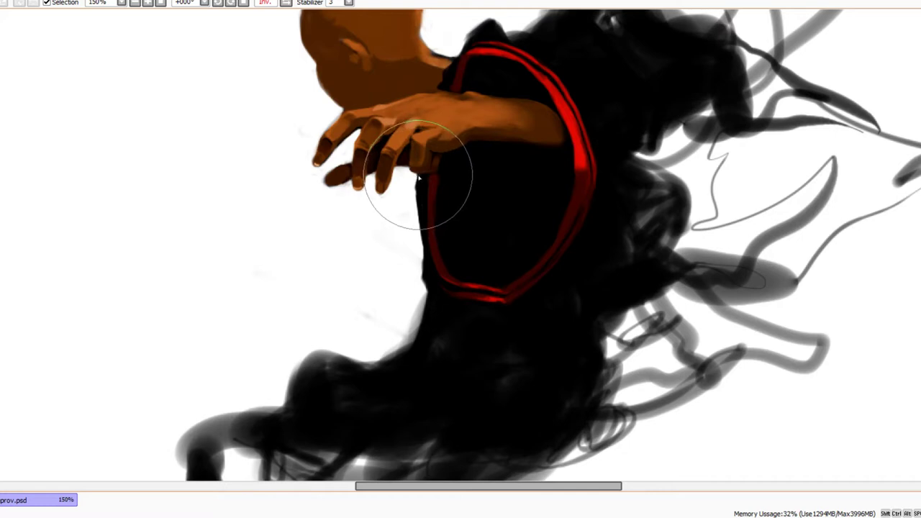
mouse_move(425, 246)
mouse_down()
mouse_move(429, 291)
mouse_move(411, 354)
mouse_move(465, 329)
mouse_move(436, 352)
mouse_move(469, 328)
mouse_move(549, 366)
mouse_move(576, 314)
mouse_move(563, 203)
mouse_up()
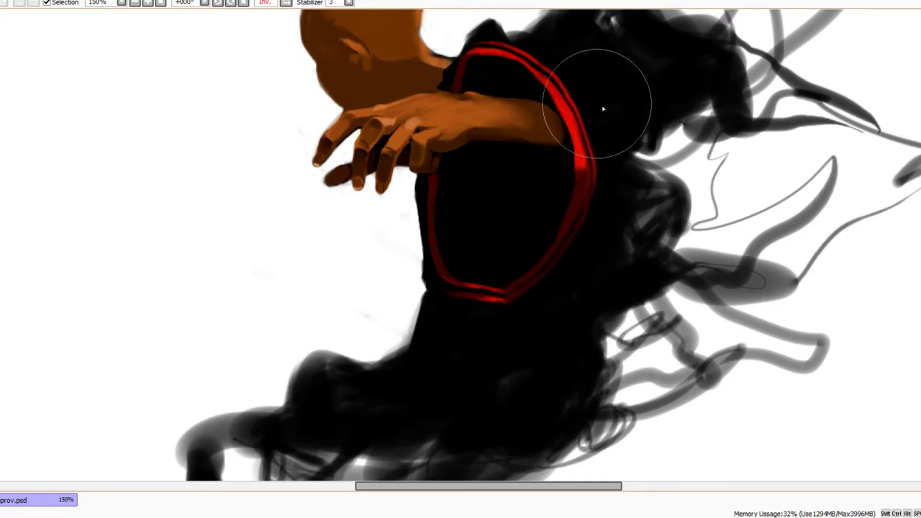
Fill the back and shoulder mass with solid black and paint a pointed cloth spike trailing behind the figure
mouse_move(643, 134)
mouse_down()
mouse_move(559, 205)
mouse_move(586, 179)
mouse_move(572, 223)
mouse_up()
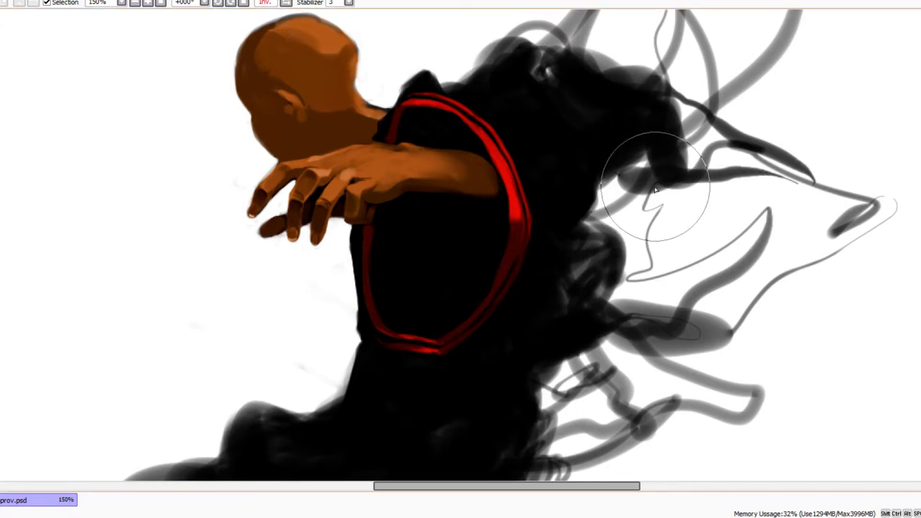
mouse_move(574, 262)
mouse_down()
mouse_move(561, 280)
mouse_move(563, 241)
mouse_move(571, 249)
mouse_move(640, 232)
mouse_up()
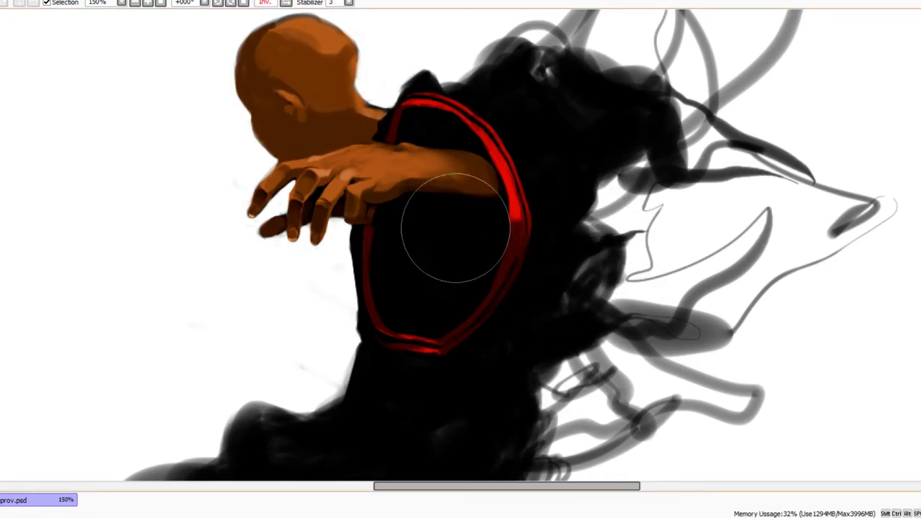
mouse_move(574, 256)
mouse_down()
mouse_move(603, 269)
mouse_move(589, 304)
mouse_move(637, 249)
mouse_move(630, 243)
mouse_move(666, 227)
mouse_move(612, 232)
mouse_move(576, 225)
mouse_move(578, 213)
mouse_move(638, 235)
mouse_move(739, 209)
mouse_move(722, 215)
mouse_move(870, 196)
mouse_move(636, 229)
mouse_move(607, 204)
mouse_move(627, 185)
mouse_move(607, 192)
mouse_move(604, 180)
mouse_move(626, 200)
mouse_move(604, 171)
mouse_move(638, 156)
mouse_move(663, 176)
mouse_move(599, 102)
mouse_move(487, 49)
mouse_move(441, 67)
mouse_move(494, 65)
mouse_move(473, 63)
mouse_move(469, 23)
mouse_move(488, 41)
mouse_move(486, 63)
mouse_move(459, 89)
mouse_move(454, 56)
mouse_up()
drag(519, 74, 515, 138)
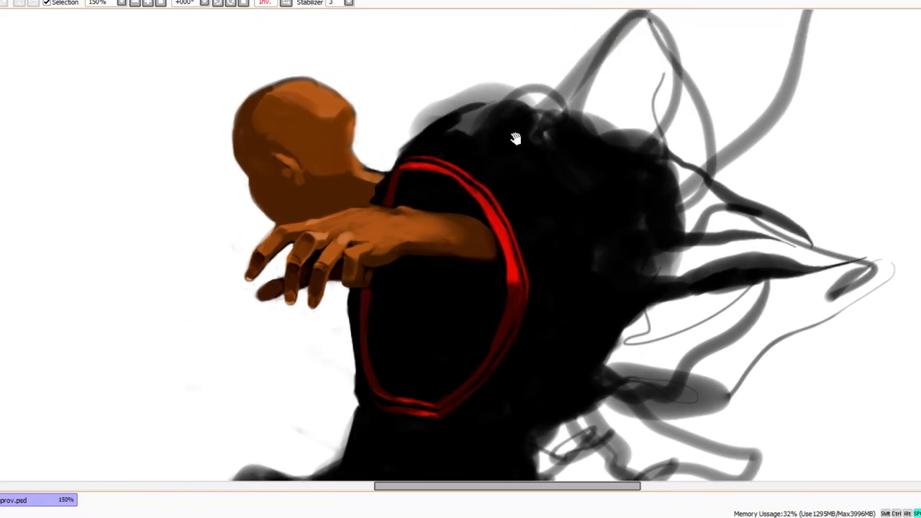
Sharpen the garment's collar and upper back silhouette, erasing the loose sketch lines around the shoulders
mouse_move(379, 190)
mouse_down()
mouse_move(400, 146)
mouse_move(370, 160)
mouse_move(395, 117)
mouse_move(369, 207)
mouse_up()
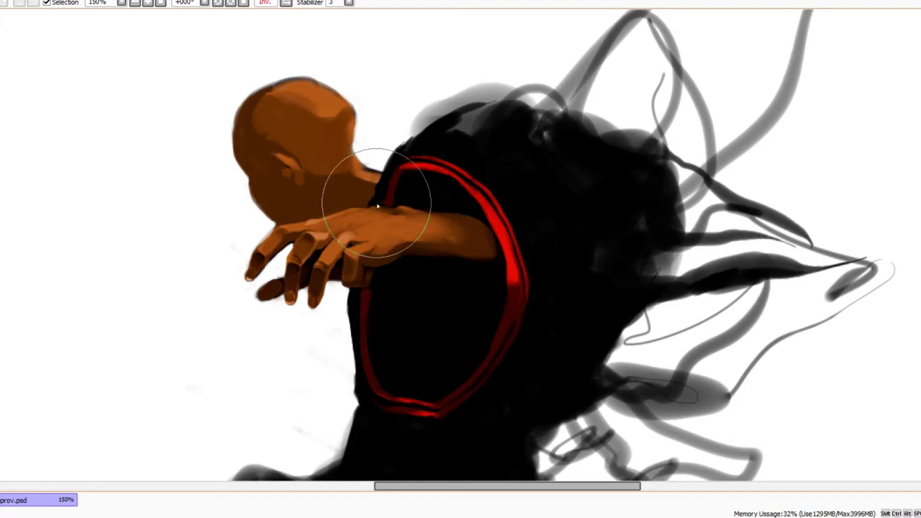
mouse_move(407, 160)
mouse_down()
mouse_move(482, 92)
mouse_move(554, 63)
mouse_move(469, 102)
mouse_move(531, 83)
mouse_move(499, 123)
mouse_move(422, 142)
mouse_move(509, 83)
mouse_move(554, 67)
mouse_move(591, 73)
mouse_move(571, 115)
mouse_move(572, 148)
mouse_move(580, 85)
mouse_move(530, 93)
mouse_move(534, 57)
mouse_up()
mouse_move(476, 63)
mouse_down()
mouse_move(458, 95)
mouse_move(410, 132)
mouse_move(467, 90)
mouse_move(413, 121)
mouse_move(535, 57)
mouse_move(519, 58)
mouse_move(596, 63)
mouse_move(610, 85)
mouse_move(579, 54)
mouse_move(610, 35)
mouse_move(675, 106)
mouse_move(602, 118)
mouse_move(681, 143)
mouse_move(666, 138)
mouse_move(690, 170)
mouse_move(685, 145)
mouse_move(724, 212)
mouse_move(738, 210)
mouse_move(703, 87)
mouse_move(718, 155)
mouse_move(685, 172)
mouse_move(709, 188)
mouse_up()
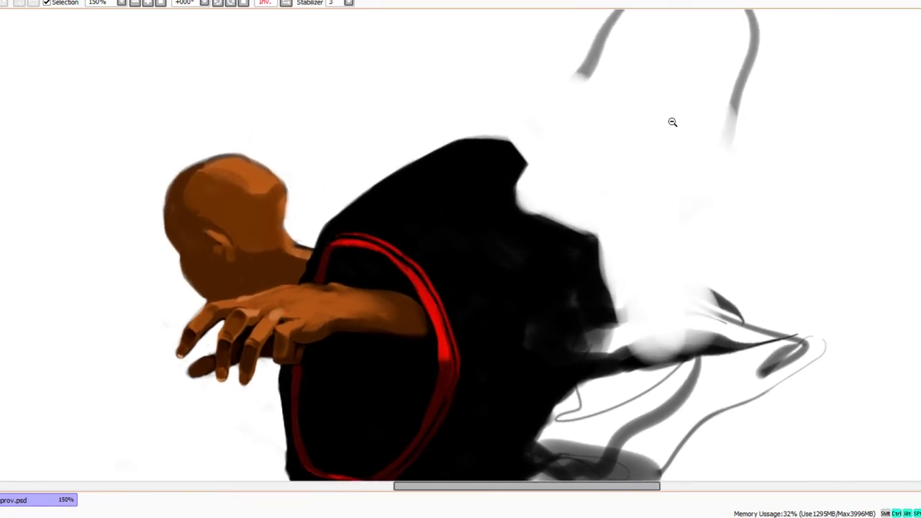
Erase the leftover curved sketch lines above the back and most of the trailing cloth spike behind it
ctrl+alt+click(670, 123)
drag(664, 137, 612, 193)
mouse_move(571, 123)
mouse_down()
mouse_move(602, 88)
mouse_move(662, 190)
mouse_move(651, 113)
mouse_up()
mouse_move(615, 211)
mouse_down()
mouse_move(638, 244)
mouse_move(672, 251)
mouse_up()
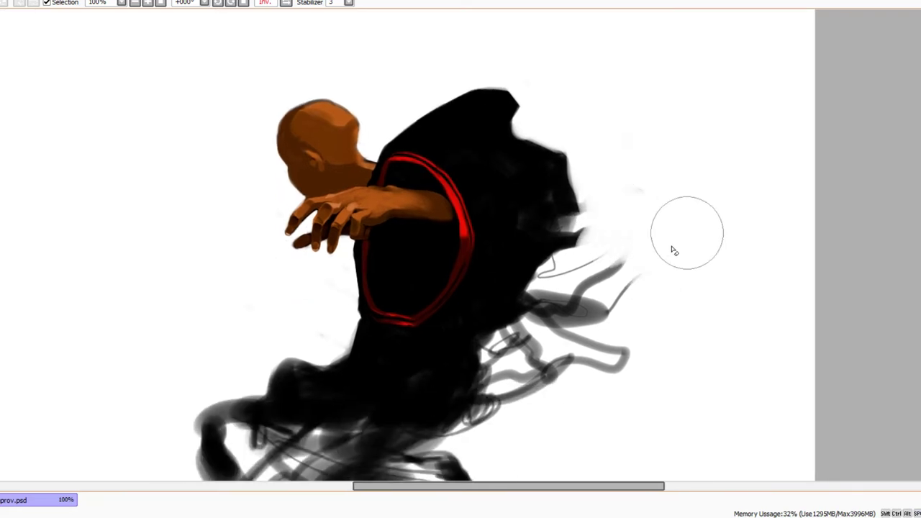
Paint a dark red trim along the garment's upper back edge, from the neck to the pointed rear tip
scroll(674, 208, up, 3)
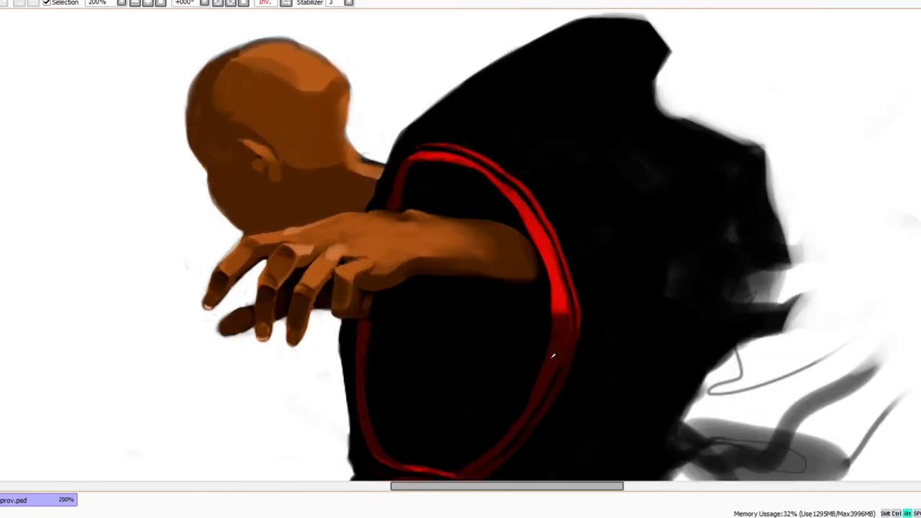
drag(560, 202, 574, 243)
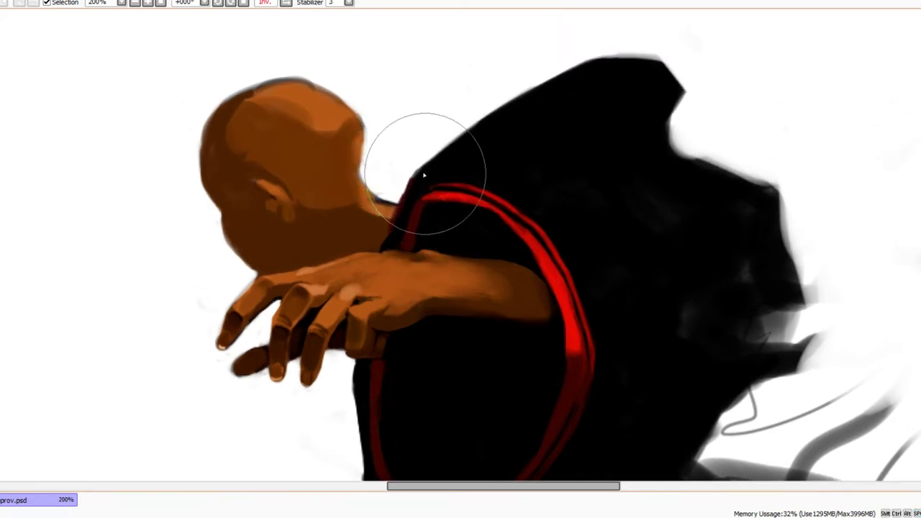
key(b)
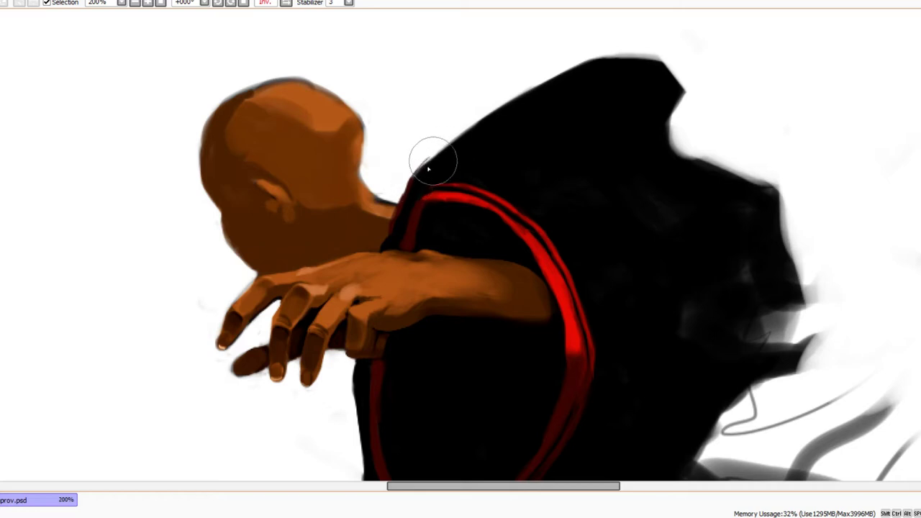
mouse_move(428, 168)
mouse_down()
mouse_move(410, 175)
mouse_move(468, 129)
mouse_move(446, 146)
mouse_move(559, 83)
mouse_move(606, 67)
mouse_move(659, 73)
mouse_up()
mouse_move(605, 65)
mouse_down()
mouse_move(651, 59)
mouse_move(681, 88)
mouse_up()
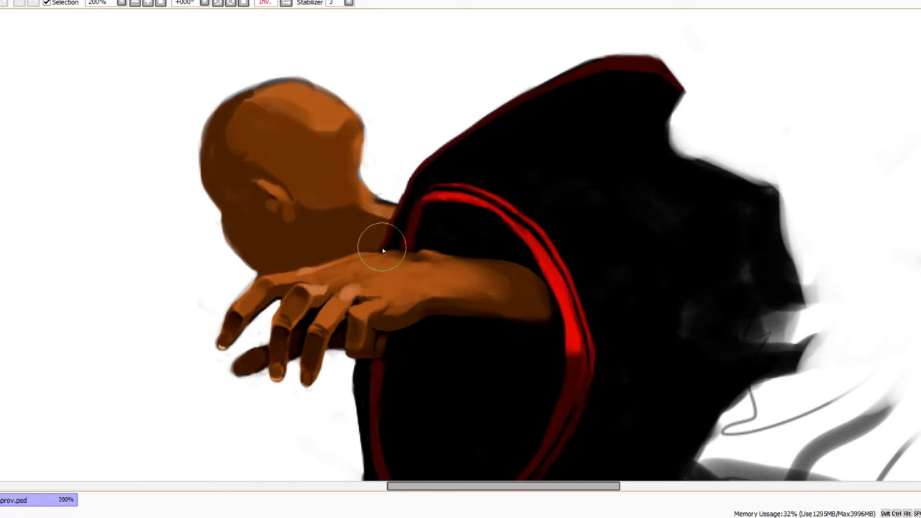
drag(398, 208, 411, 179)
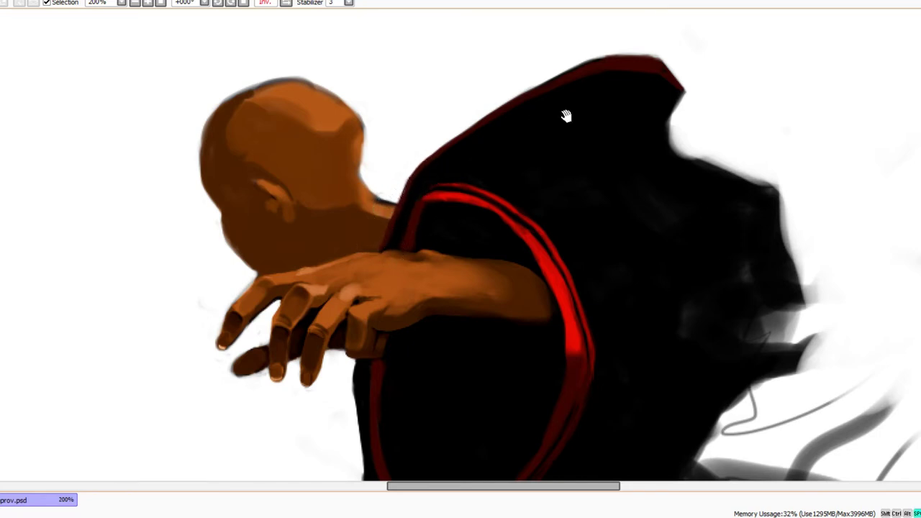
mouse_move(566, 116)
mouse_down()
mouse_move(543, 121)
mouse_move(545, 76)
mouse_move(601, 63)
mouse_up()
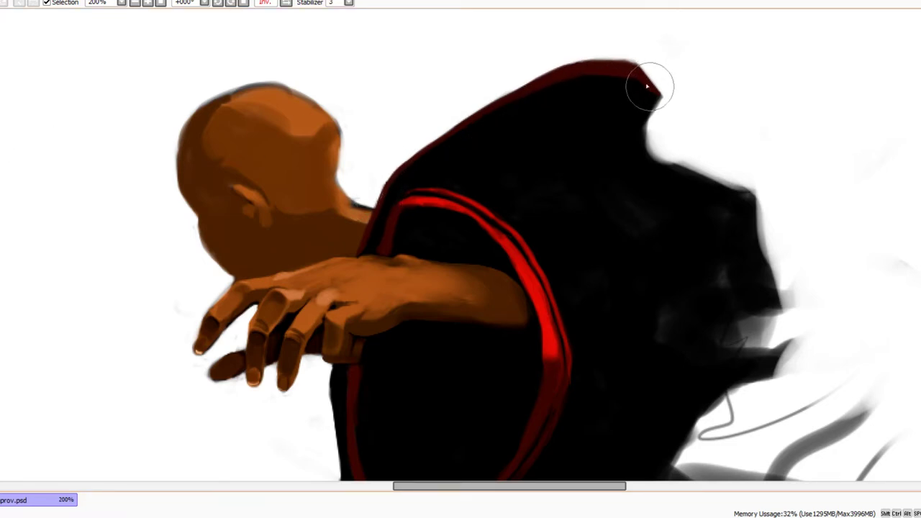
drag(646, 87, 647, 118)
Paint a thin dark red seam line diagonally across the black back behind the armhole
drag(605, 177, 601, 183)
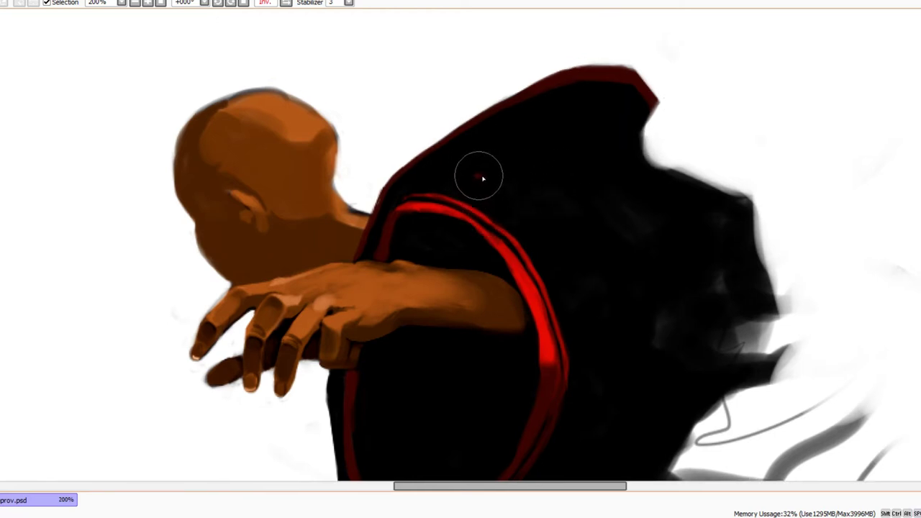
mouse_move(482, 179)
mouse_down()
mouse_move(615, 280)
mouse_move(560, 241)
mouse_move(615, 279)
mouse_move(580, 250)
mouse_move(643, 279)
mouse_move(624, 285)
mouse_move(670, 298)
mouse_up()
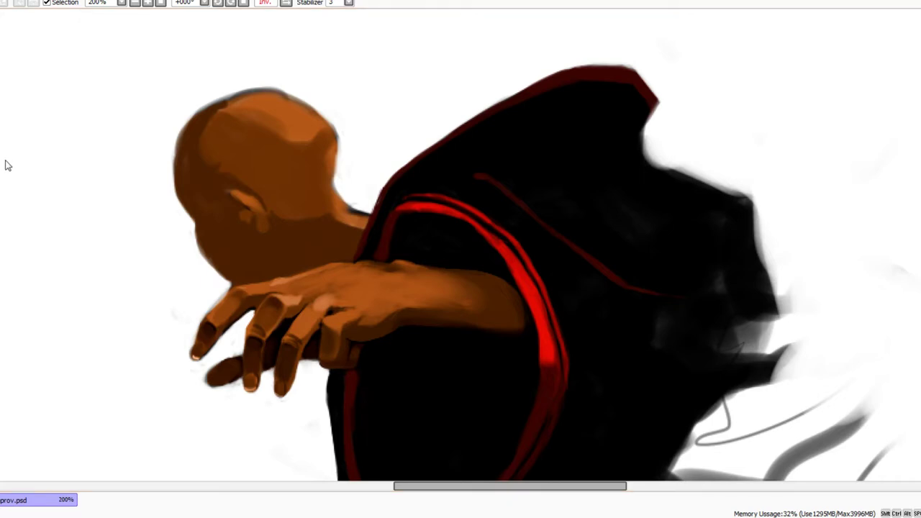
key(alt)
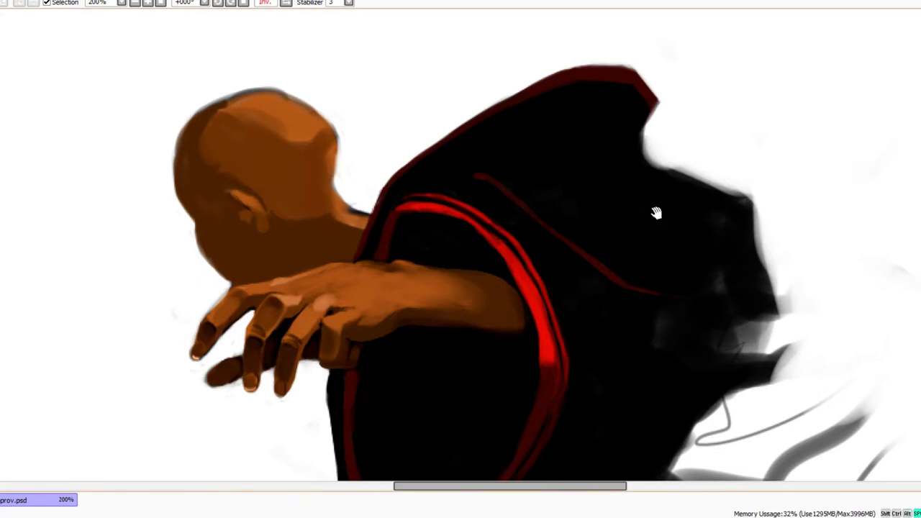
Refine the red armhole trim where its bright part meets the dark shadow at the rear bend
drag(656, 213, 609, 159)
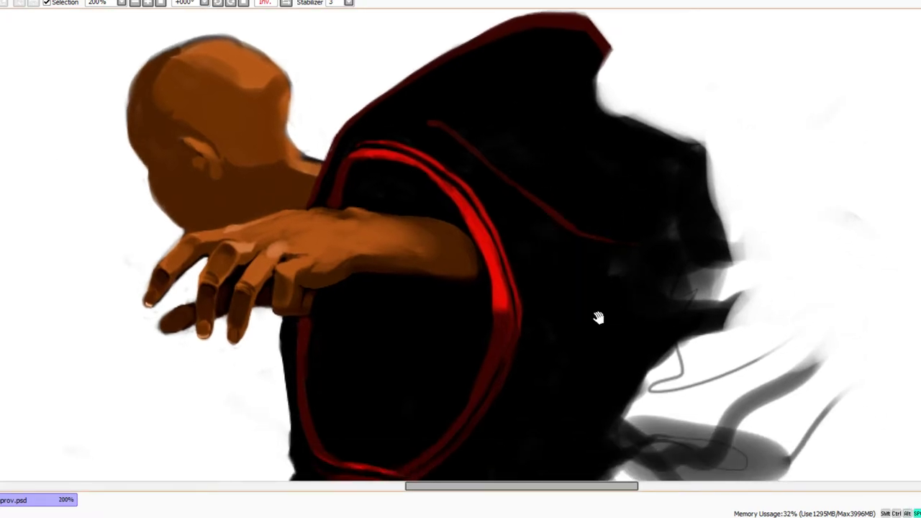
drag(598, 318, 570, 300)
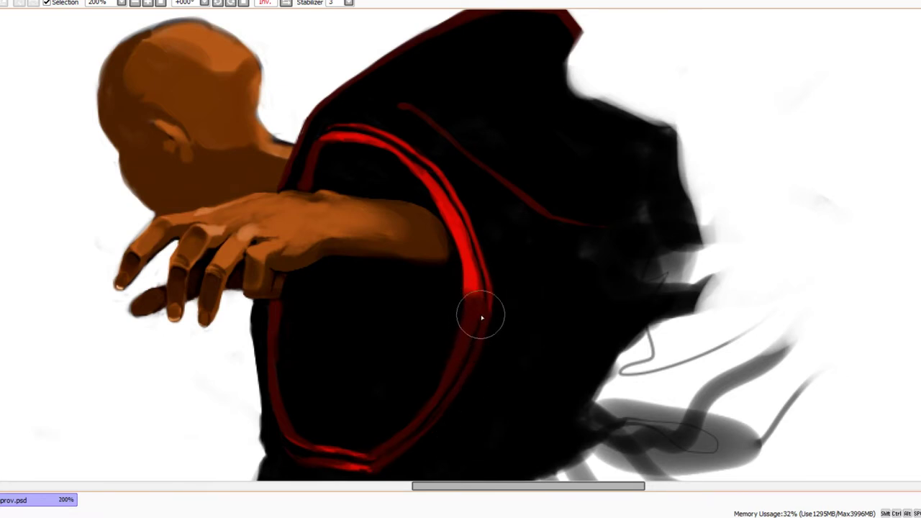
drag(485, 309, 456, 380)
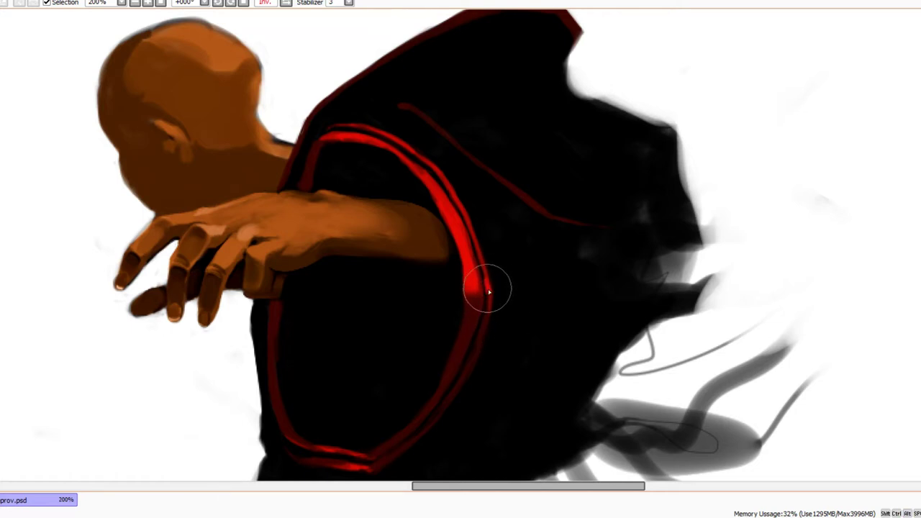
drag(493, 264, 504, 306)
Extend the dark red seam up to the back's rear corner and add an inner crease from the upper tip
drag(549, 226, 516, 239)
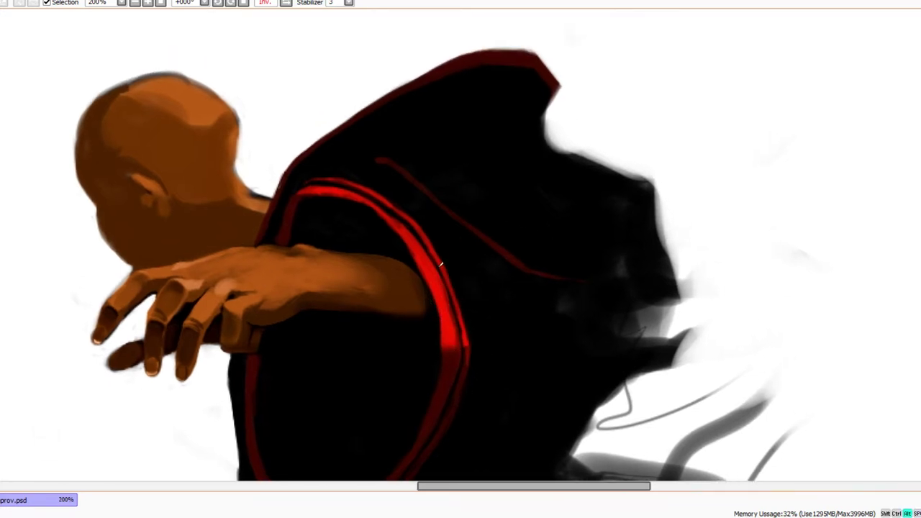
mouse_move(560, 280)
mouse_down()
mouse_move(594, 284)
mouse_move(622, 249)
mouse_up()
mouse_move(640, 192)
mouse_down()
mouse_move(617, 256)
mouse_move(565, 282)
mouse_up()
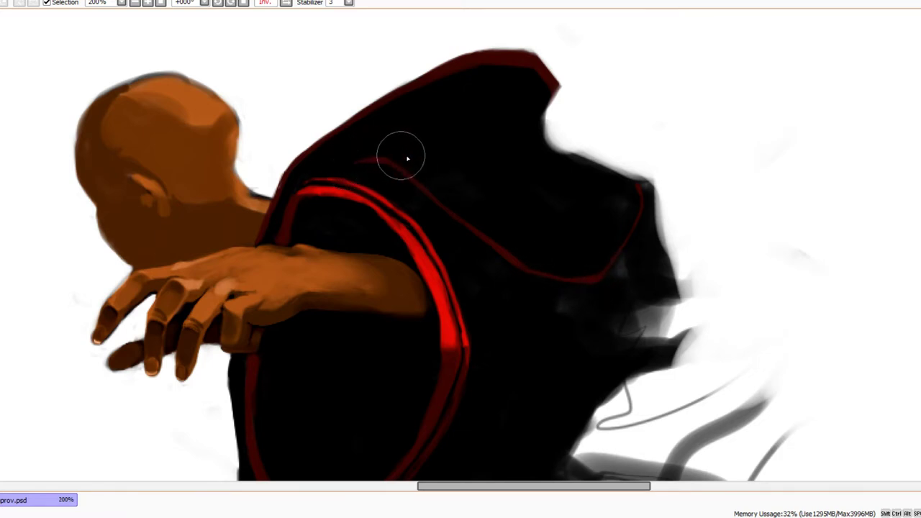
mouse_move(536, 74)
mouse_down()
mouse_move(526, 102)
mouse_move(538, 157)
mouse_up()
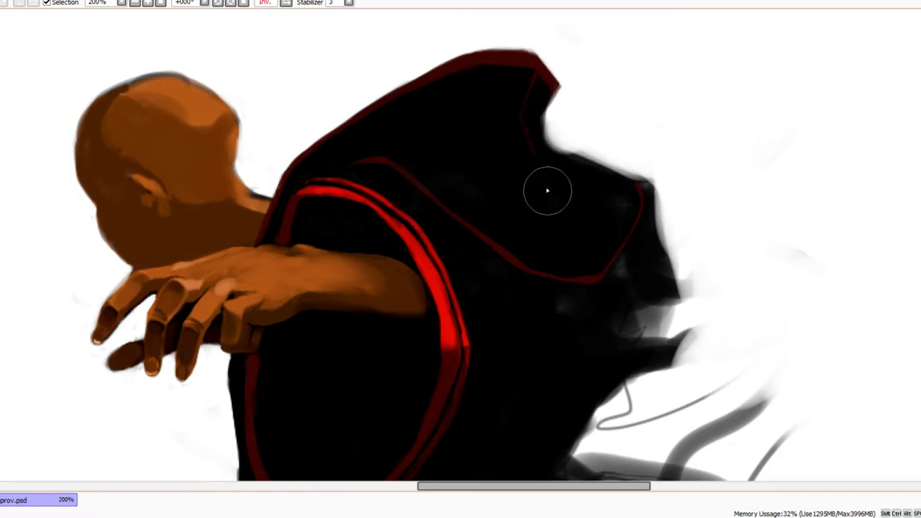
drag(575, 209, 579, 216)
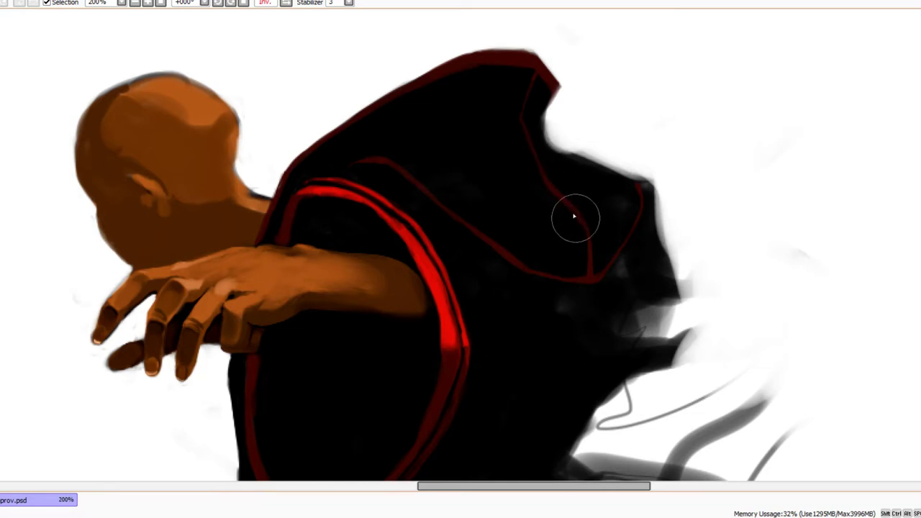
Reshape the black notch behind the upper tip into folds and wrap the dark red trim around the tip
key(alt)
mouse_move(585, 266)
mouse_down()
mouse_move(592, 269)
mouse_move(594, 246)
mouse_move(623, 202)
mouse_move(571, 158)
mouse_move(569, 144)
mouse_move(590, 177)
mouse_move(597, 159)
mouse_move(545, 134)
mouse_move(557, 69)
mouse_up()
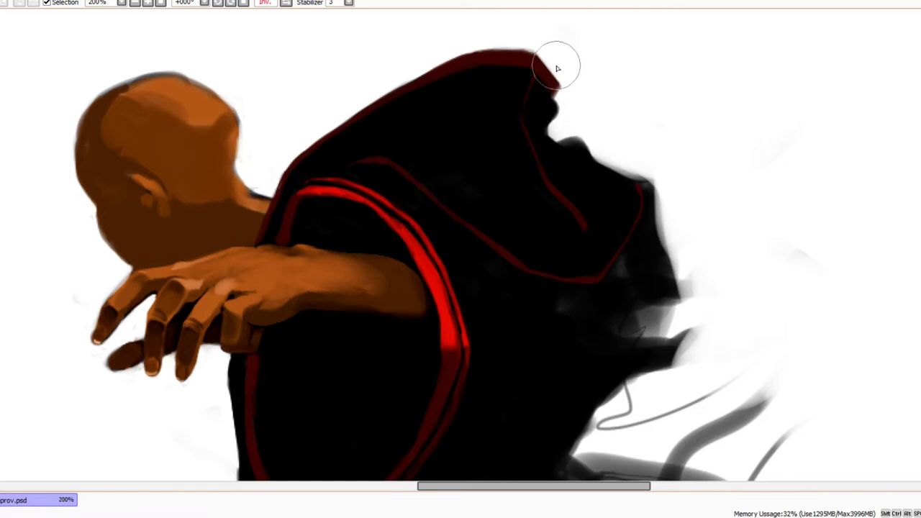
mouse_move(556, 101)
mouse_down()
mouse_move(555, 93)
mouse_move(559, 108)
mouse_move(565, 83)
mouse_move(555, 102)
mouse_up()
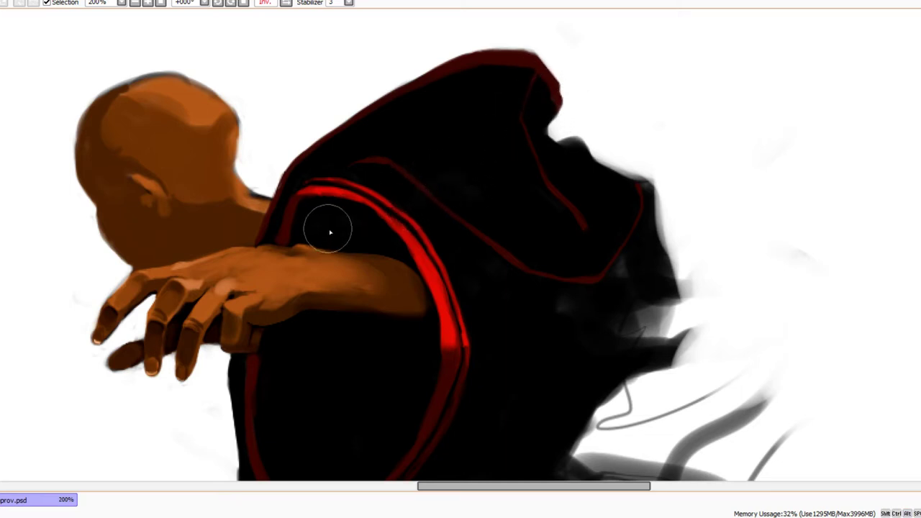
Cover the middle of the diagonal red seam with black, keeping short pieces at both ends
drag(350, 234, 373, 159)
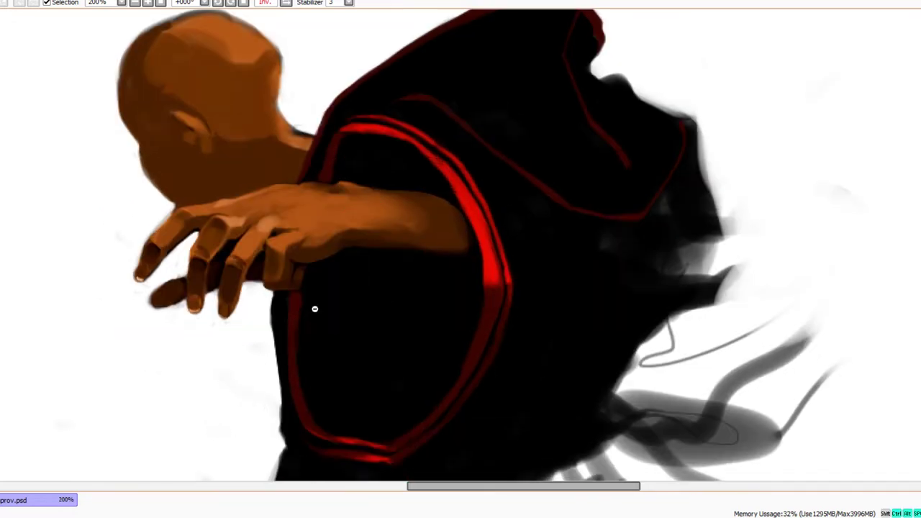
ctrl+alt+click(315, 308)
drag(344, 338, 364, 305)
drag(567, 225, 520, 218)
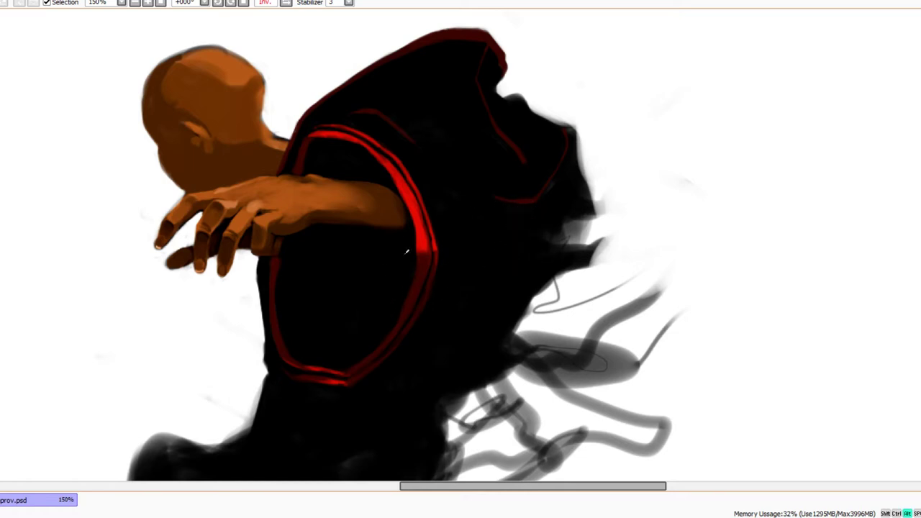
Brighten the upper trim, inner crease and rear corner with vivid red, and erase excess black behind the corner
drag(441, 169, 492, 226)
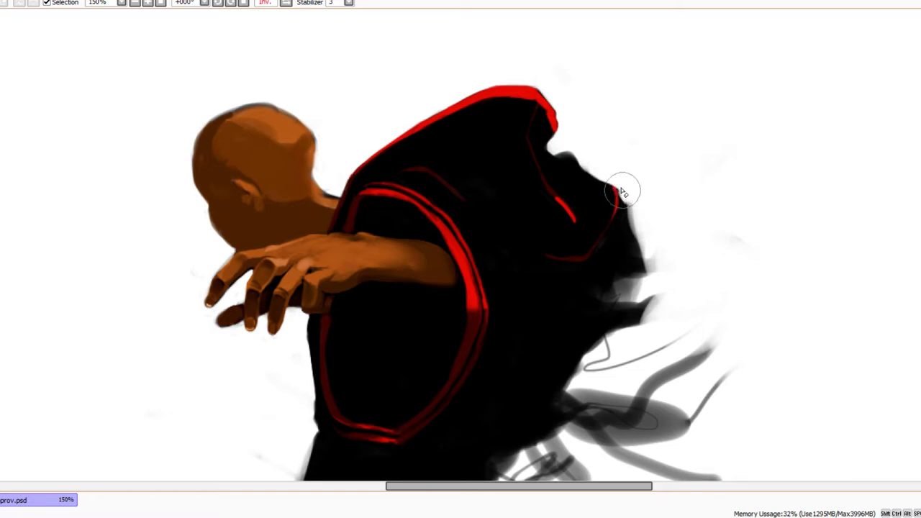
mouse_move(623, 191)
mouse_down()
mouse_move(619, 227)
mouse_move(629, 240)
mouse_up()
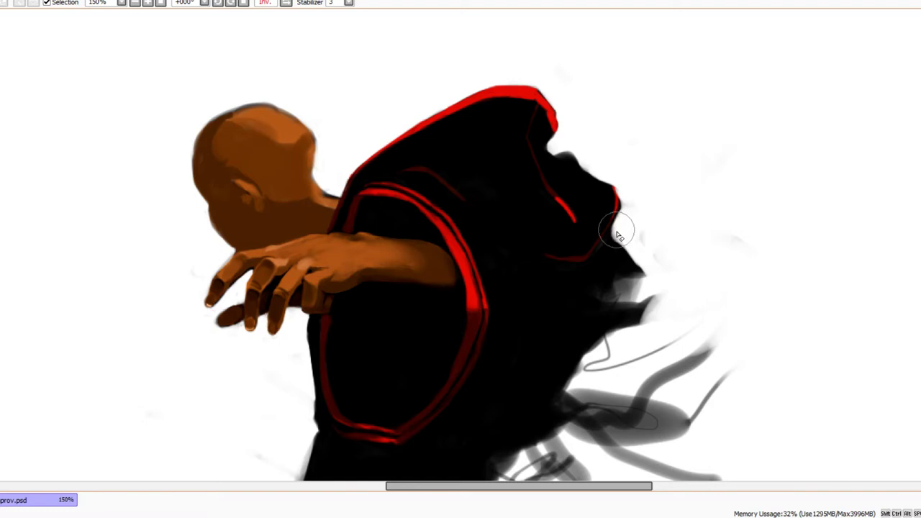
ctrl+alt+click(648, 287)
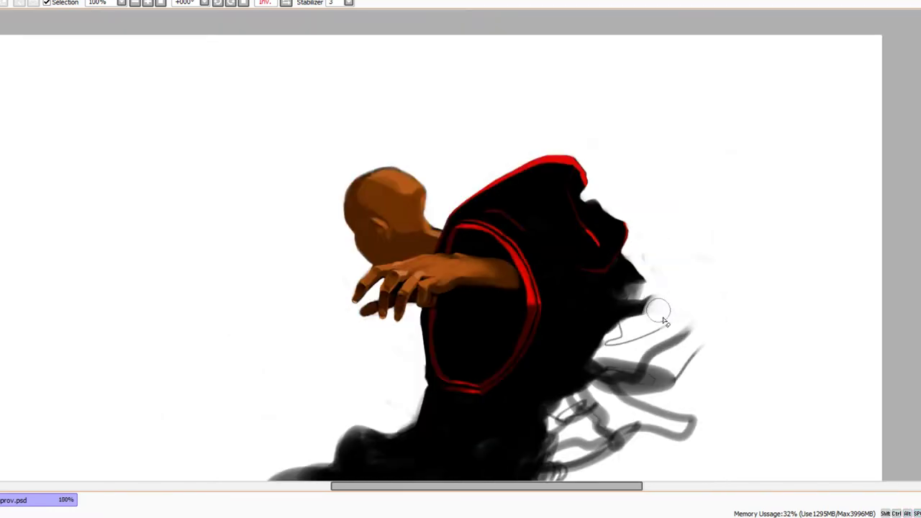
Paint the garment's lower back as a solid black cloth tail tapering to a rear point, with a small front spike
mouse_move(658, 314)
mouse_down()
mouse_move(618, 280)
mouse_move(596, 235)
mouse_move(653, 251)
mouse_move(624, 244)
mouse_move(647, 246)
mouse_move(636, 213)
mouse_move(568, 221)
mouse_move(619, 247)
mouse_move(673, 250)
mouse_move(600, 241)
mouse_move(647, 242)
mouse_move(563, 224)
mouse_move(613, 246)
mouse_move(597, 251)
mouse_move(669, 250)
mouse_move(608, 257)
mouse_move(572, 284)
mouse_move(495, 383)
mouse_move(501, 375)
mouse_move(309, 327)
mouse_move(315, 335)
mouse_move(457, 373)
mouse_move(298, 310)
mouse_move(298, 313)
mouse_up()
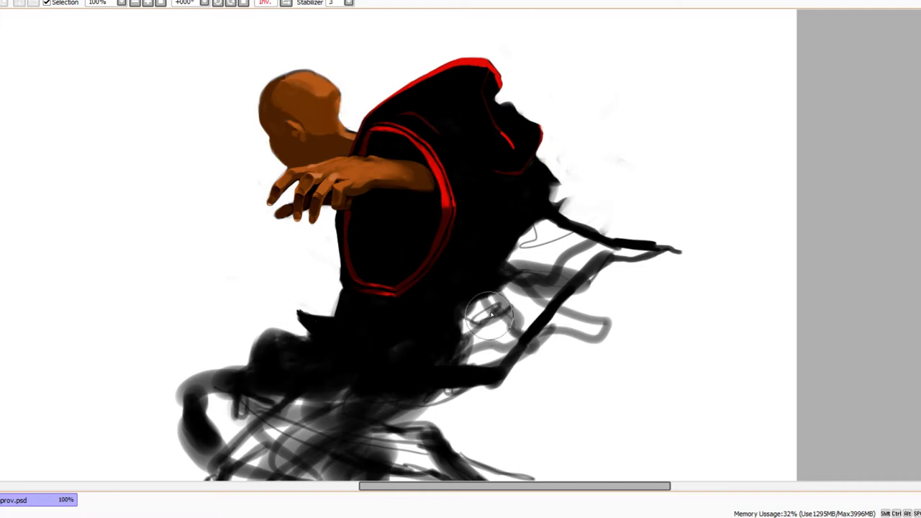
mouse_move(491, 314)
mouse_down()
mouse_move(459, 362)
mouse_move(394, 353)
mouse_move(458, 360)
mouse_move(495, 351)
mouse_move(537, 290)
mouse_move(525, 287)
mouse_move(462, 333)
mouse_move(451, 321)
mouse_move(526, 261)
mouse_move(575, 248)
mouse_move(568, 264)
mouse_move(598, 248)
mouse_move(578, 268)
mouse_move(599, 251)
mouse_move(548, 265)
mouse_move(551, 238)
mouse_move(526, 230)
mouse_move(543, 223)
mouse_move(613, 263)
mouse_move(586, 236)
mouse_move(610, 253)
mouse_move(669, 247)
mouse_move(716, 266)
mouse_move(642, 265)
mouse_move(542, 320)
mouse_move(614, 253)
mouse_move(668, 259)
mouse_move(629, 261)
mouse_move(522, 317)
mouse_move(516, 330)
mouse_move(572, 289)
mouse_move(585, 329)
mouse_move(559, 337)
mouse_move(574, 319)
mouse_move(523, 373)
mouse_move(572, 355)
mouse_up()
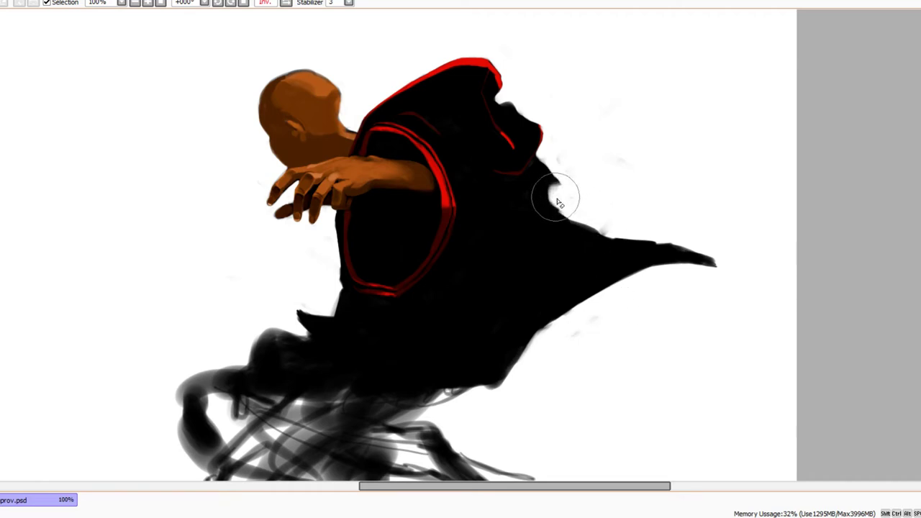
drag(555, 197, 570, 211)
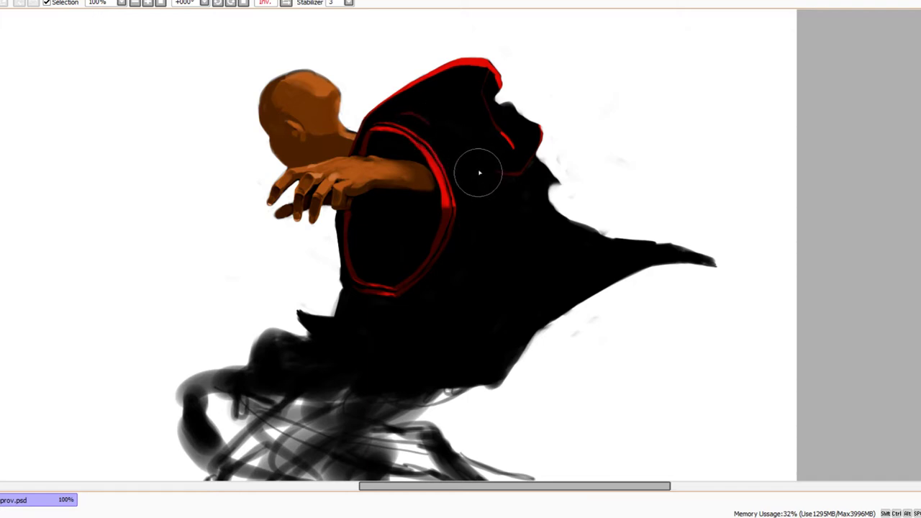
Paint soft dark grey fold highlights on the shoulder behind the armhole trim and blend them into the black
drag(467, 318, 497, 290)
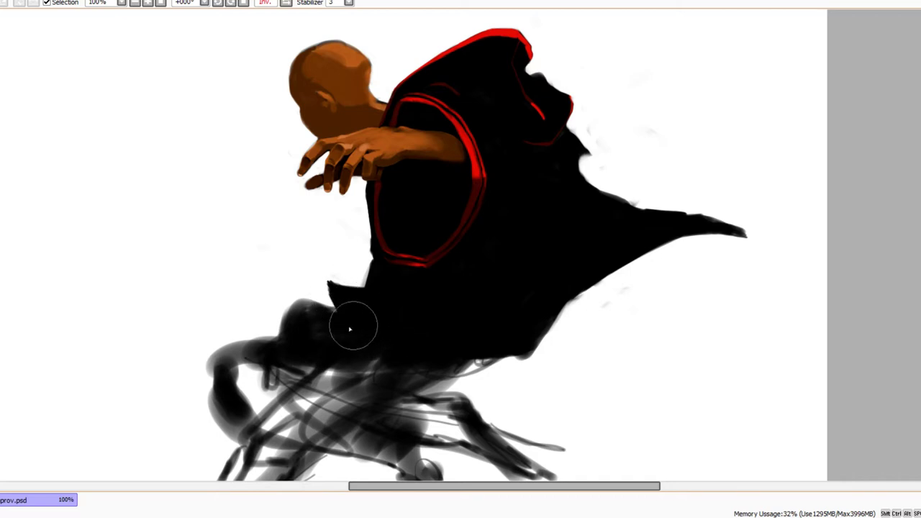
drag(573, 195, 553, 251)
scroll(456, 169, up, 1)
drag(455, 166, 475, 204)
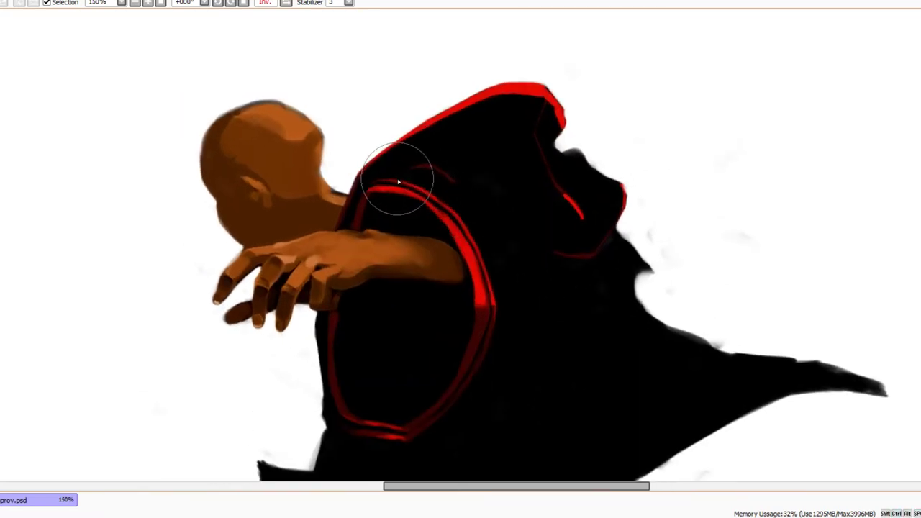
mouse_move(407, 176)
mouse_down()
mouse_move(489, 205)
mouse_move(471, 213)
mouse_move(477, 203)
mouse_move(459, 206)
mouse_move(448, 195)
mouse_move(454, 205)
mouse_move(457, 192)
mouse_move(424, 177)
mouse_up()
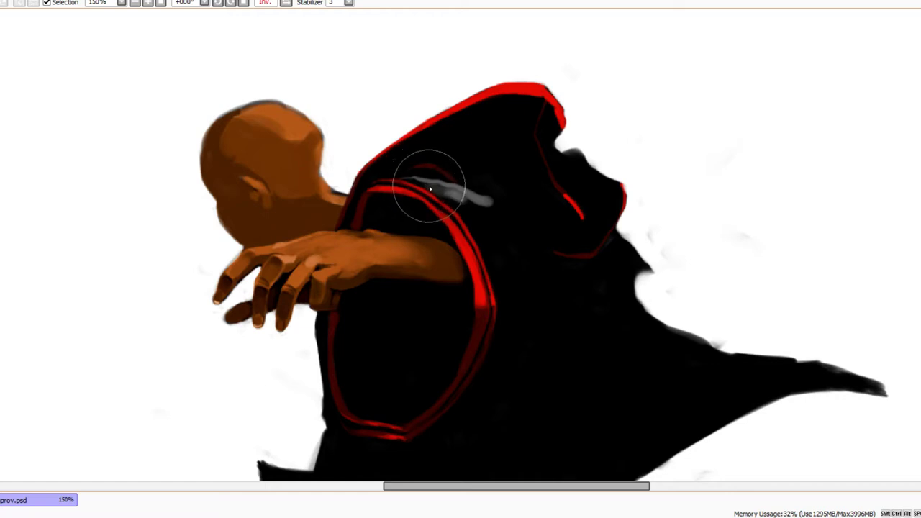
drag(446, 194, 461, 201)
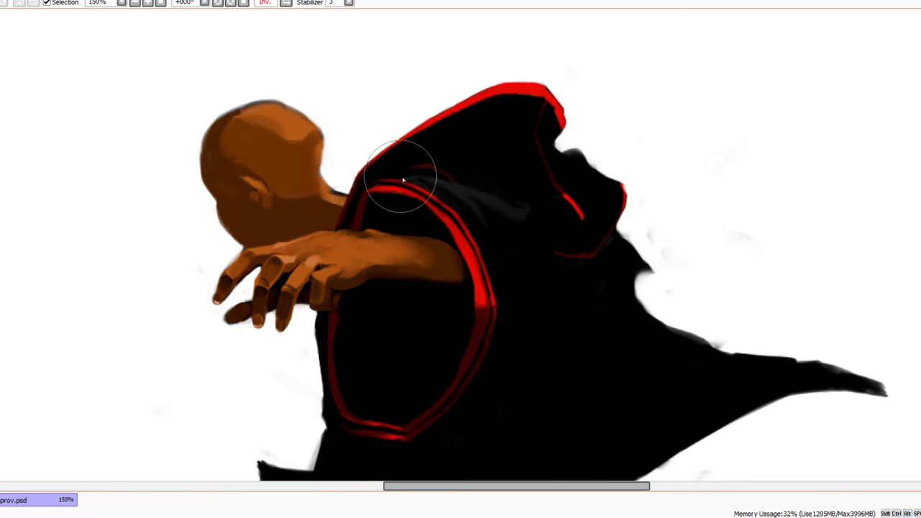
drag(405, 180, 462, 187)
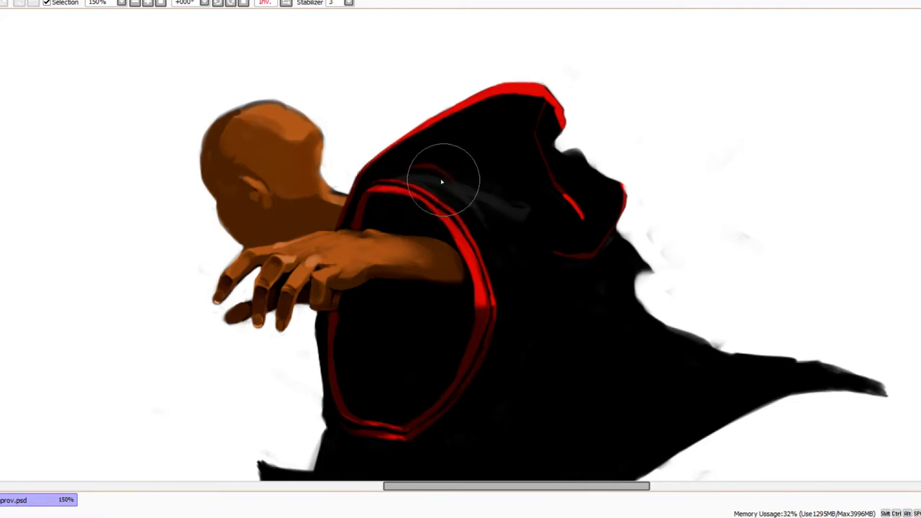
mouse_move(447, 181)
mouse_down()
mouse_move(471, 190)
mouse_move(452, 194)
mouse_move(469, 214)
mouse_move(507, 207)
mouse_move(467, 175)
mouse_up()
mouse_move(512, 217)
mouse_down()
mouse_move(500, 212)
mouse_move(531, 203)
mouse_up()
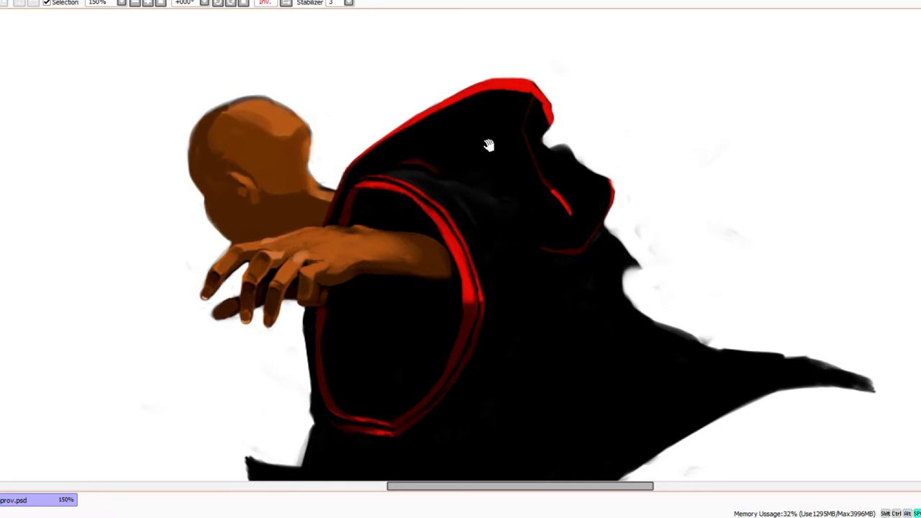
Add dark grey highlights beneath the upper red trim and strengthen the grey shoulder folds
drag(488, 146, 496, 162)
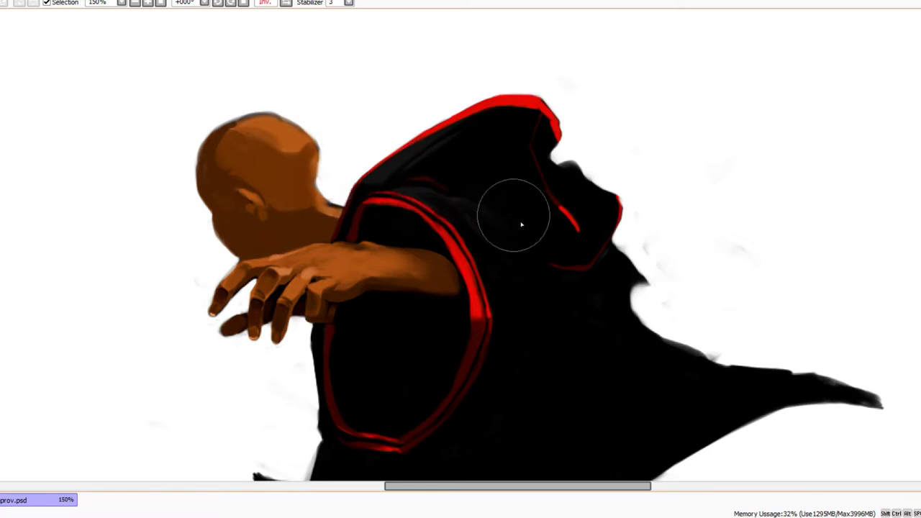
key(alt)
drag(535, 208, 489, 206)
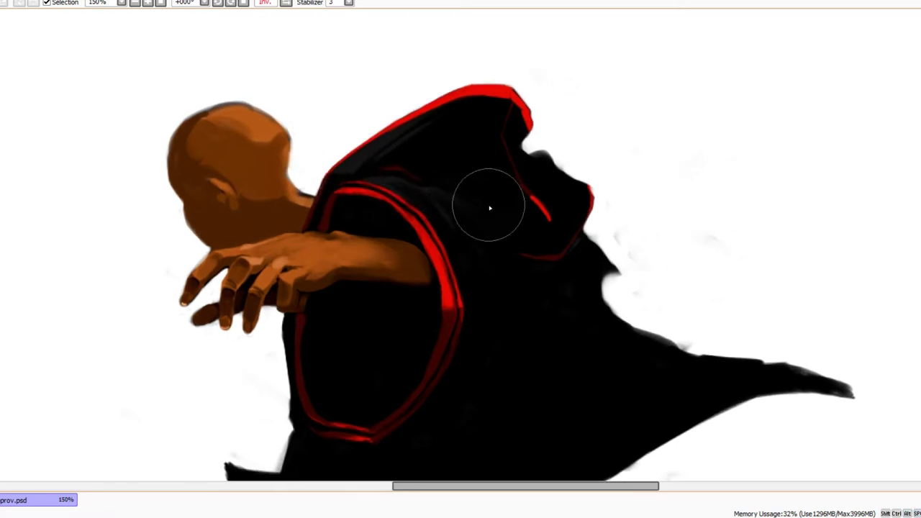
alt+click(462, 181)
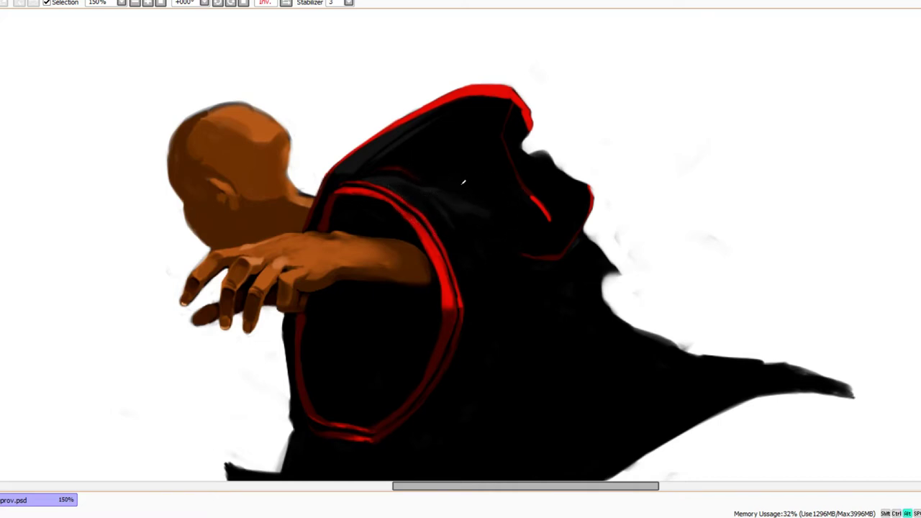
Deepen the folds behind the armhole trim and paint soft dark grey highlights on the rear fold around the red crease
drag(451, 177, 468, 204)
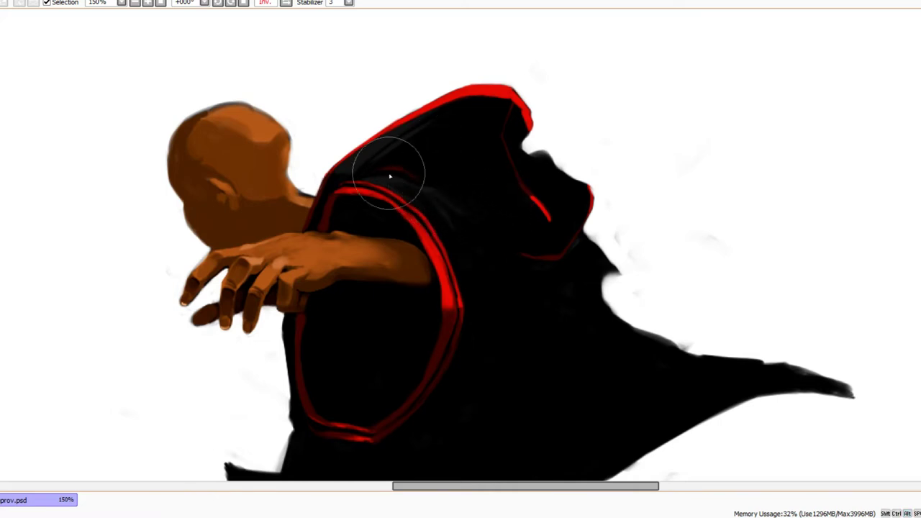
drag(436, 222, 423, 171)
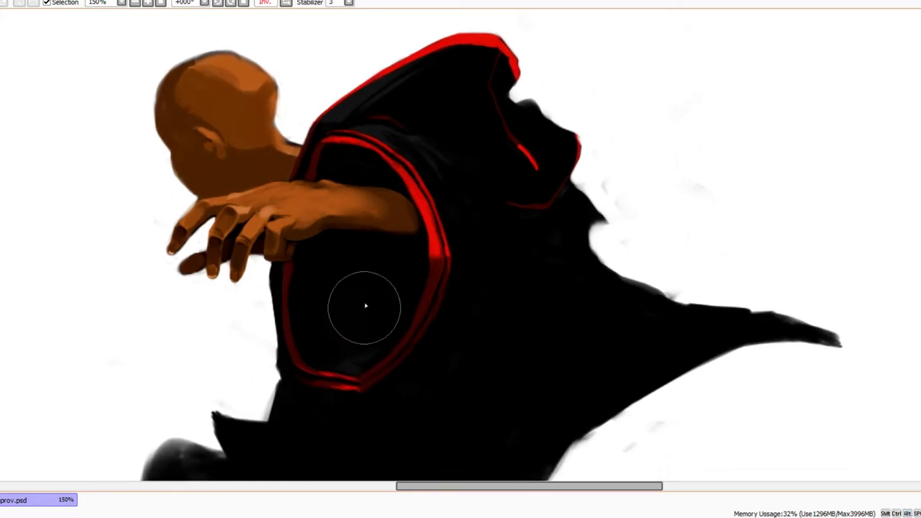
scroll(524, 153, down, 1)
drag(525, 154, 484, 184)
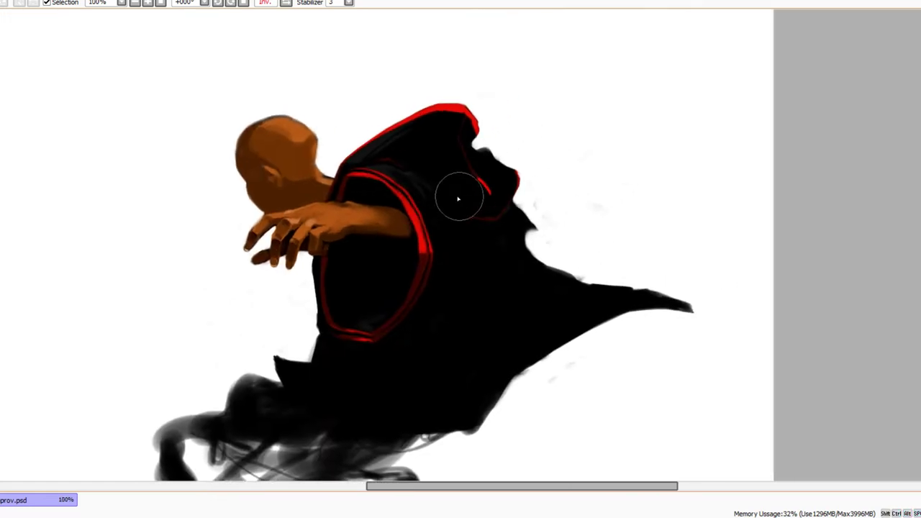
scroll(449, 189, up, 1)
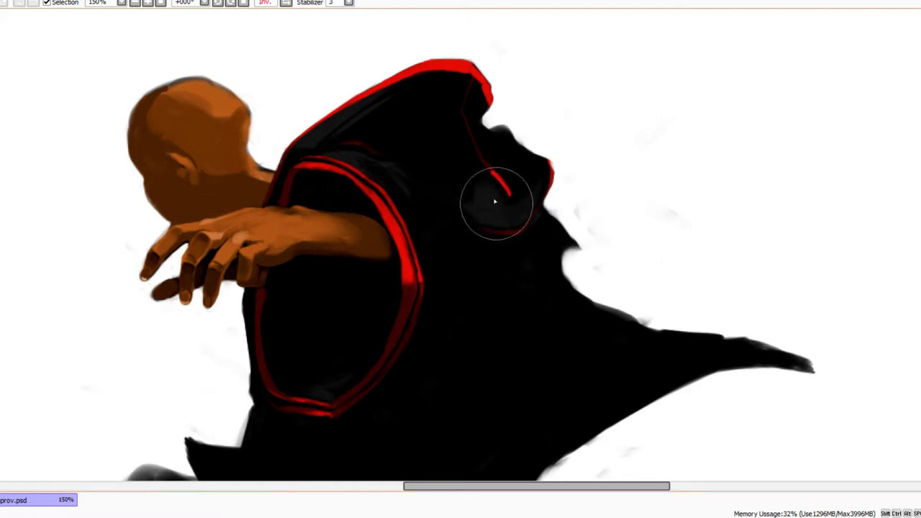
mouse_move(510, 215)
mouse_down()
mouse_move(520, 201)
mouse_move(512, 175)
mouse_move(532, 180)
mouse_up()
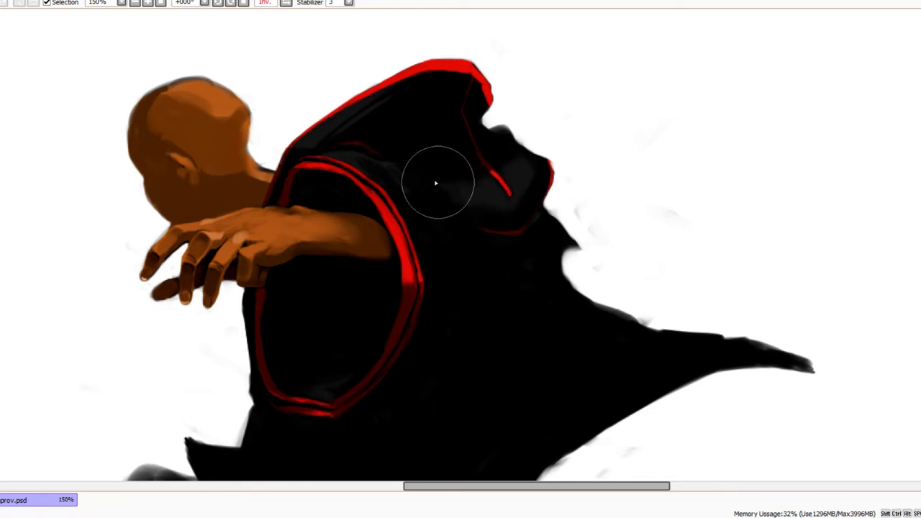
mouse_move(456, 103)
mouse_down()
mouse_move(470, 155)
mouse_move(477, 133)
mouse_move(448, 131)
mouse_up()
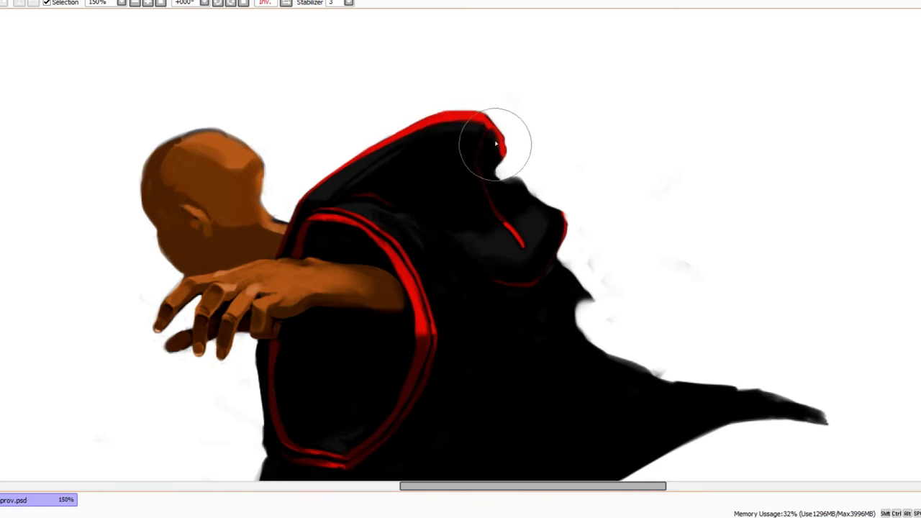
Extend the red crease line up to the upper trim and smooth the red edge around the garment's rear corner
key(alt)
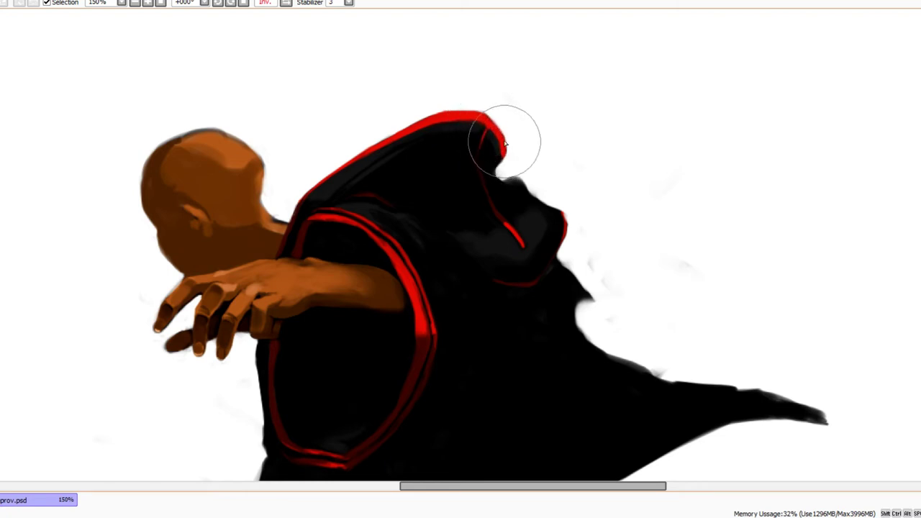
drag(485, 114, 497, 80)
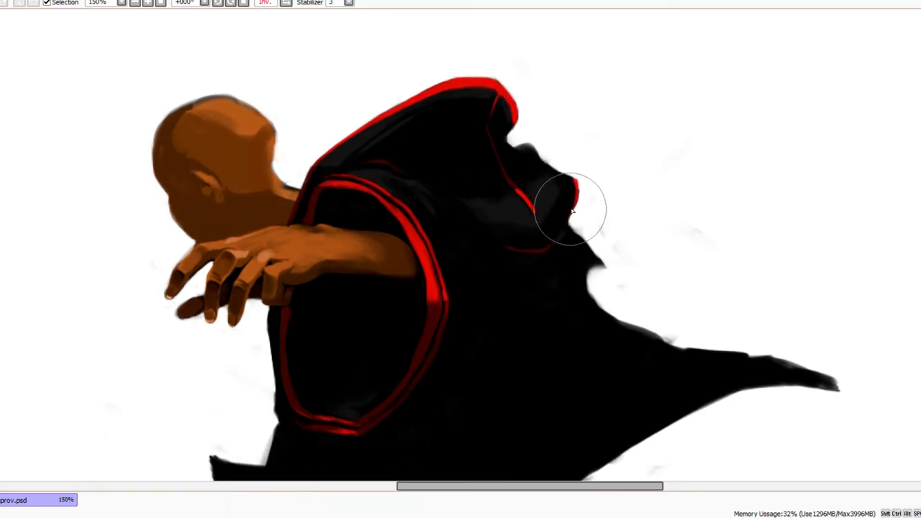
scroll(568, 229, up, 1)
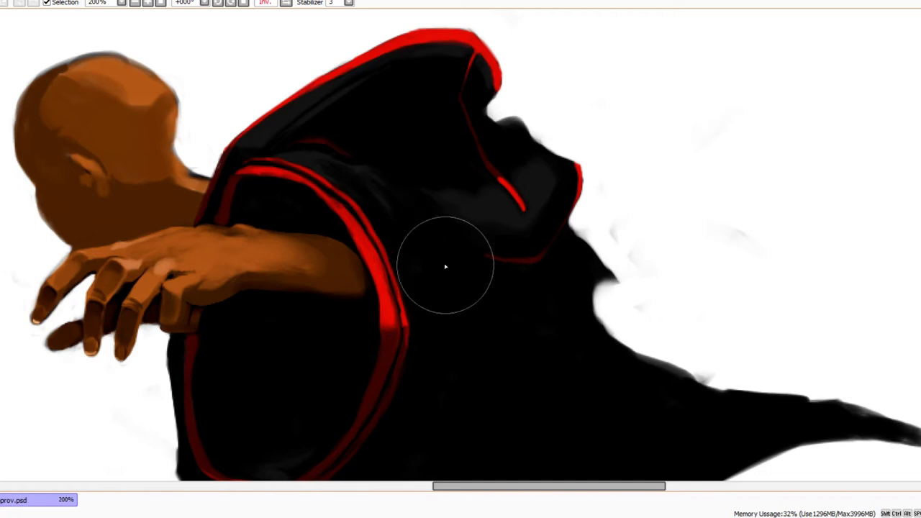
key(space)
scroll(479, 319, down, 1)
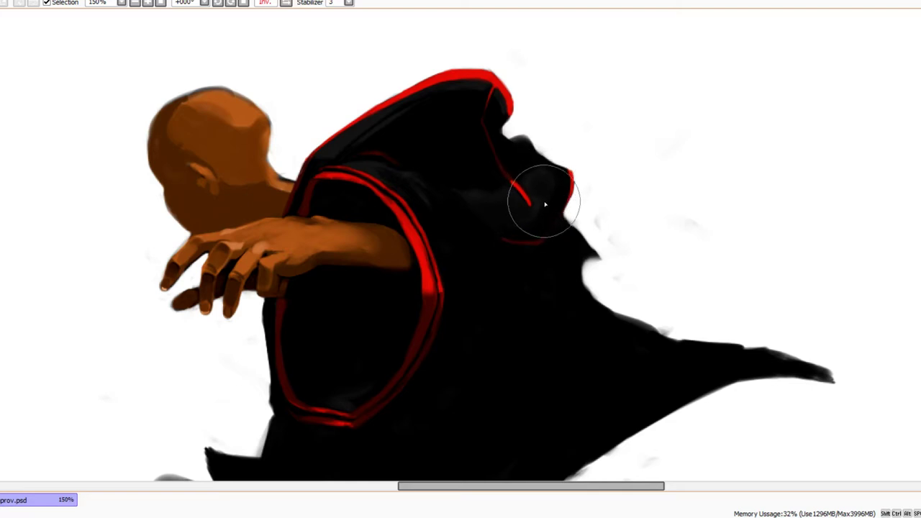
Blend the rear fold's grey highlights into the black, and refine the cloth tail with faint grey folds and a cleaner edge
mouse_move(545, 204)
mouse_down()
mouse_move(549, 188)
mouse_move(520, 209)
mouse_move(528, 201)
mouse_up()
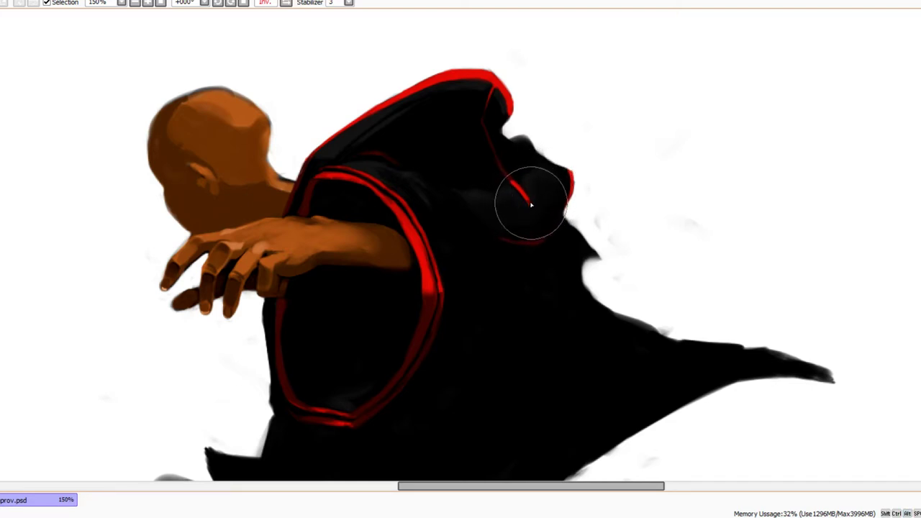
key(alt)
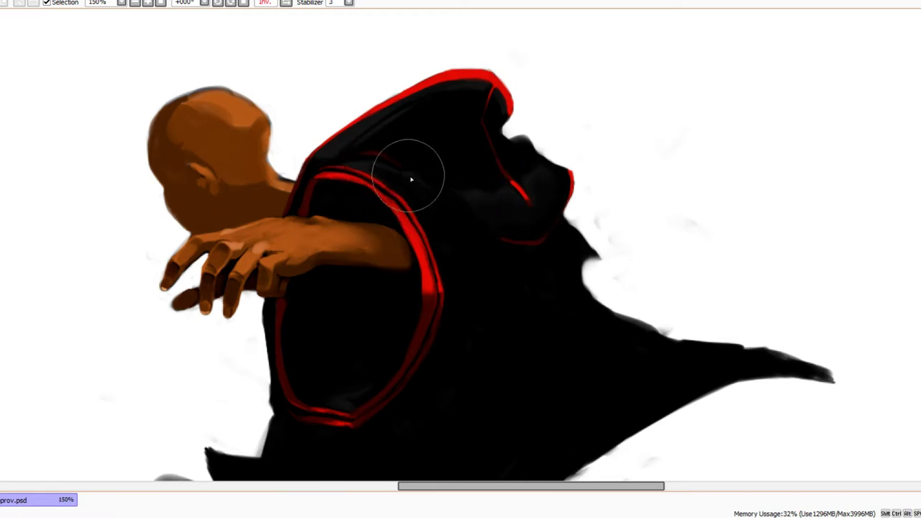
drag(389, 133, 428, 142)
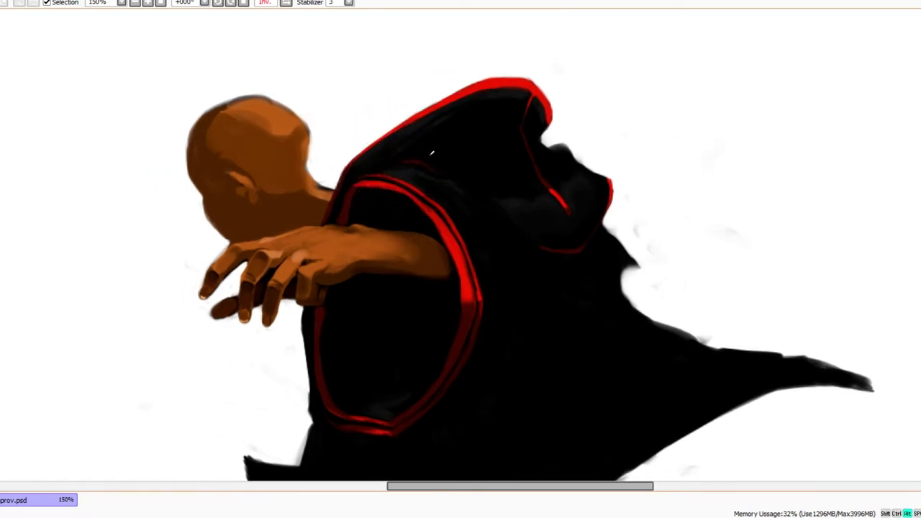
key(alt)
scroll(516, 215, down, 1)
drag(517, 286, 484, 208)
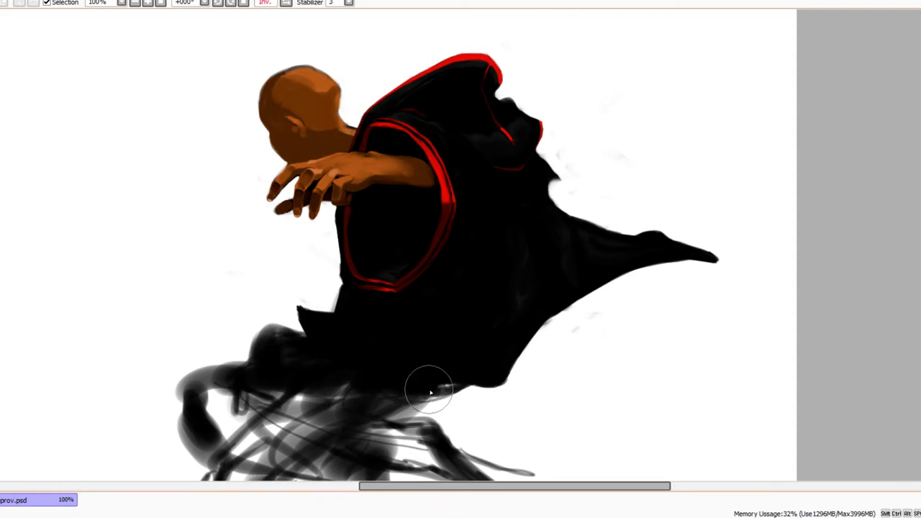
Paint the lower garment solid black over the rough sketch, from the rear hem forward to the bent front knee
mouse_move(442, 387)
mouse_down()
mouse_move(423, 400)
mouse_move(391, 405)
mouse_up()
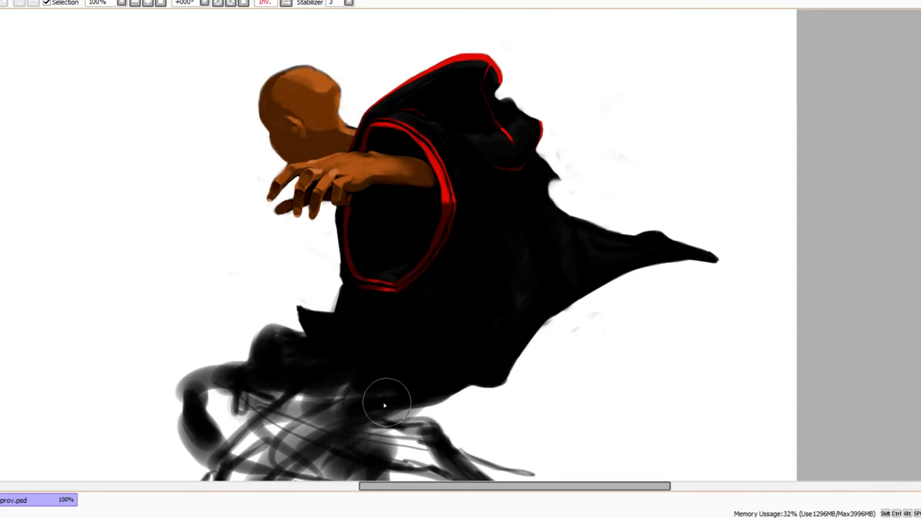
mouse_move(447, 392)
mouse_down()
mouse_move(432, 391)
mouse_move(390, 422)
mouse_move(405, 408)
mouse_up()
mouse_move(335, 407)
mouse_down()
mouse_move(357, 436)
mouse_move(383, 405)
mouse_move(341, 404)
mouse_move(324, 390)
mouse_move(340, 384)
mouse_move(307, 394)
mouse_move(317, 410)
mouse_move(259, 414)
mouse_move(291, 422)
mouse_move(276, 387)
mouse_up()
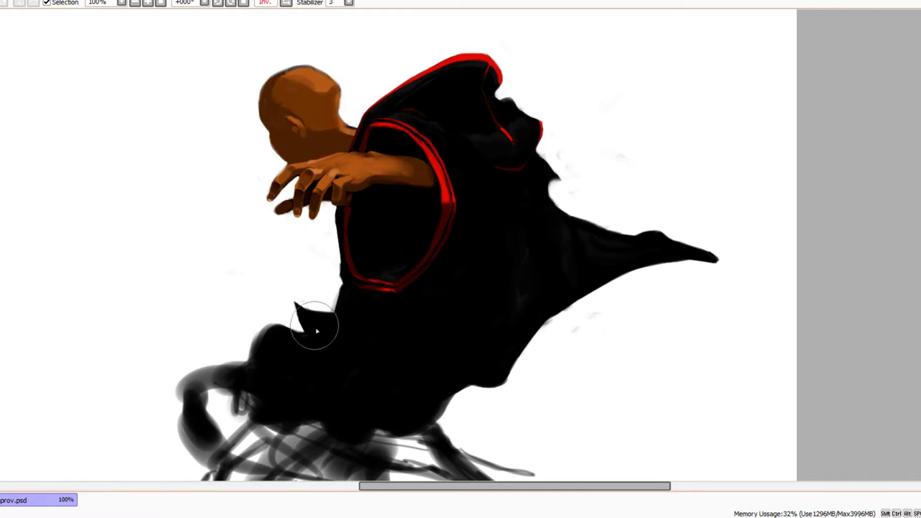
mouse_move(240, 373)
mouse_down()
mouse_move(221, 394)
mouse_move(227, 386)
mouse_move(231, 405)
mouse_move(255, 416)
mouse_up()
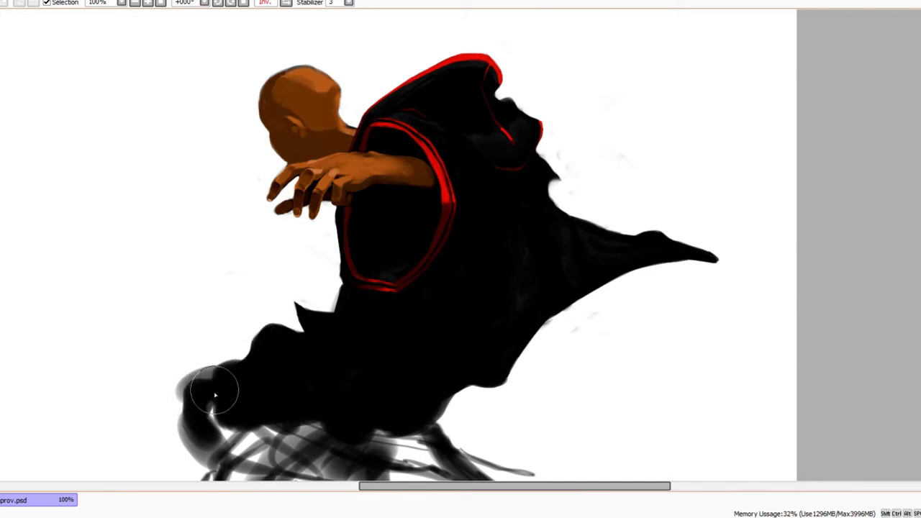
mouse_move(215, 395)
mouse_down()
mouse_move(219, 439)
mouse_move(228, 429)
mouse_move(207, 436)
mouse_move(267, 465)
mouse_move(298, 443)
mouse_move(266, 452)
mouse_move(239, 437)
mouse_move(347, 393)
mouse_up()
scroll(389, 335, down, 3)
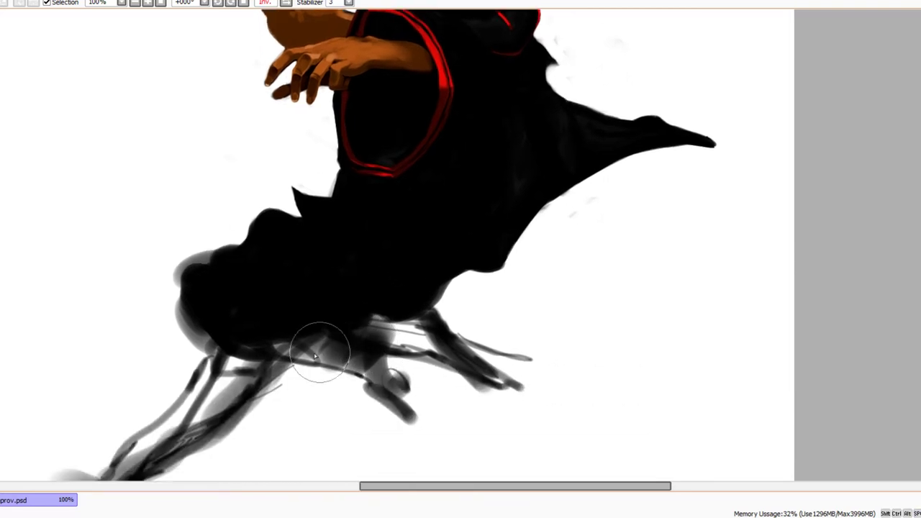
Redraw the garment's underside and the rear foot outline in black, and erase the old trailing sketch strokes
key(])
mouse_move(252, 349)
mouse_down()
mouse_move(236, 351)
mouse_move(361, 372)
mouse_move(314, 366)
mouse_move(361, 372)
mouse_move(382, 384)
mouse_move(391, 405)
mouse_move(382, 401)
mouse_move(428, 425)
mouse_move(382, 397)
mouse_move(427, 424)
mouse_move(407, 327)
mouse_move(419, 343)
mouse_move(420, 391)
mouse_move(440, 403)
mouse_move(436, 431)
mouse_move(427, 426)
mouse_move(438, 405)
mouse_move(427, 417)
mouse_move(430, 439)
mouse_move(435, 422)
mouse_move(428, 432)
mouse_move(370, 413)
mouse_move(411, 422)
mouse_move(370, 387)
mouse_move(411, 350)
mouse_move(430, 358)
mouse_move(422, 323)
mouse_move(444, 300)
mouse_move(451, 360)
mouse_move(479, 370)
mouse_move(539, 345)
mouse_up()
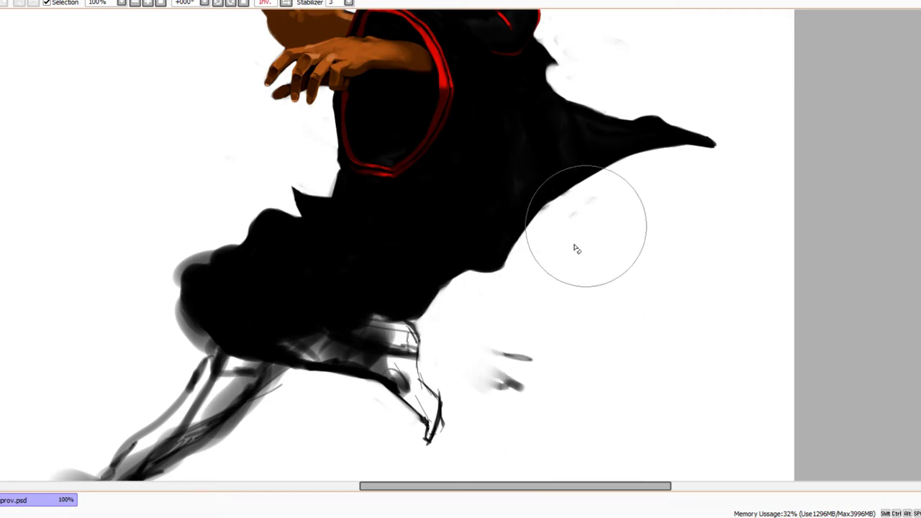
mouse_move(576, 248)
mouse_down()
mouse_move(559, 195)
mouse_move(567, 185)
mouse_move(542, 203)
mouse_move(566, 188)
mouse_move(554, 153)
mouse_move(554, 184)
mouse_move(538, 207)
mouse_move(564, 194)
mouse_move(549, 200)
mouse_move(568, 180)
mouse_move(526, 218)
mouse_move(564, 197)
mouse_move(533, 217)
mouse_up()
Clean the grey edges around the front knee and rear hem, and fill the rear trouser leg with solid black
drag(455, 278, 417, 313)
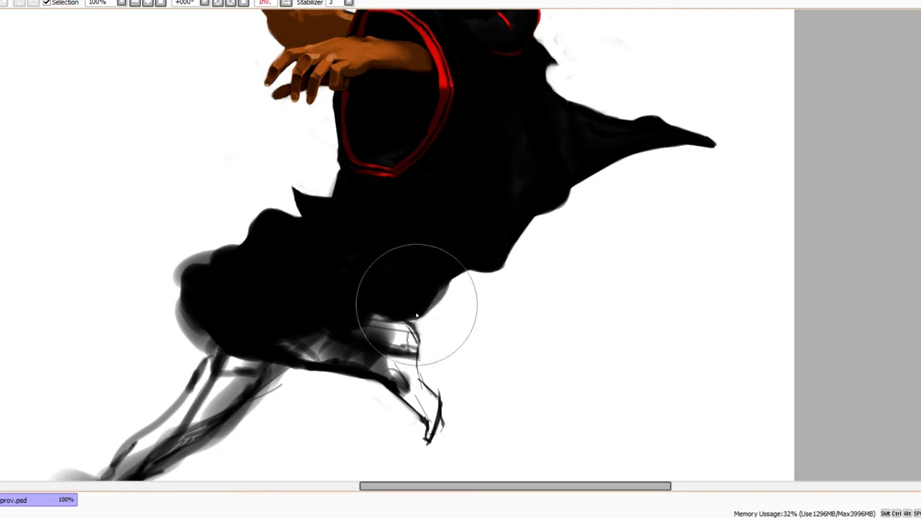
mouse_move(205, 258)
mouse_down()
mouse_move(167, 287)
mouse_move(205, 246)
mouse_move(174, 279)
mouse_move(193, 259)
mouse_move(175, 294)
mouse_move(203, 347)
mouse_move(175, 326)
mouse_up()
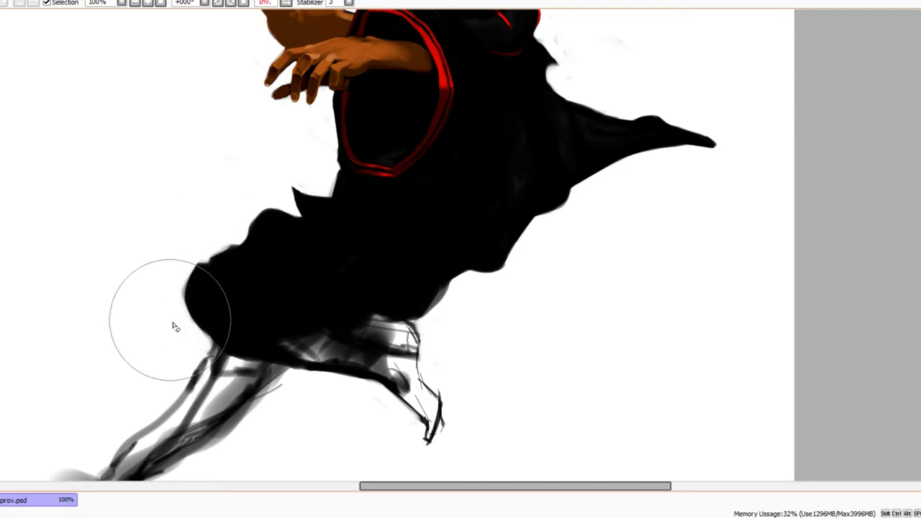
mouse_move(448, 278)
mouse_down()
mouse_move(428, 312)
mouse_move(370, 321)
mouse_move(413, 289)
mouse_move(419, 311)
mouse_move(408, 353)
mouse_move(374, 356)
mouse_move(413, 329)
mouse_move(423, 336)
mouse_move(425, 344)
mouse_move(391, 350)
mouse_move(384, 329)
mouse_move(413, 331)
mouse_move(424, 343)
mouse_move(357, 328)
mouse_move(365, 327)
mouse_move(323, 340)
mouse_move(340, 330)
mouse_move(329, 350)
mouse_move(281, 353)
mouse_move(333, 353)
mouse_move(345, 340)
mouse_move(375, 354)
mouse_move(390, 333)
mouse_move(356, 335)
mouse_move(405, 335)
mouse_move(381, 325)
mouse_move(430, 316)
mouse_up()
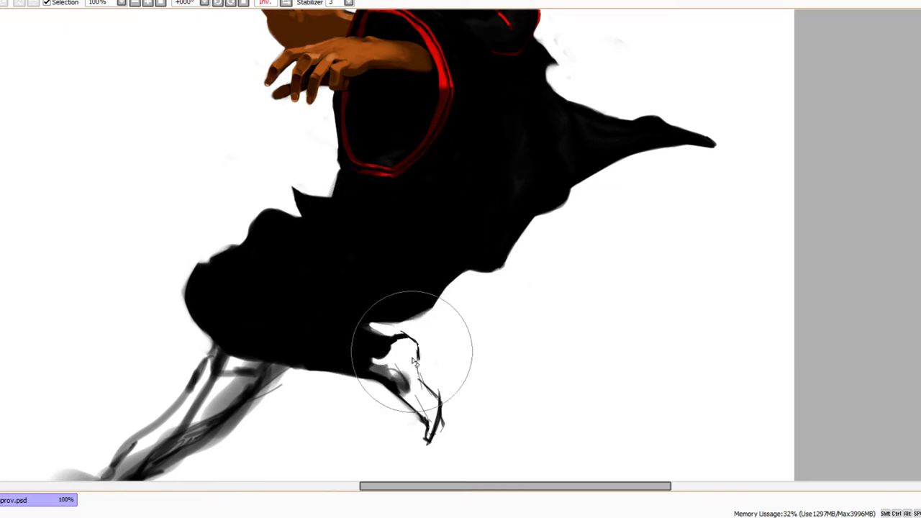
Fill the rear foot outline with a flat brown skin tone from ankle to toes
scroll(412, 351, down, 1)
drag(440, 301, 424, 336)
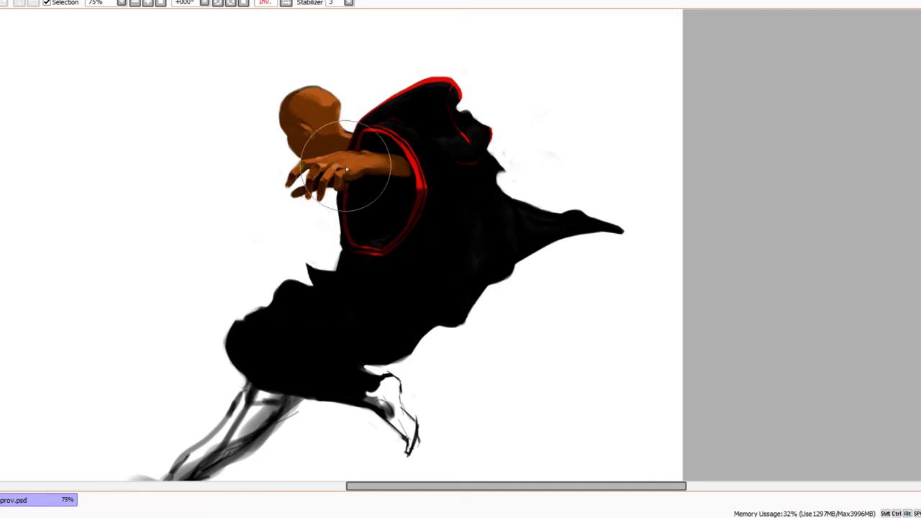
drag(397, 410, 408, 435)
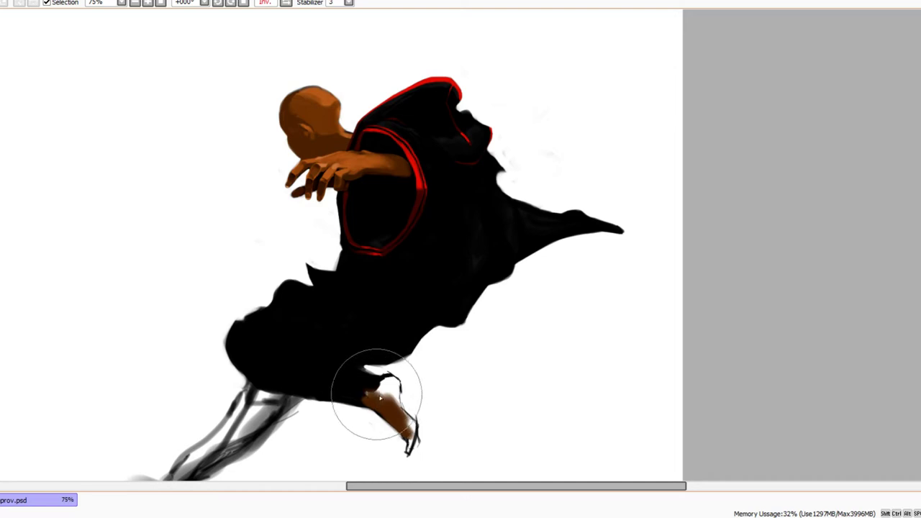
mouse_move(368, 392)
mouse_down()
mouse_move(395, 379)
mouse_move(398, 401)
mouse_up()
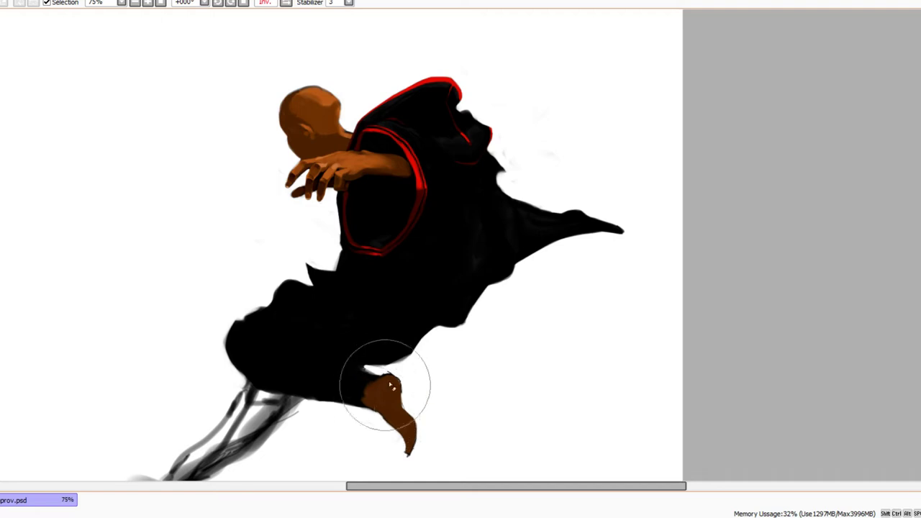
Rotate the canvas about 84 degrees and extend the brown skin from the rear ankle up the shin over the black cloth
ctrl+click(438, 390)
ctrl+click(437, 390)
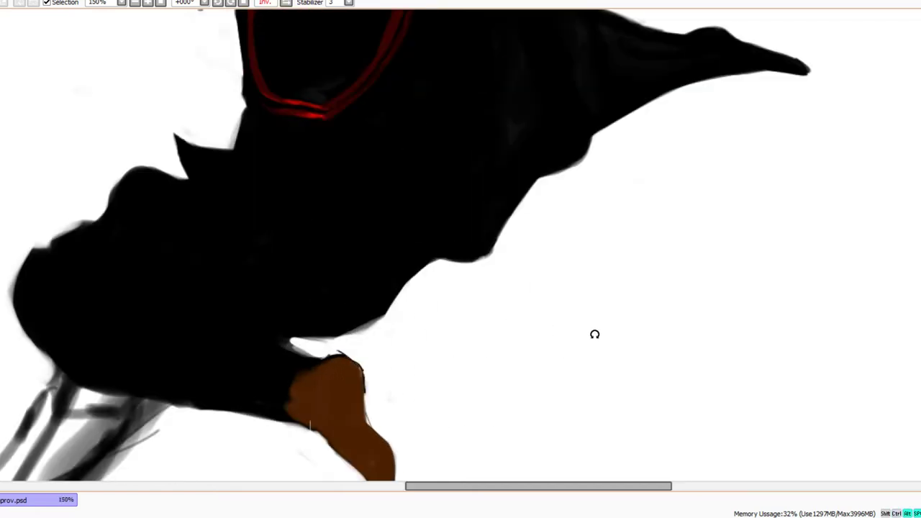
drag(594, 333, 356, 360)
drag(349, 245, 456, 409)
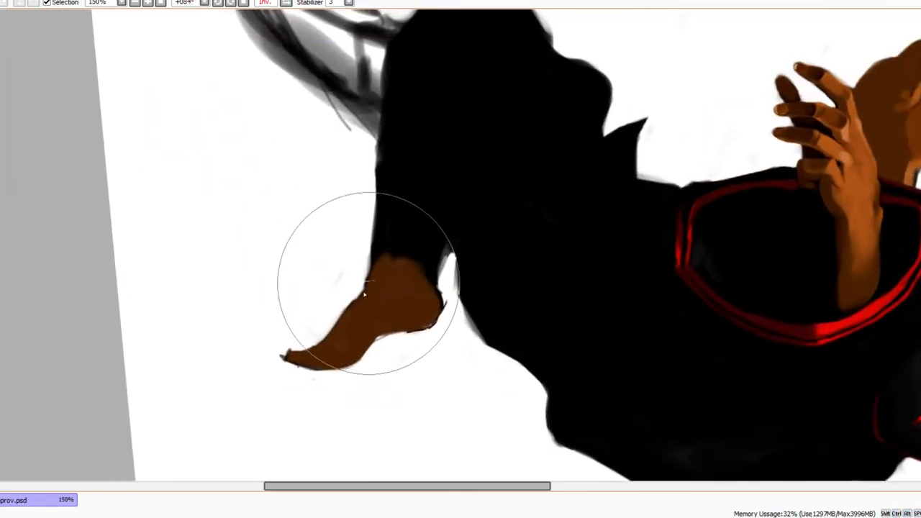
mouse_move(367, 282)
mouse_down()
mouse_move(391, 220)
mouse_move(377, 267)
mouse_move(435, 214)
mouse_up()
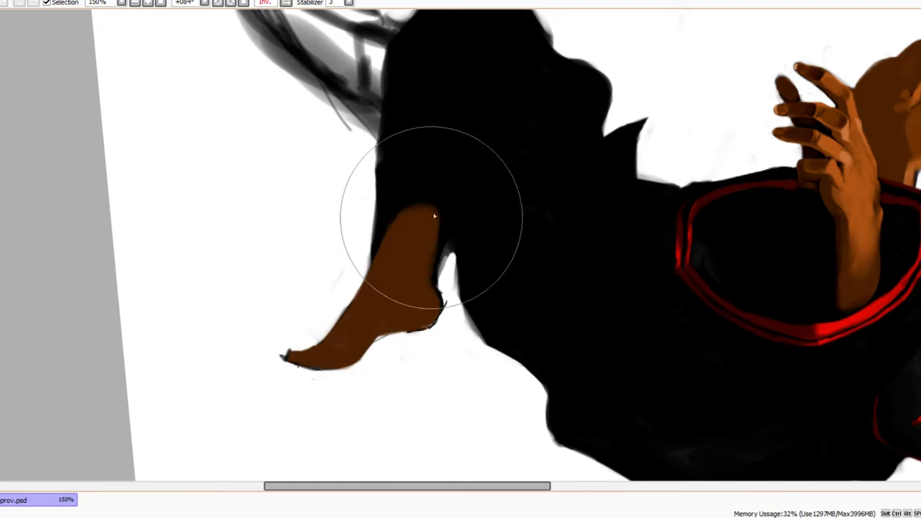
Shade the rear shin, instep and toes with dark reddish brown, keeping the ankle, heel and sole in lighter brown
drag(744, 194, 633, 281)
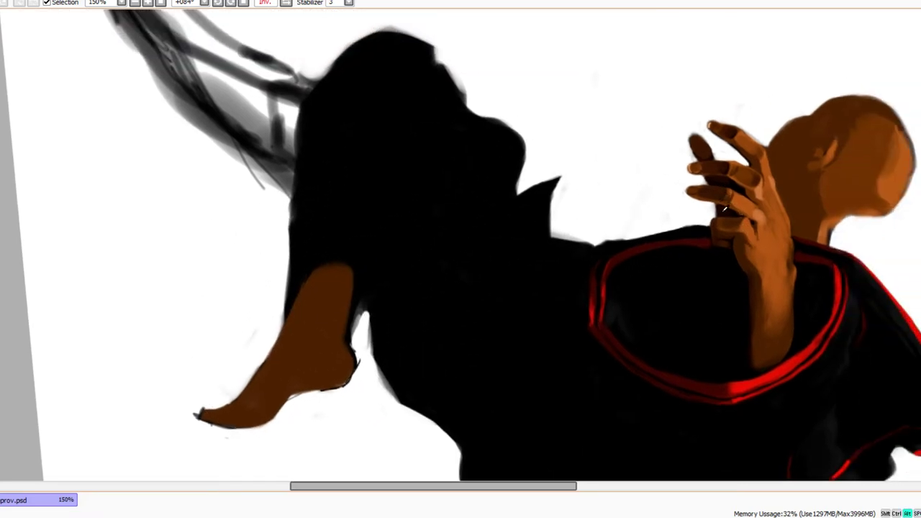
mouse_move(321, 299)
mouse_down()
mouse_move(303, 314)
mouse_move(313, 296)
mouse_move(318, 310)
mouse_move(330, 302)
mouse_move(323, 334)
mouse_move(311, 305)
mouse_move(294, 346)
mouse_move(237, 412)
mouse_move(292, 353)
mouse_move(278, 376)
mouse_move(232, 395)
mouse_up()
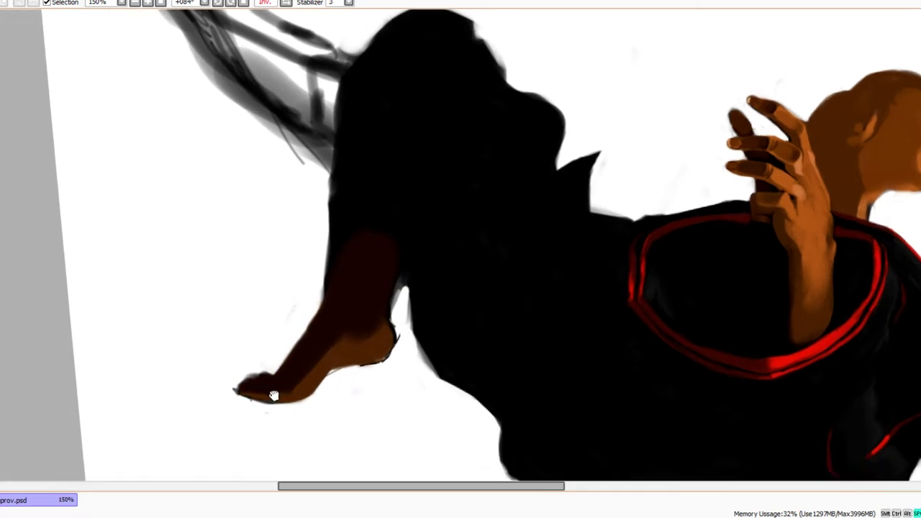
drag(207, 411, 247, 386)
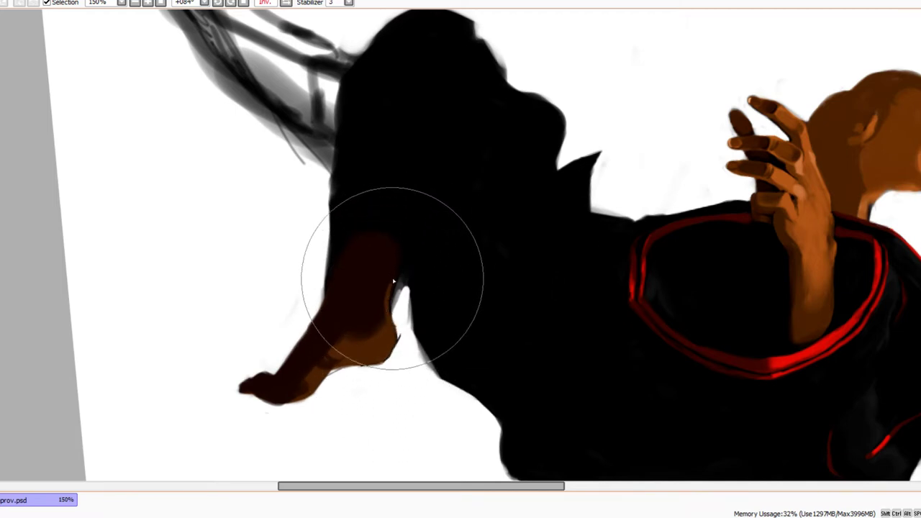
mouse_move(387, 305)
mouse_down()
mouse_move(362, 347)
mouse_move(377, 338)
mouse_move(362, 317)
mouse_move(364, 333)
mouse_move(370, 302)
mouse_move(360, 299)
mouse_move(357, 323)
mouse_move(336, 330)
mouse_move(357, 295)
mouse_move(343, 357)
mouse_up()
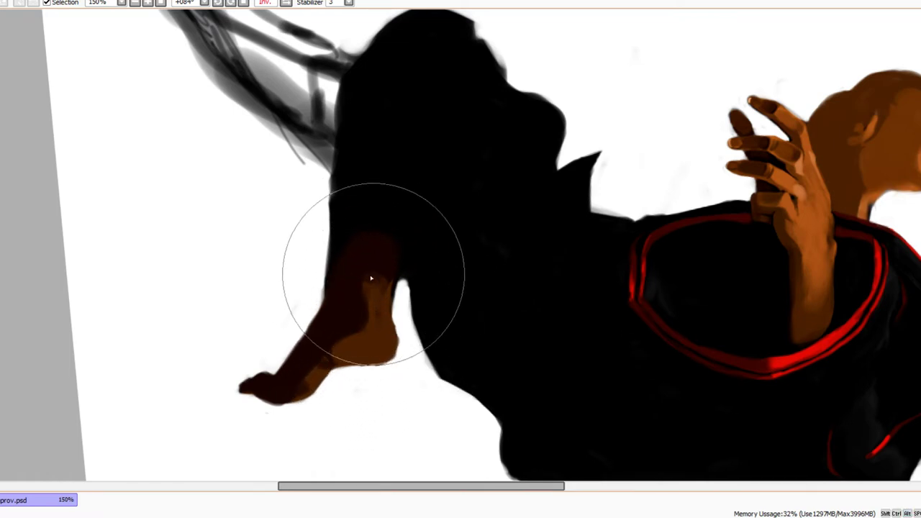
mouse_move(364, 279)
mouse_down()
mouse_move(374, 269)
mouse_move(339, 343)
mouse_move(313, 362)
mouse_up()
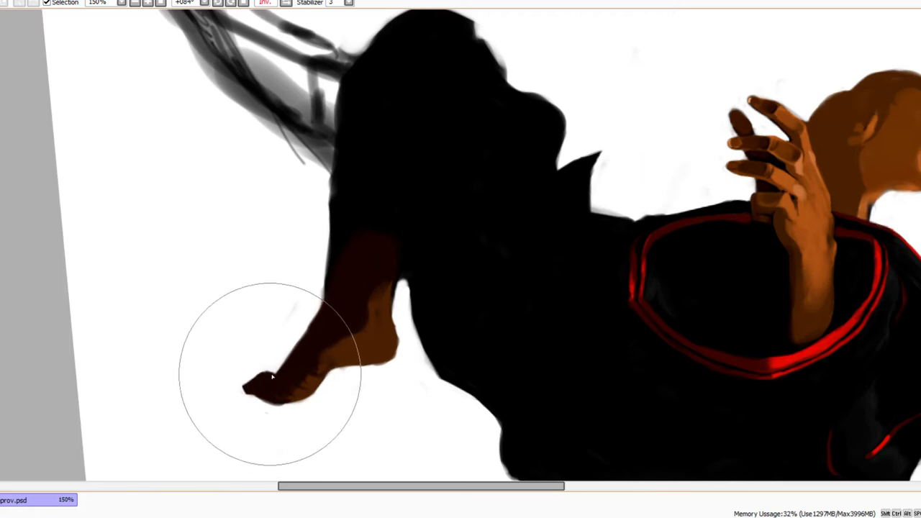
Trim the outline of the toes and shin, and shape the black trouser hem straight across the rear shin
mouse_move(279, 378)
mouse_down()
mouse_move(328, 322)
mouse_move(323, 329)
mouse_move(301, 317)
mouse_up()
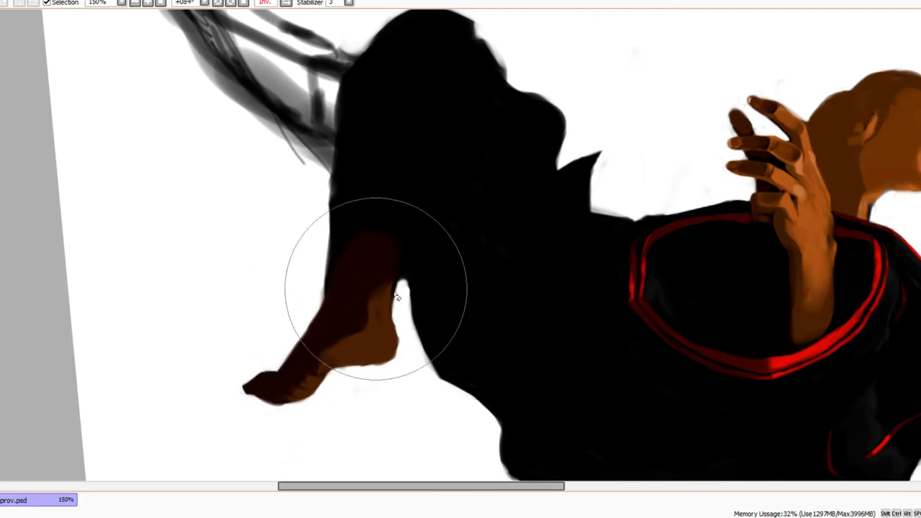
mouse_move(397, 296)
mouse_down()
mouse_move(399, 273)
mouse_move(394, 315)
mouse_move(405, 280)
mouse_move(407, 296)
mouse_move(406, 249)
mouse_up()
mouse_move(331, 256)
mouse_down()
mouse_move(317, 317)
mouse_move(334, 279)
mouse_move(334, 306)
mouse_move(331, 316)
mouse_move(344, 228)
mouse_up()
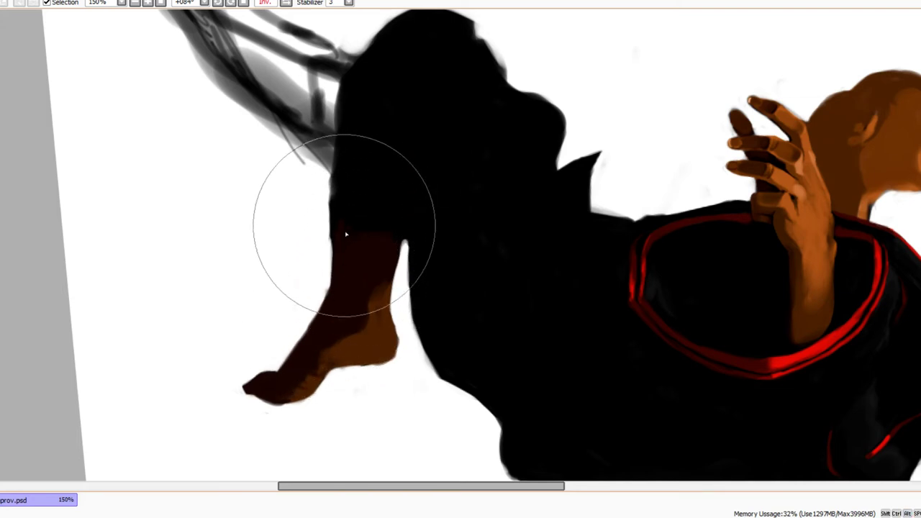
Extend the black trousers over the rear shin with a flared cuff, fill out the knee, and dab lighter brown on the ball of the foot
scroll(345, 234, down, 2)
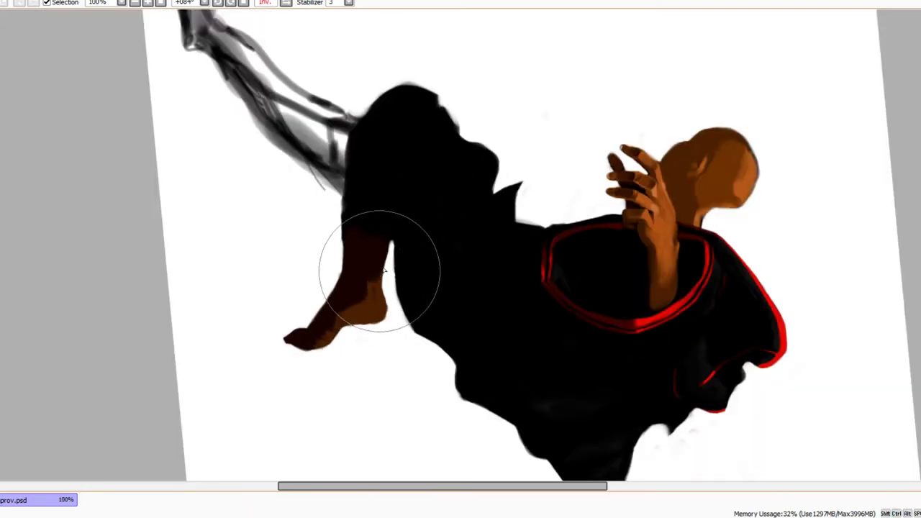
drag(653, 199, 636, 207)
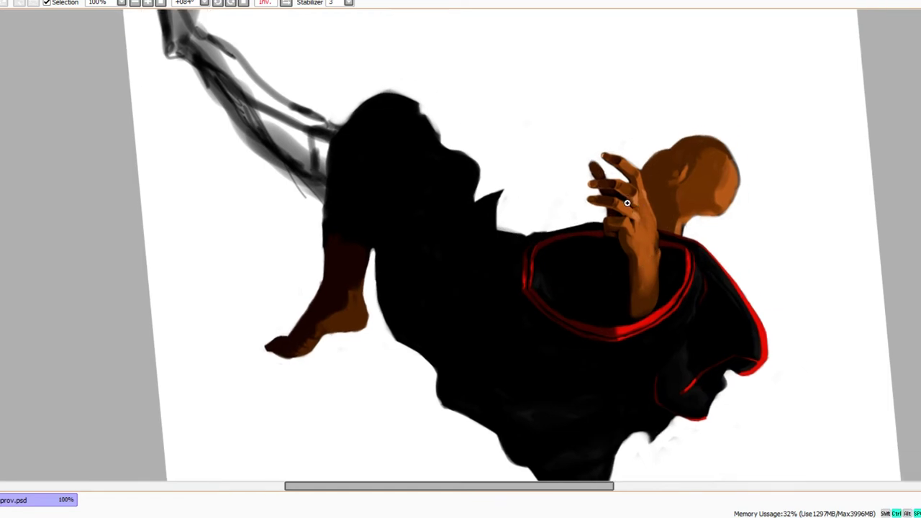
scroll(635, 221, up, 1)
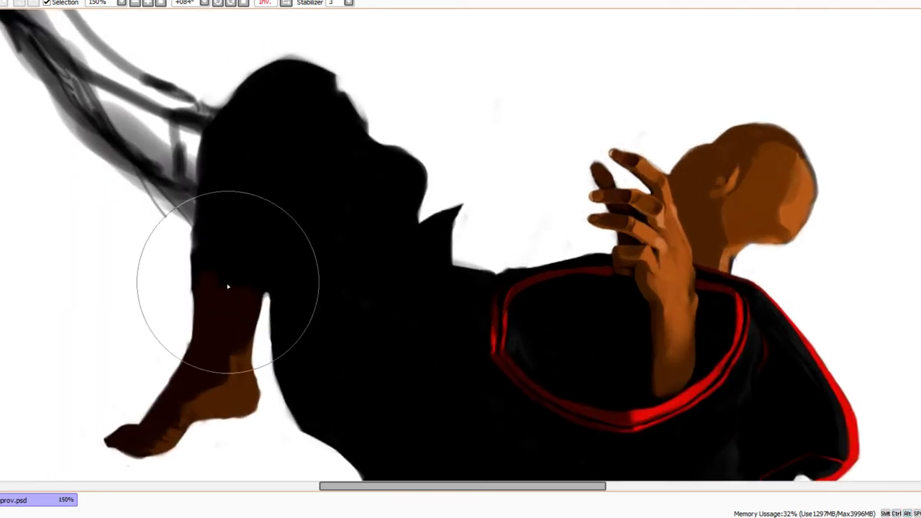
mouse_move(228, 286)
mouse_down()
mouse_move(206, 275)
mouse_move(199, 315)
mouse_move(190, 282)
mouse_move(209, 206)
mouse_move(187, 266)
mouse_move(196, 289)
mouse_move(179, 274)
mouse_move(225, 179)
mouse_move(198, 244)
mouse_move(216, 120)
mouse_move(253, 82)
mouse_move(234, 84)
mouse_move(216, 126)
mouse_move(265, 73)
mouse_move(255, 247)
mouse_move(204, 305)
mouse_move(259, 311)
mouse_move(264, 297)
mouse_move(230, 301)
mouse_move(213, 274)
mouse_move(183, 284)
mouse_move(176, 276)
mouse_move(192, 256)
mouse_up()
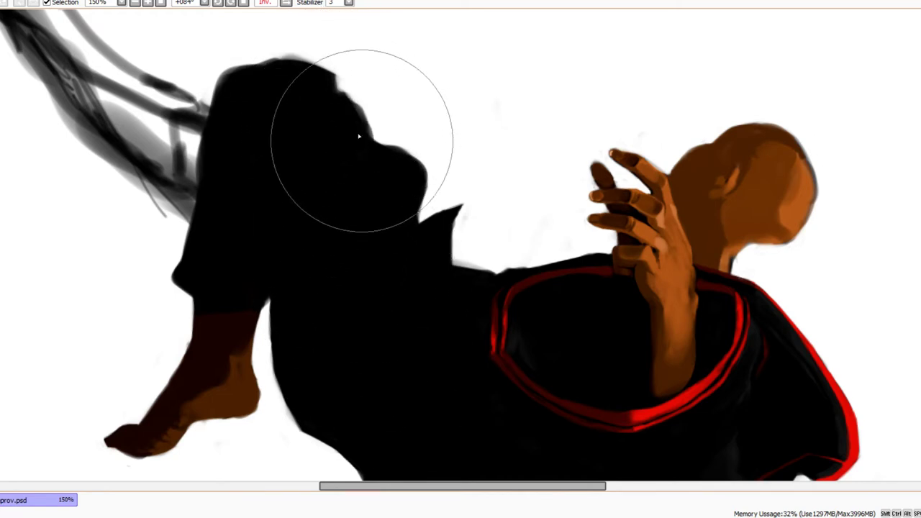
mouse_move(303, 72)
mouse_down()
mouse_move(284, 59)
mouse_move(250, 74)
mouse_move(287, 63)
mouse_up()
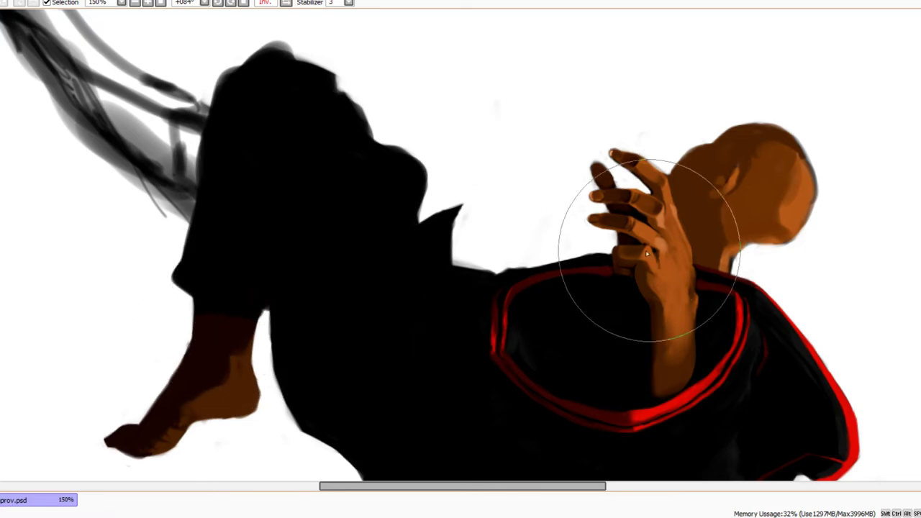
mouse_move(650, 295)
mouse_down()
mouse_move(643, 268)
mouse_move(673, 225)
mouse_up()
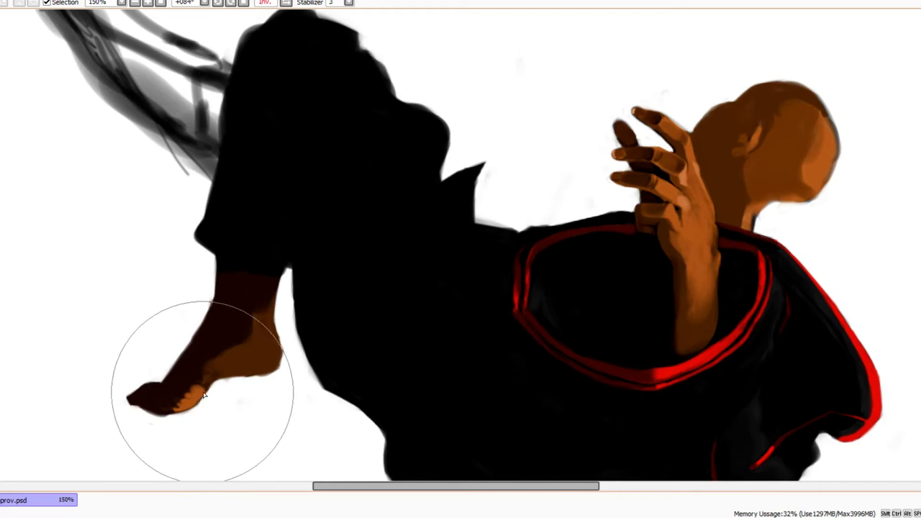
Refine the farthest fingertip of the hand with a lighter brown rim along its outer edge
drag(662, 258, 586, 275)
scroll(621, 246, up, 2)
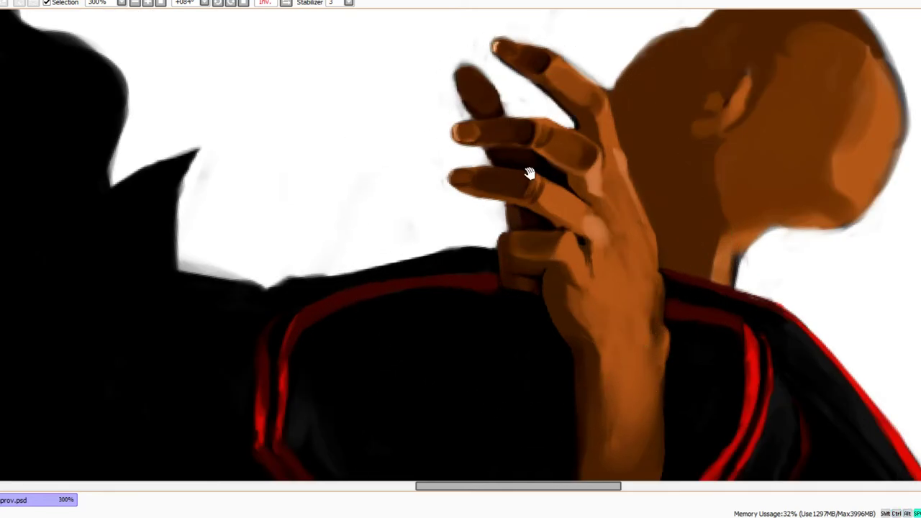
mouse_move(528, 173)
mouse_down()
mouse_move(531, 200)
mouse_move(493, 181)
mouse_up()
drag(501, 136, 512, 177)
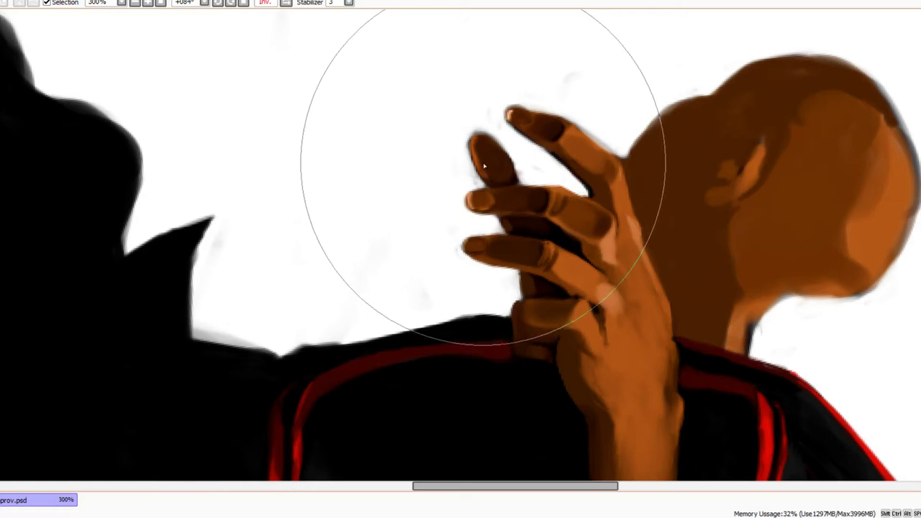
drag(485, 165, 485, 173)
key(alt)
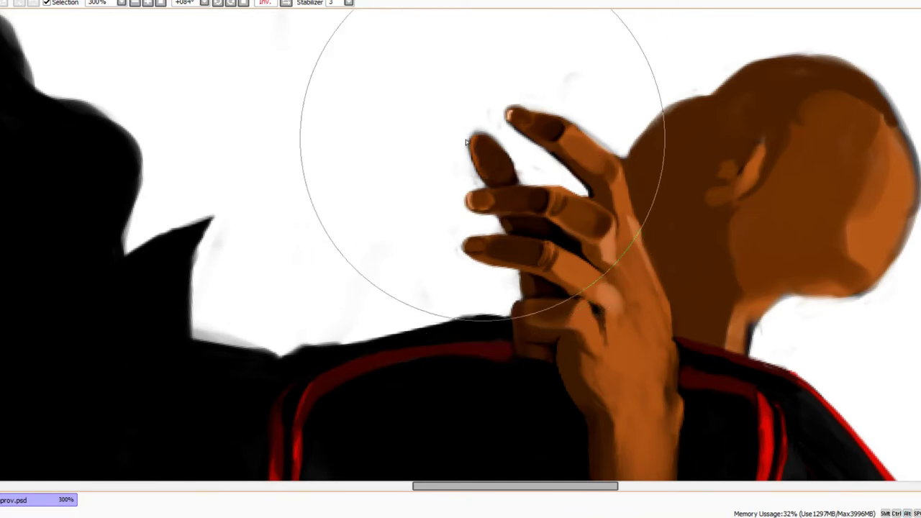
drag(477, 140, 478, 157)
key(space)
drag(521, 242, 513, 213)
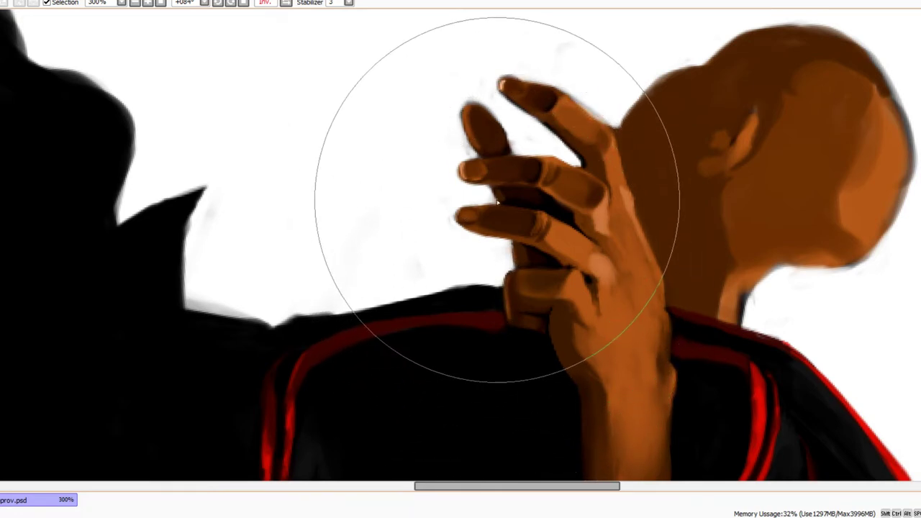
Blend the rear instep in dark reddish brown and define the toes and ball of the foot with lighter brown edges
ctrl+alt+click(525, 226)
ctrl+alt+click(531, 234)
mouse_move(536, 267)
mouse_down()
mouse_move(572, 204)
mouse_move(642, 210)
mouse_up()
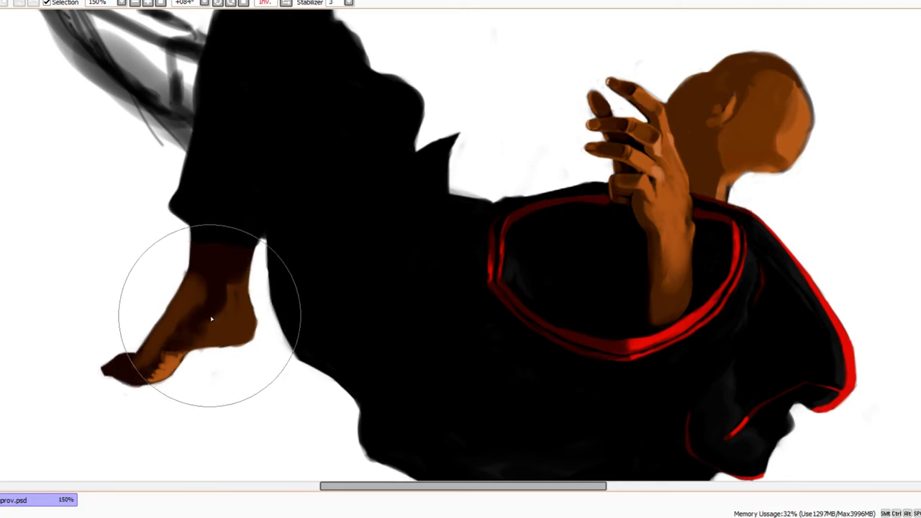
mouse_move(212, 318)
mouse_down()
mouse_move(227, 298)
mouse_move(194, 317)
mouse_move(206, 278)
mouse_move(153, 368)
mouse_move(164, 334)
mouse_move(153, 290)
mouse_move(173, 326)
mouse_move(163, 343)
mouse_move(198, 298)
mouse_up()
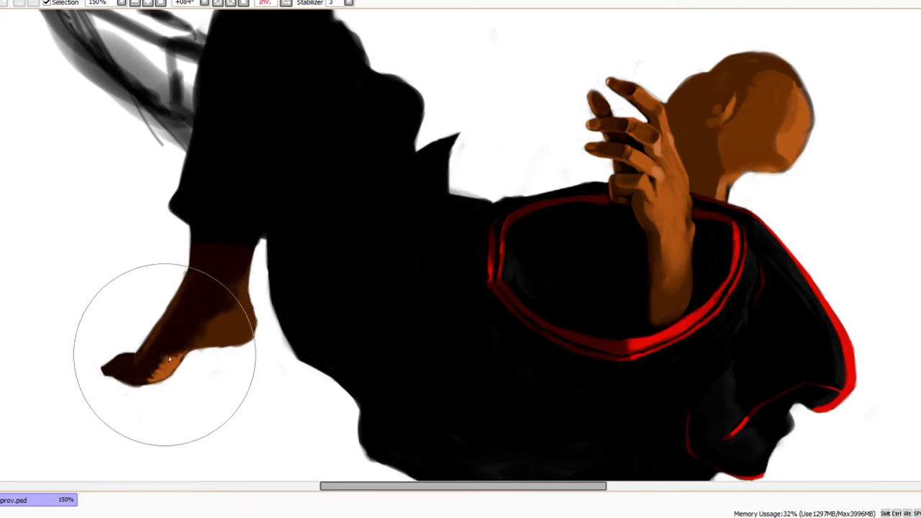
drag(170, 359, 147, 373)
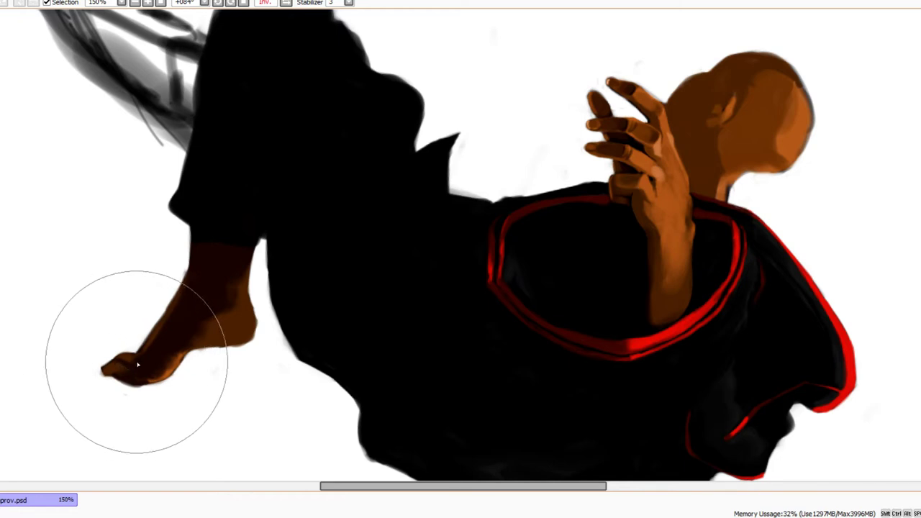
Paint a lighter orange-brown band along the sole and heel, and deepen the dark shading over the shin, instep and arch
scroll(167, 367, up, 1)
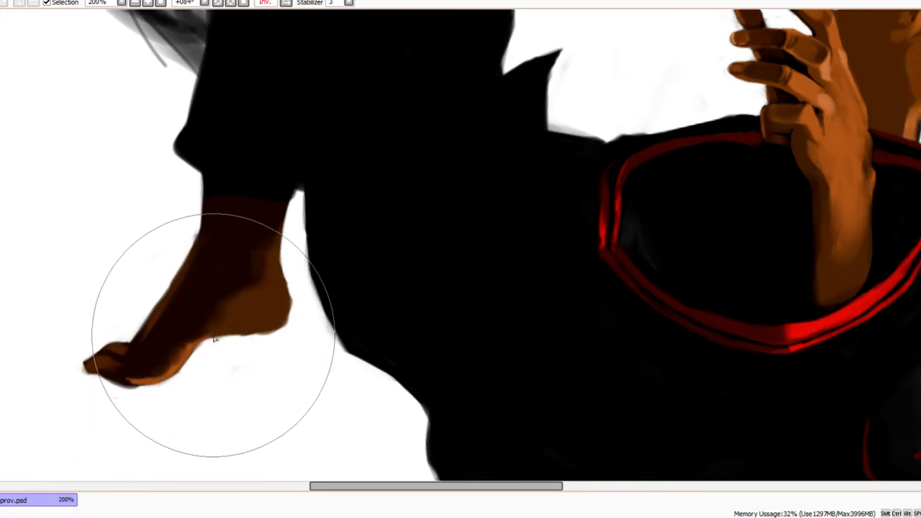
drag(213, 341, 279, 328)
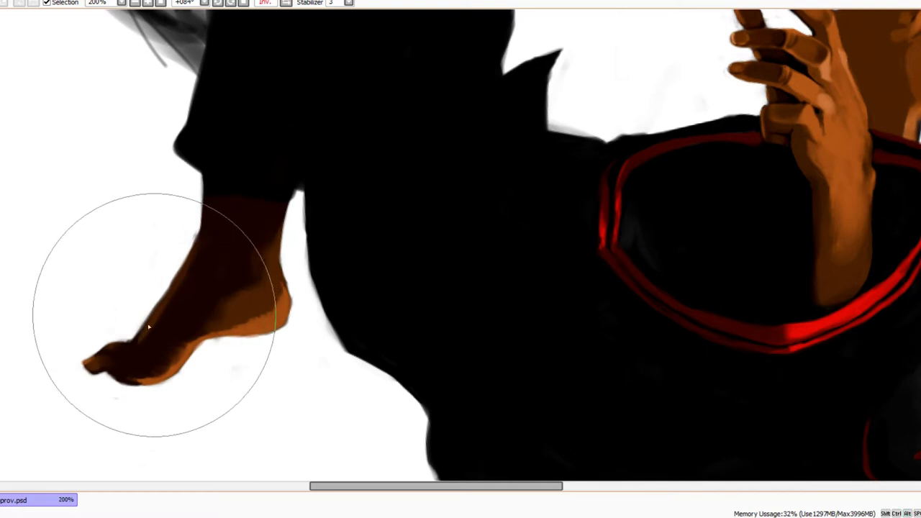
mouse_move(183, 268)
mouse_down()
mouse_move(205, 205)
mouse_move(172, 335)
mouse_move(164, 287)
mouse_move(171, 298)
mouse_move(182, 285)
mouse_move(154, 345)
mouse_up()
drag(190, 313, 171, 329)
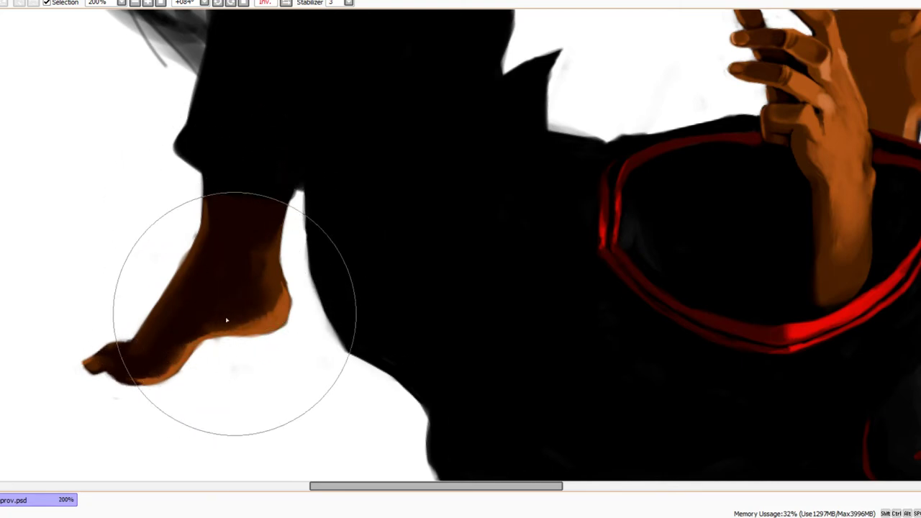
drag(262, 296, 247, 319)
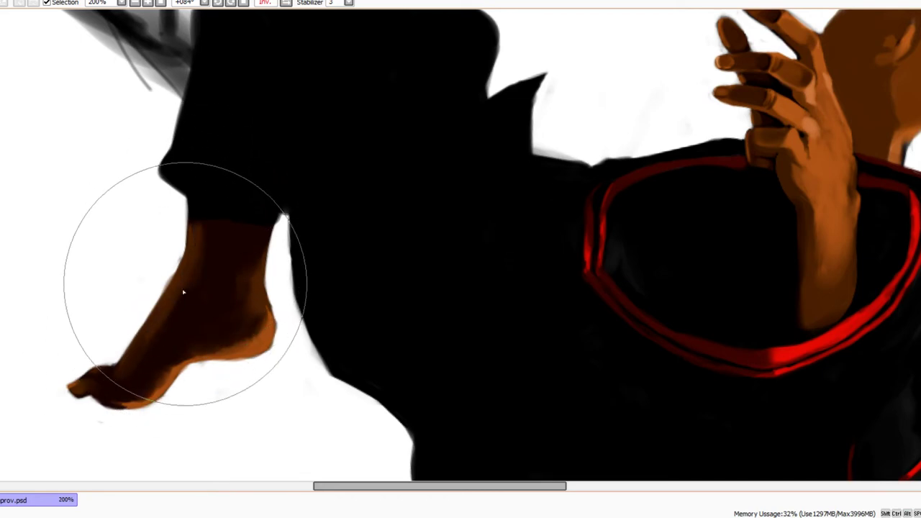
Soften the front of the rear ankle with brown and lighten the back of the ankle and heel in orange-brown
scroll(205, 298, up, 1)
mouse_move(177, 322)
mouse_down()
mouse_move(150, 368)
mouse_move(205, 275)
mouse_move(233, 317)
mouse_move(251, 309)
mouse_move(242, 252)
mouse_move(248, 274)
mouse_move(234, 266)
mouse_move(256, 302)
mouse_move(238, 288)
mouse_move(228, 329)
mouse_move(200, 339)
mouse_move(185, 365)
mouse_move(211, 331)
mouse_up()
key(alt)
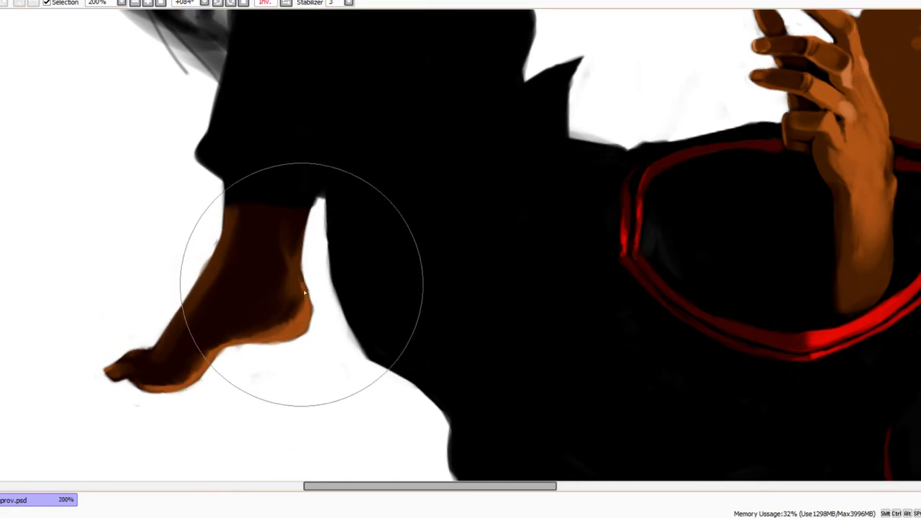
mouse_move(305, 292)
mouse_down()
mouse_move(300, 266)
mouse_move(292, 310)
mouse_move(268, 336)
mouse_move(310, 300)
mouse_up()
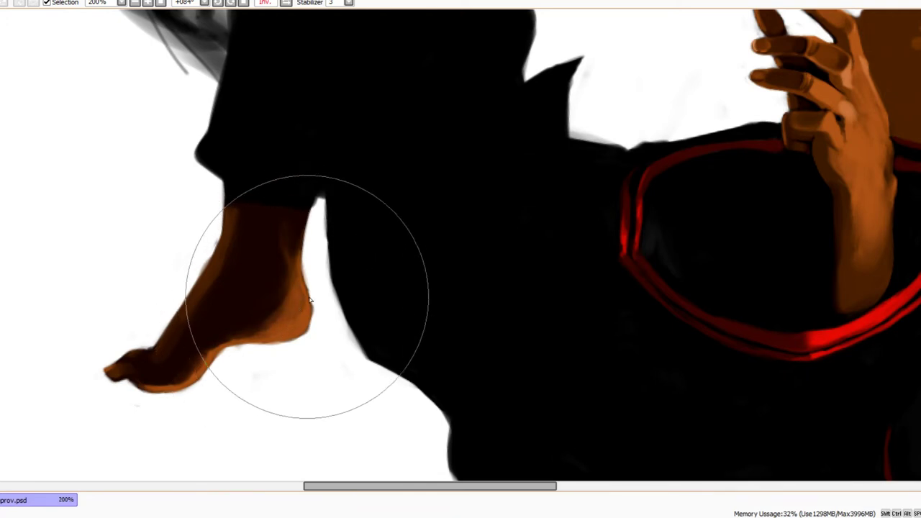
Reset the canvas to 0 degrees and turn off the mirrored view to examine the whole figure
scroll(337, 230, down, 2)
drag(493, 173, 327, 160)
drag(520, 200, 374, 263)
mouse_move(593, 239)
mouse_down()
mouse_move(592, 266)
mouse_move(619, 283)
mouse_move(609, 310)
mouse_move(626, 274)
mouse_up()
scroll(611, 274, down, 1)
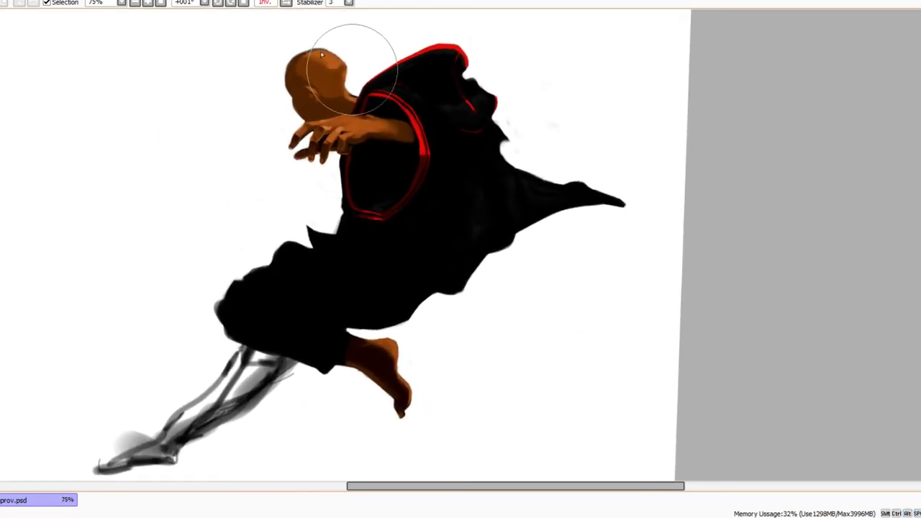
click(243, 3)
click(285, 4)
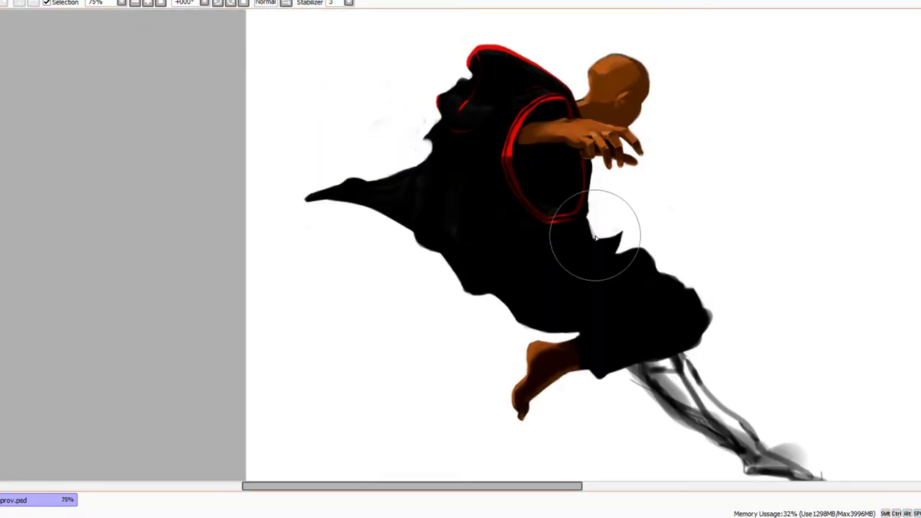
Rotate the canvas about 34 degrees and paint dark red trim along the lower edge of the garment's tail and its first bulge
drag(687, 231, 559, 234)
ctrl+click(428, 153)
drag(418, 211, 521, 282)
key(ctrl+plus)
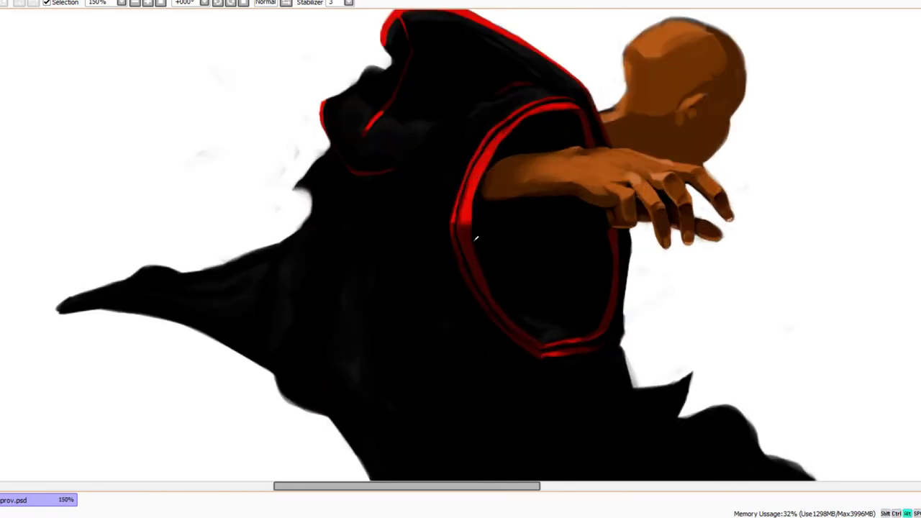
drag(269, 267, 467, 249)
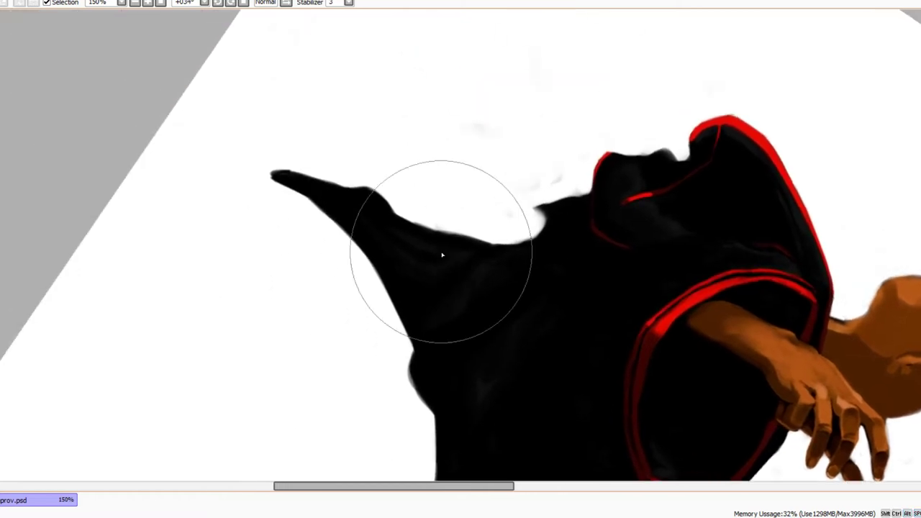
ctrl+click(366, 230)
drag(344, 222, 373, 243)
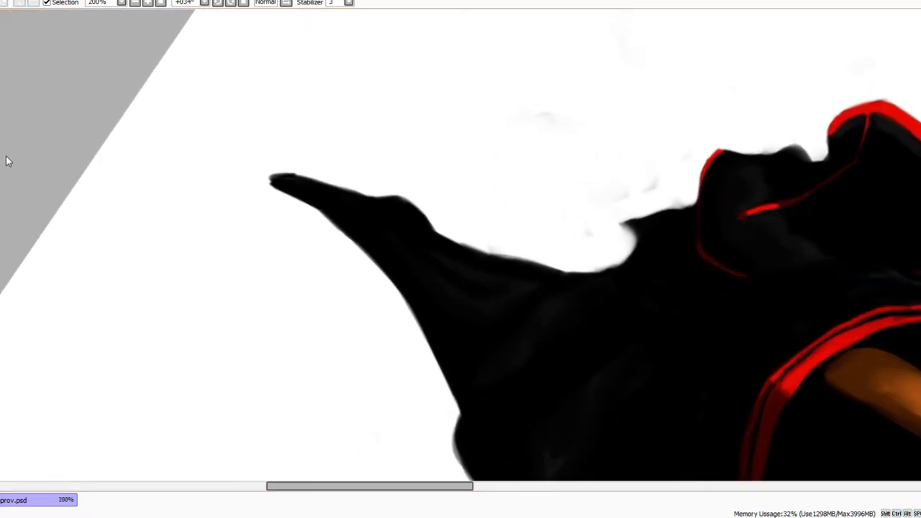
mouse_move(290, 176)
mouse_down()
mouse_move(312, 203)
mouse_move(265, 179)
mouse_move(364, 239)
mouse_move(326, 220)
mouse_move(384, 266)
mouse_move(348, 225)
mouse_move(374, 245)
mouse_move(337, 218)
mouse_move(408, 303)
mouse_move(369, 247)
mouse_move(270, 187)
mouse_move(393, 228)
mouse_move(422, 292)
mouse_move(407, 289)
mouse_move(468, 414)
mouse_move(415, 319)
mouse_move(461, 400)
mouse_up()
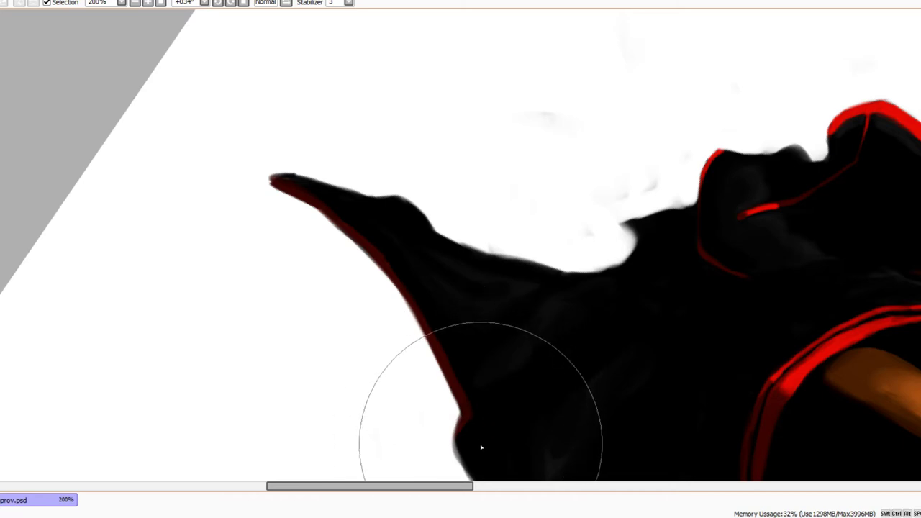
mouse_move(487, 434)
mouse_down()
mouse_move(493, 329)
mouse_move(471, 354)
mouse_move(497, 392)
mouse_up()
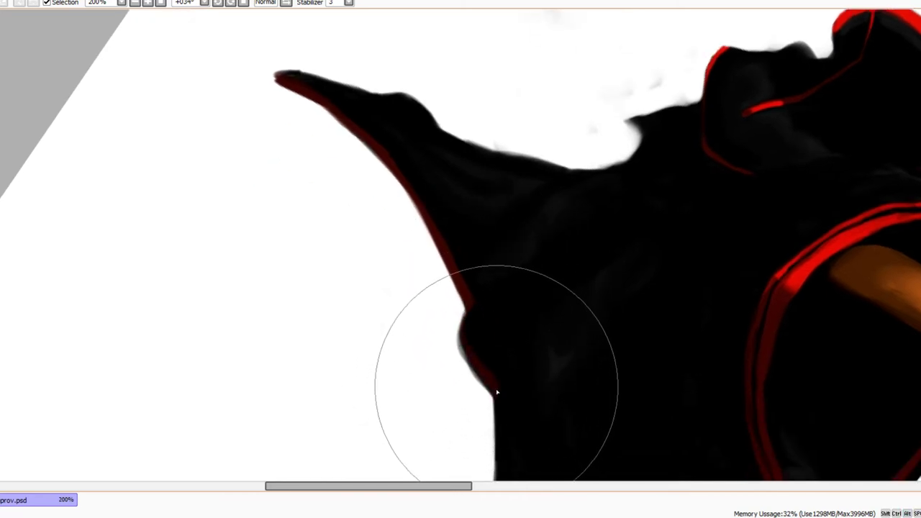
mouse_move(462, 342)
mouse_down()
mouse_move(485, 379)
mouse_move(469, 368)
mouse_move(459, 325)
mouse_up()
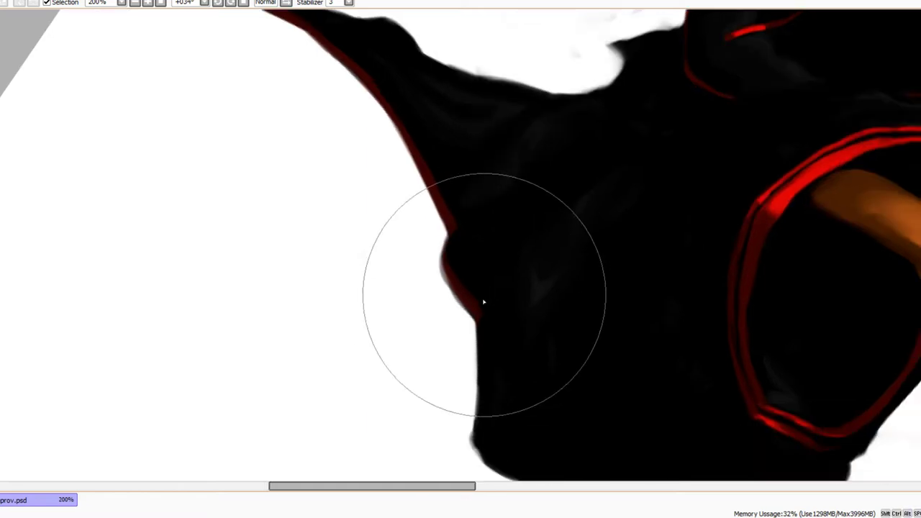
Continue the dark red trim along the next bulge of the garment's back hem
ctrl+alt+click(500, 376)
drag(502, 376, 482, 303)
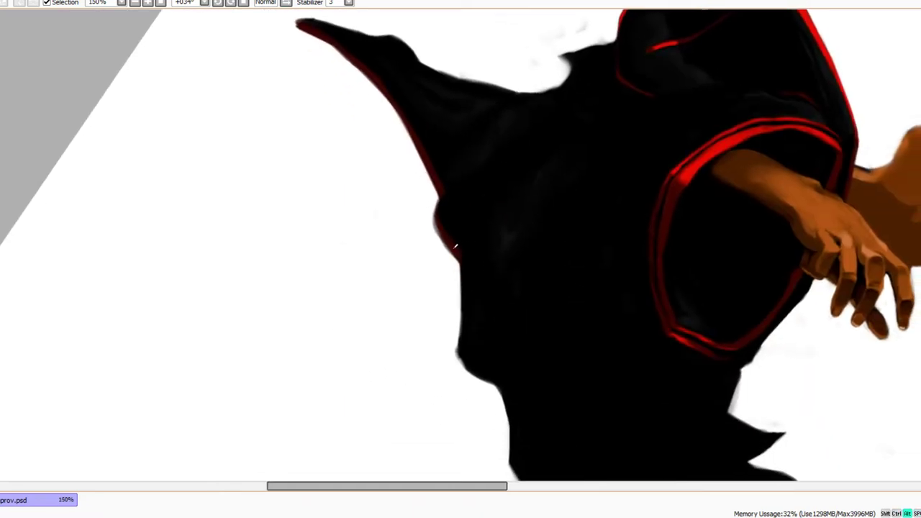
drag(461, 353, 496, 381)
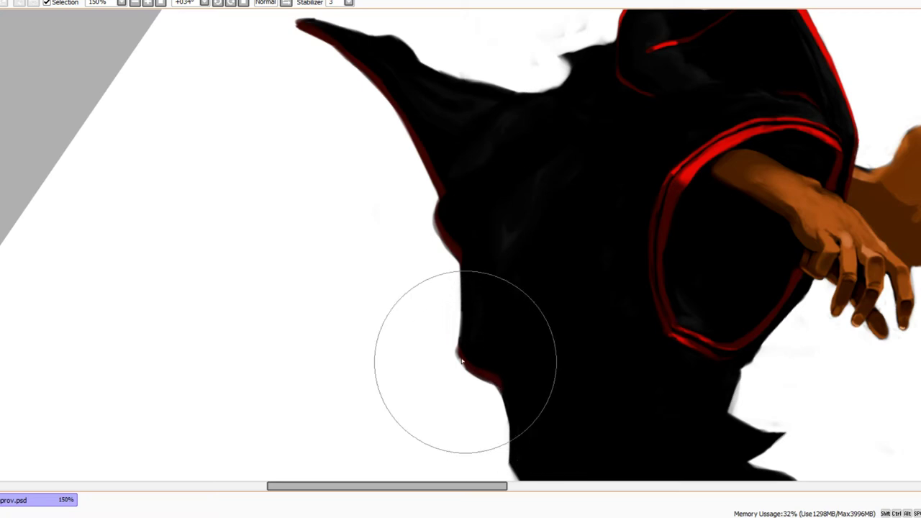
drag(505, 376, 486, 304)
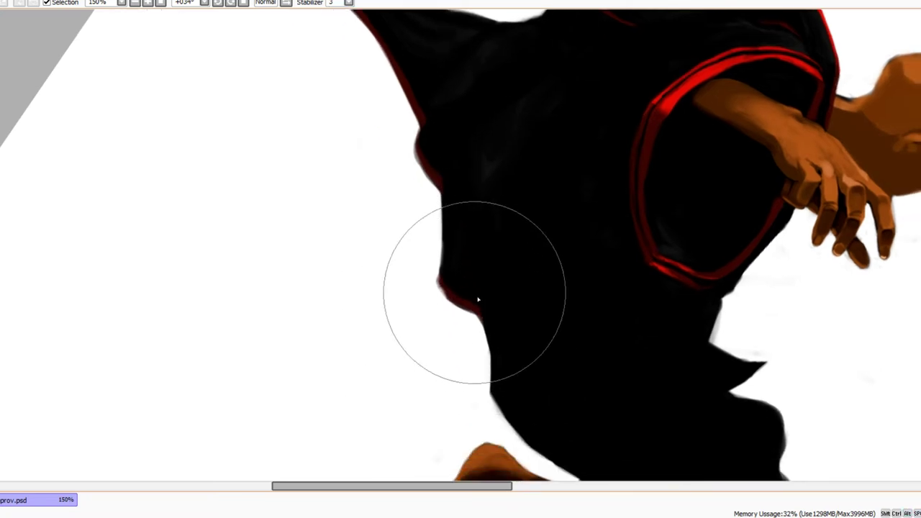
Rotate the canvas about 117 degrees and paint a dark red hem band across the black garment from the back edge to the pointed flap
scroll(477, 299, down, 2)
drag(644, 428, 518, 152)
scroll(427, 294, up, 1)
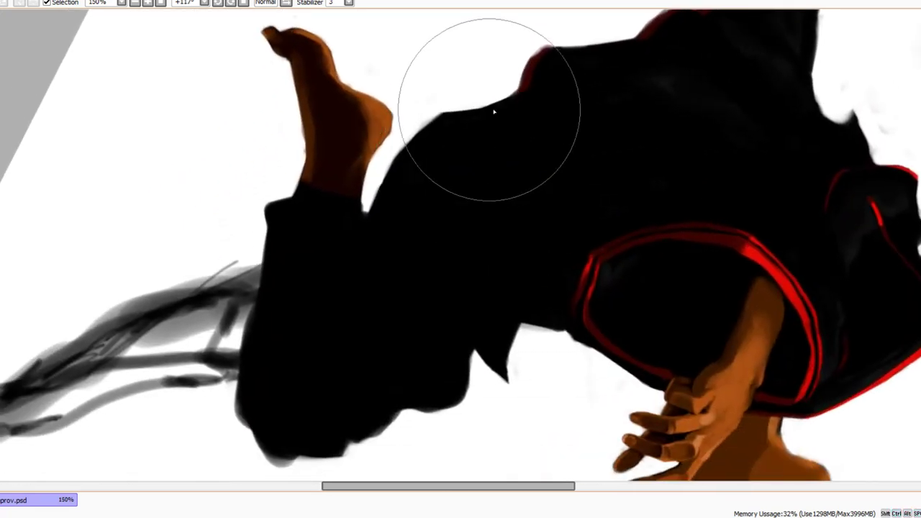
mouse_move(515, 101)
mouse_down()
mouse_move(485, 116)
mouse_move(466, 152)
mouse_move(461, 226)
mouse_move(477, 331)
mouse_up()
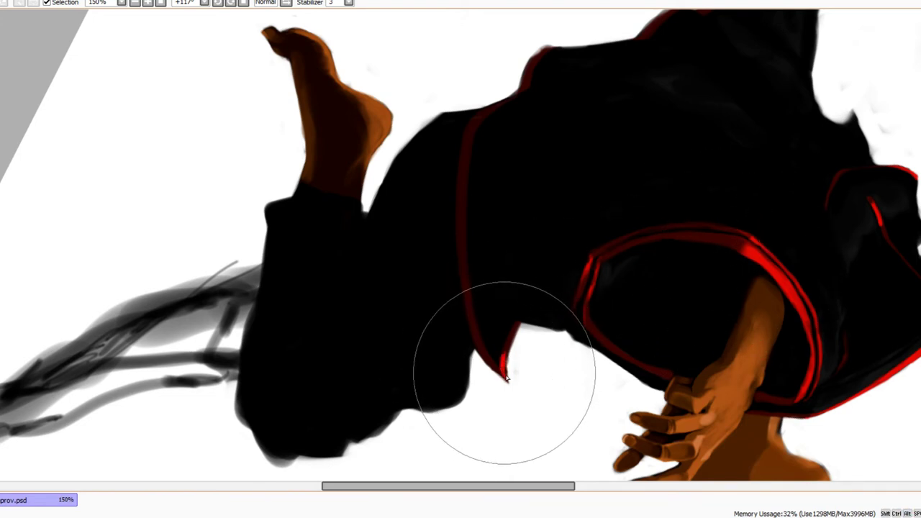
Brighten both edges and the tip of the pointed flap with vivid red, meeting the dark red hem band
mouse_move(502, 365)
mouse_down()
mouse_move(517, 334)
mouse_move(480, 349)
mouse_up()
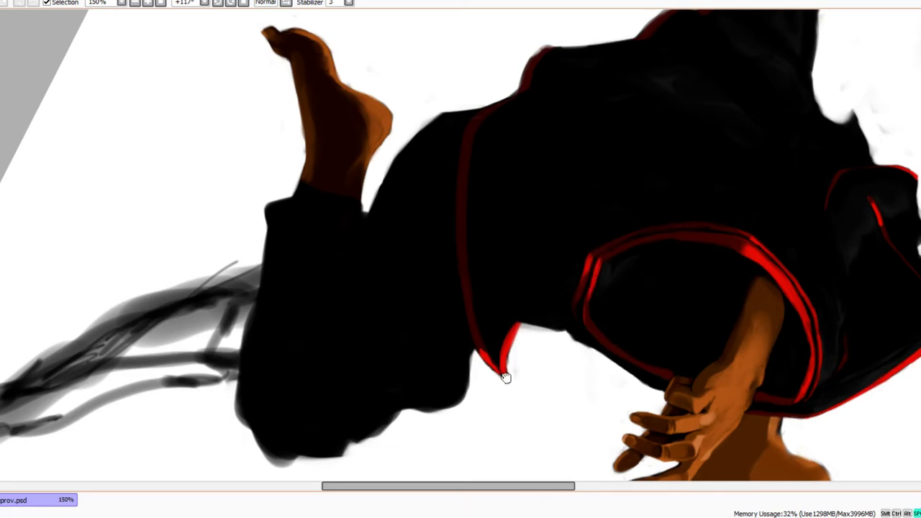
drag(506, 378, 532, 358)
ctrl+click(511, 335)
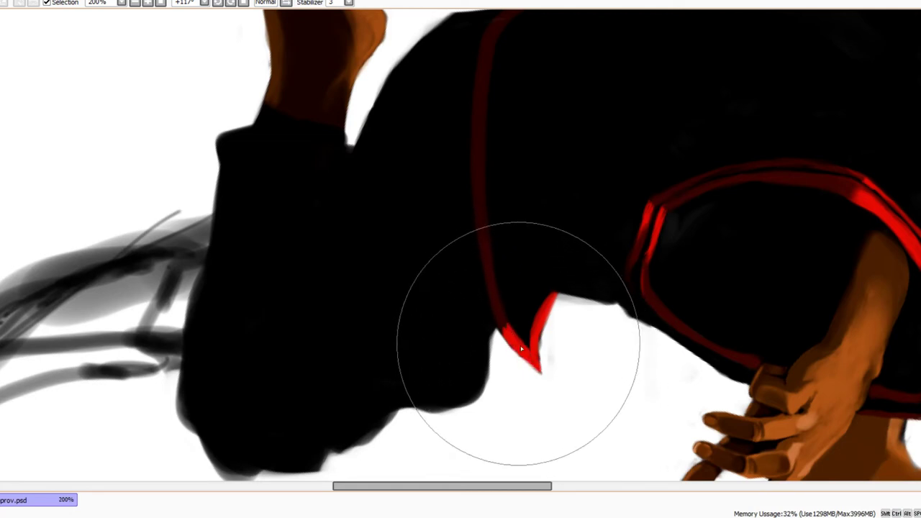
drag(498, 301, 503, 315)
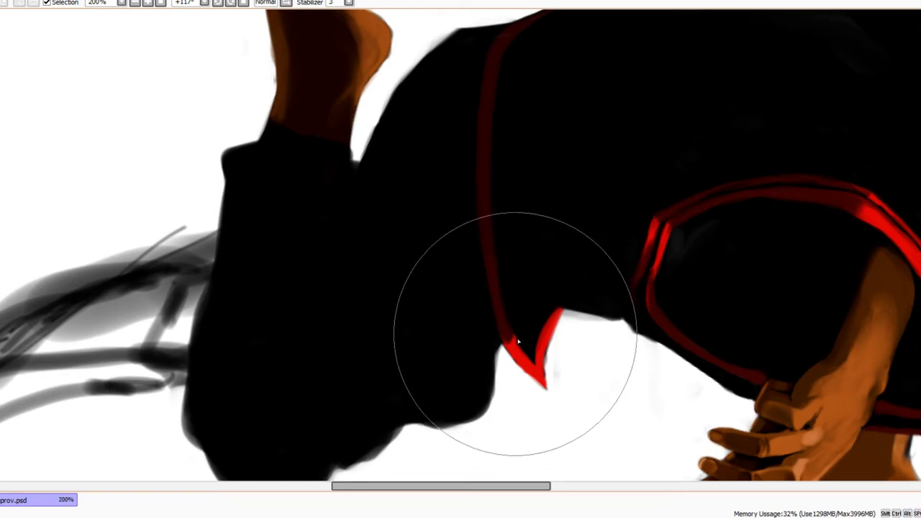
Rotate the canvas to about -41 degrees and brighten the red trim along the garment tail's lower edge with vivid red out to its tip
drag(526, 226, 500, 288)
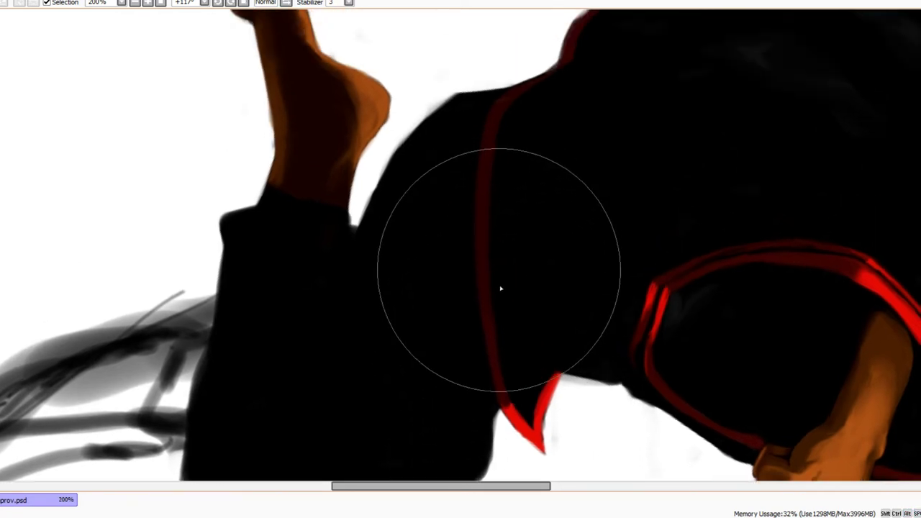
ctrl+alt+click(513, 262)
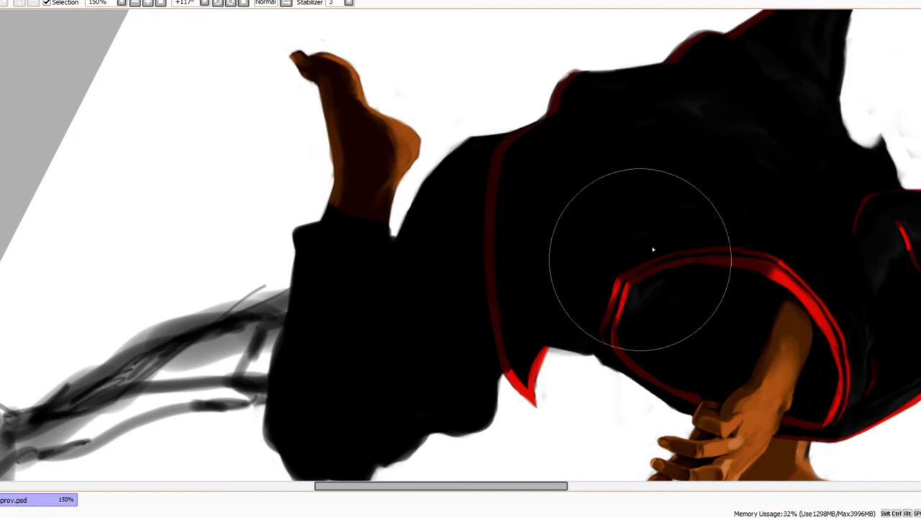
mouse_move(653, 250)
mouse_down()
mouse_move(472, 185)
mouse_move(592, 436)
mouse_move(354, 148)
mouse_up()
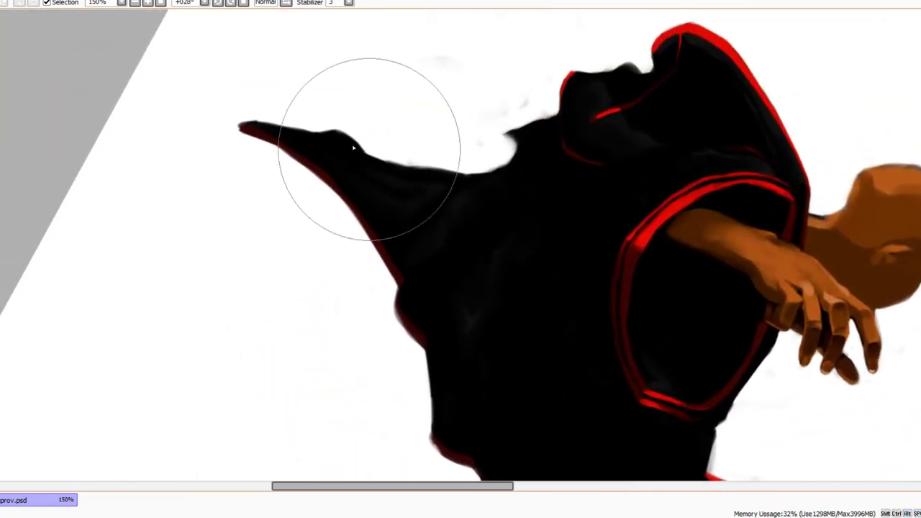
mouse_move(259, 154)
mouse_down()
mouse_move(249, 195)
mouse_move(360, 343)
mouse_up()
mouse_move(370, 355)
mouse_down()
mouse_move(387, 353)
mouse_move(507, 248)
mouse_up()
ctrl+click(461, 295)
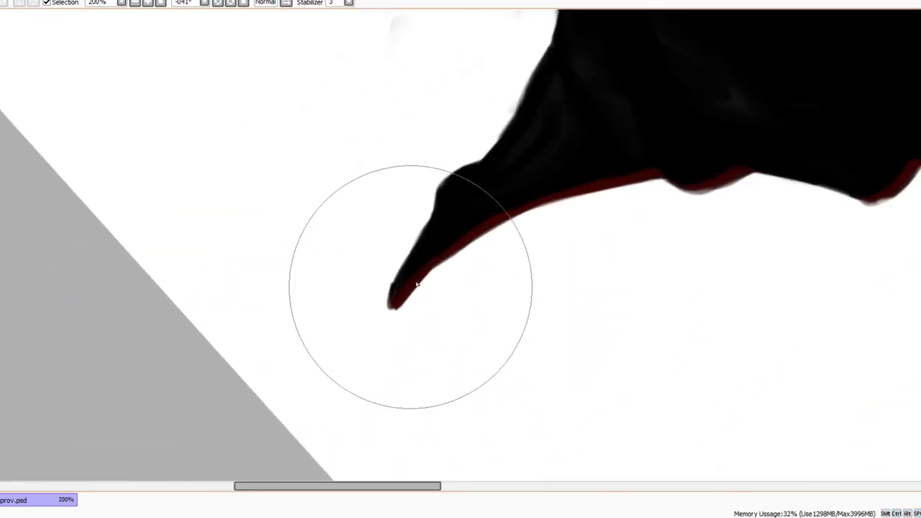
mouse_move(417, 284)
mouse_down()
mouse_move(520, 208)
mouse_move(547, 201)
mouse_move(449, 250)
mouse_move(543, 205)
mouse_up()
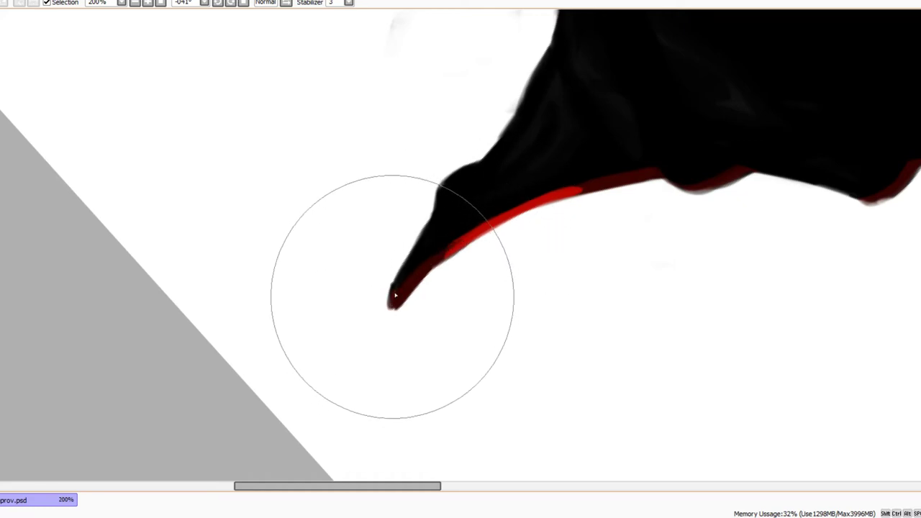
mouse_move(413, 284)
mouse_down()
mouse_move(459, 244)
mouse_move(402, 293)
mouse_up()
alt+click(483, 226)
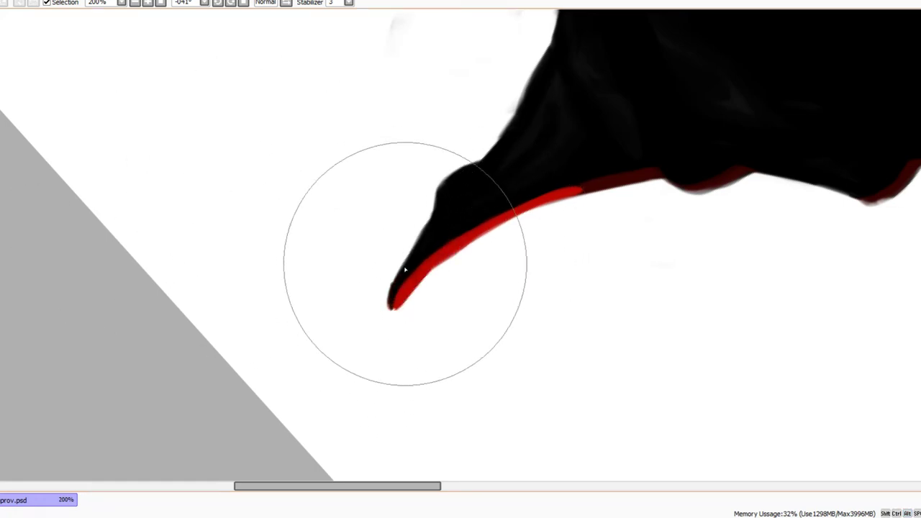
drag(392, 311, 397, 305)
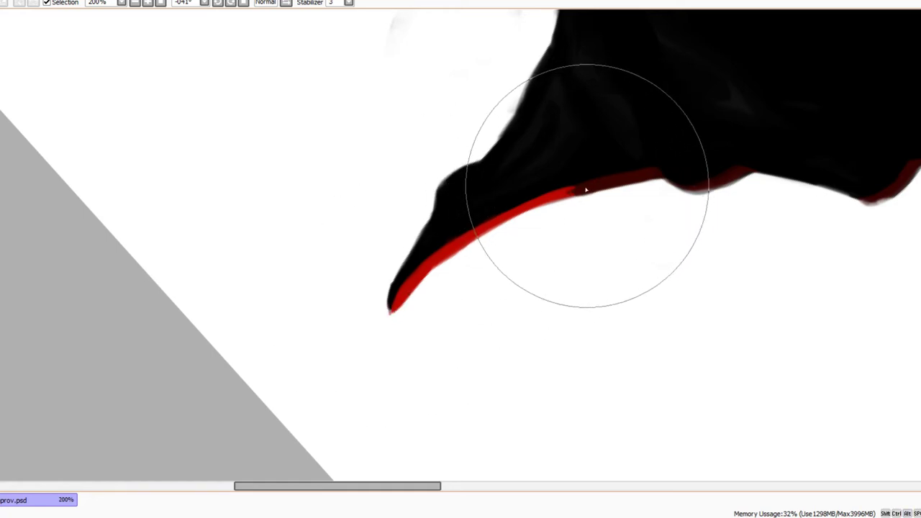
drag(560, 196, 571, 192)
Rotate the canvas to 12 degrees and paint faint dark grey fold highlights down the back of the black garment
drag(650, 206, 497, 262)
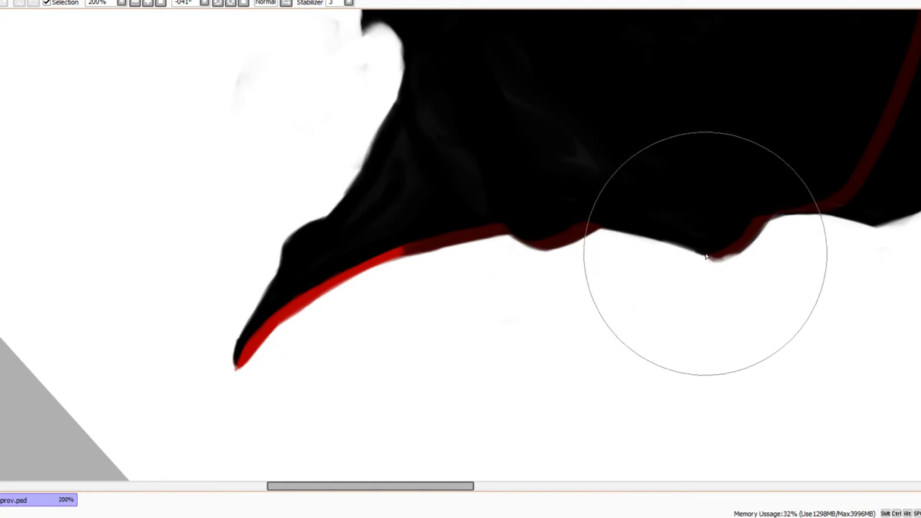
mouse_move(726, 257)
mouse_down()
mouse_move(767, 219)
mouse_move(840, 203)
mouse_move(701, 315)
mouse_up()
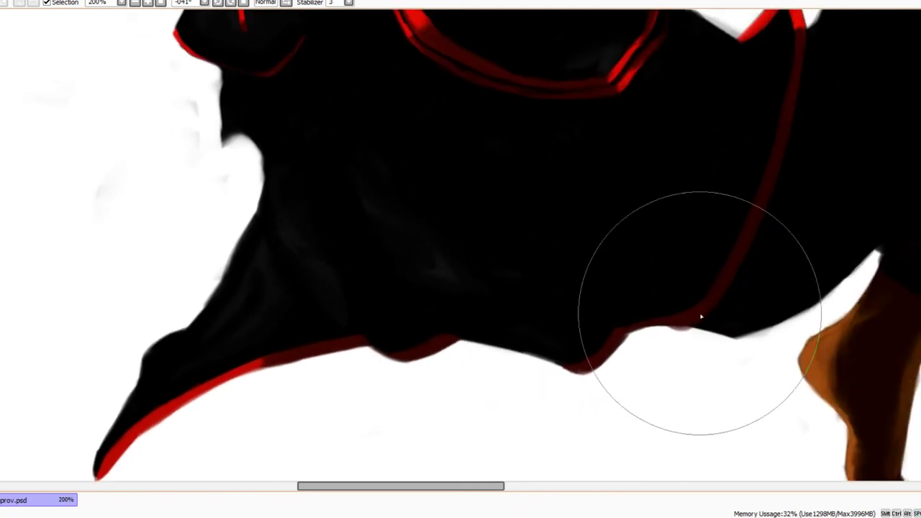
ctrl+alt+click(734, 262)
mouse_move(834, 268)
mouse_down()
mouse_move(820, 341)
mouse_move(611, 494)
mouse_move(595, 382)
mouse_move(475, 212)
mouse_up()
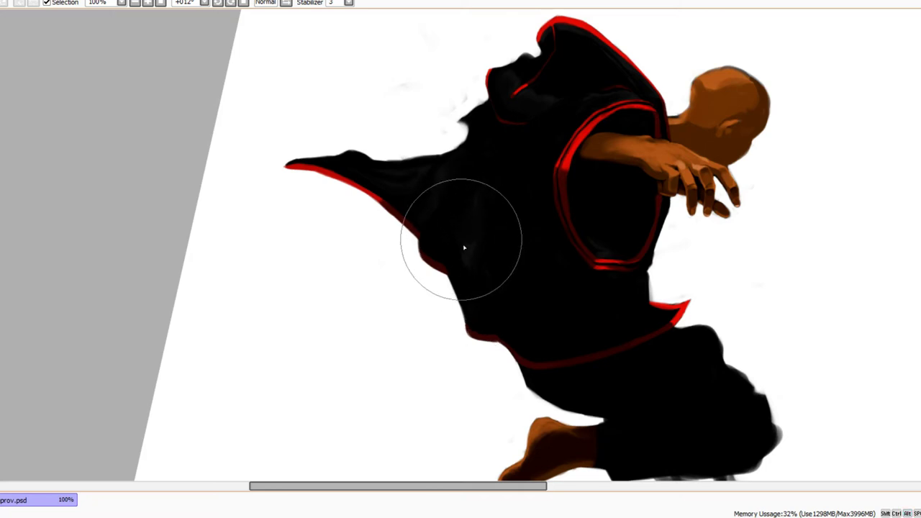
key(alt)
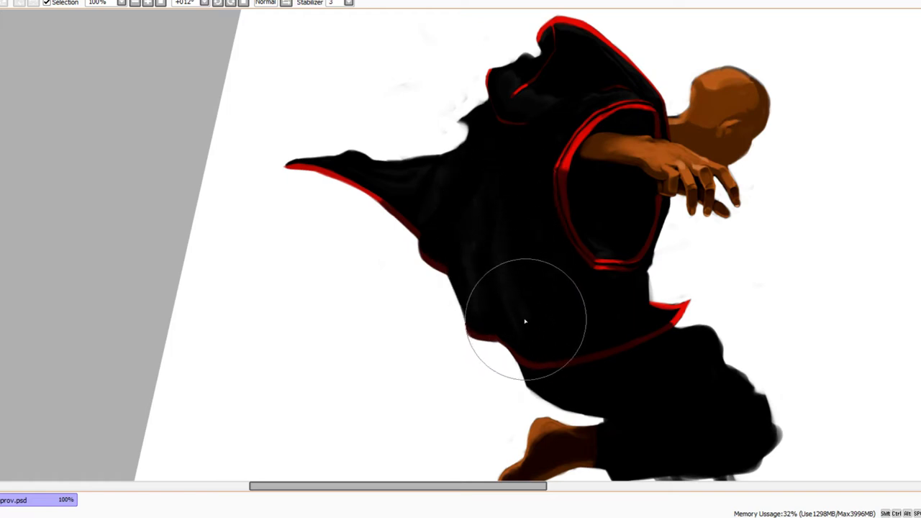
Paint a dark red cuff around the raised foot's ankle where it meets the trousers, with a vivid red accent at its upper end
scroll(537, 341, down, 4)
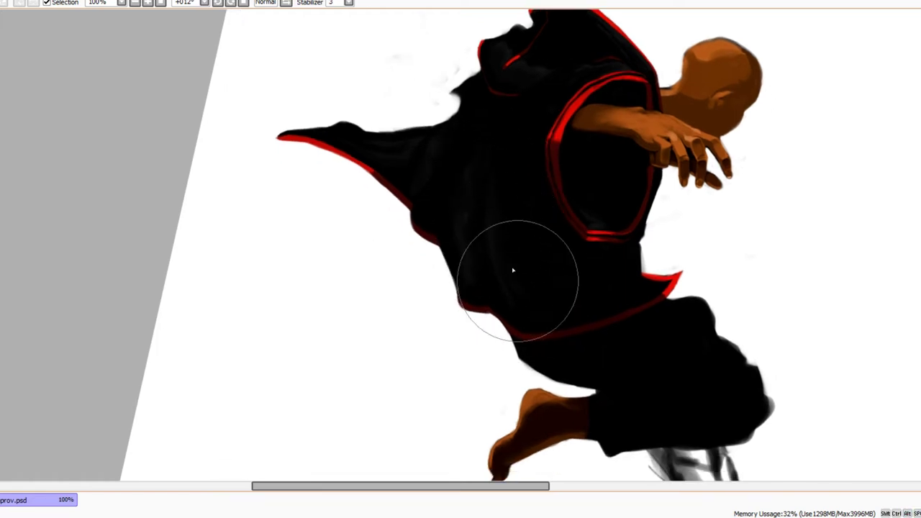
scroll(569, 324, up, 2)
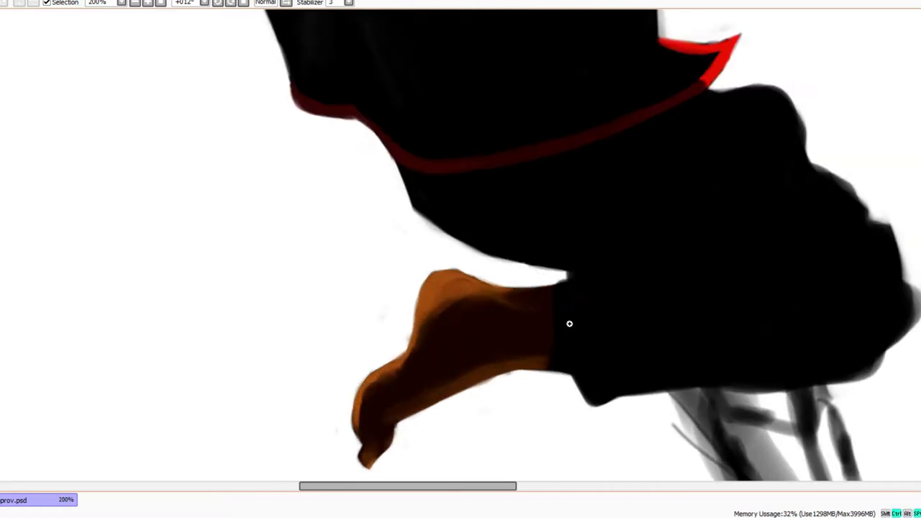
mouse_move(558, 341)
mouse_down()
mouse_move(564, 371)
mouse_move(562, 346)
mouse_move(557, 373)
mouse_move(566, 286)
mouse_move(553, 359)
mouse_move(557, 334)
mouse_move(556, 372)
mouse_up()
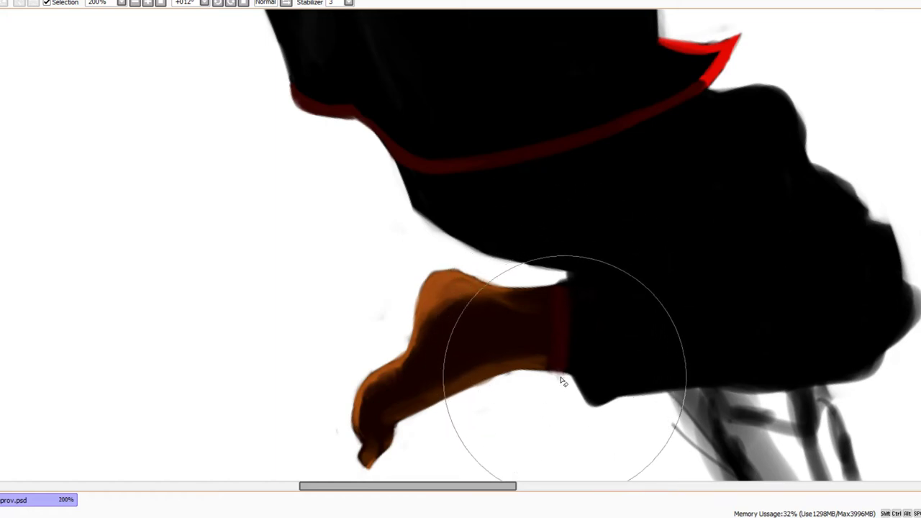
drag(631, 256, 607, 329)
drag(691, 113, 658, 202)
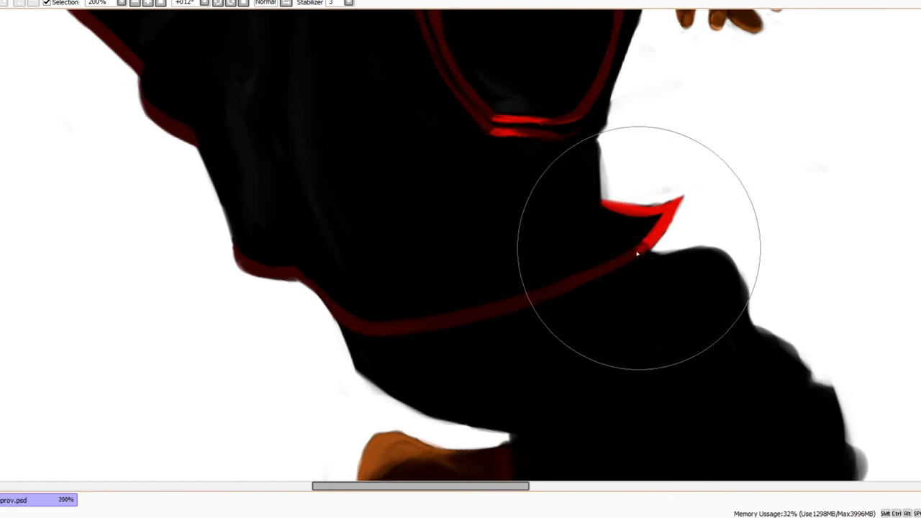
scroll(638, 253, down, 5)
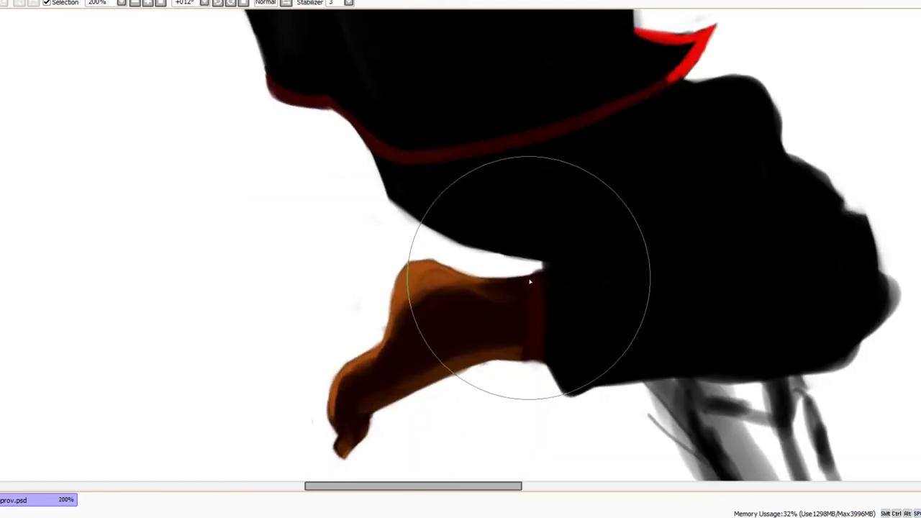
drag(528, 279, 539, 275)
drag(528, 358, 540, 357)
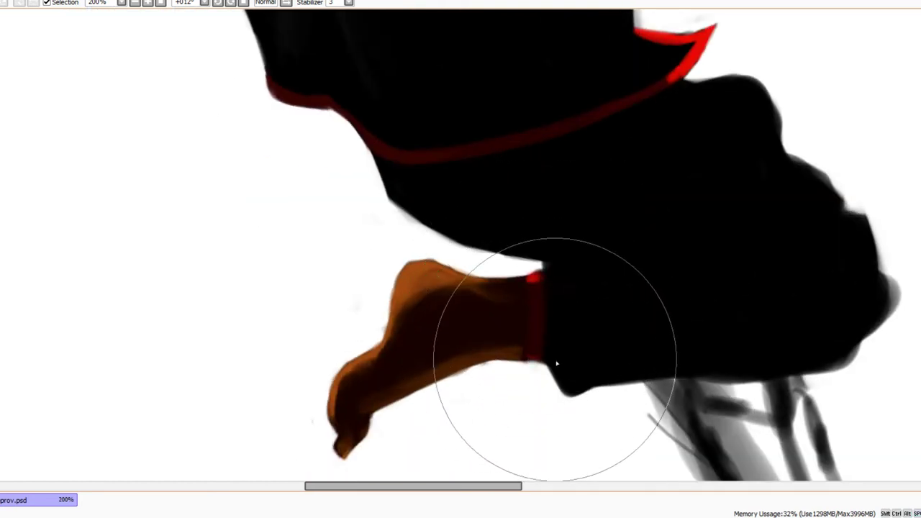
alt+click(538, 347)
Block in the sketched extended leg with soft black and fill out the underside of the trousers above the raised foot
scroll(548, 245, down, 5)
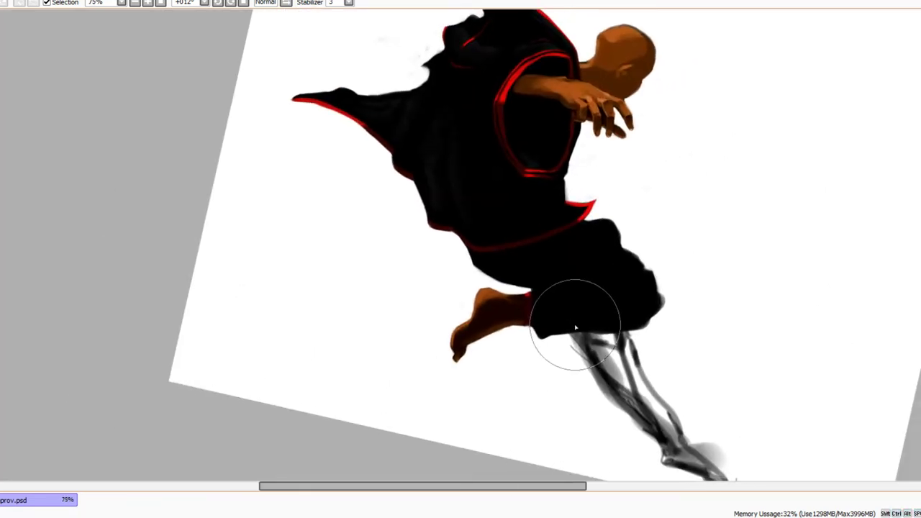
mouse_move(577, 343)
mouse_down()
mouse_move(581, 361)
mouse_move(574, 348)
mouse_up()
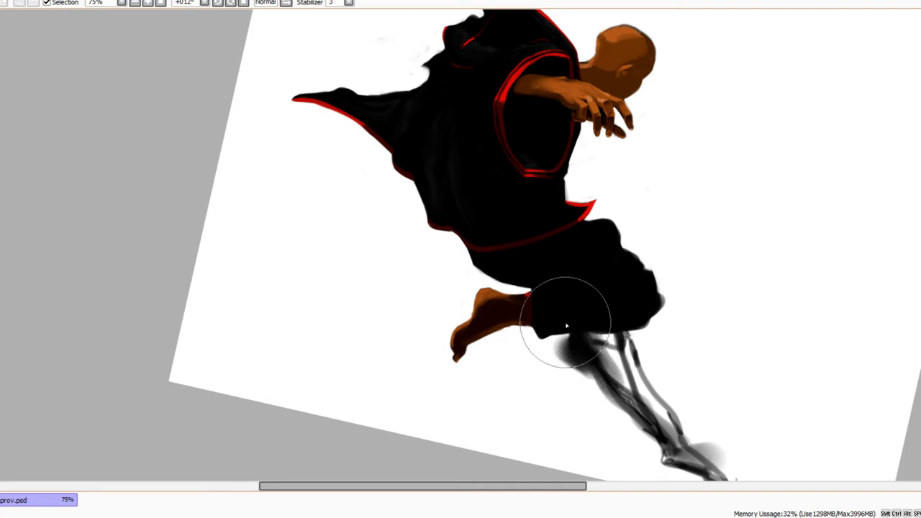
mouse_move(568, 353)
mouse_down()
mouse_move(620, 393)
mouse_move(593, 345)
mouse_move(614, 337)
mouse_move(630, 386)
mouse_move(605, 389)
mouse_move(678, 457)
mouse_move(697, 463)
mouse_move(626, 359)
mouse_up()
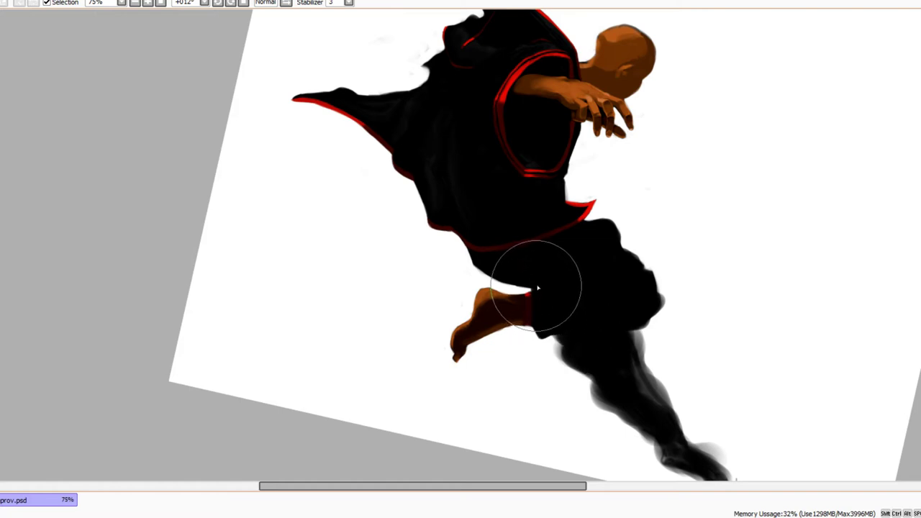
drag(504, 278, 534, 288)
mouse_move(481, 269)
mouse_down()
mouse_move(500, 284)
mouse_move(530, 282)
mouse_move(511, 284)
mouse_move(476, 263)
mouse_up()
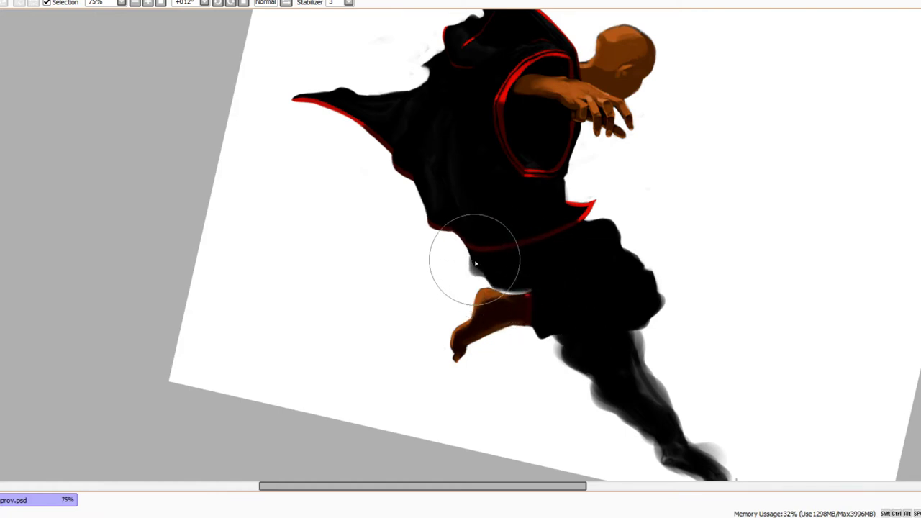
Widen the extended leg with billowing soft black puffs from below the raised foot down to the canvas's lower edge
mouse_move(629, 341)
mouse_down()
mouse_move(633, 383)
mouse_move(659, 406)
mouse_up()
mouse_move(589, 363)
mouse_down()
mouse_move(593, 388)
mouse_move(609, 374)
mouse_move(556, 359)
mouse_move(568, 363)
mouse_move(527, 363)
mouse_move(527, 346)
mouse_move(564, 355)
mouse_move(583, 362)
mouse_move(534, 364)
mouse_up()
mouse_move(605, 455)
mouse_down()
mouse_move(574, 424)
mouse_move(560, 378)
mouse_up()
mouse_move(559, 348)
mouse_down()
mouse_move(554, 341)
mouse_move(578, 343)
mouse_move(577, 334)
mouse_up()
mouse_move(606, 369)
mouse_down()
mouse_move(627, 388)
mouse_move(684, 423)
mouse_move(639, 395)
mouse_move(697, 448)
mouse_up()
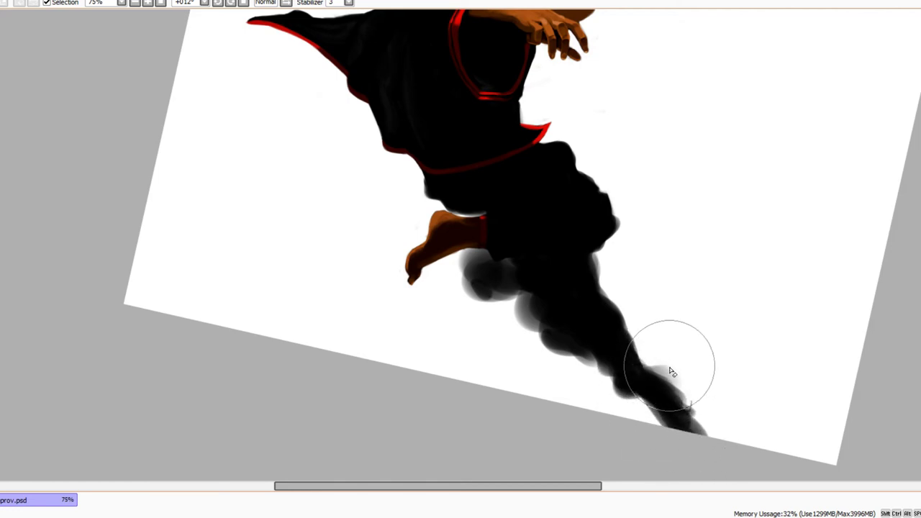
mouse_move(663, 370)
mouse_down()
mouse_move(710, 419)
mouse_move(657, 356)
mouse_move(718, 435)
mouse_move(649, 356)
mouse_move(664, 366)
mouse_move(623, 387)
mouse_move(626, 400)
mouse_move(649, 405)
mouse_move(601, 393)
mouse_move(631, 330)
mouse_move(610, 317)
mouse_move(615, 277)
mouse_up()
Rotate the canvas to 6 degrees and paint large, soft grey smoke clouds behind and in front of the figure's legs
ctrl+alt+click(684, 314)
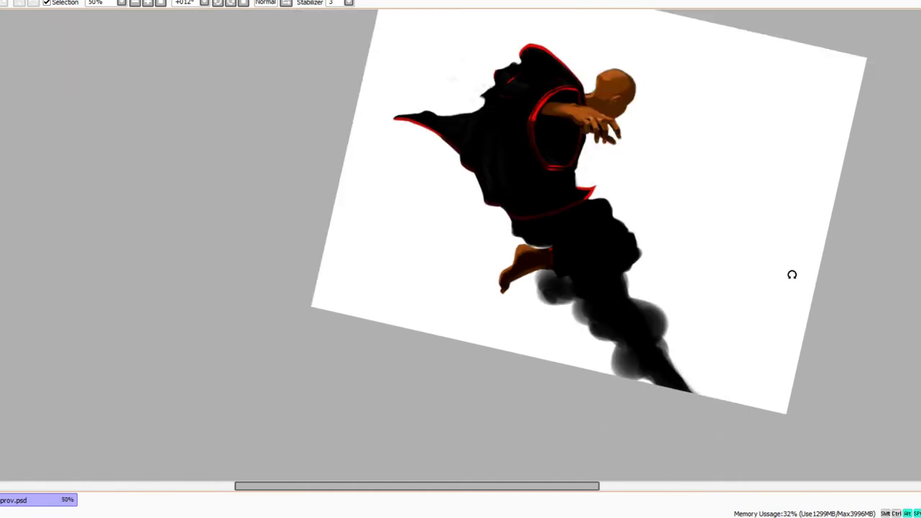
drag(791, 274, 738, 316)
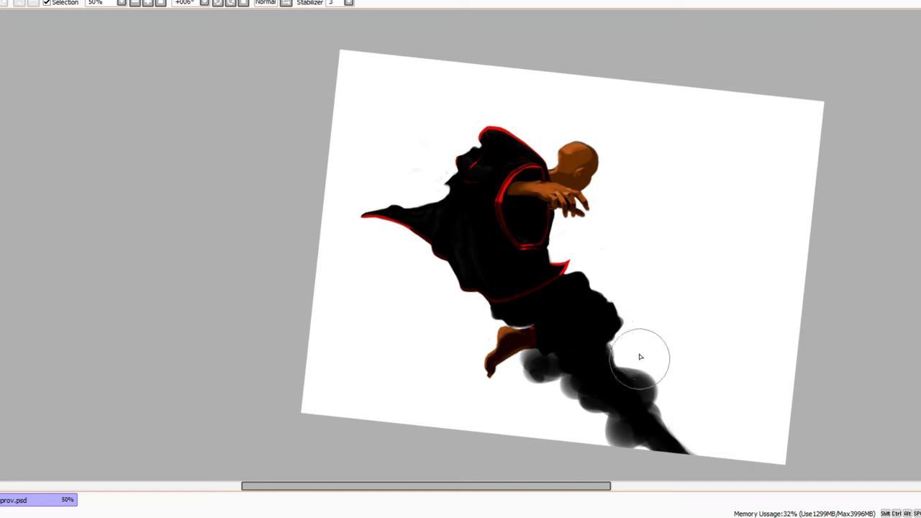
mouse_move(629, 398)
mouse_down()
mouse_move(697, 401)
mouse_move(677, 429)
mouse_move(698, 407)
mouse_up()
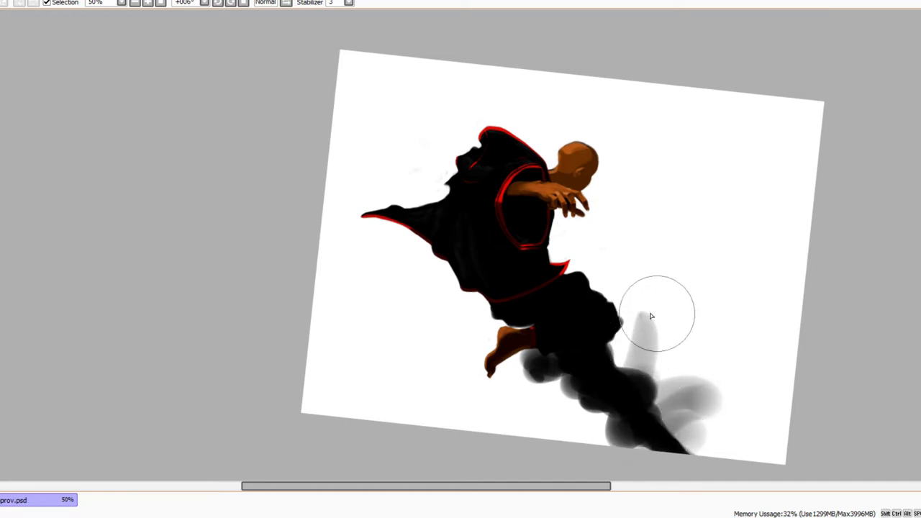
mouse_move(651, 316)
mouse_down()
mouse_move(624, 300)
mouse_move(657, 337)
mouse_move(600, 346)
mouse_move(675, 368)
mouse_move(566, 425)
mouse_move(535, 371)
mouse_move(518, 381)
mouse_move(467, 354)
mouse_move(465, 339)
mouse_move(407, 291)
mouse_move(415, 288)
mouse_move(392, 284)
mouse_move(511, 420)
mouse_move(577, 411)
mouse_move(655, 376)
mouse_move(647, 422)
mouse_move(684, 437)
mouse_move(644, 425)
mouse_move(644, 441)
mouse_move(655, 445)
mouse_move(646, 446)
mouse_move(641, 438)
mouse_move(660, 447)
mouse_move(600, 456)
mouse_move(563, 440)
mouse_move(649, 466)
mouse_move(618, 410)
mouse_move(644, 435)
mouse_move(640, 426)
mouse_move(611, 404)
mouse_move(639, 430)
mouse_move(637, 403)
mouse_move(638, 424)
mouse_move(582, 380)
mouse_move(558, 374)
mouse_move(580, 381)
mouse_move(559, 391)
mouse_move(525, 379)
mouse_move(522, 367)
mouse_move(532, 365)
mouse_move(577, 380)
mouse_move(590, 397)
mouse_move(566, 382)
mouse_move(528, 395)
mouse_move(545, 411)
mouse_move(491, 388)
mouse_move(526, 399)
mouse_move(511, 389)
mouse_move(504, 411)
mouse_move(466, 400)
mouse_move(415, 358)
mouse_move(520, 402)
mouse_move(446, 382)
mouse_move(417, 356)
mouse_move(411, 365)
mouse_move(432, 352)
mouse_move(407, 344)
mouse_move(405, 369)
mouse_move(446, 411)
mouse_move(679, 308)
mouse_move(643, 349)
mouse_move(645, 305)
mouse_move(719, 359)
mouse_up()
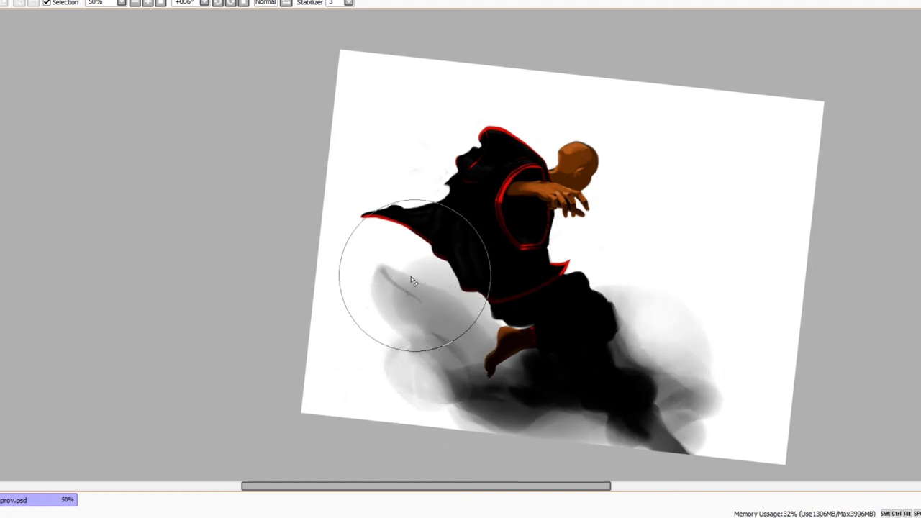
mouse_move(410, 275)
mouse_down()
mouse_move(387, 273)
mouse_move(440, 333)
mouse_move(577, 317)
mouse_move(562, 290)
mouse_move(582, 346)
mouse_move(670, 425)
mouse_up()
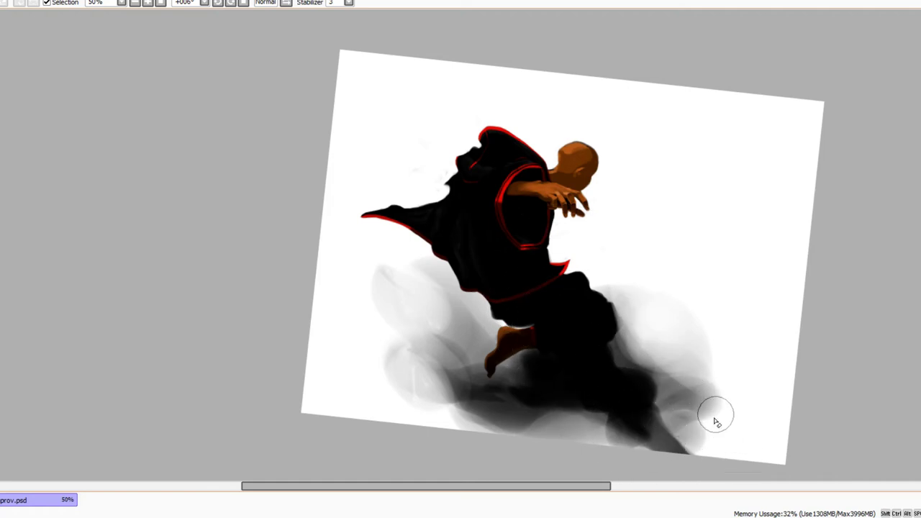
Reset the canvas rotation to 0 degrees and paint the extended leg's foot in dark grey with a raised toe at the canvas's lower edge
ctrl+click(716, 415)
drag(736, 421, 780, 353)
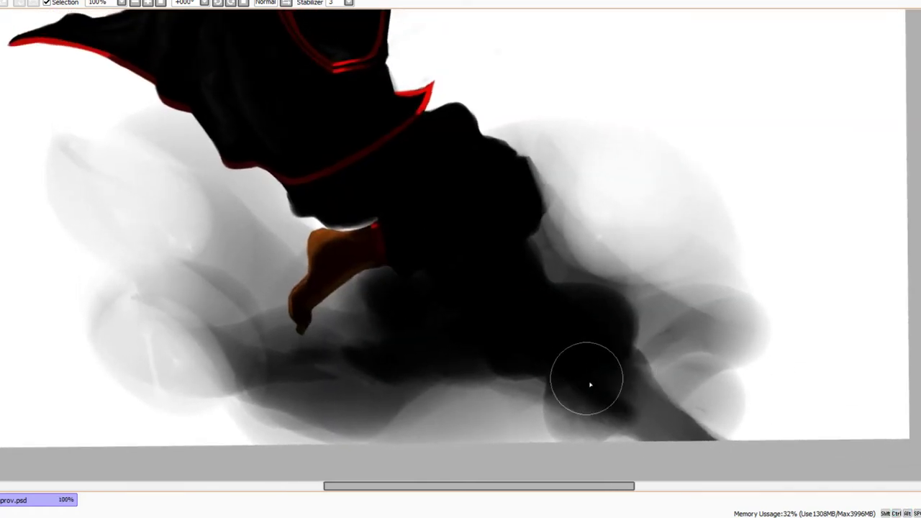
mouse_move(601, 407)
mouse_down()
mouse_move(603, 390)
mouse_move(625, 397)
mouse_up()
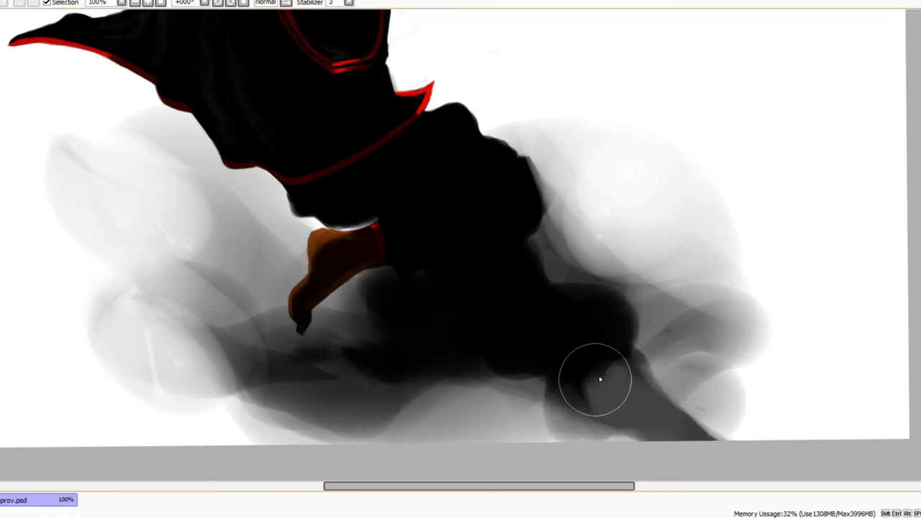
drag(600, 378, 603, 378)
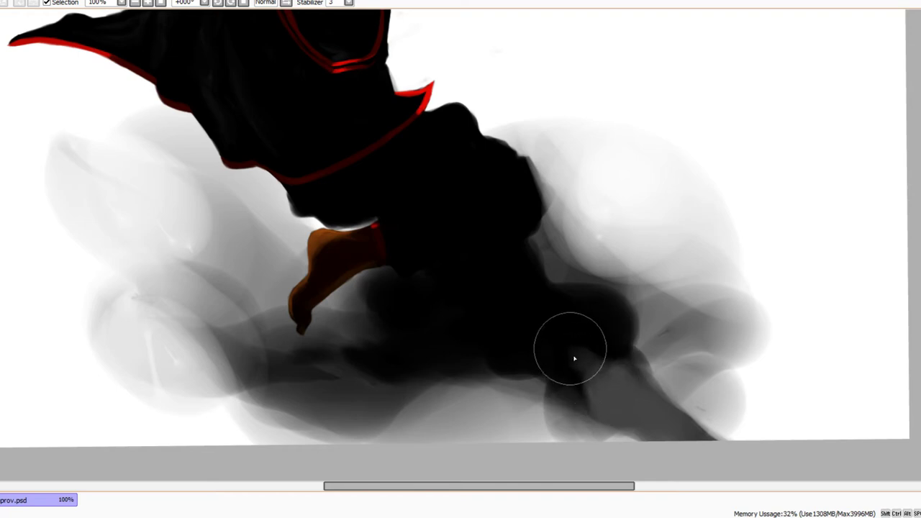
mouse_move(601, 350)
mouse_down()
mouse_move(585, 325)
mouse_move(585, 356)
mouse_move(573, 348)
mouse_move(649, 416)
mouse_move(591, 373)
mouse_move(587, 356)
mouse_move(604, 403)
mouse_move(616, 409)
mouse_move(623, 369)
mouse_move(667, 419)
mouse_move(658, 418)
mouse_move(711, 433)
mouse_move(699, 371)
mouse_move(677, 395)
mouse_move(695, 424)
mouse_move(708, 427)
mouse_move(653, 420)
mouse_move(667, 421)
mouse_move(658, 390)
mouse_move(659, 416)
mouse_move(712, 426)
mouse_move(697, 435)
mouse_move(651, 431)
mouse_move(638, 410)
mouse_move(661, 435)
mouse_move(679, 436)
mouse_move(592, 394)
mouse_move(615, 372)
mouse_move(669, 426)
mouse_move(635, 397)
mouse_move(647, 410)
mouse_move(629, 376)
mouse_move(643, 405)
mouse_move(635, 394)
mouse_move(632, 405)
mouse_move(609, 410)
mouse_move(647, 423)
mouse_move(647, 400)
mouse_move(681, 427)
mouse_up()
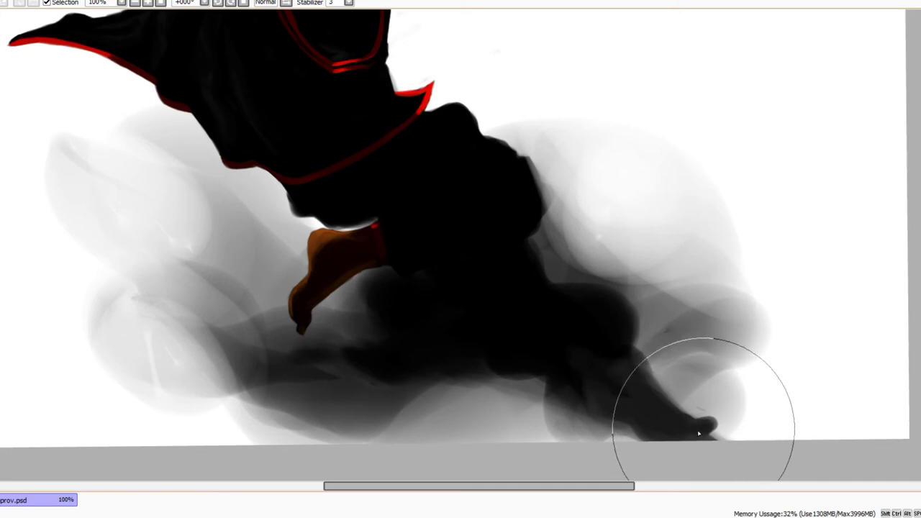
Define the back edge of the extended foot against the smoke with sampled greys, adding soft grey puffs beneath the leg
drag(649, 352, 658, 393)
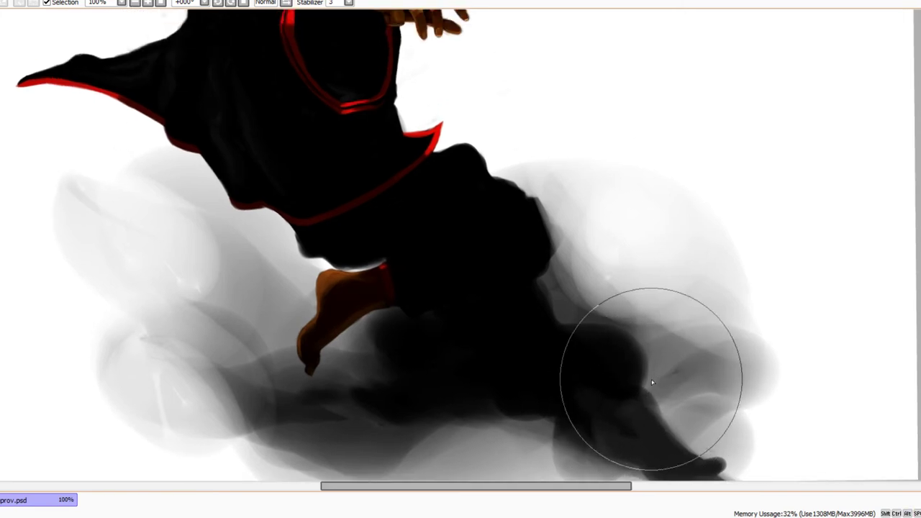
mouse_move(579, 439)
mouse_down()
mouse_move(613, 393)
mouse_move(600, 409)
mouse_move(645, 428)
mouse_up()
alt+click(599, 416)
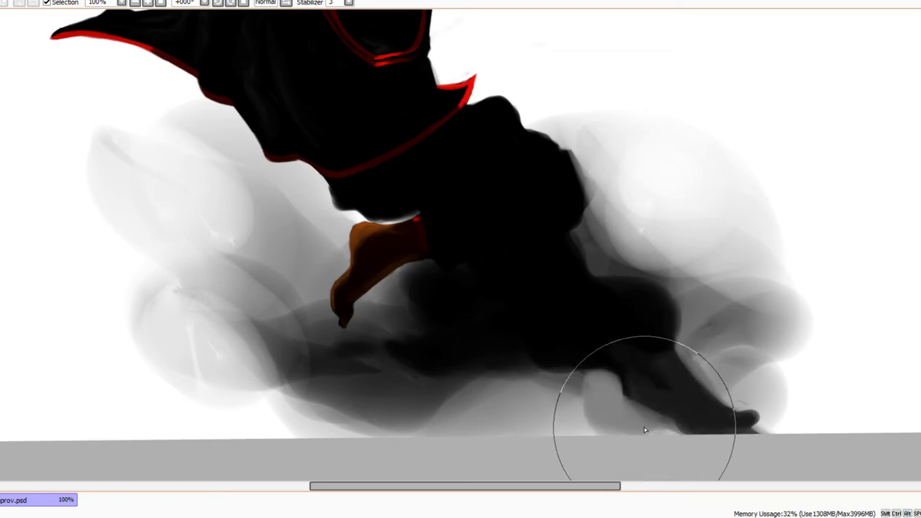
alt+click(607, 370)
mouse_move(606, 370)
mouse_down()
mouse_move(621, 410)
mouse_move(663, 426)
mouse_up()
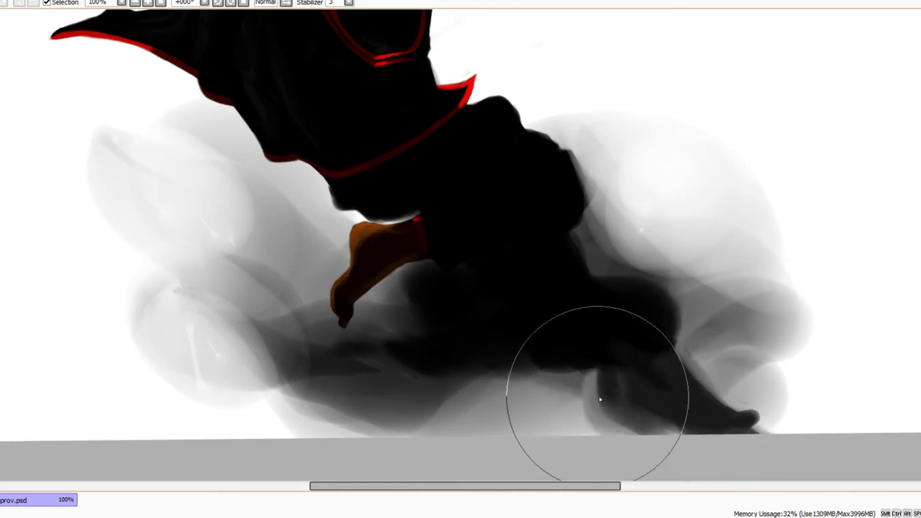
mouse_move(599, 398)
mouse_down()
mouse_move(661, 446)
mouse_move(605, 379)
mouse_move(607, 403)
mouse_move(593, 378)
mouse_move(561, 387)
mouse_move(547, 377)
mouse_move(540, 400)
mouse_move(570, 428)
mouse_move(595, 440)
mouse_up()
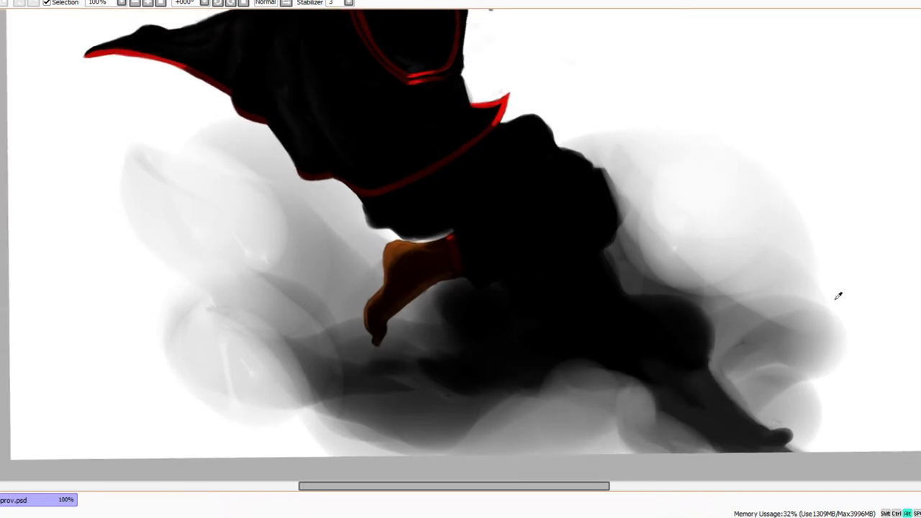
Soften the grey smoke clouds on both sides of the legs with large brush strokes, adding a darker patch in the rear cloud
scroll(606, 395, down, 3)
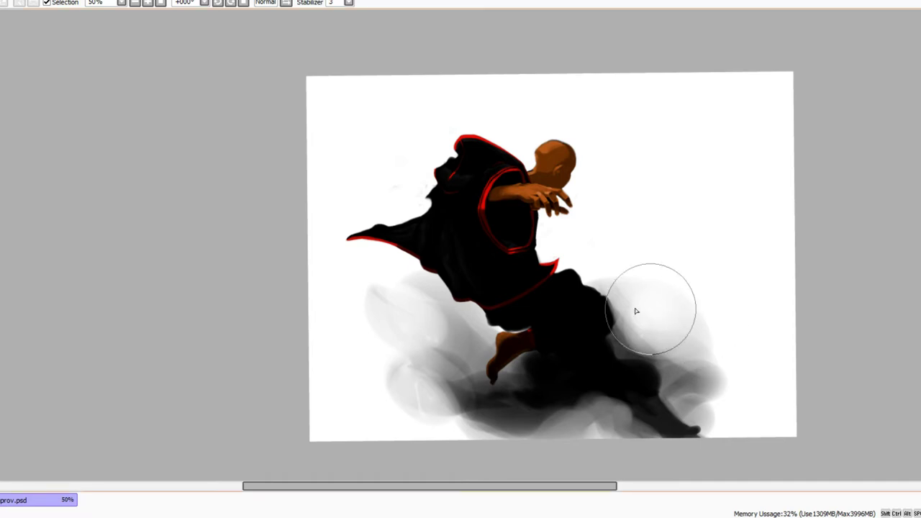
drag(636, 311, 654, 315)
drag(528, 378, 476, 403)
mouse_move(452, 351)
mouse_down()
mouse_move(444, 349)
mouse_move(433, 378)
mouse_move(443, 387)
mouse_up()
drag(667, 279, 643, 287)
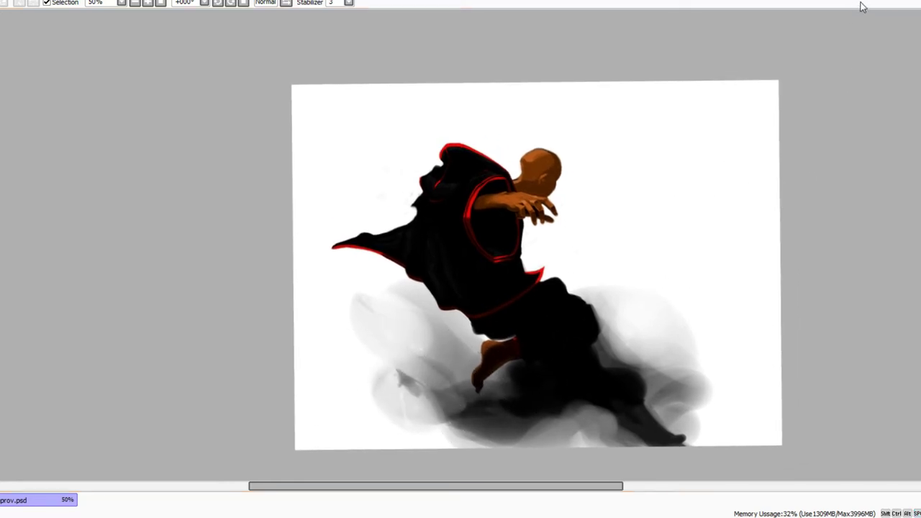
Crop the canvas to trim the empty strip in front of the figure, and extend the canvas with white space on all sides
drag(277, 75, 714, 478)
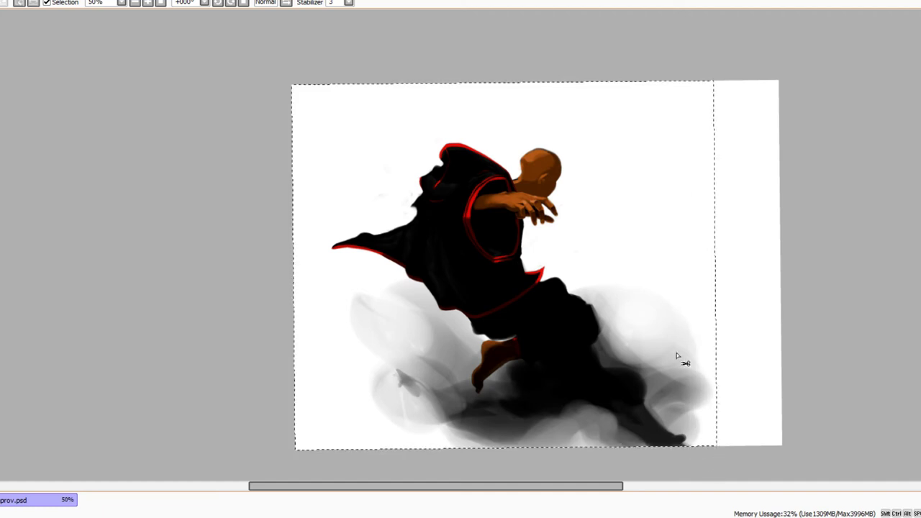
click(105, 28)
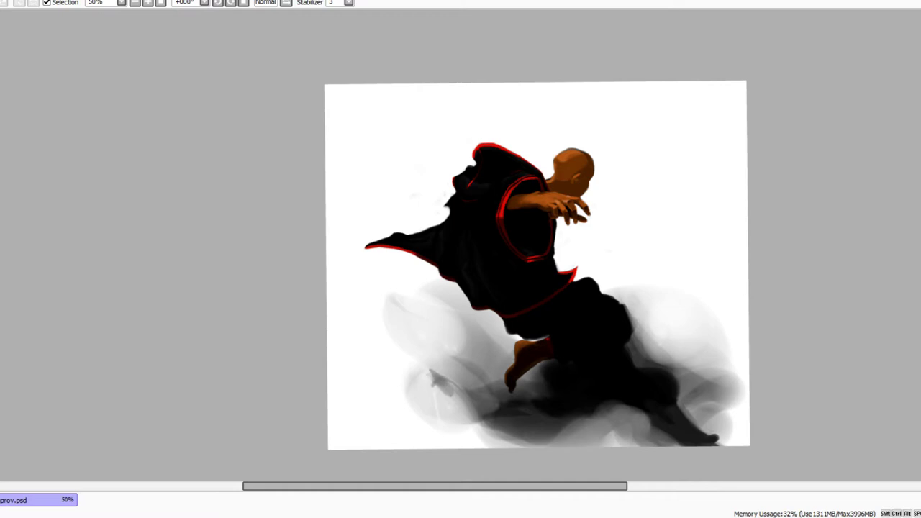
key(ctrl+z)
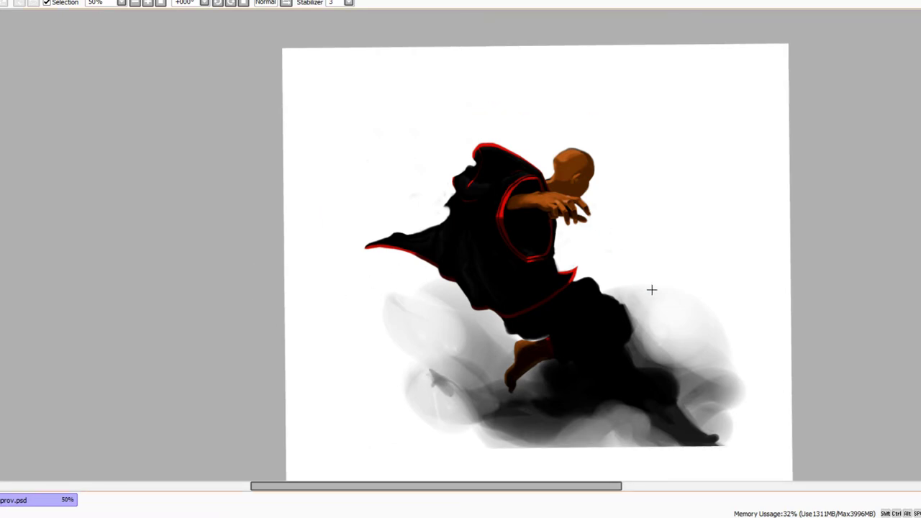
Rotate the canvas to 1 degree and paint soft grey smoke into the blank space beneath the legs and across the trailing clouds
drag(668, 370, 592, 275)
drag(720, 349, 718, 368)
key(b)
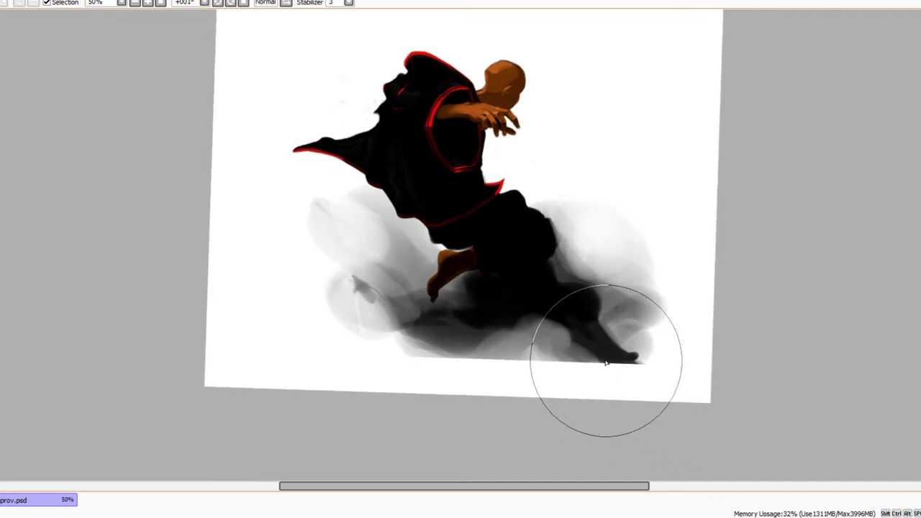
drag(606, 358, 609, 387)
mouse_move(568, 345)
mouse_down()
mouse_move(593, 365)
mouse_move(568, 380)
mouse_up()
key(e)
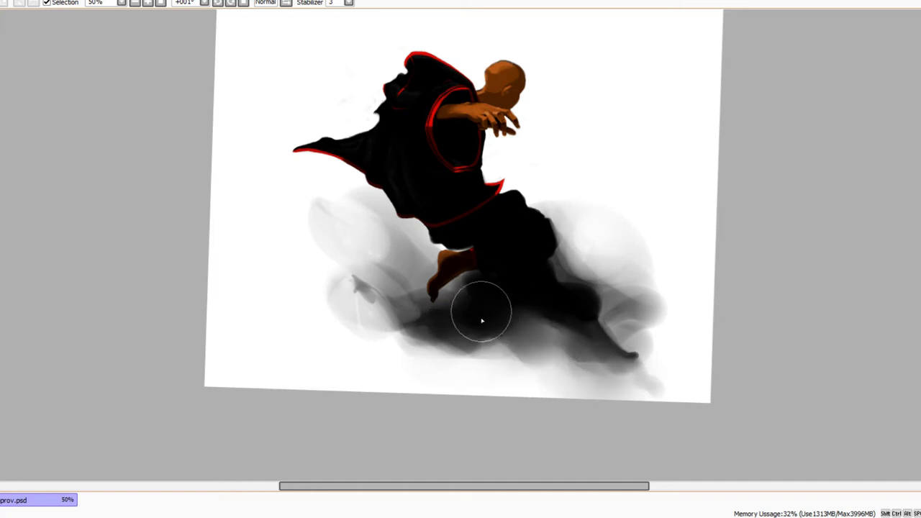
mouse_move(427, 355)
mouse_down()
mouse_move(369, 316)
mouse_move(317, 316)
mouse_move(349, 283)
mouse_move(350, 263)
mouse_move(305, 208)
mouse_move(357, 275)
mouse_up()
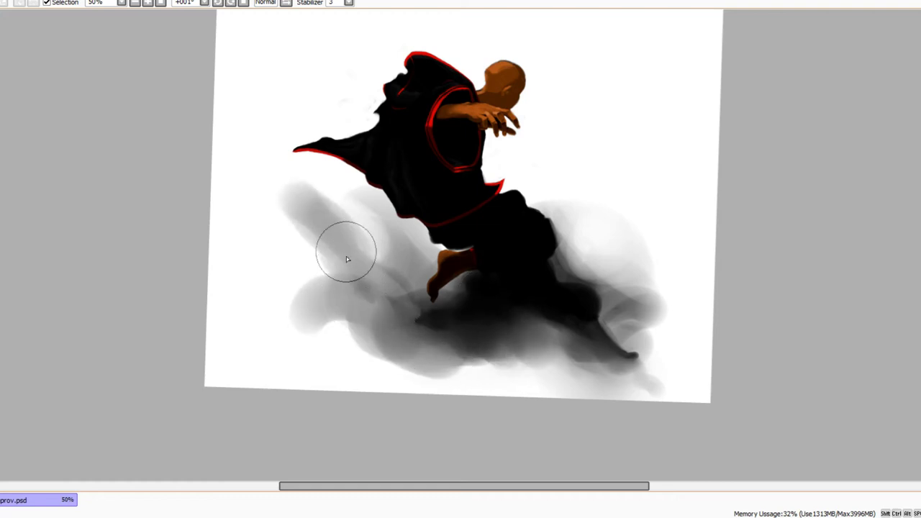
drag(356, 207, 341, 233)
Paint a near-black hollow inside the ear and refine its outer rim in lighter brown at 300% zoom
ctrl+click(538, 127)
ctrl+click(539, 127)
ctrl+click(538, 127)
drag(461, 162, 611, 311)
ctrl+click(582, 220)
ctrl+click(566, 303)
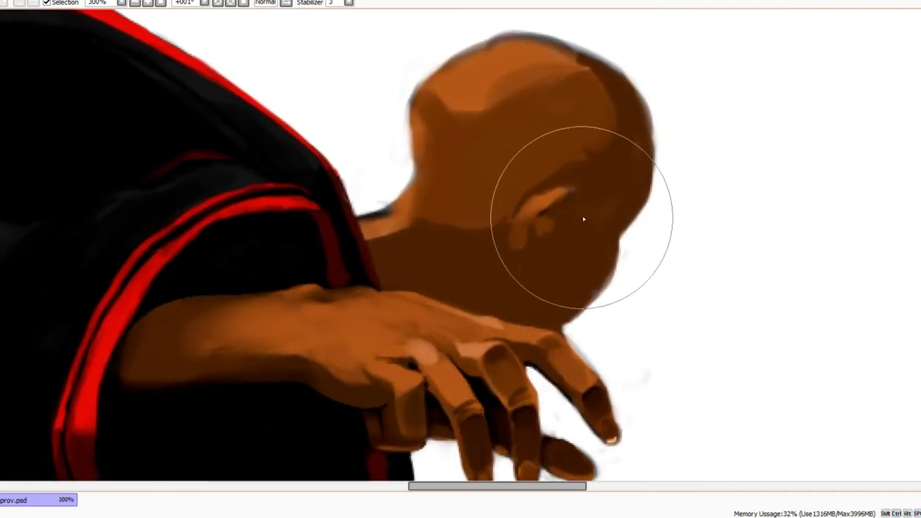
key(e)
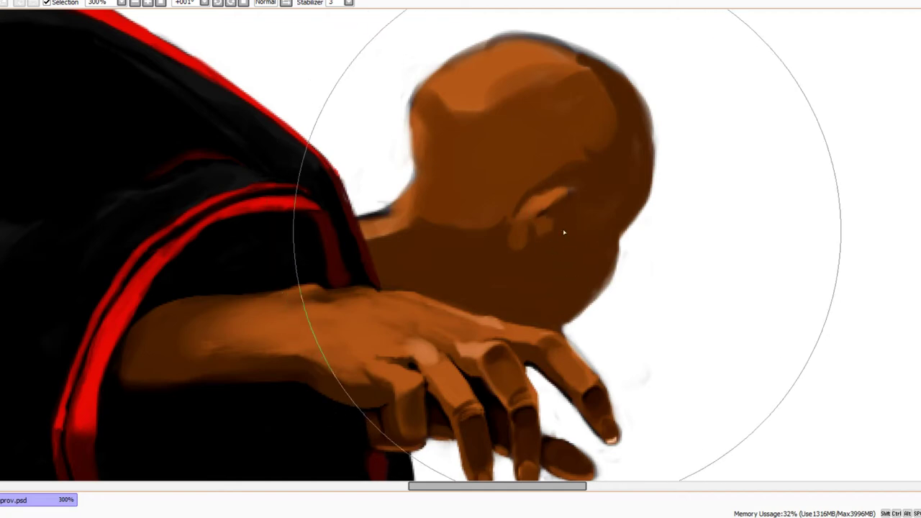
drag(572, 264, 561, 228)
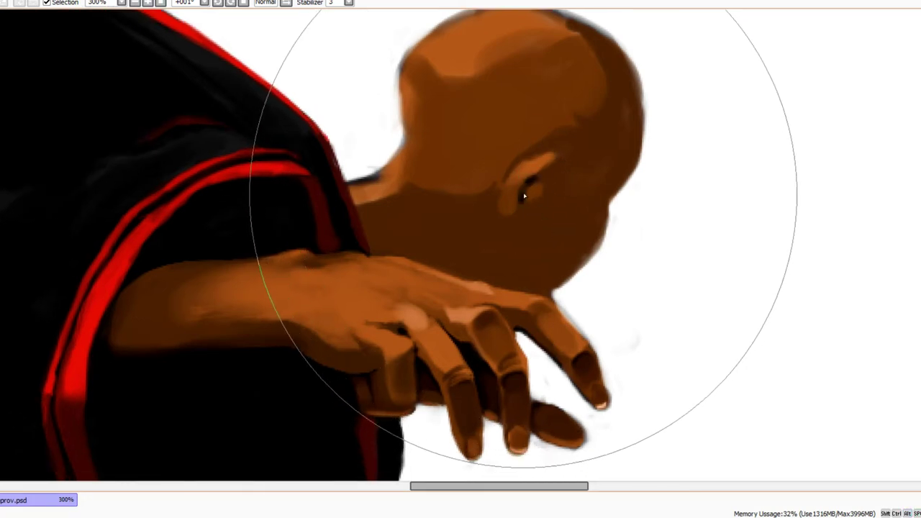
drag(523, 200, 533, 184)
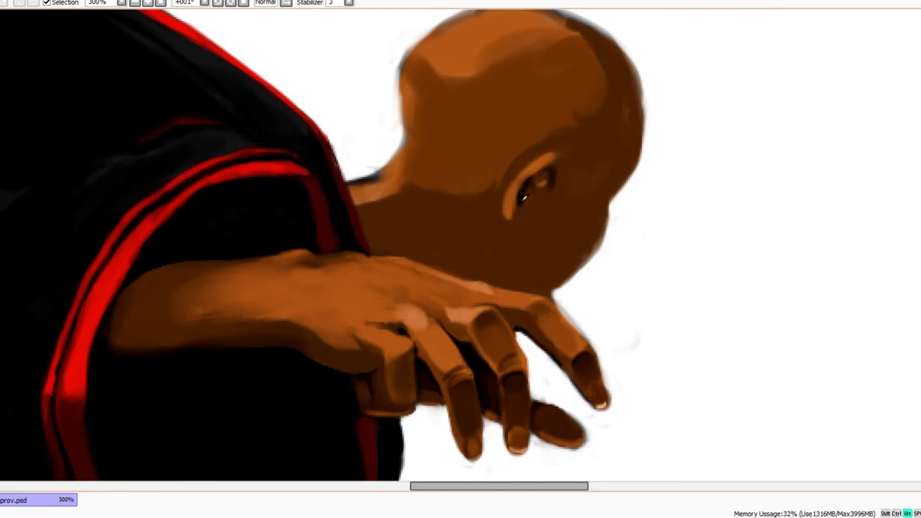
Paint a light brown jawline running down from the earlobe and blend the dark shading inside the ear using sampled browns
key(alt)
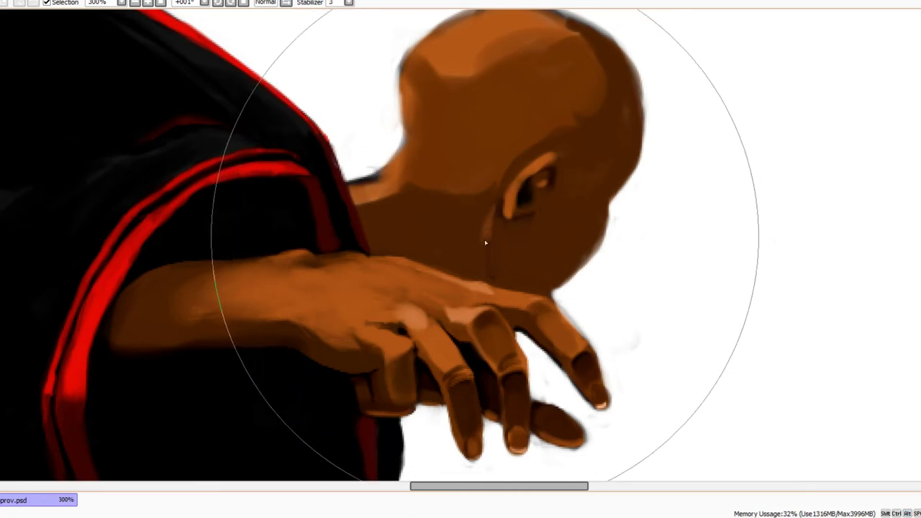
drag(487, 246, 495, 282)
drag(514, 221, 495, 271)
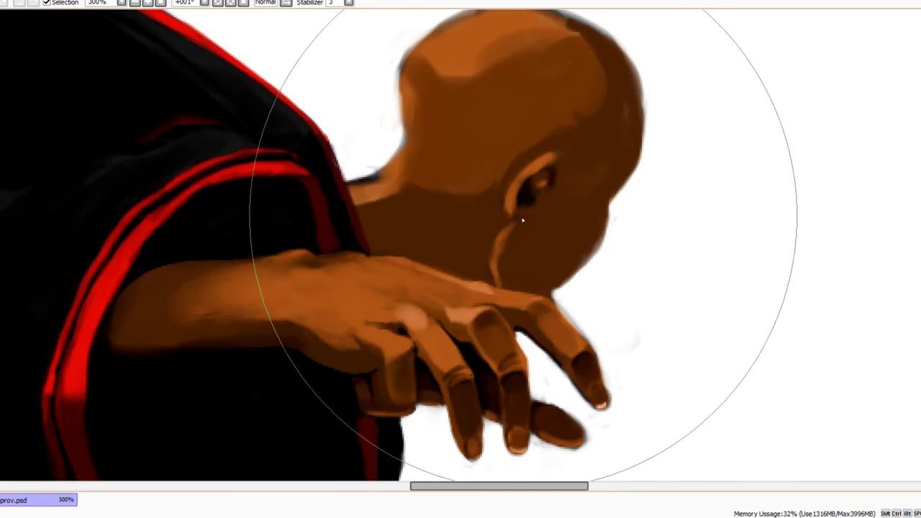
key(alt)
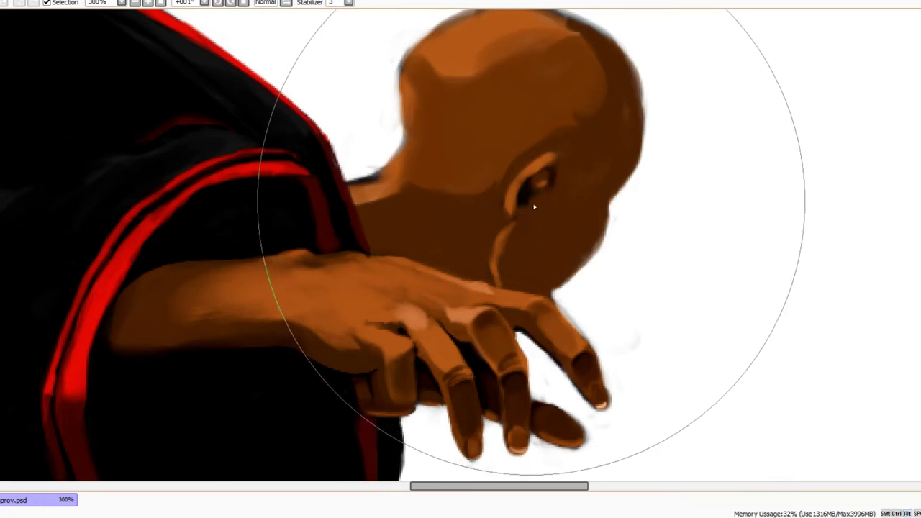
key(alt)
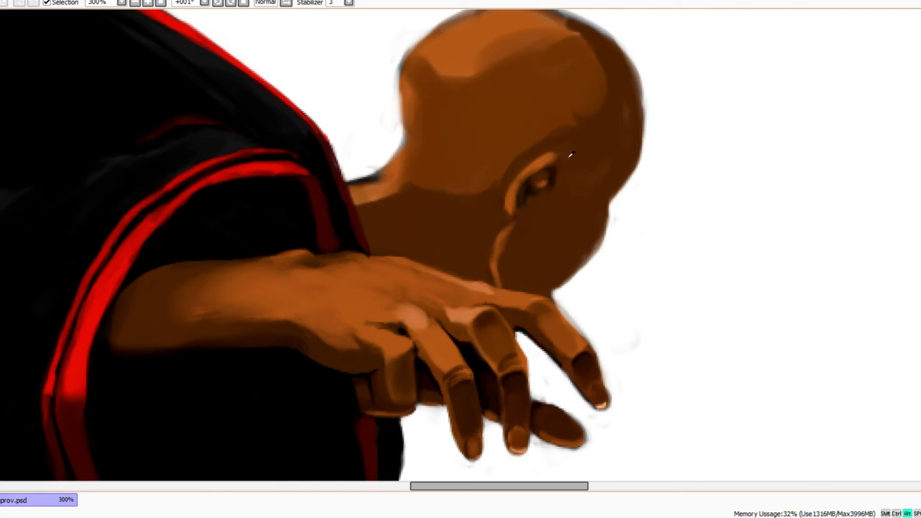
drag(552, 168, 575, 204)
key(alt)
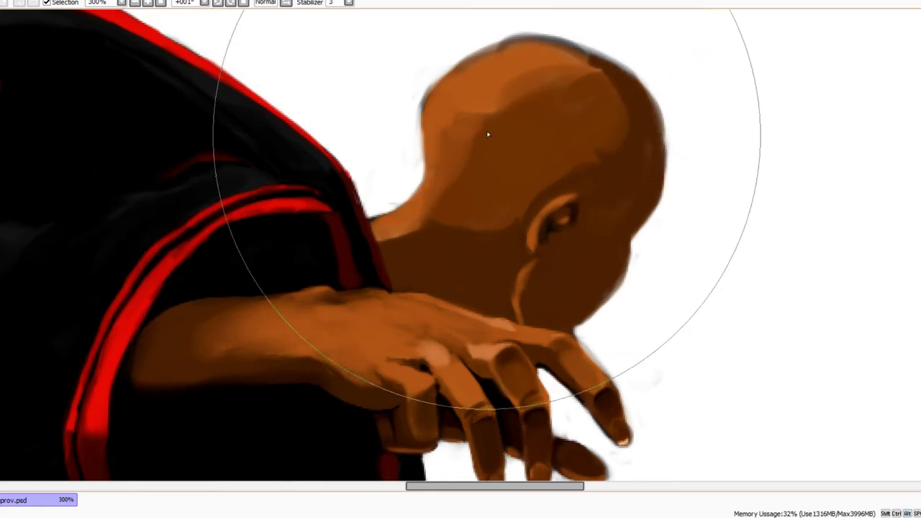
Smooth the light brown highlight across the back and crown of the head, cleaning the edge at the nape
mouse_move(475, 143)
mouse_down()
mouse_move(467, 163)
mouse_move(507, 109)
mouse_move(492, 123)
mouse_move(546, 95)
mouse_up()
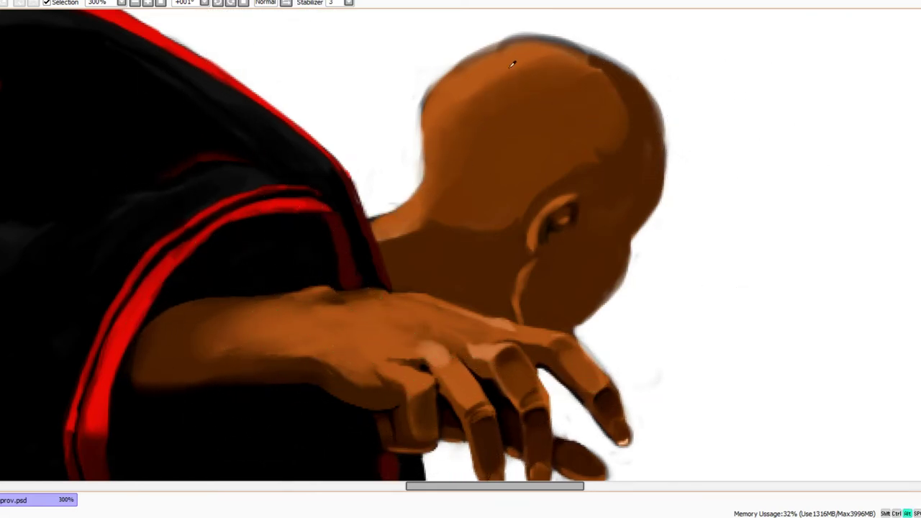
mouse_move(453, 91)
mouse_down()
mouse_move(473, 127)
mouse_move(496, 120)
mouse_move(455, 234)
mouse_up()
key([)
key([)
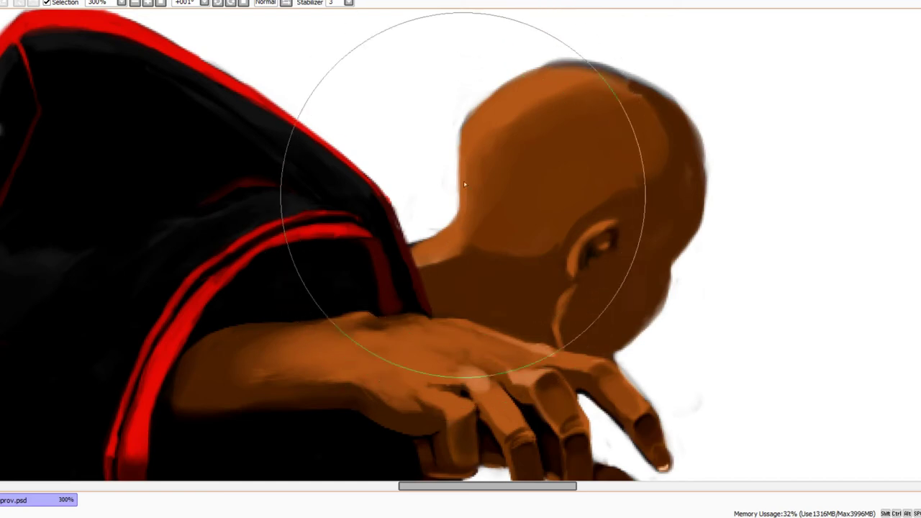
Mirror the view, rotate it to -18 degrees and paint a lighter brown rim along the top and front of the head
key(h)
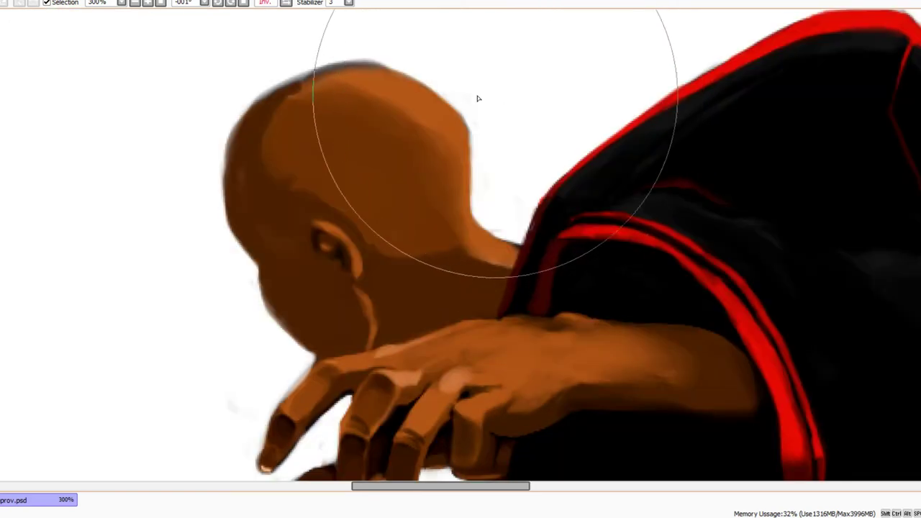
mouse_move(316, 118)
mouse_down()
mouse_move(355, 146)
mouse_move(317, 168)
mouse_move(377, 130)
mouse_up()
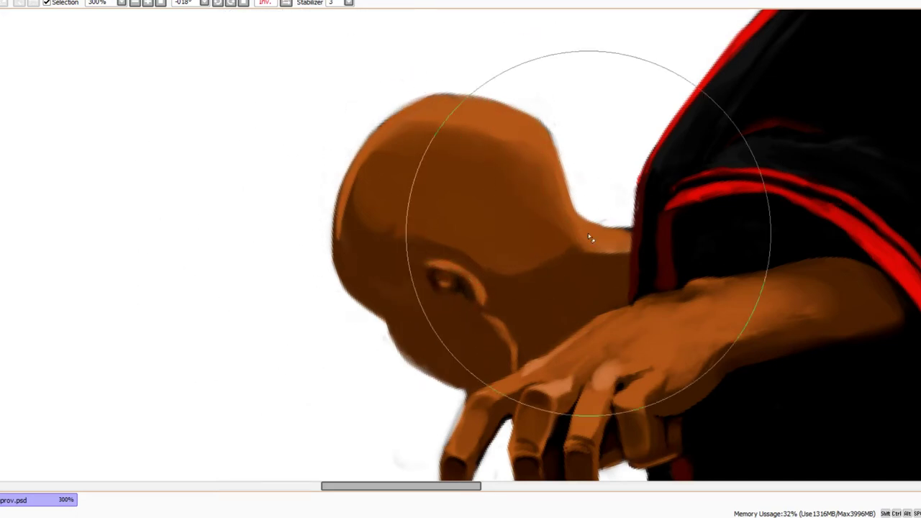
drag(644, 226, 597, 209)
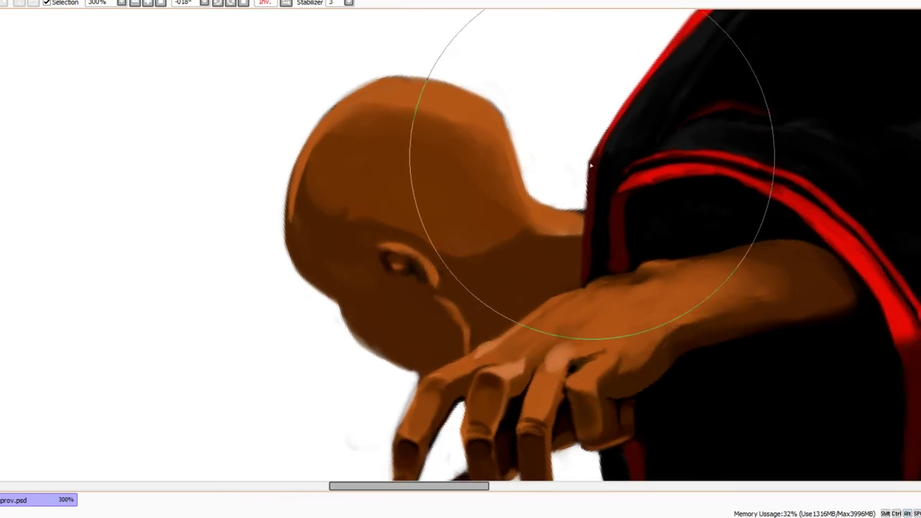
Refine the double red trim around the armhole, turning the canvas to -114 and -159 degrees and back to -18 degrees
drag(653, 146, 609, 180)
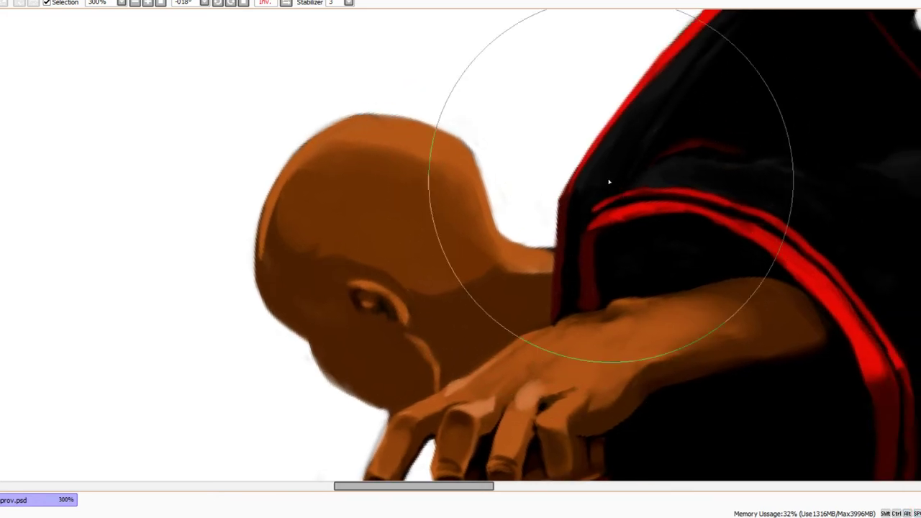
drag(594, 237, 587, 182)
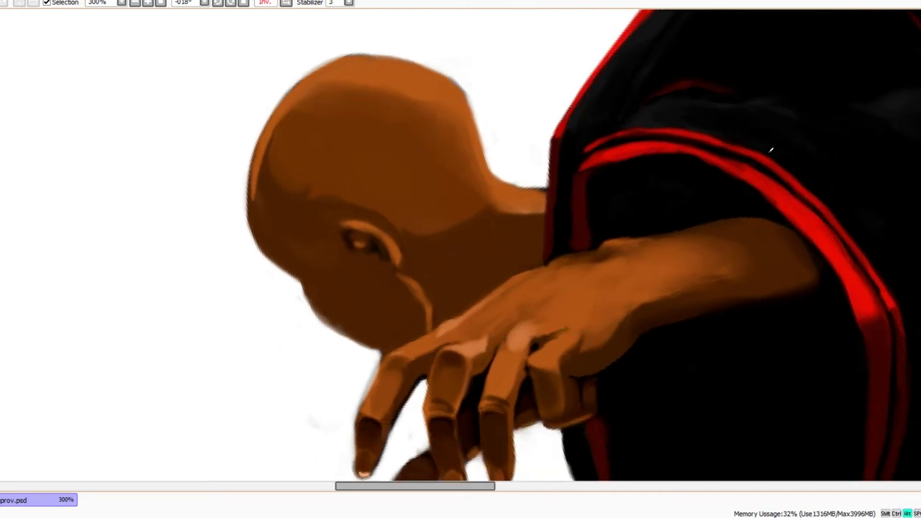
mouse_move(830, 214)
mouse_down()
mouse_move(828, 173)
mouse_move(596, 4)
mouse_move(456, 182)
mouse_move(457, 165)
mouse_up()
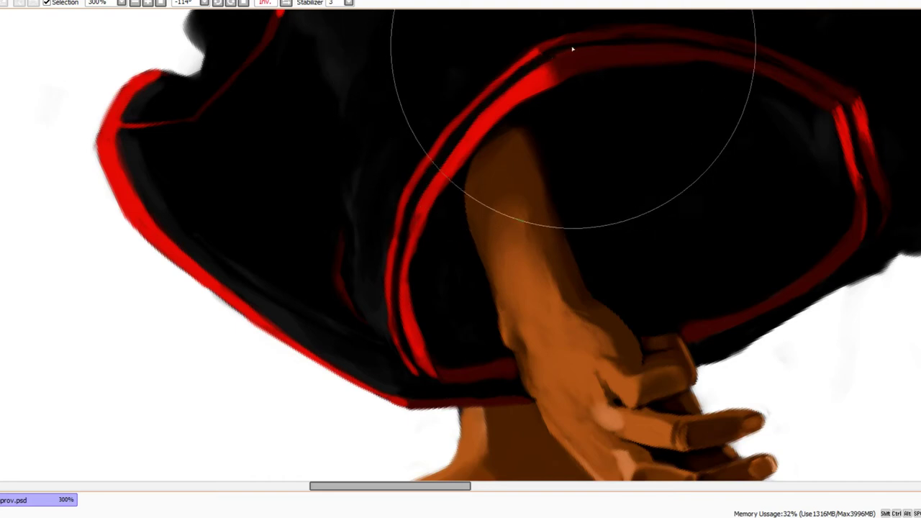
mouse_move(573, 49)
mouse_down()
mouse_move(607, 16)
mouse_move(493, 251)
mouse_move(444, 208)
mouse_up()
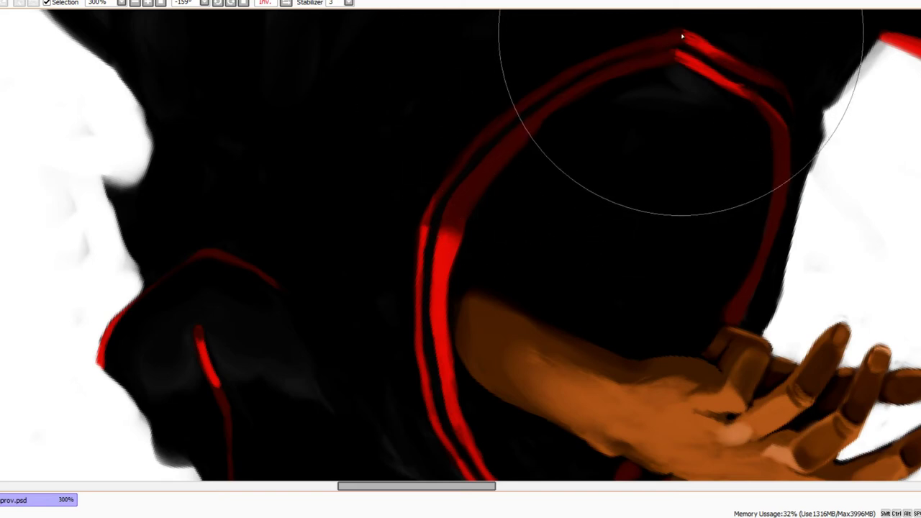
mouse_move(682, 36)
mouse_down()
mouse_move(688, 199)
mouse_move(564, 420)
mouse_move(390, 352)
mouse_move(423, 89)
mouse_up()
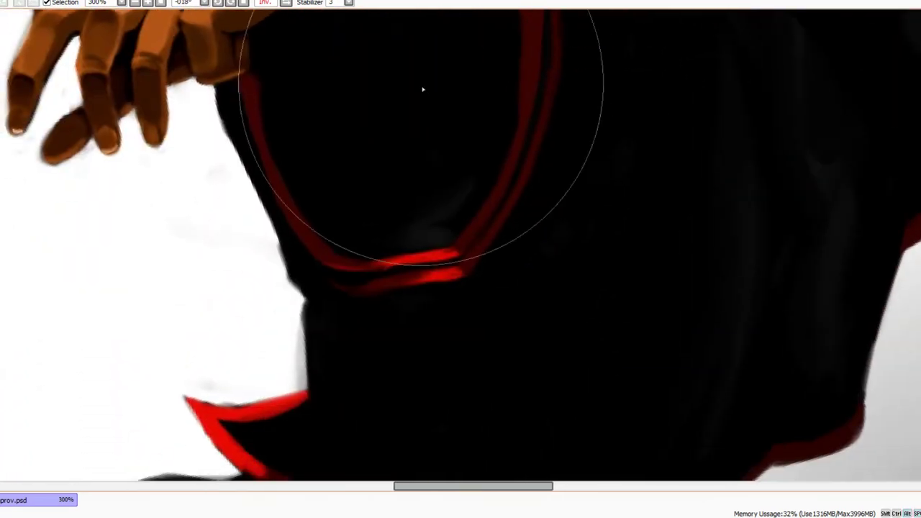
Brighten and lengthen the two short red bands at the armhole's lower edge, keeping a clean black gap between them
ctrl+click(433, 266)
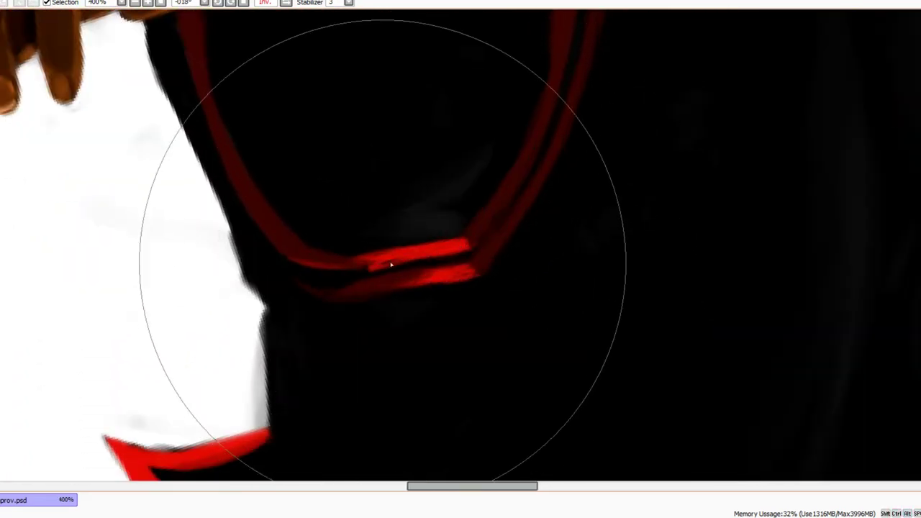
mouse_move(387, 260)
mouse_down()
mouse_move(333, 267)
mouse_move(400, 282)
mouse_move(364, 289)
mouse_move(406, 277)
mouse_up()
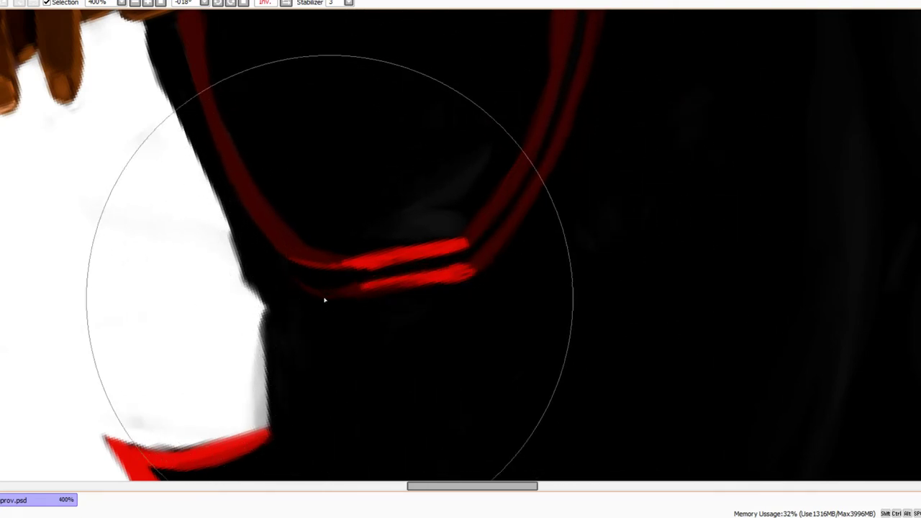
key(alt)
Paint faint dark grey folds into the black garment below and inside the armhole, turning the canvas to -15 degrees
scroll(331, 316, down, 4)
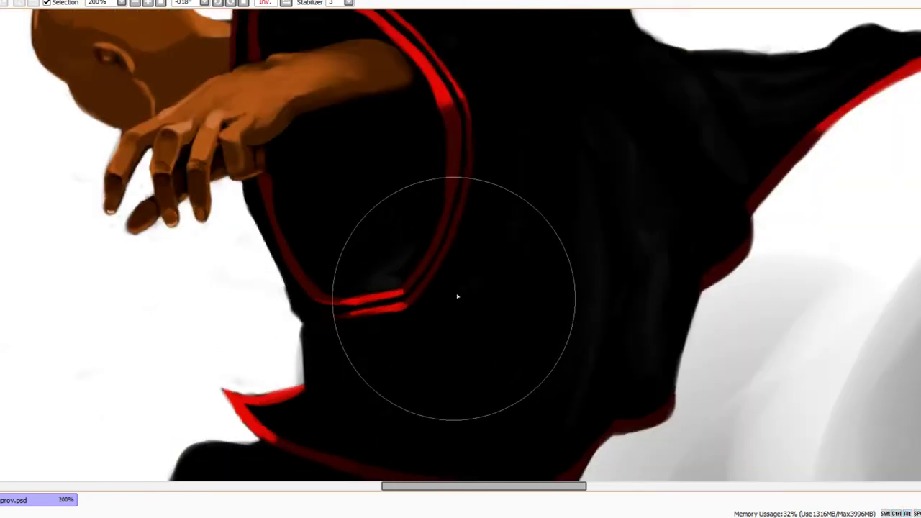
scroll(489, 307, down, 1)
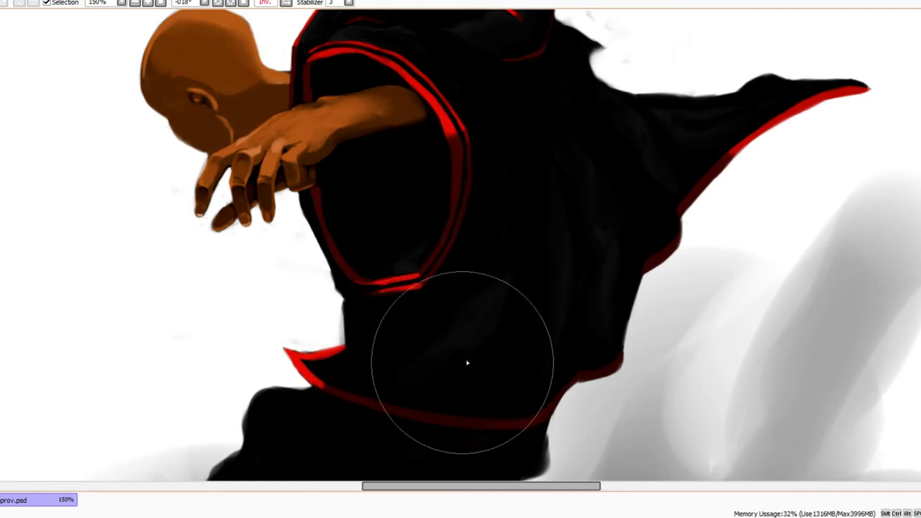
ctrl+alt+click(509, 232)
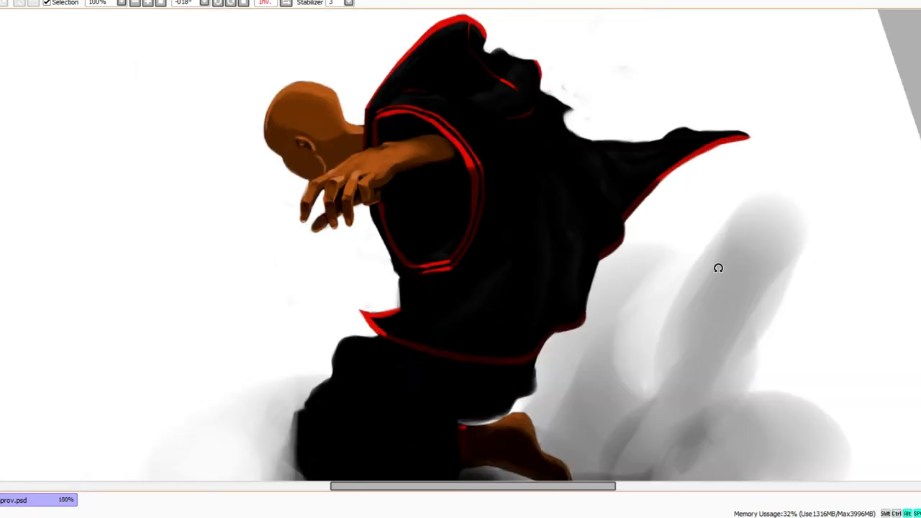
drag(717, 266, 712, 283)
drag(656, 312, 680, 333)
ctrl+click(531, 266)
drag(530, 305, 561, 326)
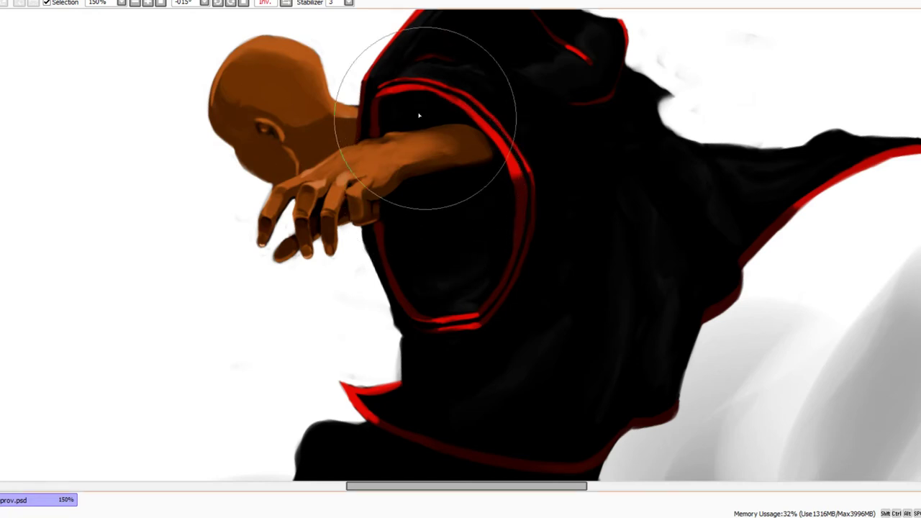
Paint a softly blended lighter brown area on the forearm near the wrist and smooth the skin tones on the back of the hand
ctrl+click(364, 145)
ctrl+click(366, 144)
drag(367, 146, 409, 180)
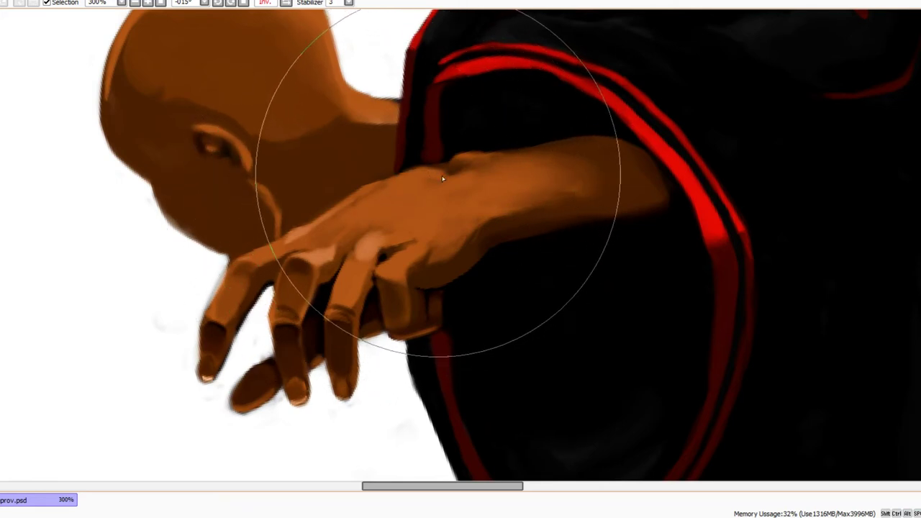
mouse_move(552, 188)
mouse_down()
mouse_move(522, 168)
mouse_move(577, 173)
mouse_up()
drag(637, 169, 617, 165)
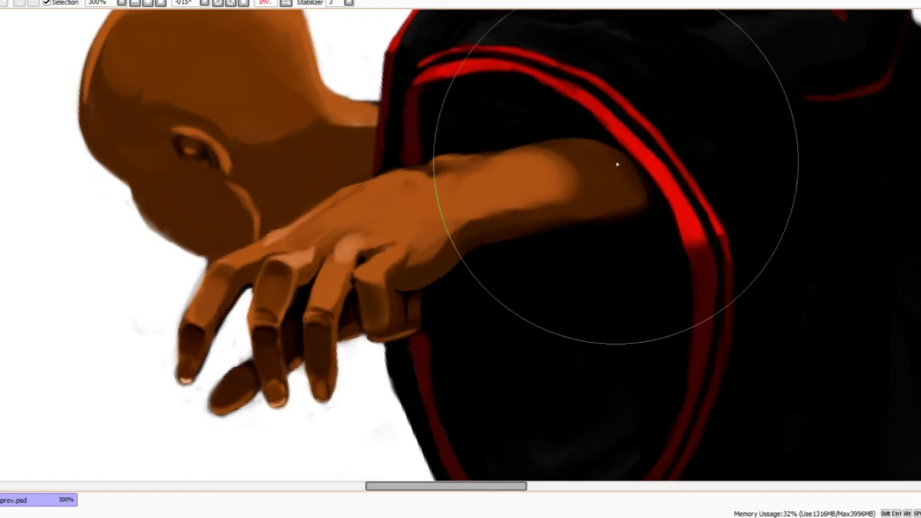
drag(397, 200, 465, 194)
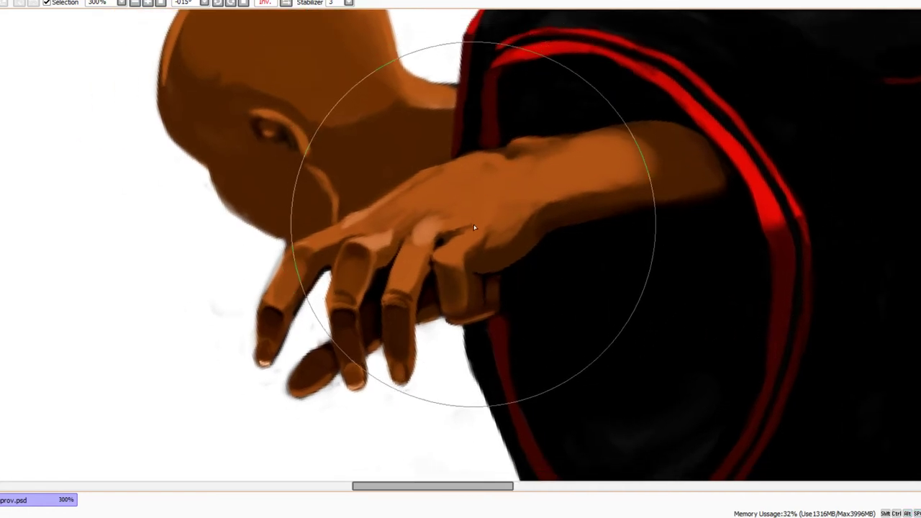
drag(415, 209, 454, 208)
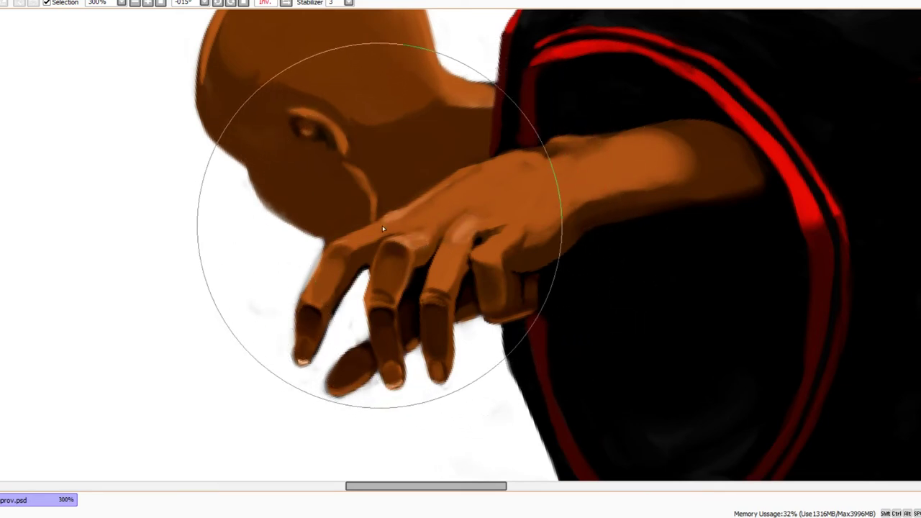
key(alt)
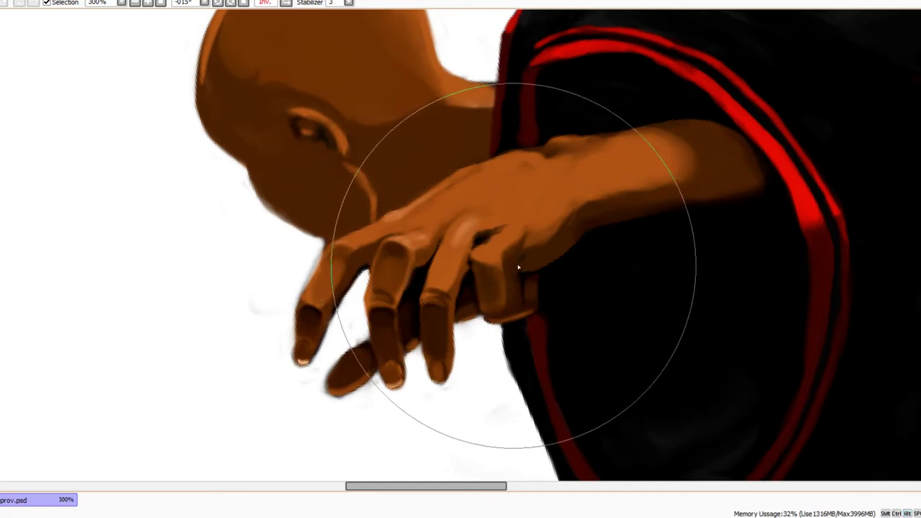
Turn the canvas to +30 degrees and trim the front contour of the face into a slimmer, smoother profile
scroll(576, 252, down, 2)
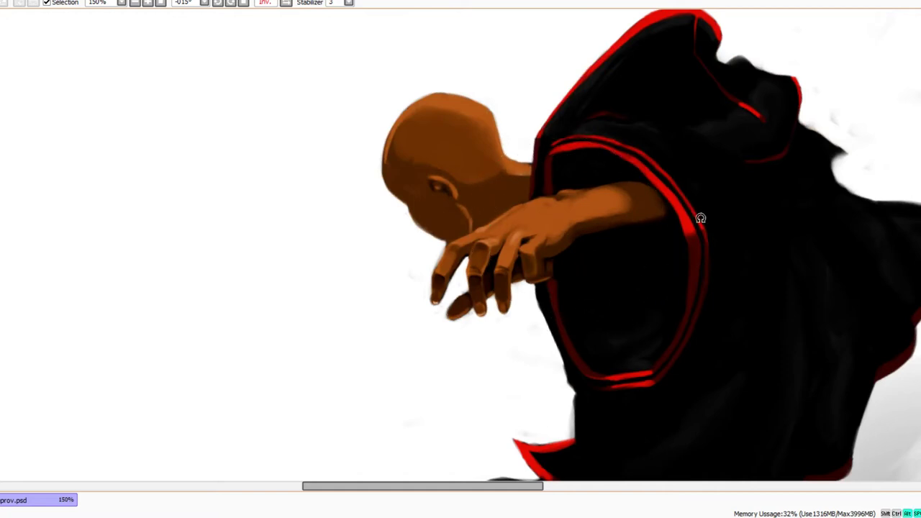
drag(701, 218, 612, 366)
scroll(518, 220, up, 2)
drag(494, 227, 508, 281)
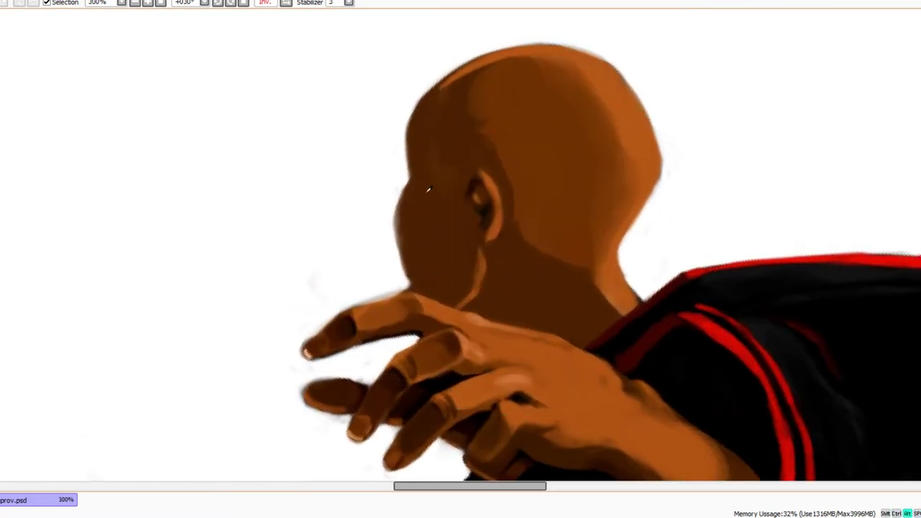
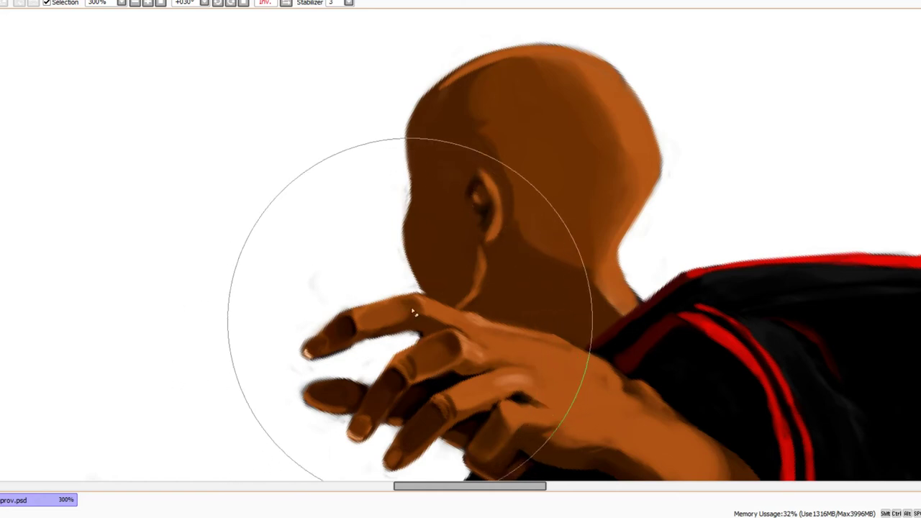
scroll(438, 182, up, 2)
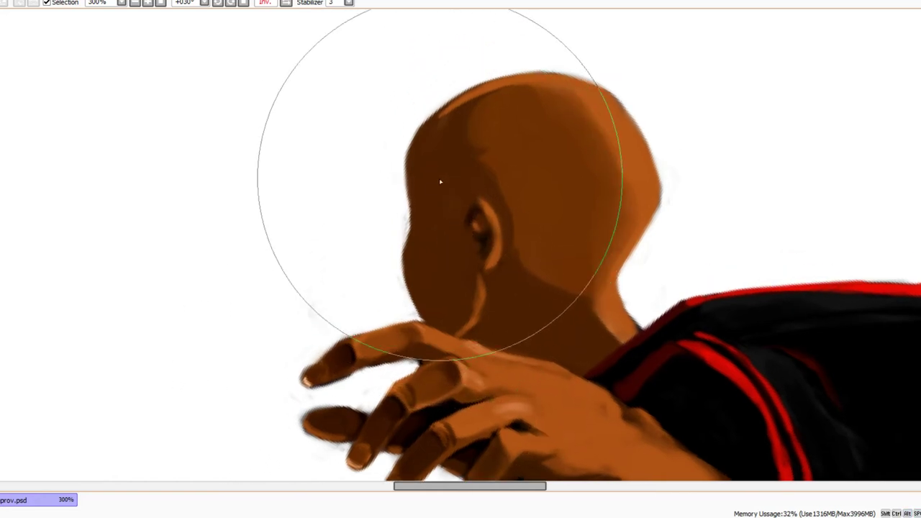
drag(462, 294, 439, 270)
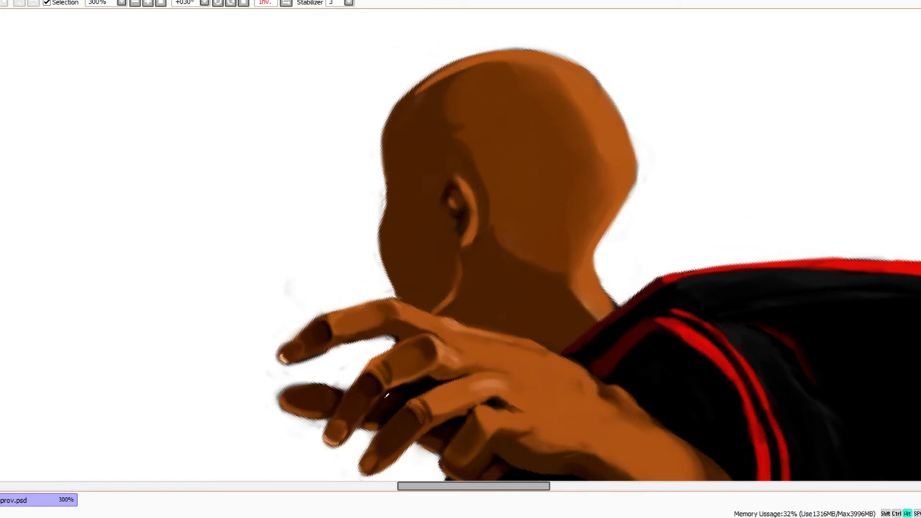
Darken the side of the face from forehead to jaw with deep brown and add a shadow along the neck below the ear
mouse_move(403, 216)
mouse_down()
mouse_move(398, 150)
mouse_move(410, 156)
mouse_move(412, 267)
mouse_up()
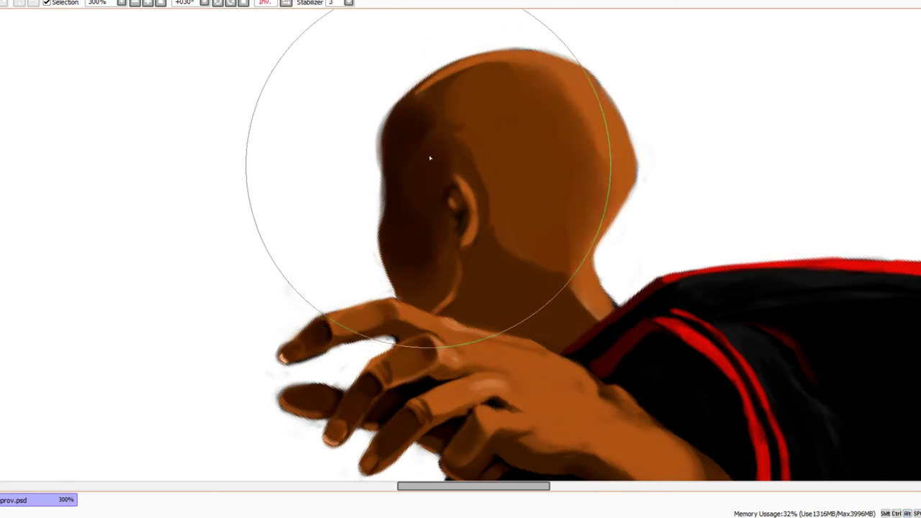
mouse_move(442, 103)
mouse_down()
mouse_move(416, 114)
mouse_move(483, 85)
mouse_move(466, 95)
mouse_move(432, 161)
mouse_move(423, 289)
mouse_move(410, 298)
mouse_move(405, 288)
mouse_move(436, 287)
mouse_move(437, 210)
mouse_up()
mouse_move(474, 261)
mouse_down()
mouse_move(457, 226)
mouse_move(465, 289)
mouse_move(457, 289)
mouse_move(443, 269)
mouse_move(451, 251)
mouse_move(461, 282)
mouse_move(458, 206)
mouse_move(473, 294)
mouse_up()
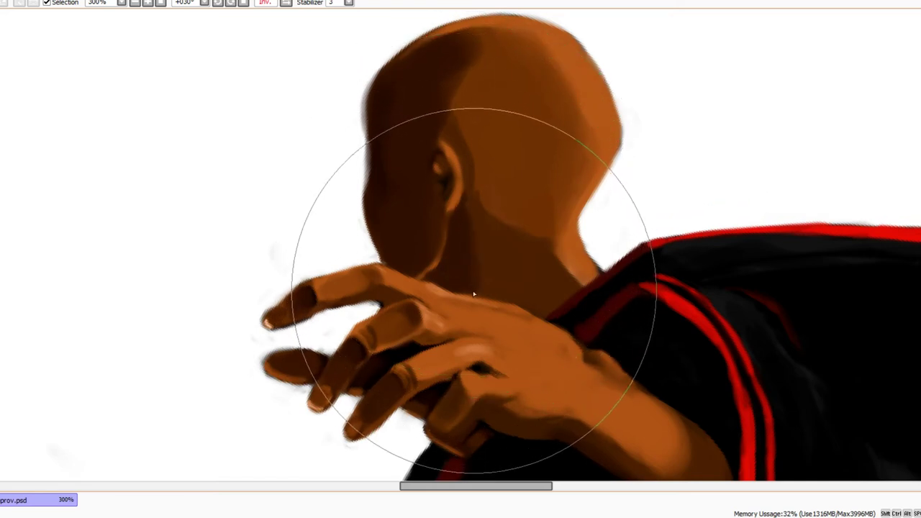
mouse_move(496, 240)
mouse_down()
mouse_move(505, 285)
mouse_move(527, 307)
mouse_move(516, 307)
mouse_move(534, 310)
mouse_move(523, 297)
mouse_up()
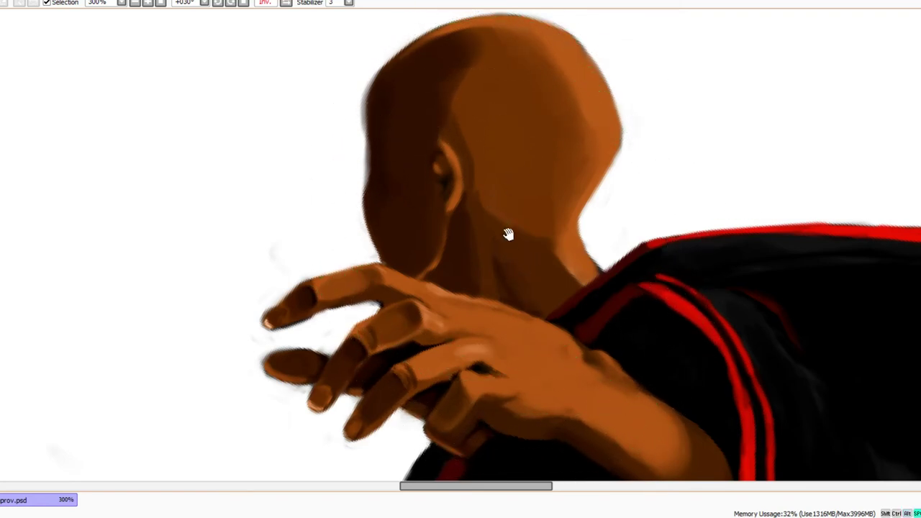
Adjust the brush size and blend the skull's brown tones into a soft gradient, with a lighter glow on the upper back of the head
mouse_move(507, 232)
mouse_down()
mouse_move(494, 273)
mouse_move(485, 195)
mouse_up()
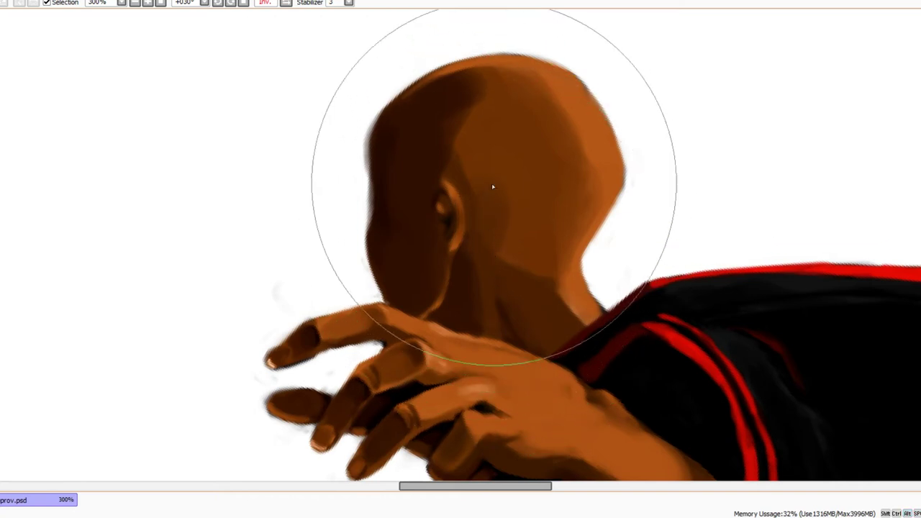
key(bracketright)
key(bracketright)
key(bracketright)
key(bracketright)
key(bracketright)
key(bracketright)
key(bracketleft)
key(bracketleft)
key(bracketleft)
key(bracketleft)
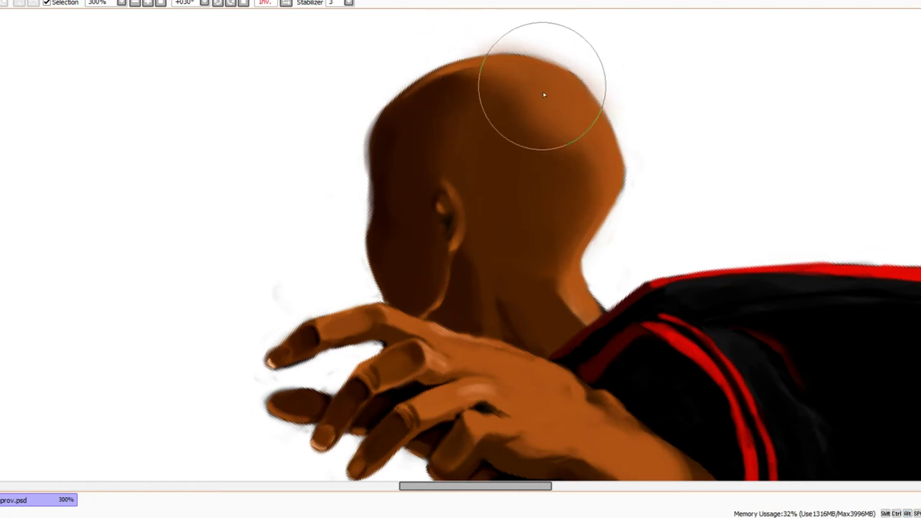
Soften the highlight on the crown of the head and erase the stray paint around the head's outline
drag(529, 86, 548, 136)
key(e)
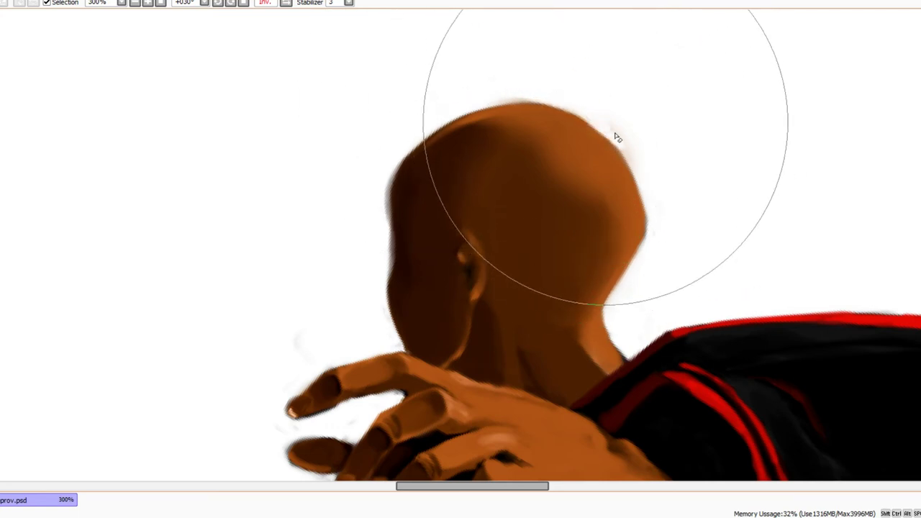
drag(604, 79, 593, 50)
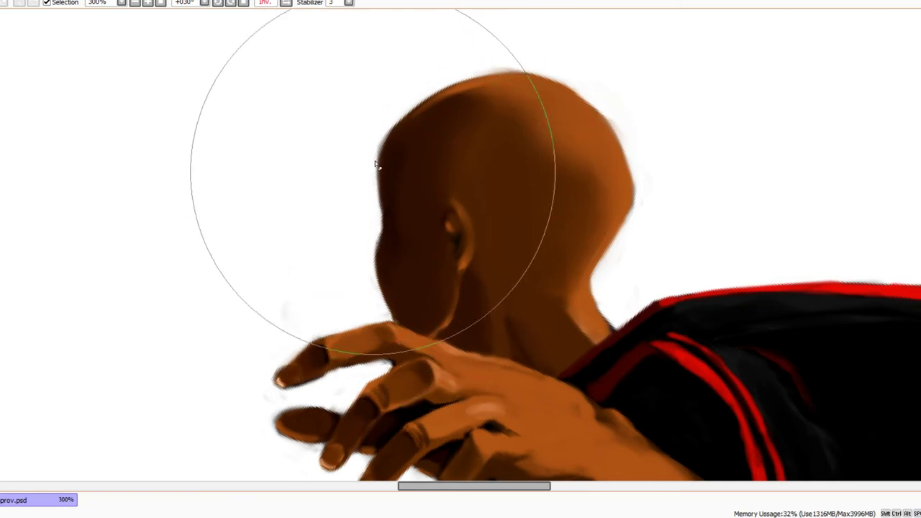
drag(493, 180, 461, 141)
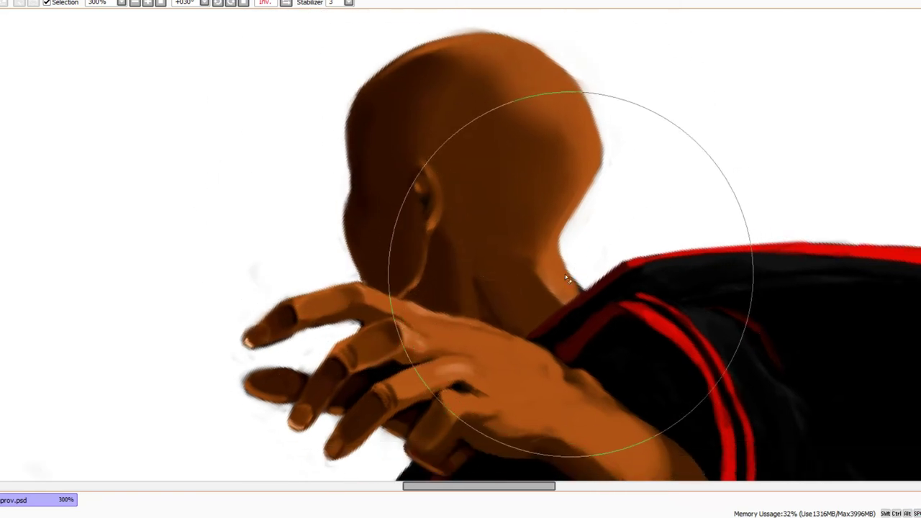
Paint a lighter brown patch on the nape of the neck and tidy the outline behind the head
mouse_move(542, 284)
mouse_down()
mouse_move(533, 267)
mouse_move(550, 299)
mouse_move(580, 276)
mouse_move(584, 289)
mouse_up()
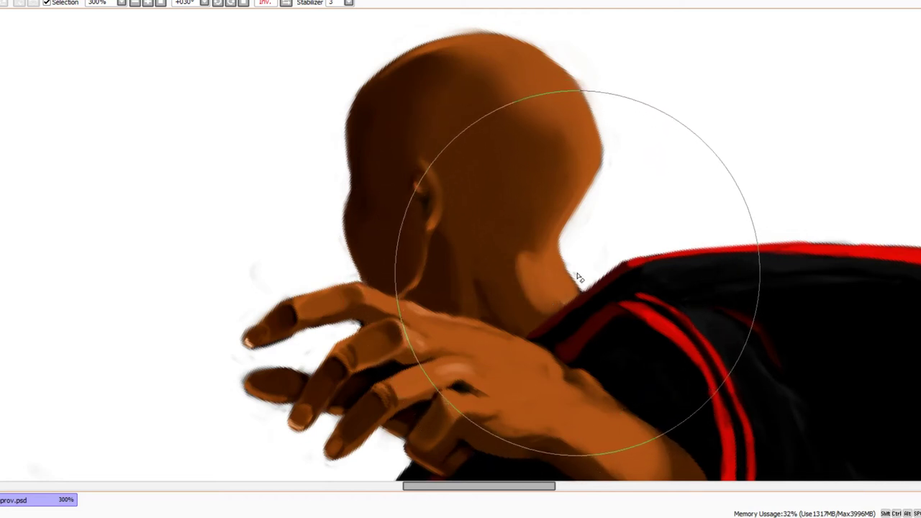
key(space)
mouse_move(621, 179)
mouse_down()
mouse_move(600, 212)
mouse_move(607, 148)
mouse_move(592, 216)
mouse_move(603, 173)
mouse_up()
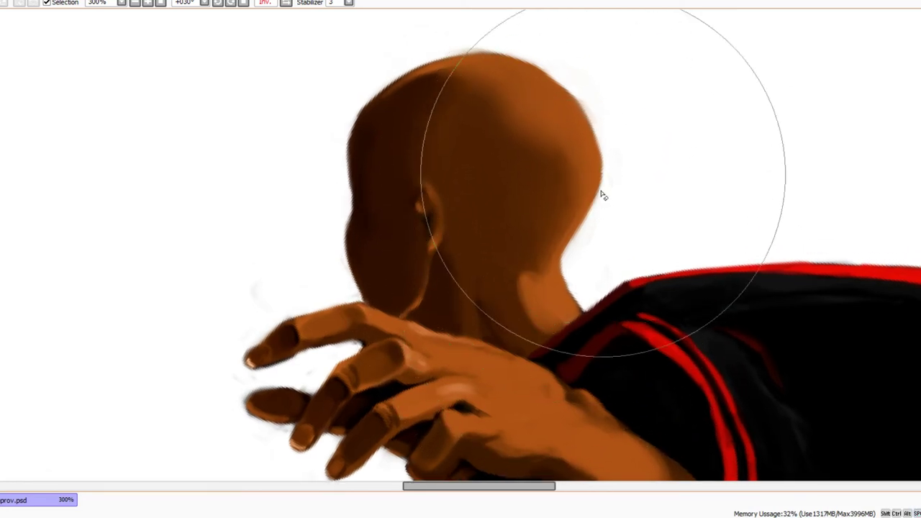
drag(514, 267, 530, 196)
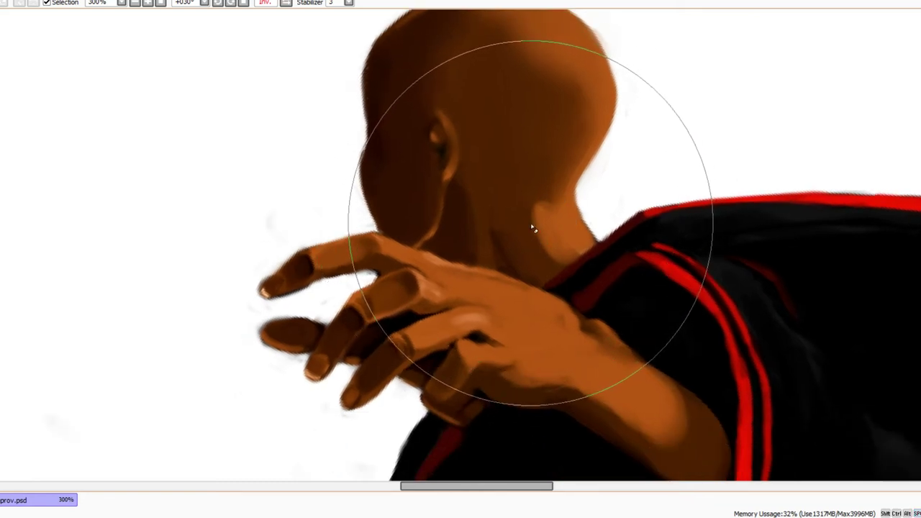
Blend the nape highlight into the neck and paint a darker brown shadow at its base along the collar
key(v)
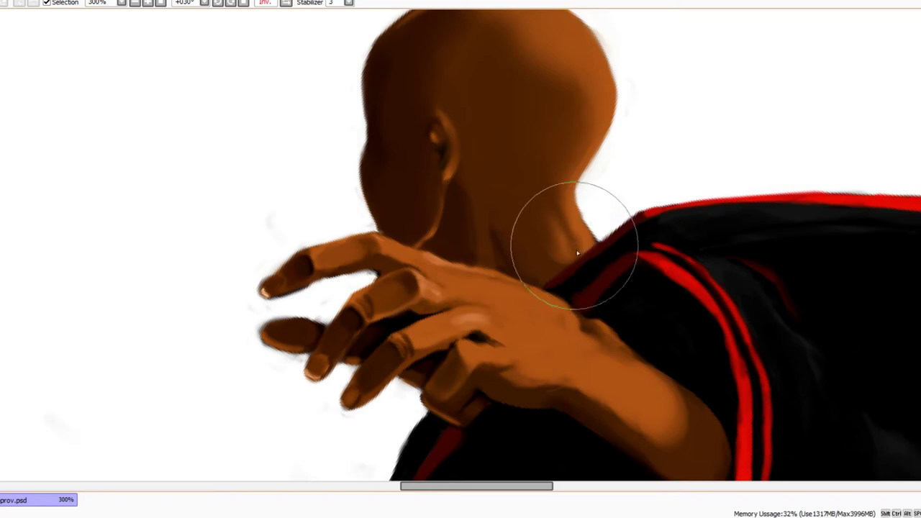
mouse_move(577, 253)
mouse_down()
mouse_move(505, 236)
mouse_move(513, 256)
mouse_move(557, 269)
mouse_up()
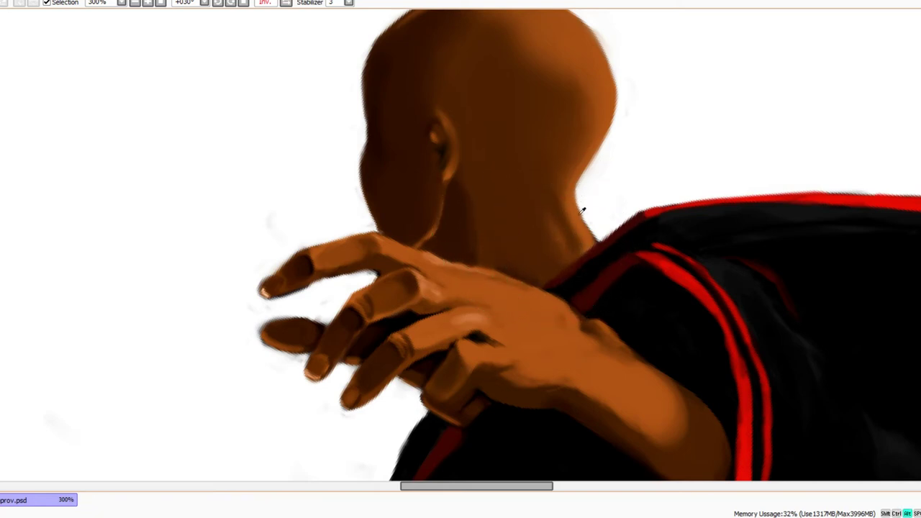
mouse_move(510, 214)
mouse_down()
mouse_move(540, 272)
mouse_move(520, 195)
mouse_move(551, 265)
mouse_move(539, 279)
mouse_move(505, 240)
mouse_move(517, 241)
mouse_move(525, 208)
mouse_up()
key(v)
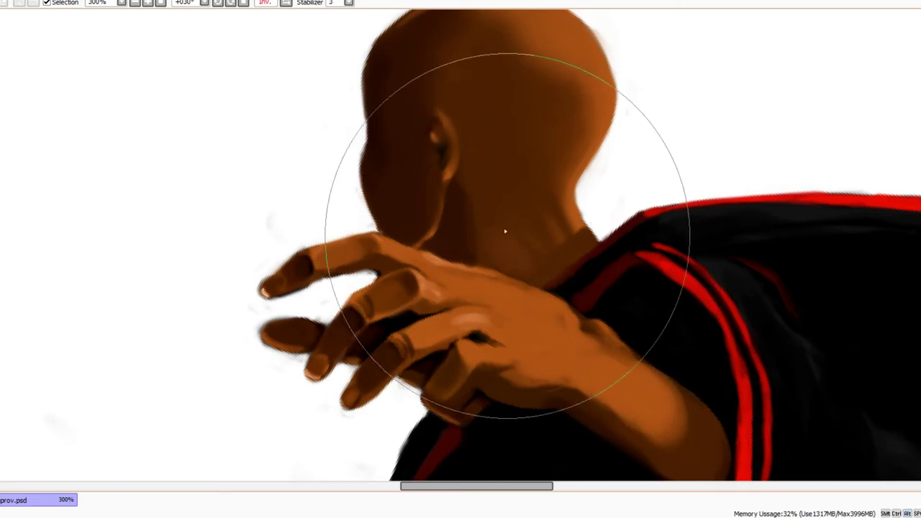
Rotate the canvas and paint a dark brown shadow along the outer edge of the hand and forearm
scroll(517, 229, down, 1)
scroll(522, 255, up, 1)
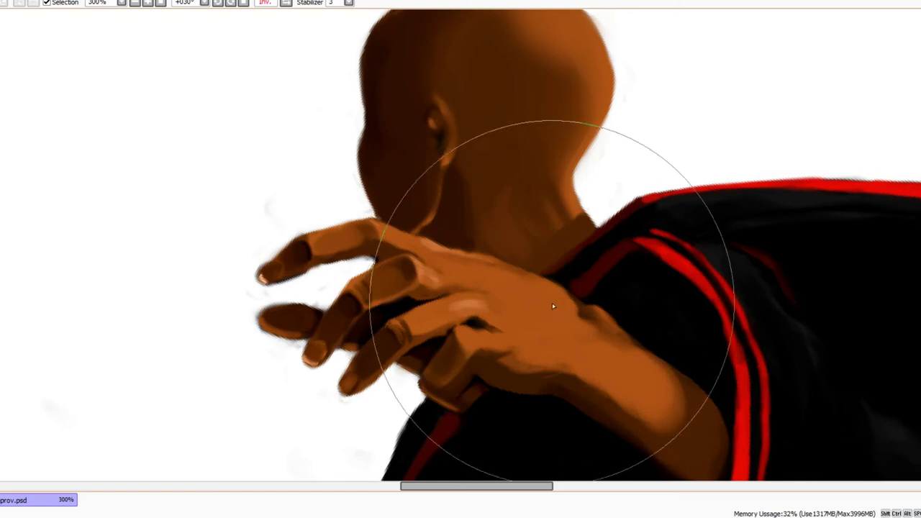
mouse_move(565, 302)
mouse_down()
mouse_move(558, 403)
mouse_move(425, 343)
mouse_move(442, 353)
mouse_up()
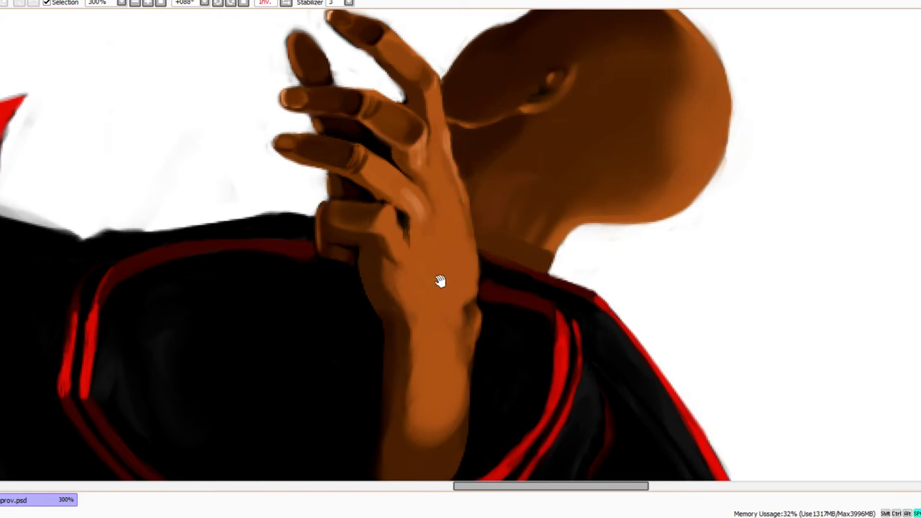
drag(441, 281, 496, 259)
key(b)
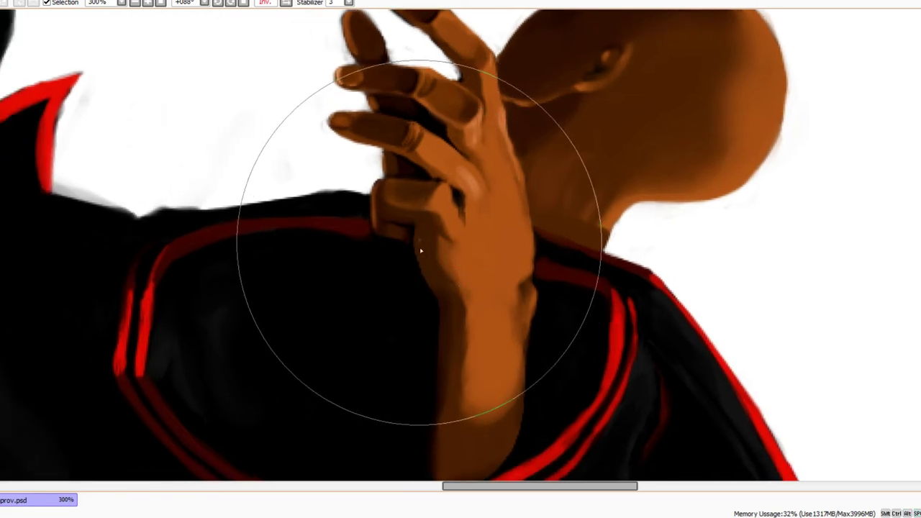
drag(417, 232, 423, 268)
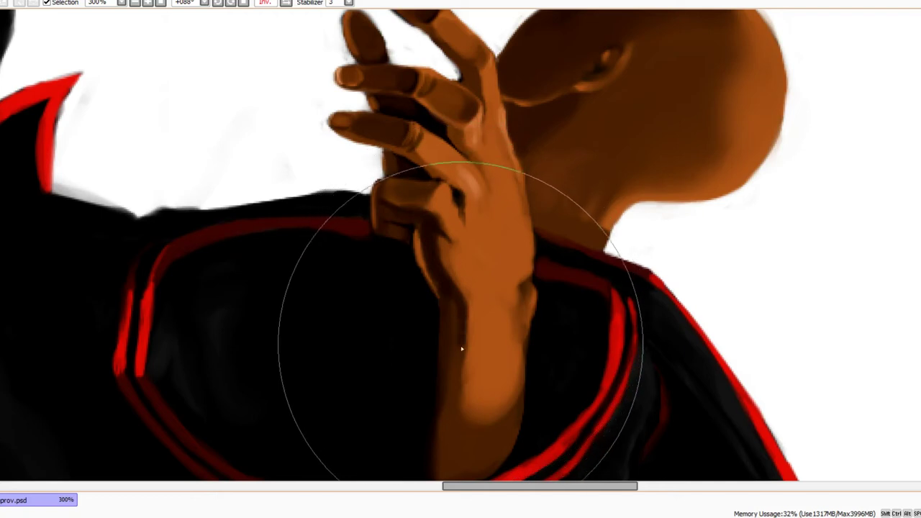
scroll(455, 371, down, 2)
scroll(455, 370, down, 2)
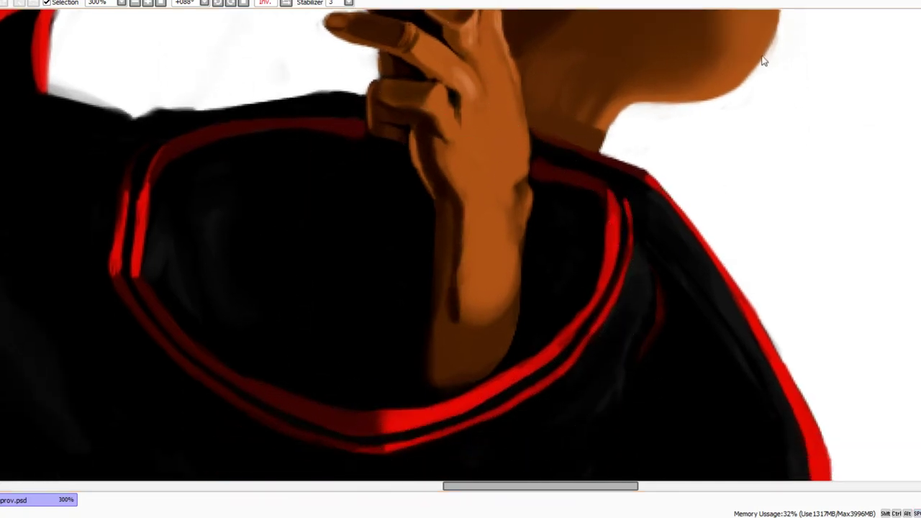
Paint dark red into the forearm shadow near the sleeve and blend it in with a smaller brush
mouse_move(467, 326)
mouse_down()
mouse_move(454, 314)
mouse_move(455, 270)
mouse_up()
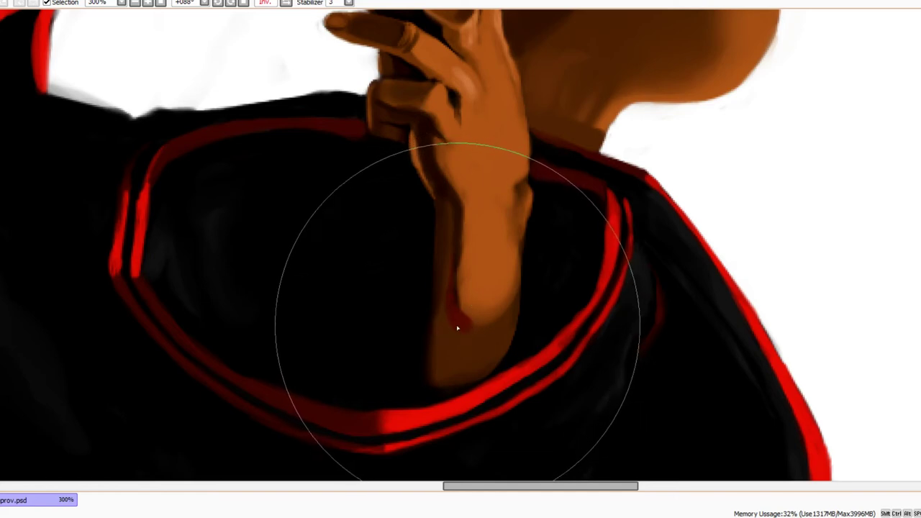
key(bracketleft)
key(bracketleft)
key(bracketleft)
key(bracketleft)
key(bracketleft)
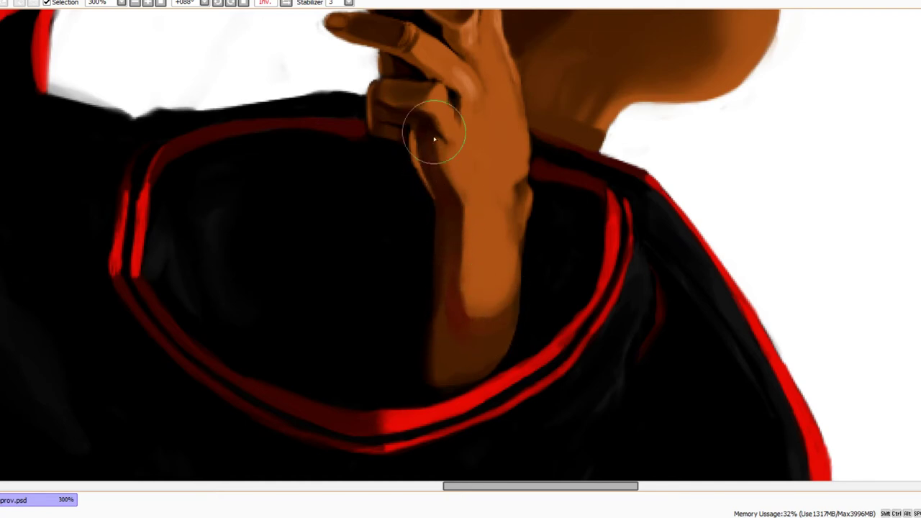
Blend reddish tones into the shaded side of the hand, the wrist and the forearm's sleeve end
drag(434, 139, 444, 156)
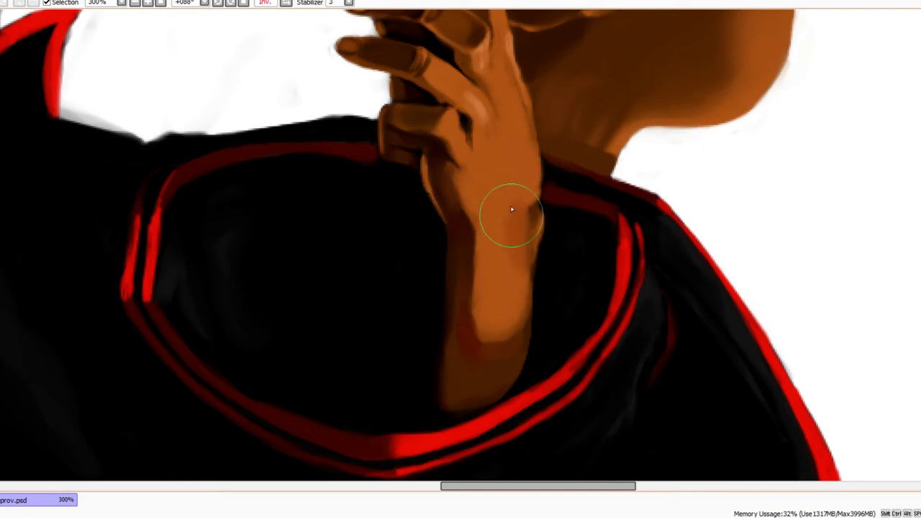
drag(473, 352, 463, 309)
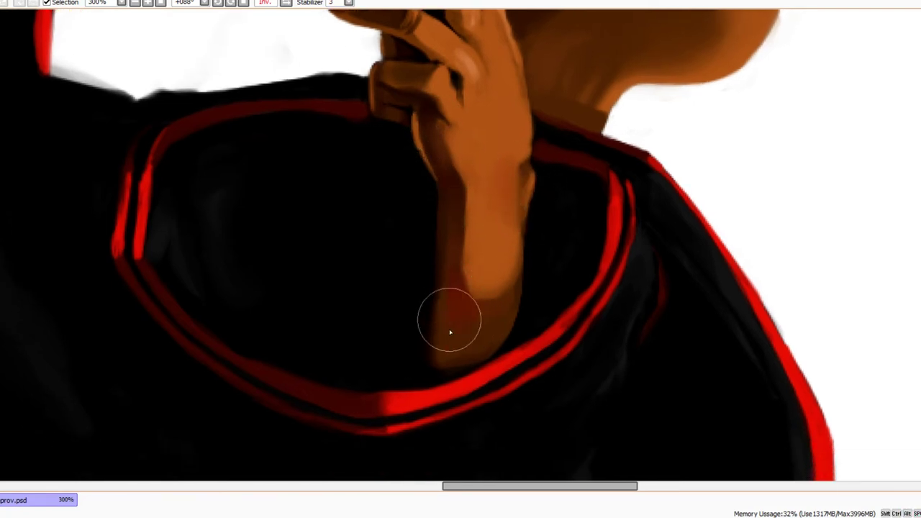
scroll(460, 338, up, 5)
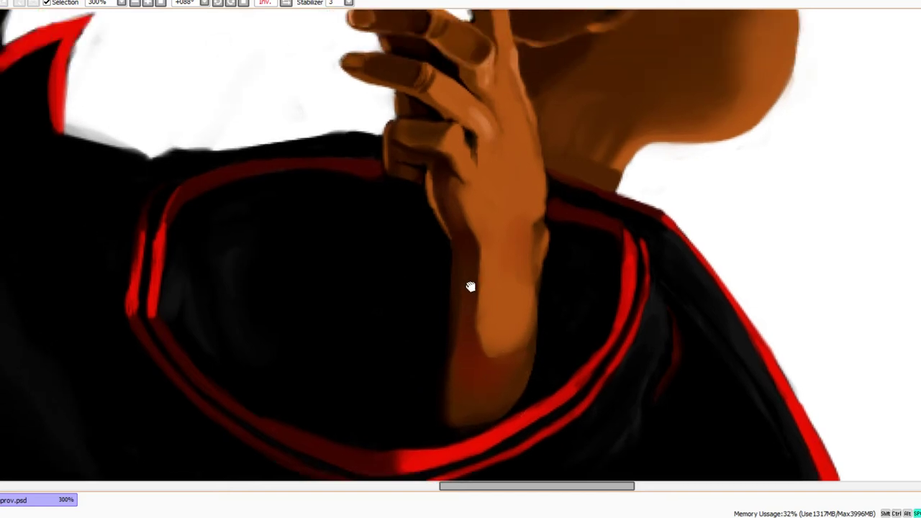
Turn the canvas so the fingers point down and refine the shading on the fingers and knuckles
alt+drag(426, 184, 341, 324)
drag(438, 335, 456, 285)
key(n)
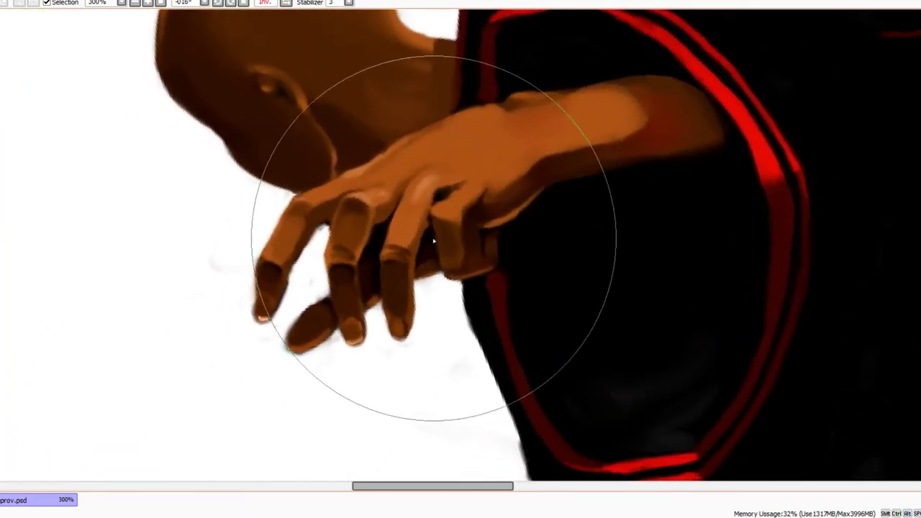
drag(410, 250, 426, 211)
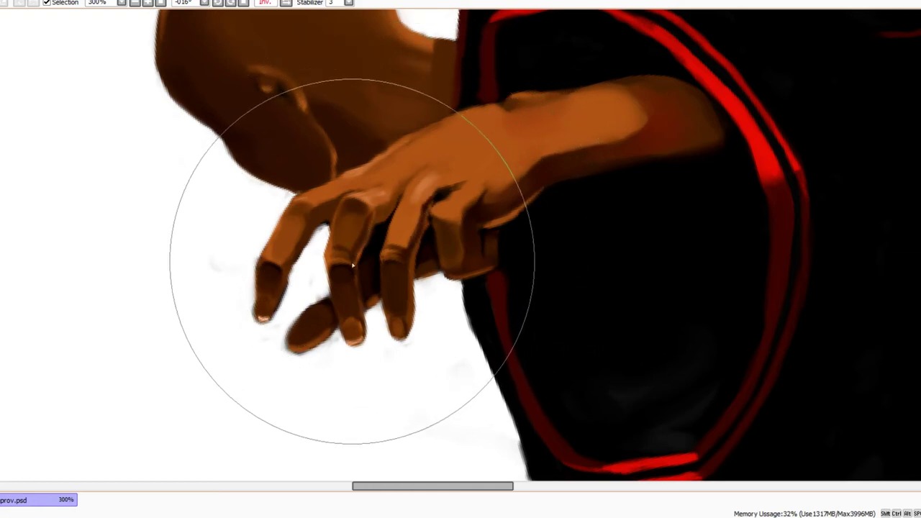
Repaint the top of the wrist and back of the hand in lighter brown with a larger brush, smoothing the contour
key(v)
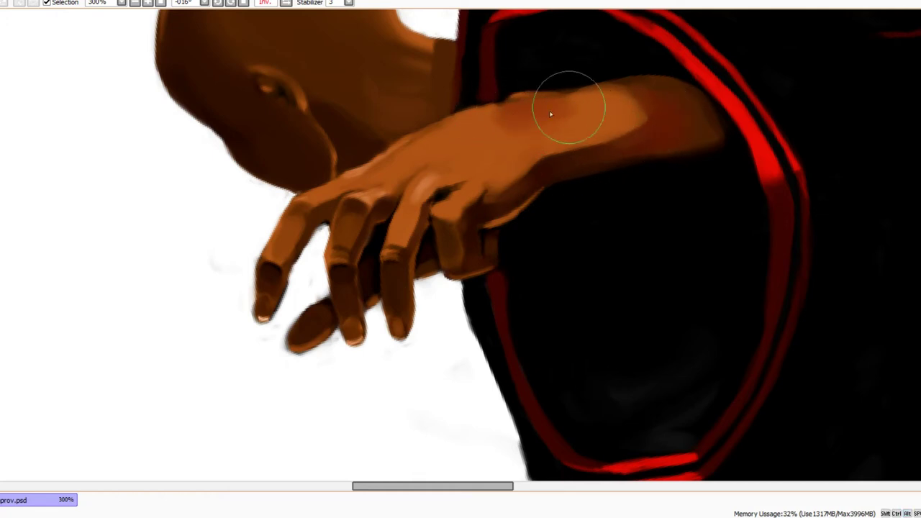
key(])
key(])
key(])
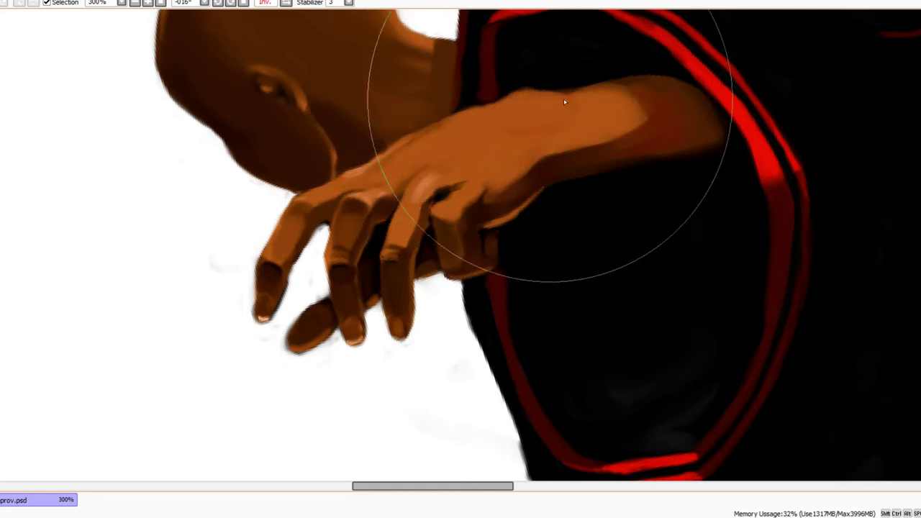
drag(449, 128, 508, 150)
scroll(539, 144, right, 3)
scroll(540, 144, up, 1)
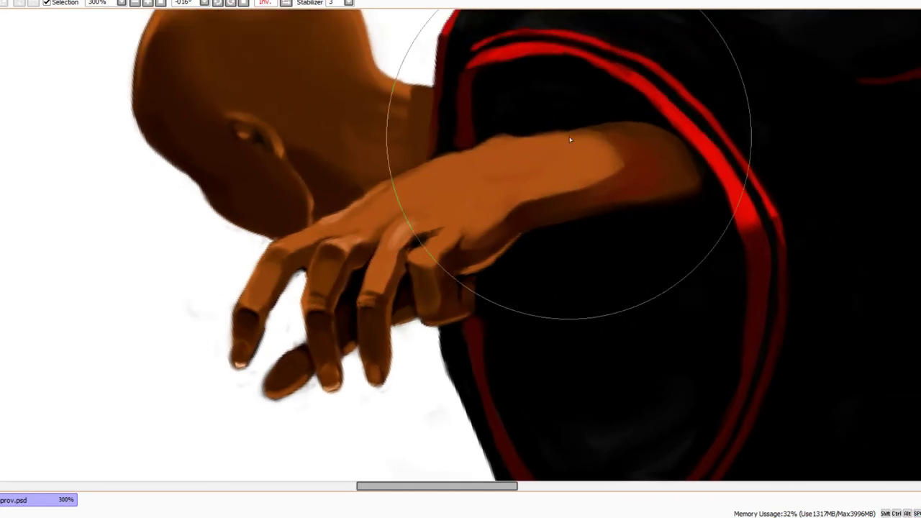
Paint a dark sleeve shadow over the end of the forearm and reshape its upper edge using sampled colors
key(alt)
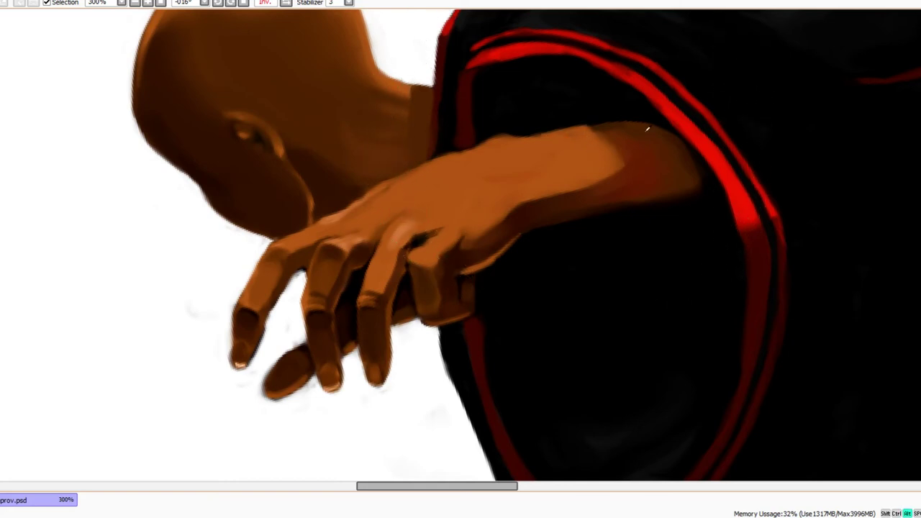
mouse_move(592, 126)
mouse_down()
mouse_move(629, 120)
mouse_move(602, 127)
mouse_move(603, 105)
mouse_move(655, 136)
mouse_move(669, 153)
mouse_move(683, 218)
mouse_move(688, 154)
mouse_move(676, 157)
mouse_move(675, 144)
mouse_move(696, 183)
mouse_up()
alt+click(573, 109)
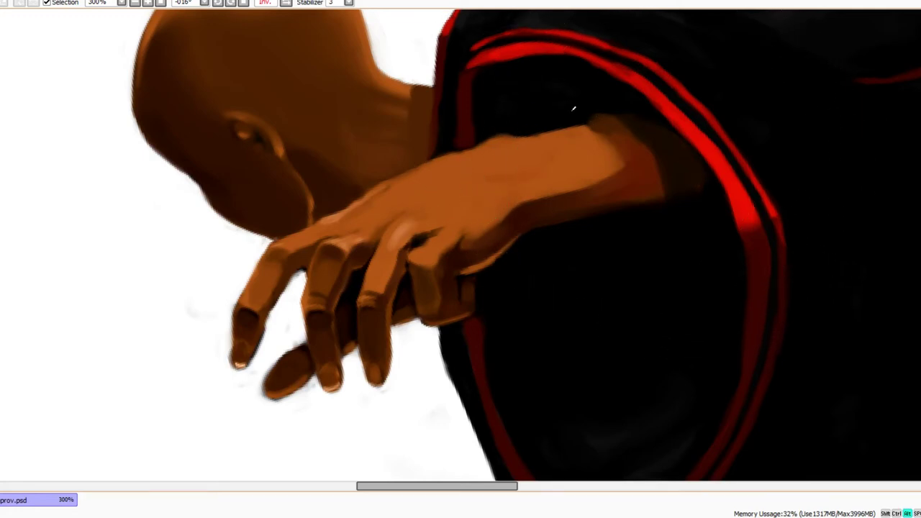
drag(582, 121, 602, 111)
Darken the bright jaw edge below the ear with sampled brown so it merges into the face shadow
key(c)
ctrl+alt+click(608, 153)
ctrl+alt+click(607, 153)
mouse_move(660, 226)
mouse_down()
mouse_move(541, 329)
mouse_move(528, 328)
mouse_up()
ctrl+click(534, 164)
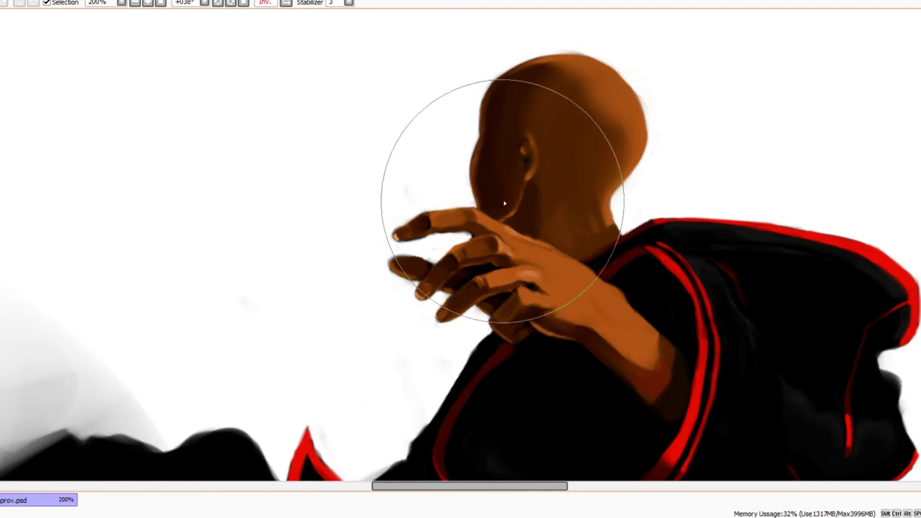
alt+click(534, 203)
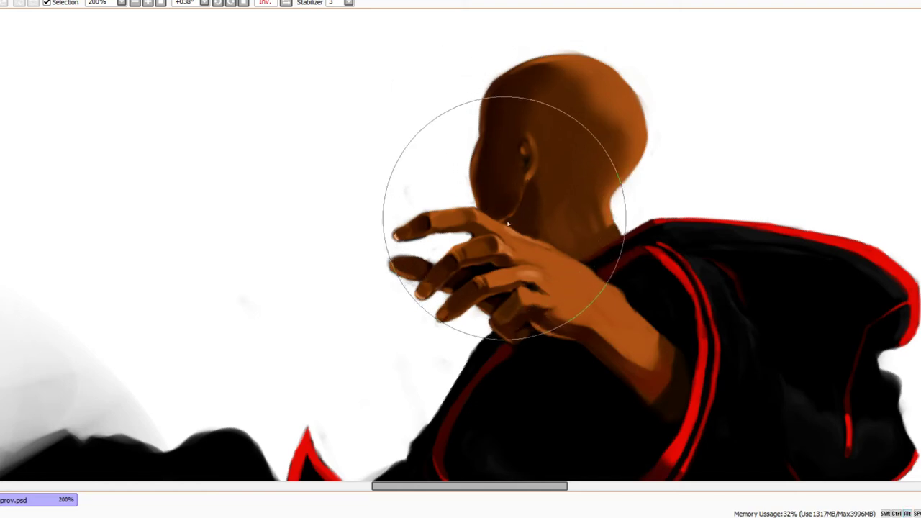
mouse_move(508, 222)
mouse_down()
mouse_move(500, 220)
mouse_move(518, 217)
mouse_up()
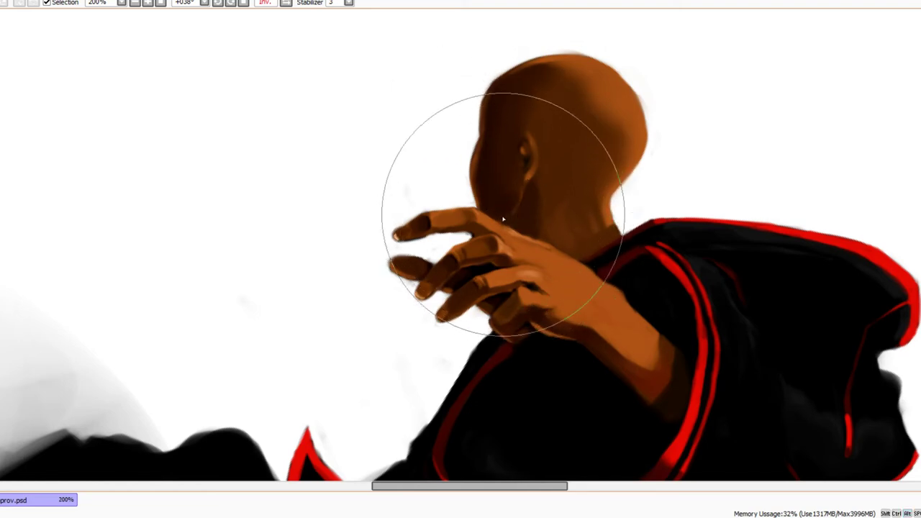
scroll(525, 201, up, 2)
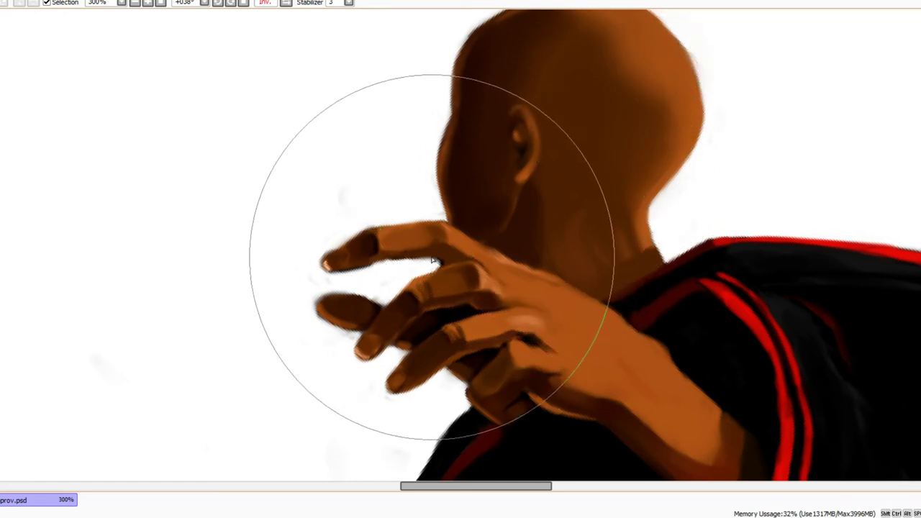
Erase the stray dark paint around the fingers with a smaller brush and reset the view to the whole figure
key(bracketleft)
key(bracketleft)
key(bracketleft)
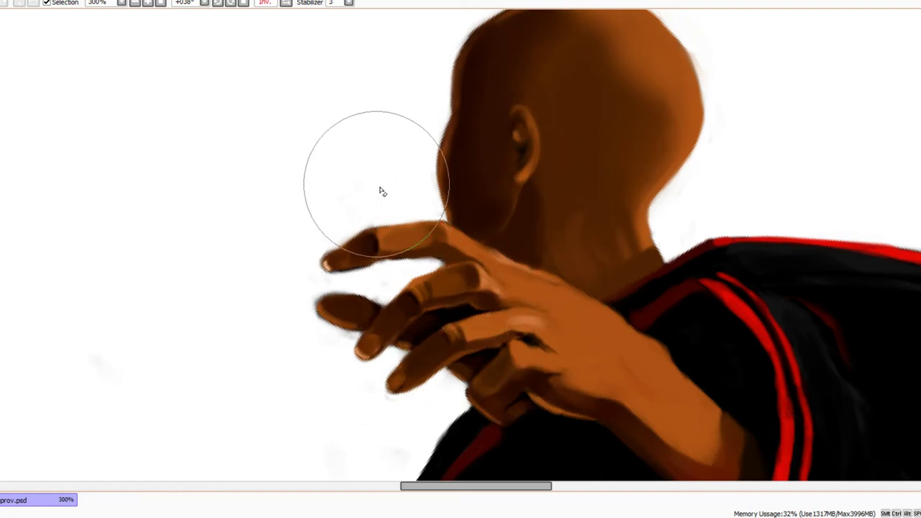
ctrl+alt+click(463, 213)
ctrl+alt+click(462, 214)
ctrl+alt+click(463, 214)
mouse_move(674, 195)
mouse_down()
mouse_move(651, 117)
mouse_move(581, 154)
mouse_move(626, 130)
mouse_move(618, 134)
mouse_up()
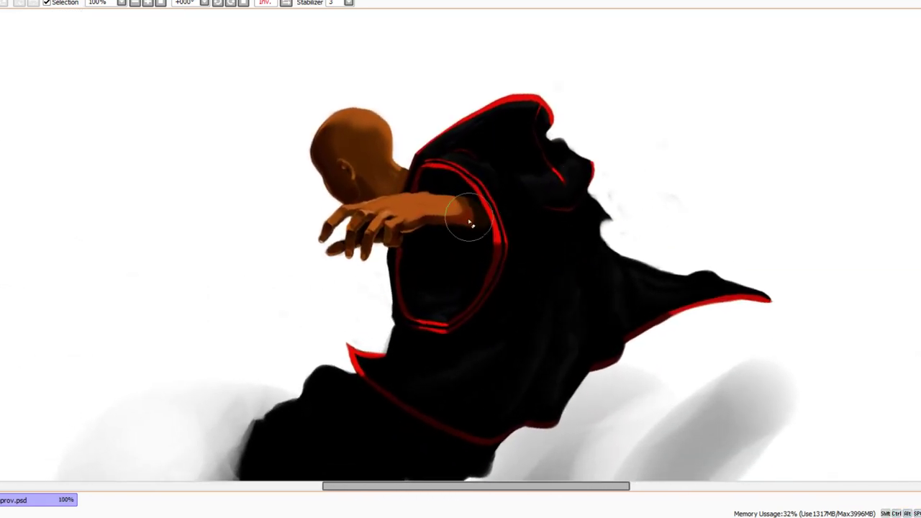
Soften the knuckle and underside shading of the hand and blend the forearm's reddish tone into the sleeve shadow
scroll(469, 223, up, 3)
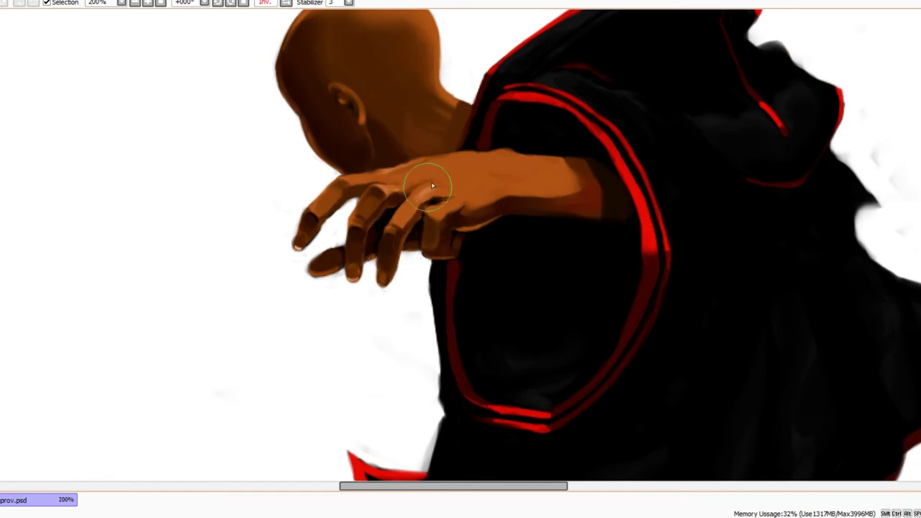
mouse_move(386, 256)
mouse_down()
mouse_move(381, 280)
mouse_move(489, 212)
mouse_move(448, 225)
mouse_move(518, 206)
mouse_move(466, 227)
mouse_move(512, 212)
mouse_up()
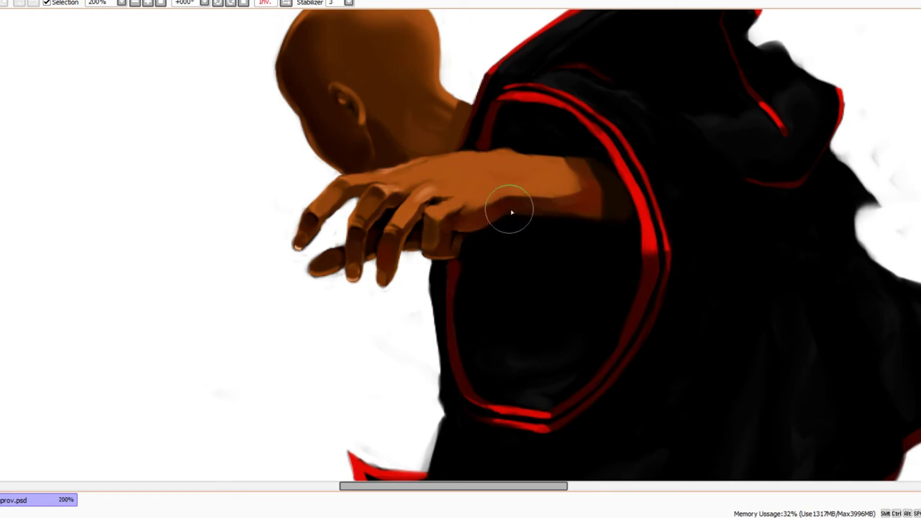
mouse_move(593, 207)
mouse_down()
mouse_move(592, 158)
mouse_move(601, 202)
mouse_move(580, 160)
mouse_move(598, 191)
mouse_up()
key(])
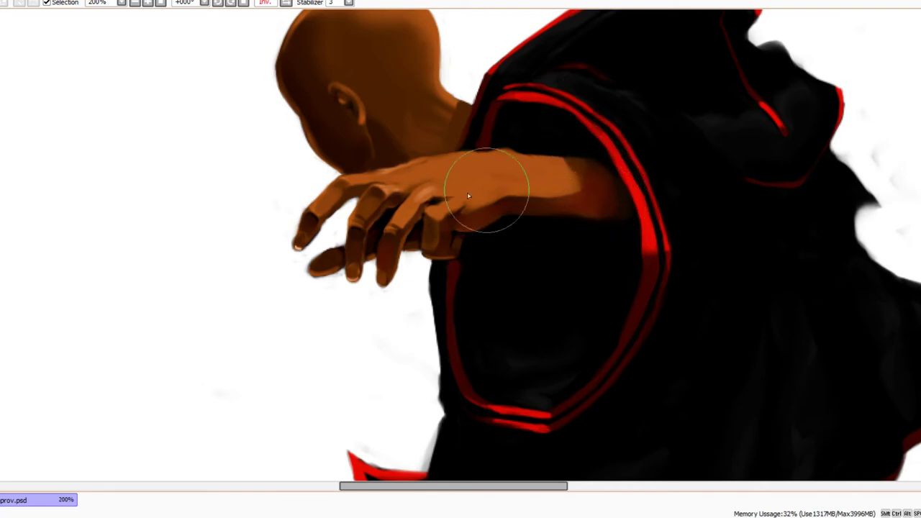
Refine the finger shading and tone down the pale tip of the outermost finger with sampled skin color
mouse_move(468, 195)
mouse_down()
mouse_move(353, 249)
mouse_move(356, 237)
mouse_move(355, 273)
mouse_move(338, 257)
mouse_up()
mouse_move(312, 216)
mouse_down()
mouse_move(309, 222)
mouse_move(352, 242)
mouse_move(305, 223)
mouse_move(324, 213)
mouse_move(323, 195)
mouse_move(303, 219)
mouse_up()
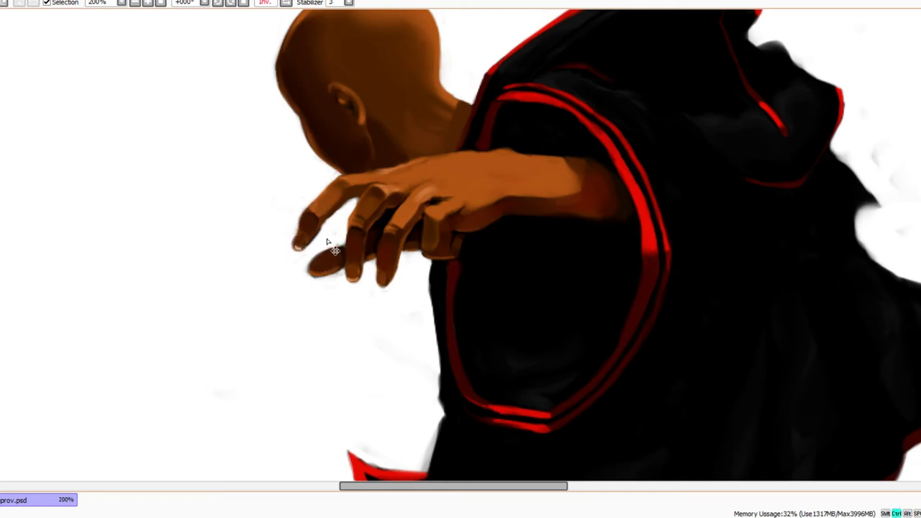
mouse_move(298, 235)
mouse_down()
mouse_move(352, 260)
mouse_move(347, 249)
mouse_move(346, 270)
mouse_move(318, 264)
mouse_move(437, 171)
mouse_move(349, 255)
mouse_move(382, 240)
mouse_move(344, 252)
mouse_move(289, 224)
mouse_move(306, 210)
mouse_up()
mouse_move(433, 199)
mouse_down()
mouse_move(416, 200)
mouse_move(419, 232)
mouse_move(408, 220)
mouse_move(358, 224)
mouse_move(383, 191)
mouse_move(368, 206)
mouse_move(359, 197)
mouse_move(331, 206)
mouse_move(281, 199)
mouse_move(312, 167)
mouse_up()
alt+click(411, 200)
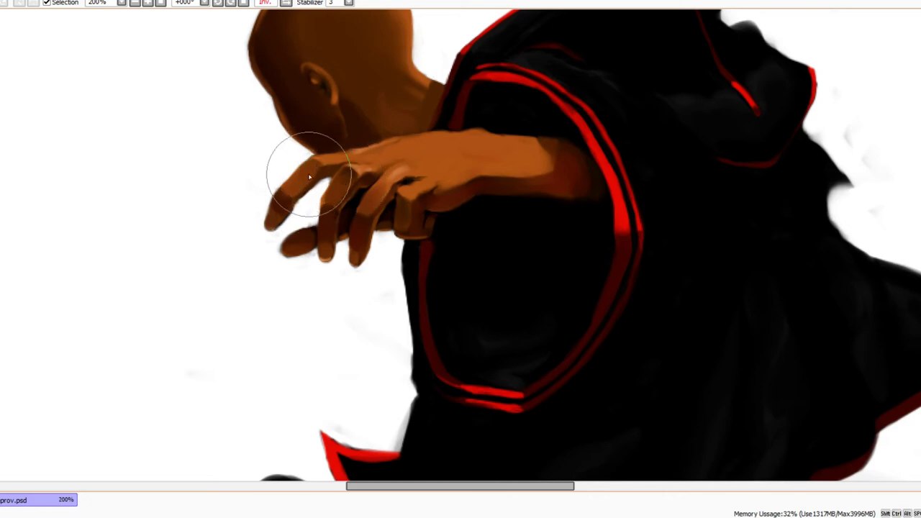
Deepen the shading on the outermost finger's knuckle and underside, adjusting the brush size for detail
key(])
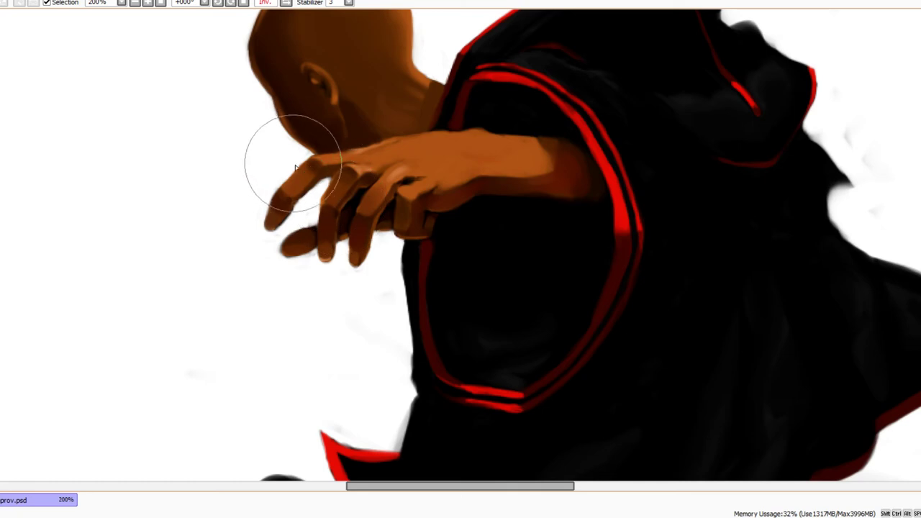
key(bracketleft)
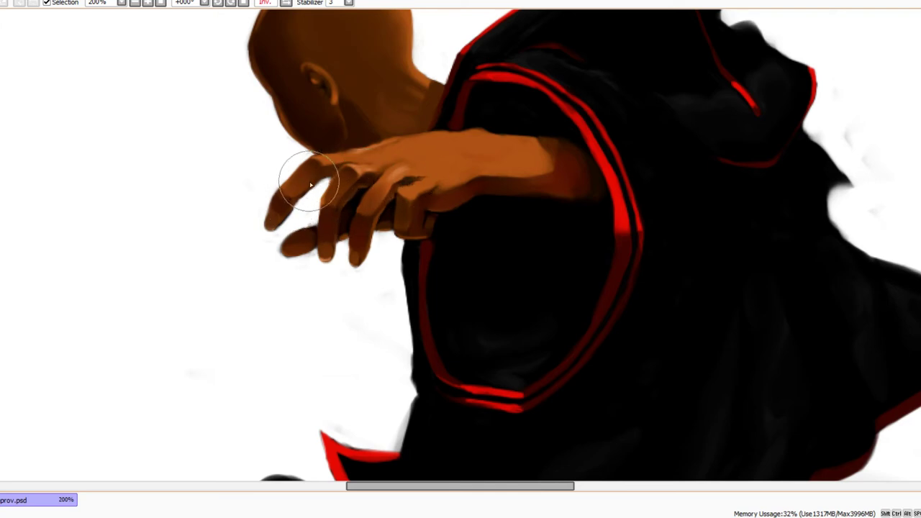
key(bracketright)
mouse_move(312, 185)
mouse_down()
mouse_move(300, 197)
mouse_move(322, 175)
mouse_up()
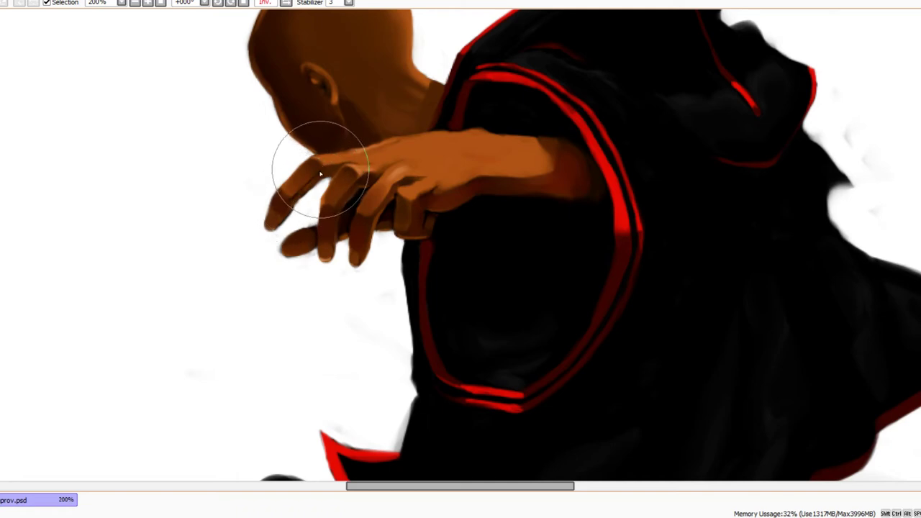
key(bracketleft)
key(bracketleft)
key(bracketleft)
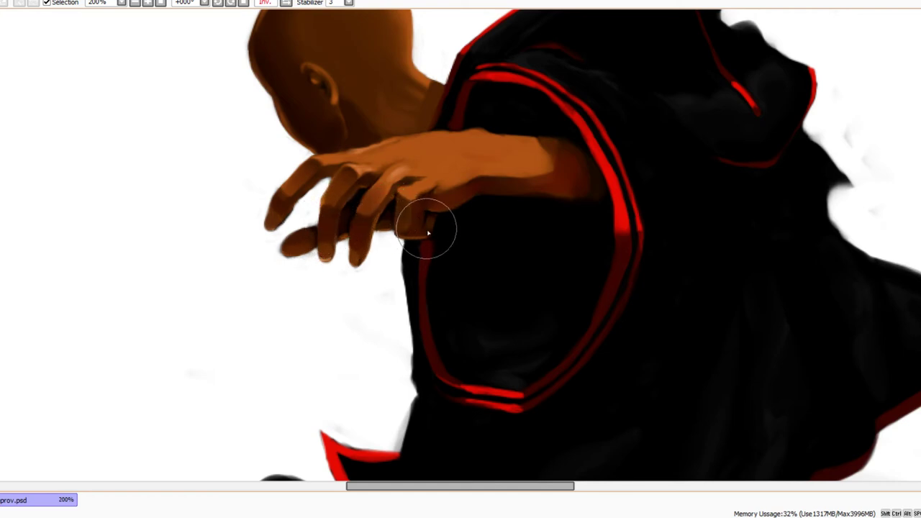
Darken the underside of the wrist and palm edge with reddish-brown shadow using sampled colors
key(])
key(])
key(])
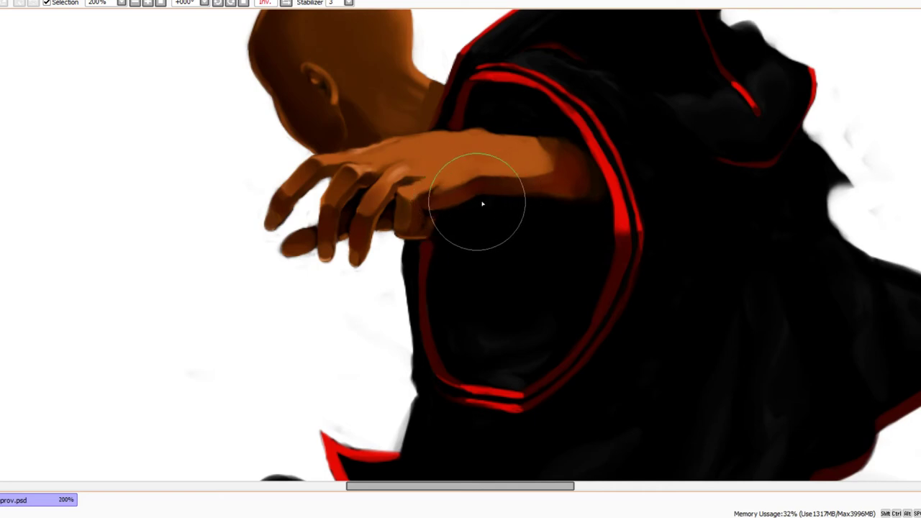
key(alt)
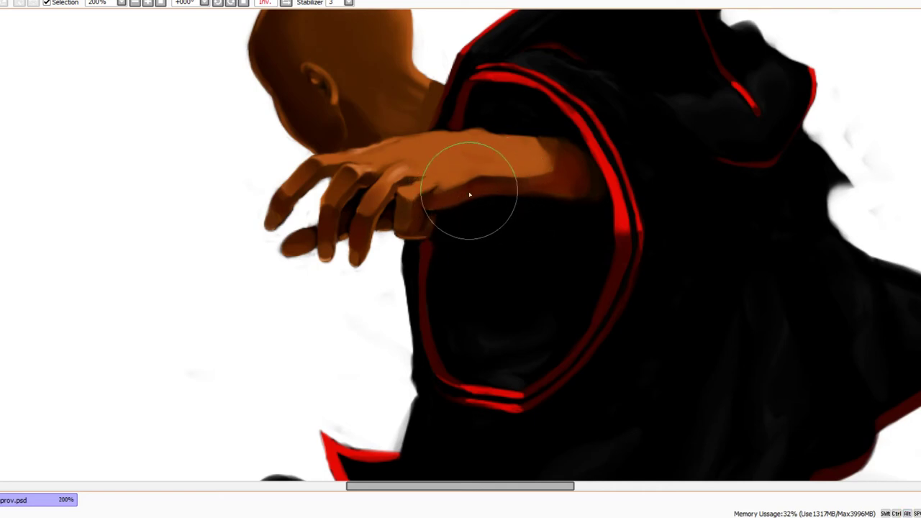
key(alt)
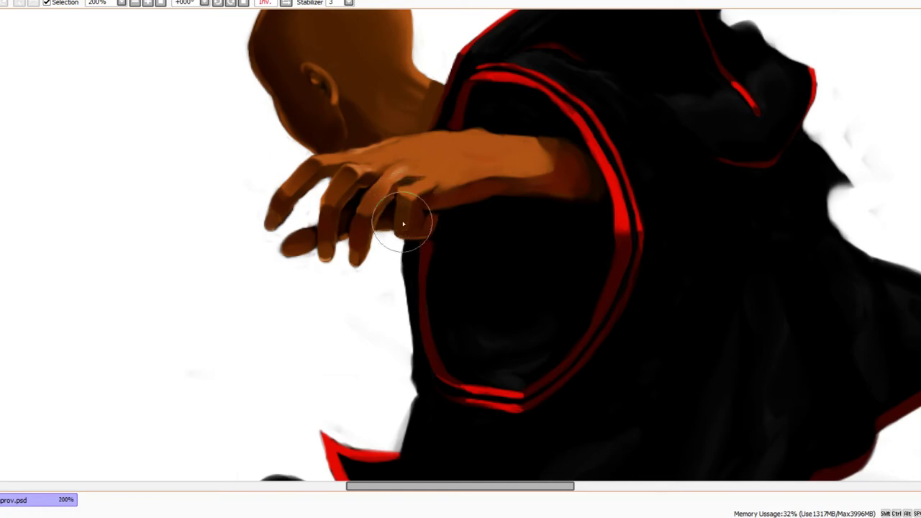
Blend the end of the forearm into the dark shadow inside the sleeve opening
drag(437, 170, 425, 182)
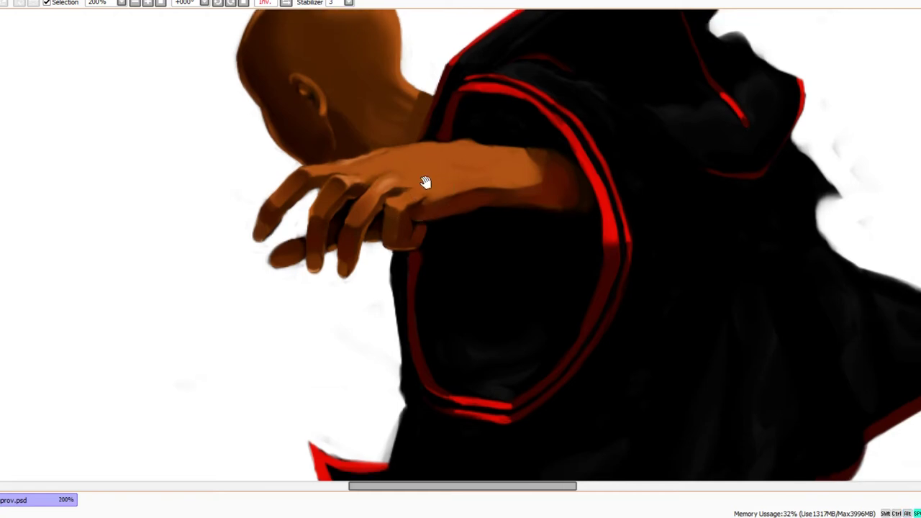
key(alt)
key(space)
drag(411, 154, 414, 173)
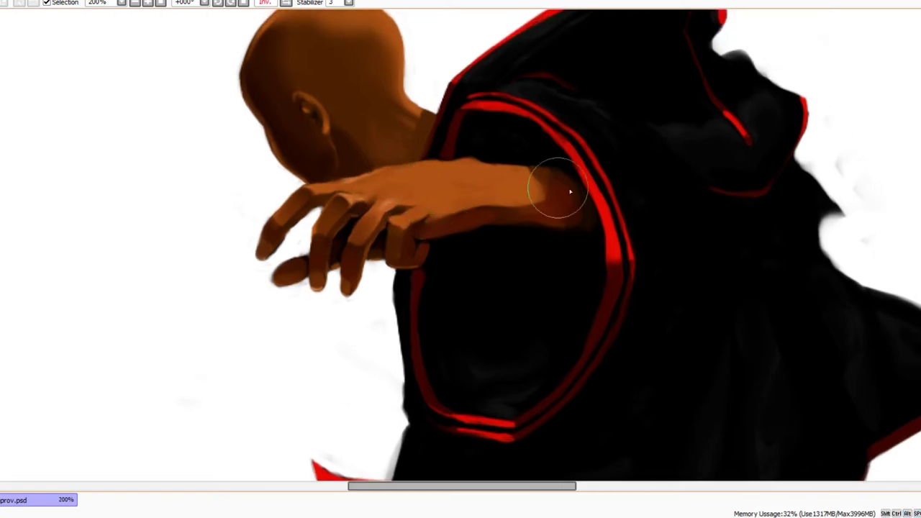
mouse_move(536, 182)
mouse_down()
mouse_move(539, 193)
mouse_move(531, 176)
mouse_up()
Erase the rounded top of the gray smoke beside the front leg to give it a slanted edge
scroll(481, 188, down, 5)
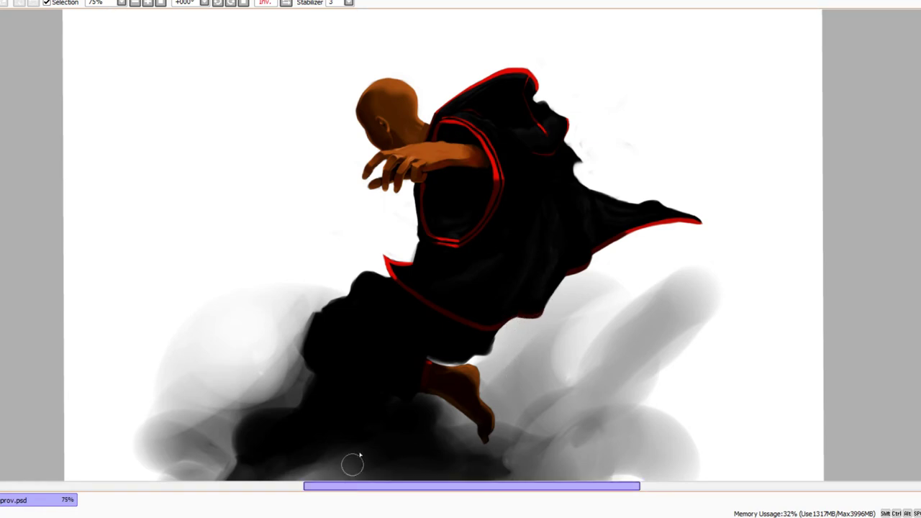
scroll(417, 263, up, 1)
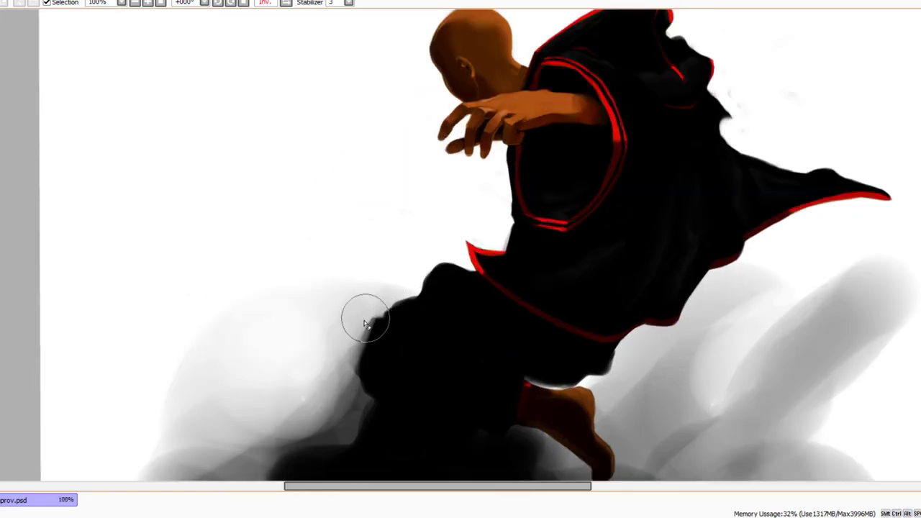
mouse_move(374, 317)
mouse_down()
mouse_move(399, 273)
mouse_move(310, 331)
mouse_move(321, 300)
mouse_move(318, 332)
mouse_move(289, 379)
mouse_up()
scroll(374, 226, down, 2)
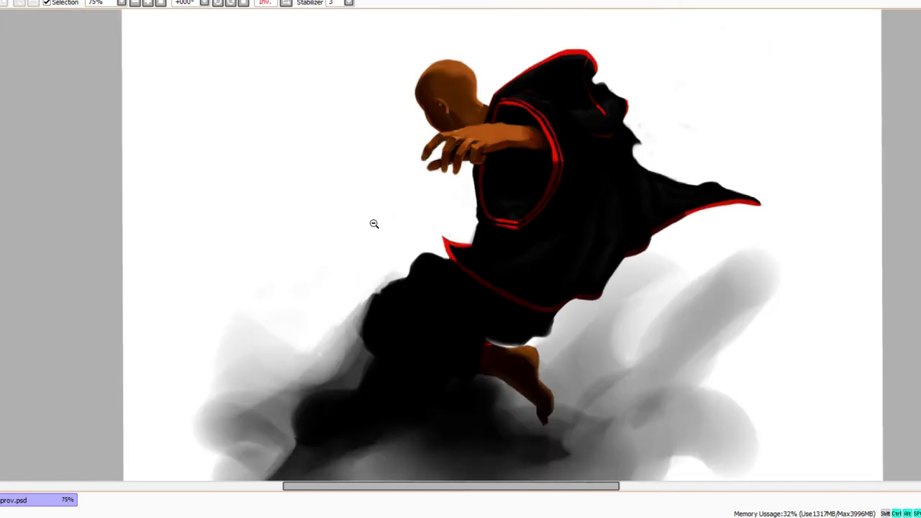
scroll(349, 238, up, 2)
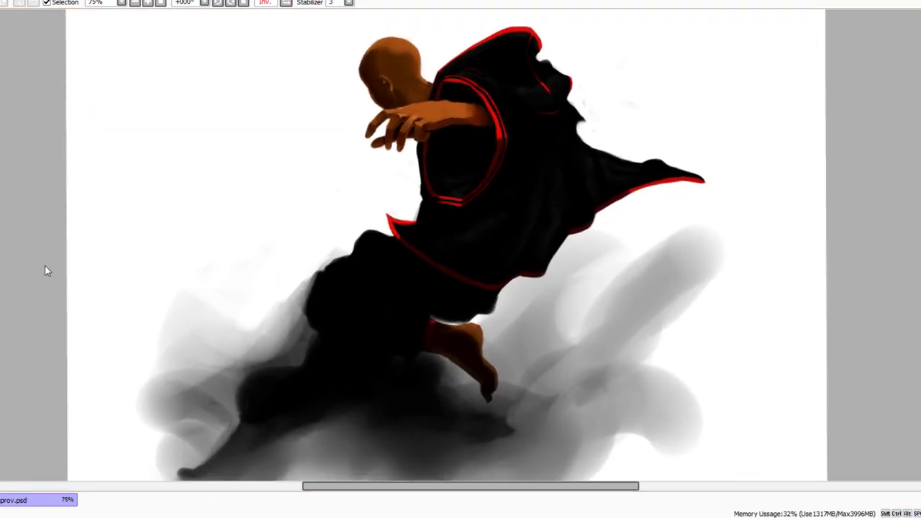
Paint a dark blue background behind the head and upper robe with a much larger brush
drag(269, 210, 230, 230)
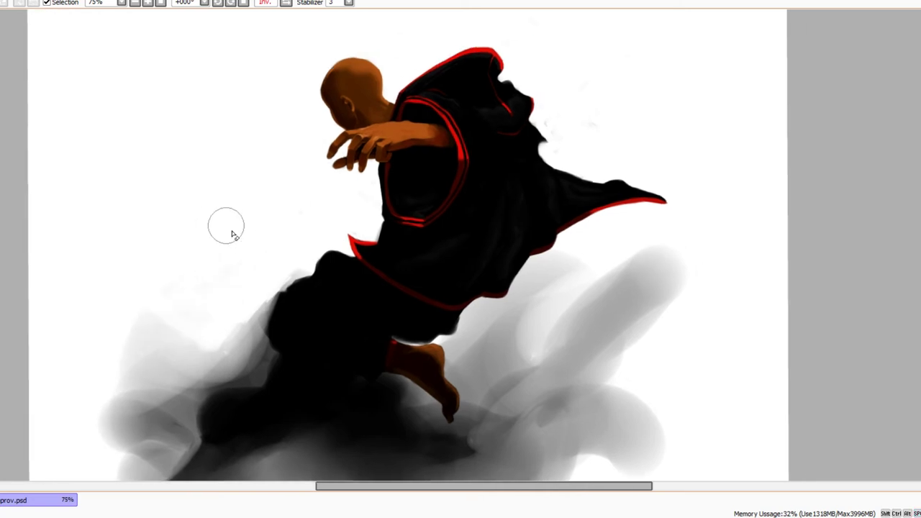
key(bracketright)
key(bracketright)
key(bracketright)
key(bracketright)
key(bracketright)
key(bracketright)
key(bracketright)
key(bracketright)
key(bracketright)
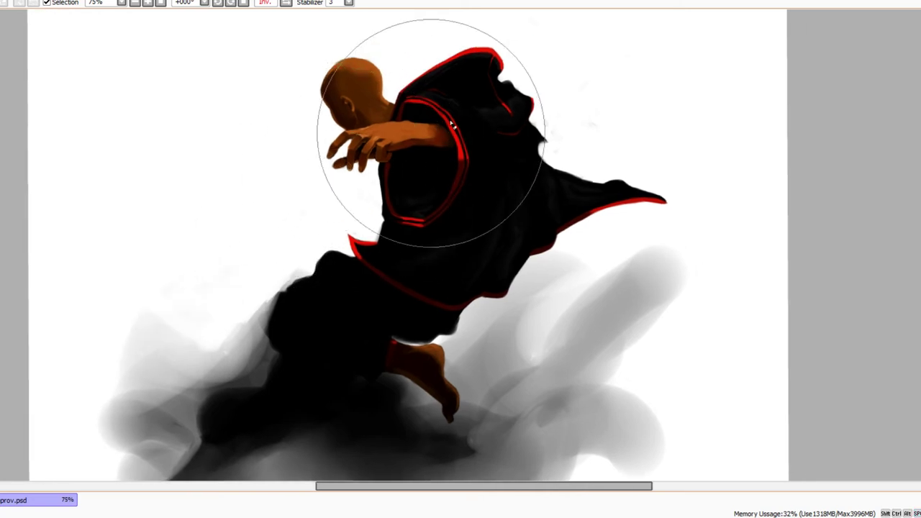
right_click(772, 50)
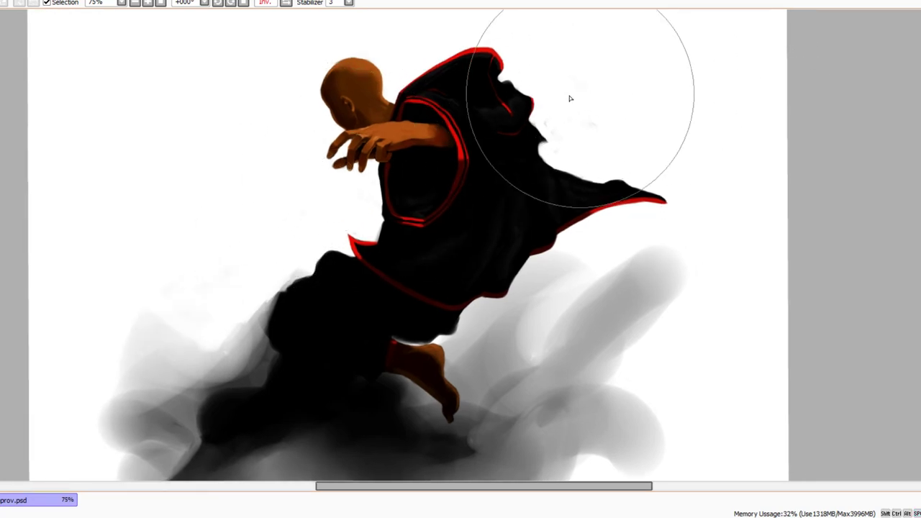
mouse_move(569, 96)
mouse_down()
mouse_move(548, 126)
mouse_move(568, 107)
mouse_up()
mouse_move(472, 164)
mouse_down()
mouse_move(420, 223)
mouse_move(388, 219)
mouse_move(375, 194)
mouse_move(347, 212)
mouse_move(318, 253)
mouse_move(287, 234)
mouse_move(326, 96)
mouse_move(336, 103)
mouse_move(360, 72)
mouse_move(354, 40)
mouse_move(495, 66)
mouse_move(516, 32)
mouse_move(435, 47)
mouse_move(291, 114)
mouse_move(315, 62)
mouse_move(306, 69)
mouse_move(295, 154)
mouse_move(326, 168)
mouse_move(284, 125)
mouse_up()
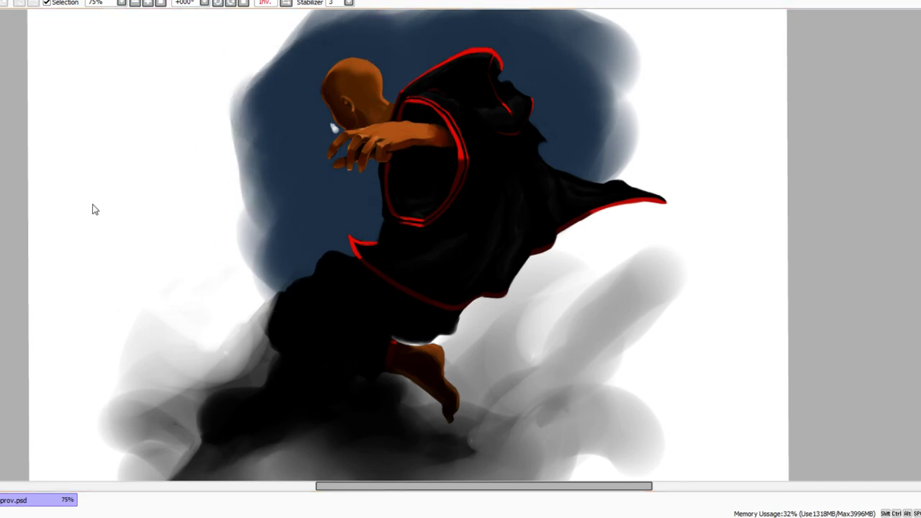
Fill the white gap between the face and fingers with dark blue, then enlarge the brush again
key(bracketleft)
key(bracketleft)
key(bracketleft)
key(bracketleft)
key(bracketleft)
key(bracketleft)
key(bracketleft)
key(bracketright)
key(bracketright)
key(bracketright)
key(bracketright)
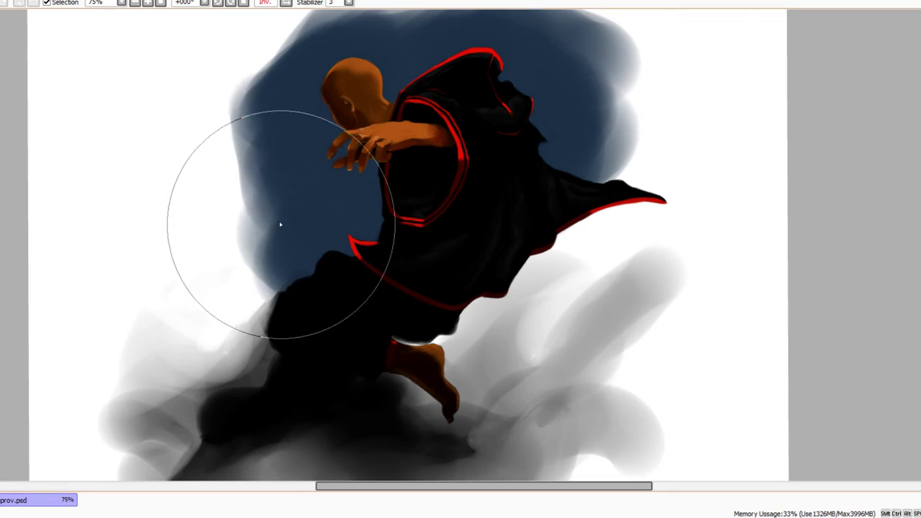
Extend the dark blue sky outward around the figure and paint lighter blue over the gray smoke below
mouse_move(278, 222)
mouse_down()
mouse_move(248, 208)
mouse_move(235, 160)
mouse_move(285, 83)
mouse_up()
mouse_move(590, 145)
mouse_down()
mouse_move(618, 193)
mouse_move(665, 174)
mouse_move(642, 164)
mouse_up()
key(space)
mouse_move(590, 88)
mouse_down()
mouse_move(586, 129)
mouse_move(641, 121)
mouse_move(381, 14)
mouse_move(257, 112)
mouse_up()
scroll(285, 166, down, 3)
mouse_move(285, 166)
mouse_down()
mouse_move(293, 190)
mouse_move(346, 209)
mouse_move(274, 167)
mouse_move(273, 193)
mouse_move(613, 212)
mouse_move(669, 173)
mouse_up()
mouse_move(547, 306)
mouse_down()
mouse_move(504, 333)
mouse_move(448, 339)
mouse_move(561, 370)
mouse_move(311, 446)
mouse_up()
drag(265, 381, 204, 368)
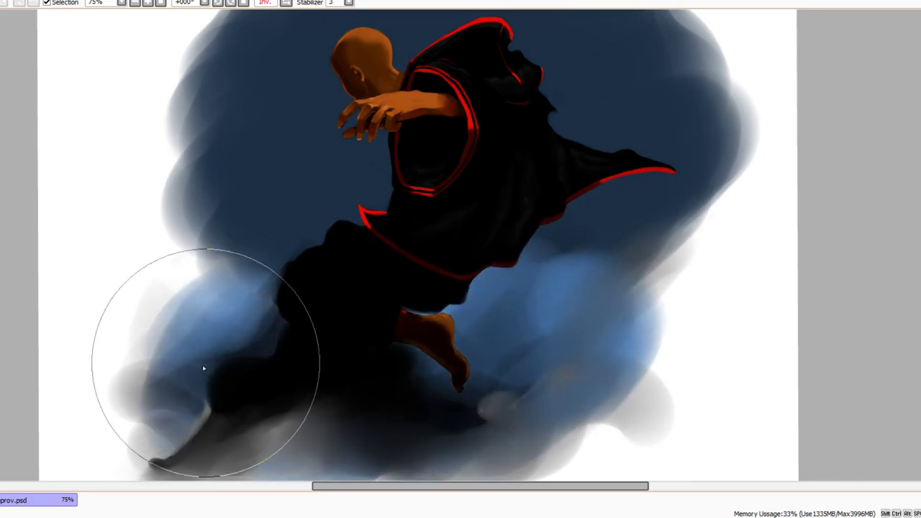
Build up light blue mist around the front leg and raise it toward the robe's pointed hem
ctrl+alt+click(255, 367)
drag(257, 384, 263, 335)
mouse_move(275, 360)
mouse_down()
mouse_move(323, 350)
mouse_move(463, 353)
mouse_move(283, 387)
mouse_move(201, 374)
mouse_move(280, 263)
mouse_move(244, 243)
mouse_move(262, 236)
mouse_up()
drag(275, 283, 286, 296)
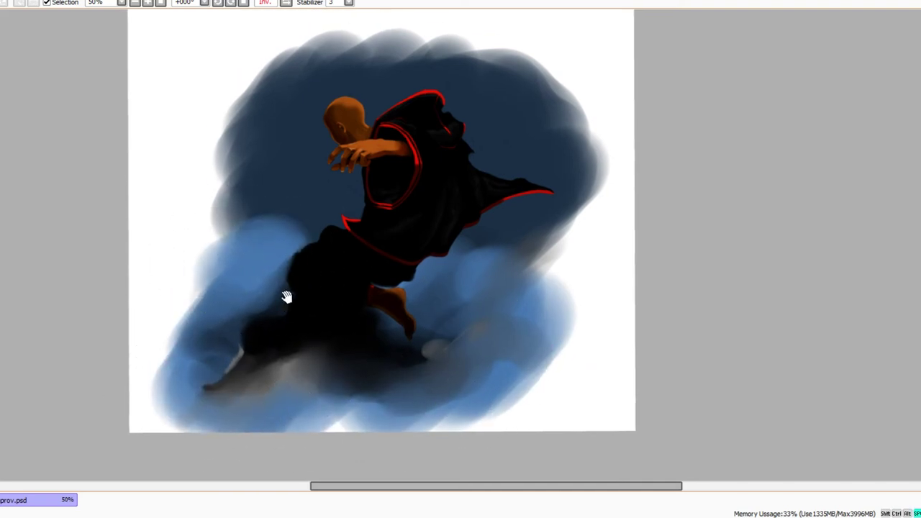
mouse_move(271, 238)
mouse_down()
mouse_move(320, 223)
mouse_move(312, 204)
mouse_move(282, 204)
mouse_move(285, 311)
mouse_move(249, 353)
mouse_move(267, 341)
mouse_move(279, 302)
mouse_move(260, 246)
mouse_up()
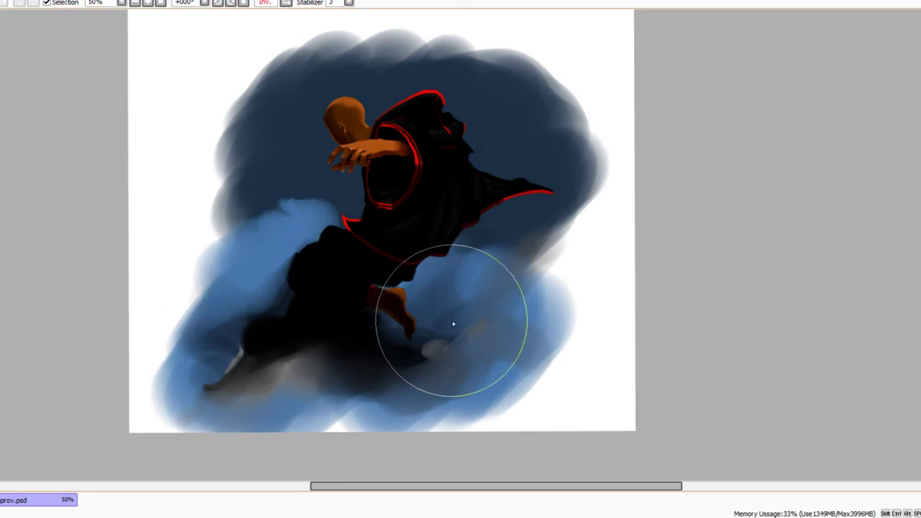
Blend the gray smoke and leg shadow into the blue mist and soften its transition to the dark sky
key(n)
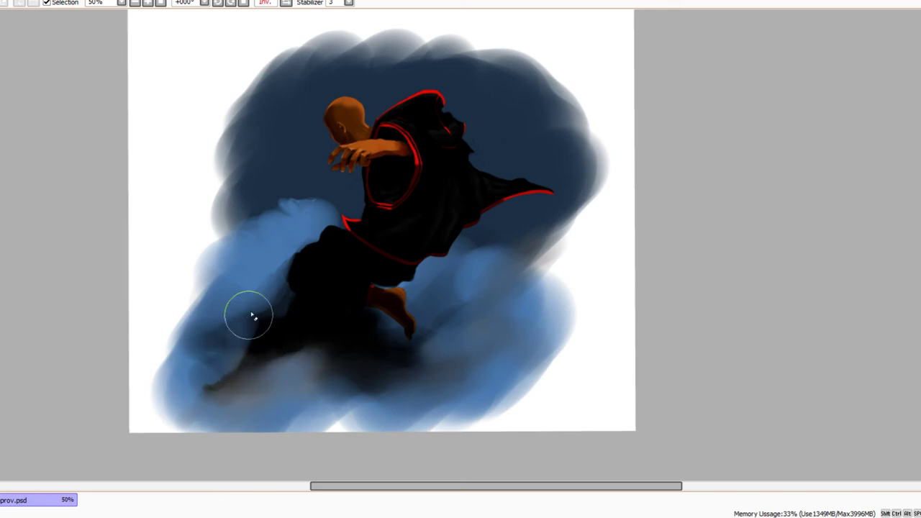
mouse_move(253, 316)
mouse_down()
mouse_move(189, 333)
mouse_move(245, 291)
mouse_up()
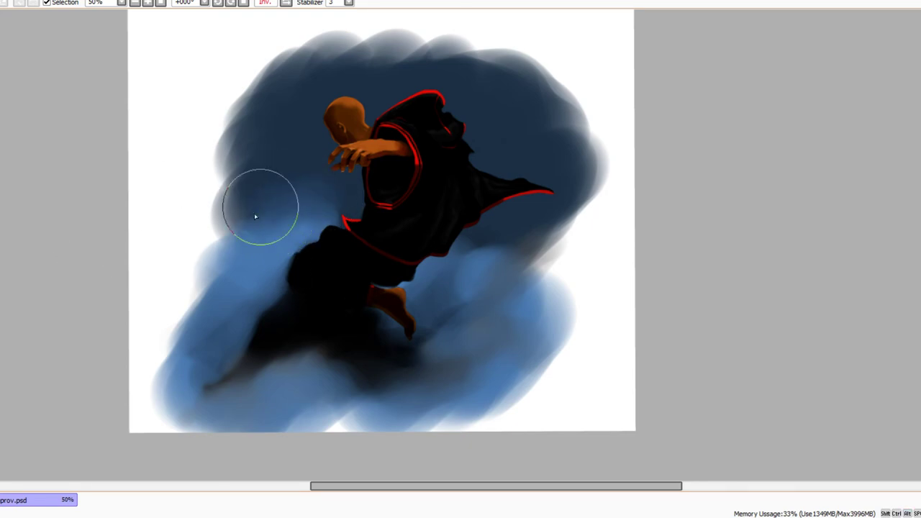
drag(246, 244, 340, 273)
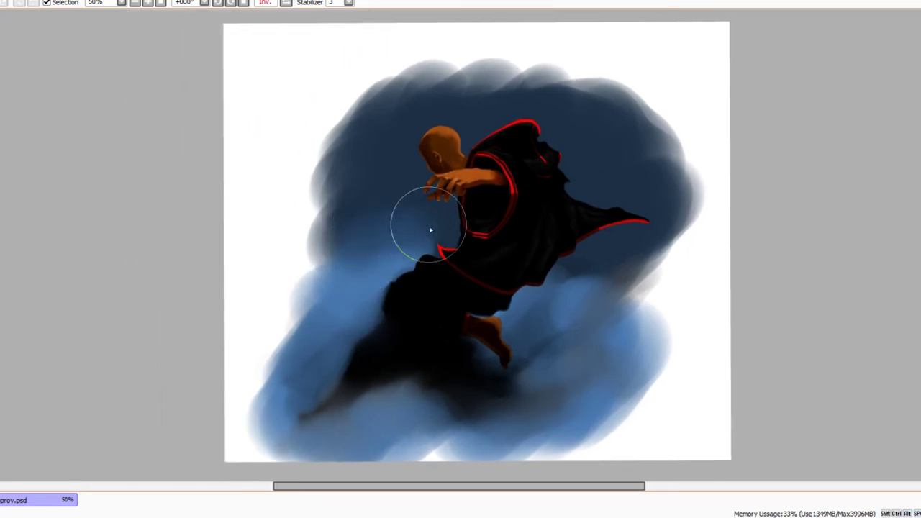
mouse_move(341, 257)
mouse_down()
mouse_move(302, 257)
mouse_move(295, 231)
mouse_up()
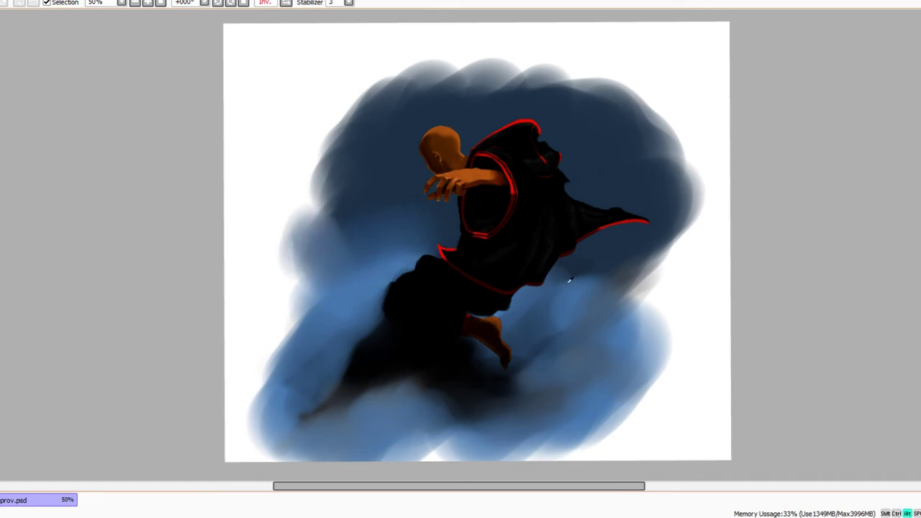
Paint sampled dark blue over the mist beneath the robe's trailing tail and out to its side
mouse_move(583, 288)
mouse_down()
mouse_move(557, 274)
mouse_move(625, 280)
mouse_move(651, 239)
mouse_up()
key(])
mouse_move(637, 283)
mouse_down()
mouse_move(682, 244)
mouse_move(669, 243)
mouse_move(690, 213)
mouse_move(612, 295)
mouse_move(578, 295)
mouse_move(557, 310)
mouse_move(587, 275)
mouse_move(577, 254)
mouse_up()
key([)
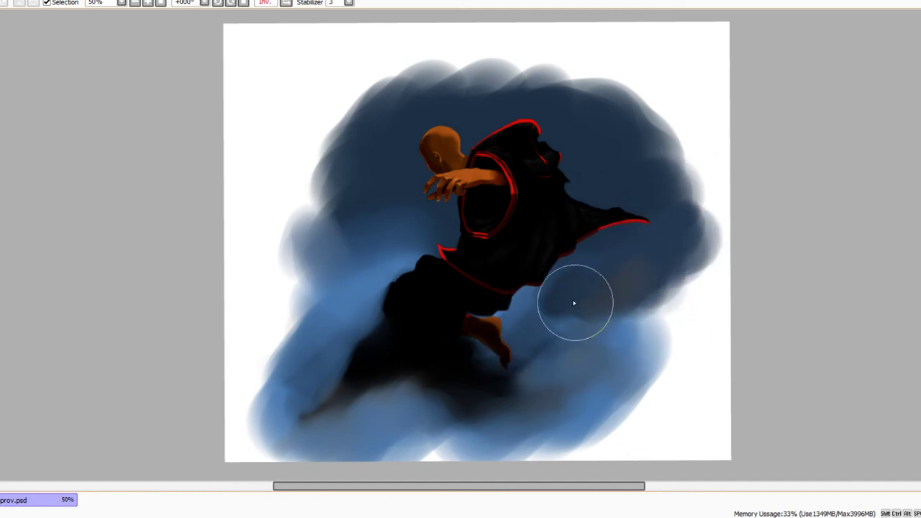
mouse_move(607, 325)
mouse_down()
mouse_move(651, 289)
mouse_move(663, 227)
mouse_up()
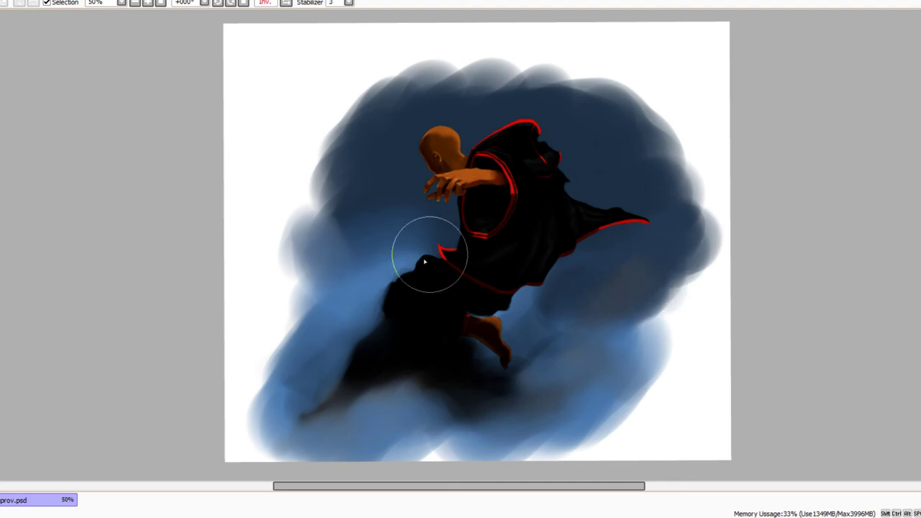
Spread sampled light blue over the lower background on both sides of the figure with a larger brush
key(bracketright)
key(bracketright)
alt+click(381, 277)
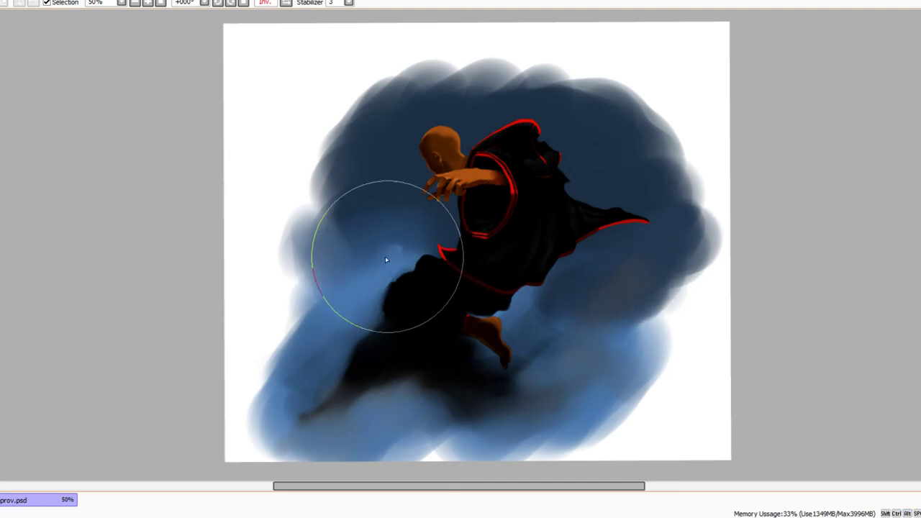
mouse_move(587, 283)
mouse_down()
mouse_move(581, 305)
mouse_move(554, 312)
mouse_move(598, 302)
mouse_move(607, 310)
mouse_move(631, 272)
mouse_move(659, 278)
mouse_move(647, 348)
mouse_move(654, 334)
mouse_move(661, 342)
mouse_move(648, 405)
mouse_up()
mouse_move(313, 333)
mouse_down()
mouse_move(330, 266)
mouse_move(321, 287)
mouse_up()
Widen the dark blue upper background with a sampled tone to even out its scalloped outline
alt+click(394, 169)
mouse_move(394, 170)
mouse_down()
mouse_move(350, 165)
mouse_move(320, 186)
mouse_move(332, 127)
mouse_move(378, 100)
mouse_move(362, 125)
mouse_move(374, 100)
mouse_move(320, 190)
mouse_up()
mouse_move(597, 85)
mouse_down()
mouse_move(628, 93)
mouse_move(620, 103)
mouse_move(645, 144)
mouse_move(680, 169)
mouse_up()
mouse_move(539, 93)
mouse_down()
mouse_move(413, 91)
mouse_move(348, 208)
mouse_move(346, 267)
mouse_move(315, 260)
mouse_move(372, 240)
mouse_move(346, 249)
mouse_move(432, 263)
mouse_move(379, 192)
mouse_up()
Soften the boundary between dark sky and light blue mist below the robe tail and along the outer edge
key(bracketleft)
key(bracketleft)
key(bracketleft)
key(bracketleft)
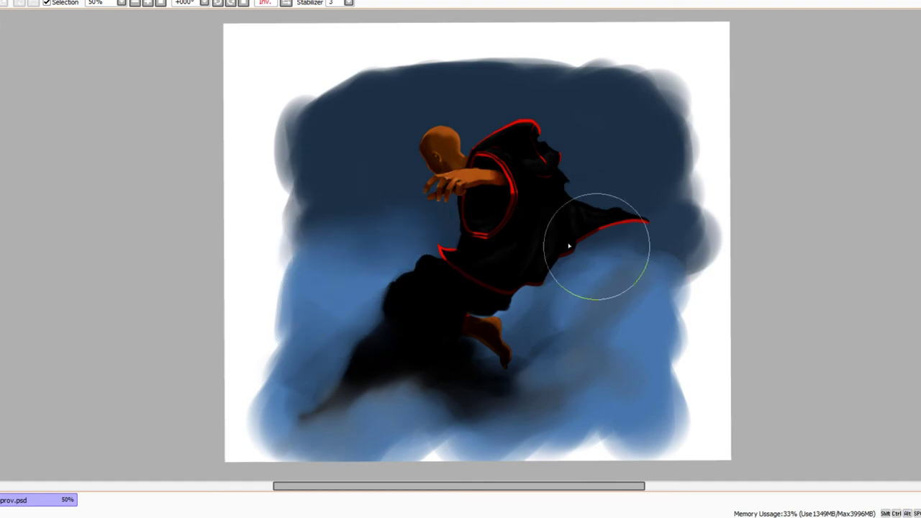
drag(604, 245, 711, 245)
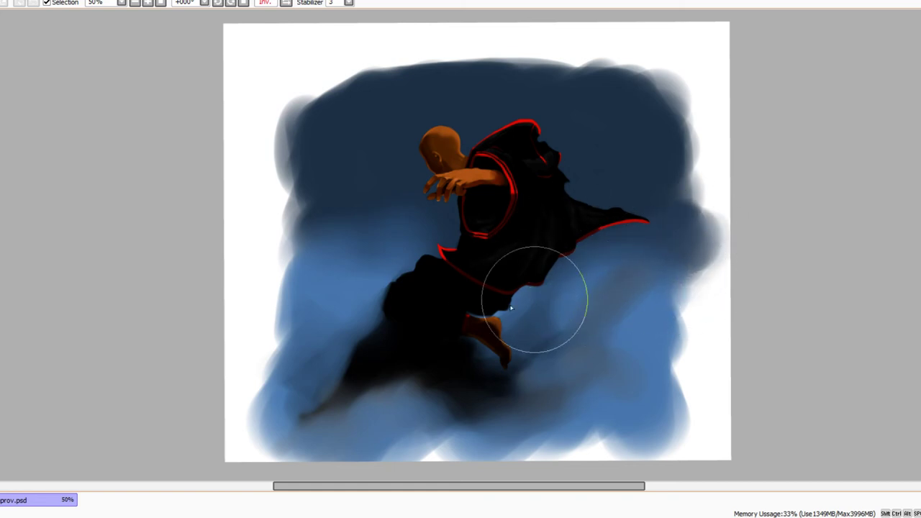
mouse_move(328, 353)
mouse_down()
mouse_move(330, 278)
mouse_move(304, 230)
mouse_move(282, 253)
mouse_up()
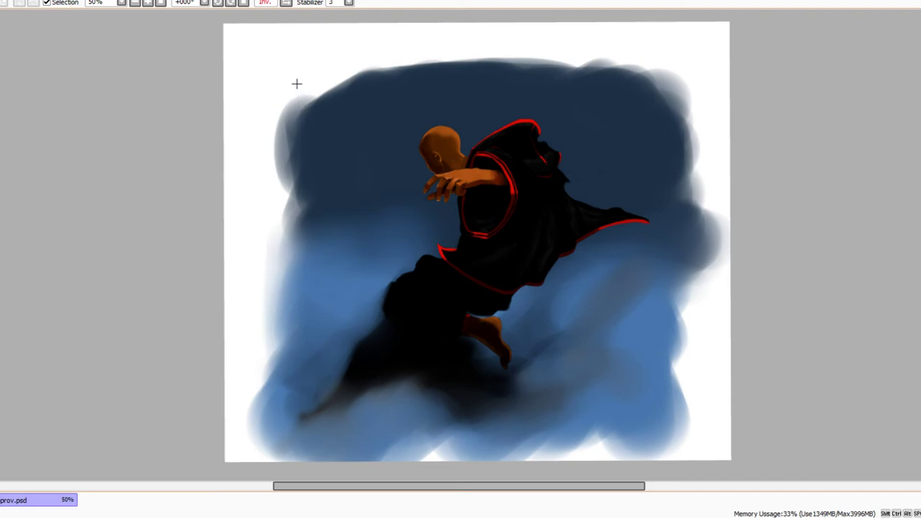
Extend the dark and light blue background outward to the canvas's left edge, clearing the trial rectangular selection
drag(449, 278, 660, 439)
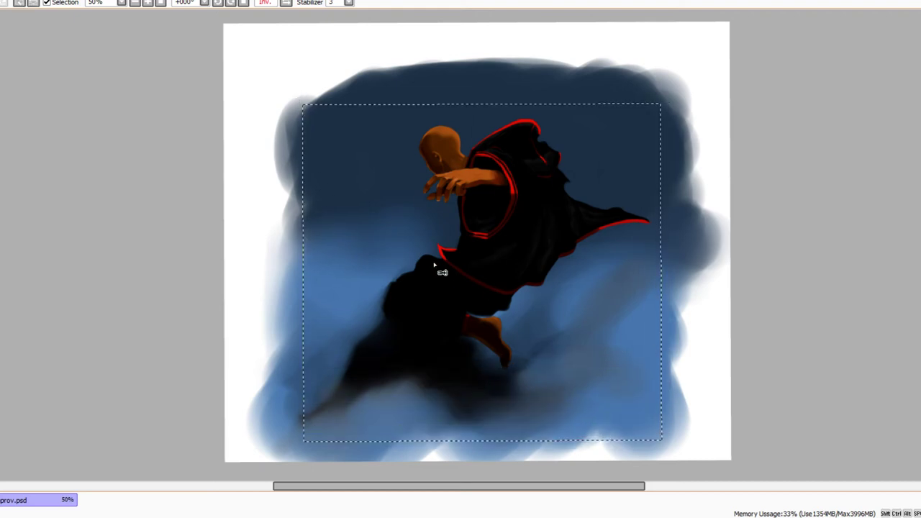
mouse_move(365, 121)
mouse_down()
mouse_move(305, 108)
mouse_move(265, 146)
mouse_move(305, 138)
mouse_move(265, 233)
mouse_move(299, 219)
mouse_move(267, 238)
mouse_move(279, 155)
mouse_move(310, 266)
mouse_move(285, 280)
mouse_move(272, 262)
mouse_move(265, 329)
mouse_move(281, 328)
mouse_move(255, 428)
mouse_move(263, 277)
mouse_move(302, 248)
mouse_move(313, 255)
mouse_move(262, 256)
mouse_up()
key(c)
drag(279, 440, 270, 440)
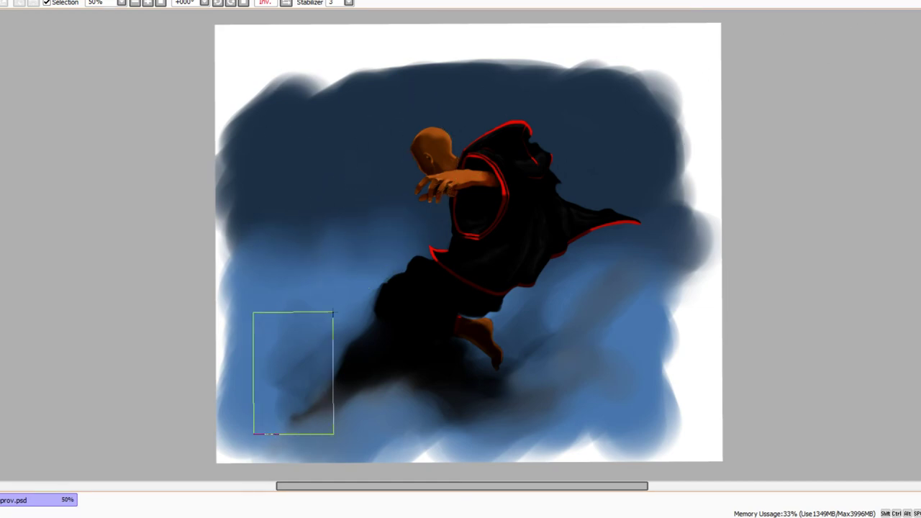
Crop the canvas to a rectangular selection enclosing the figure and the painted blue background
drag(333, 312, 655, 108)
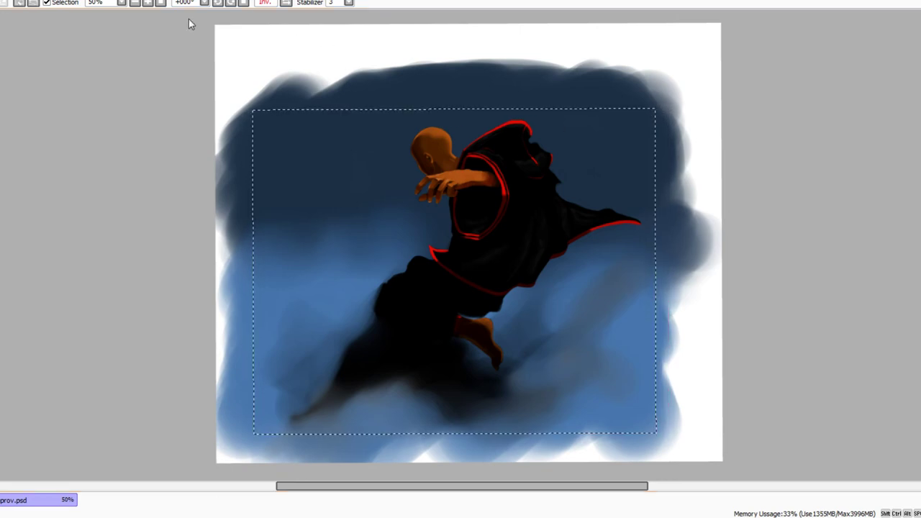
click(96, 29)
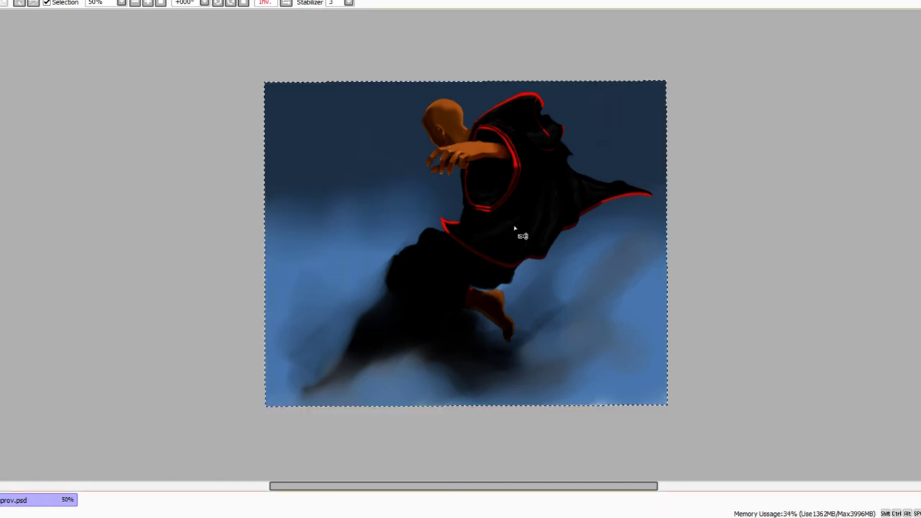
Cover the pale leftover patches along the picture's lower right edge with light blue using a large soft brush
ctrl+click(609, 351)
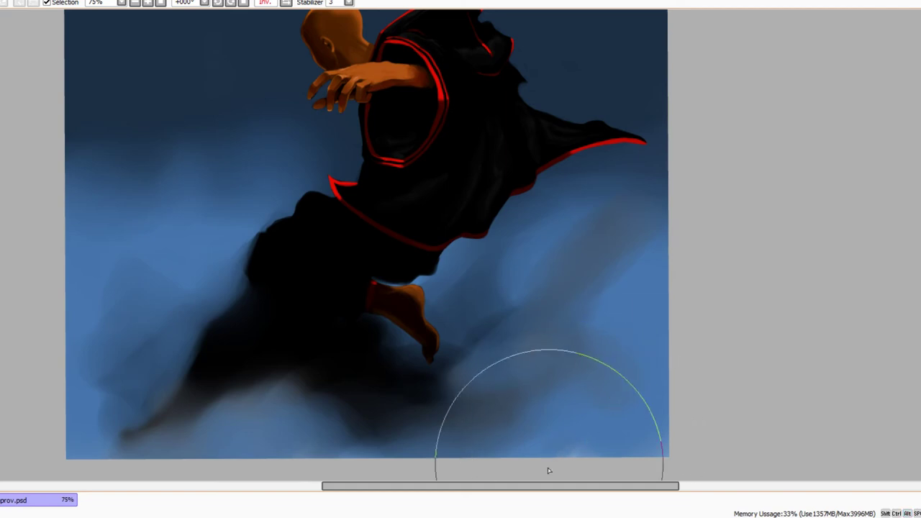
drag(548, 469, 602, 437)
drag(641, 323, 637, 310)
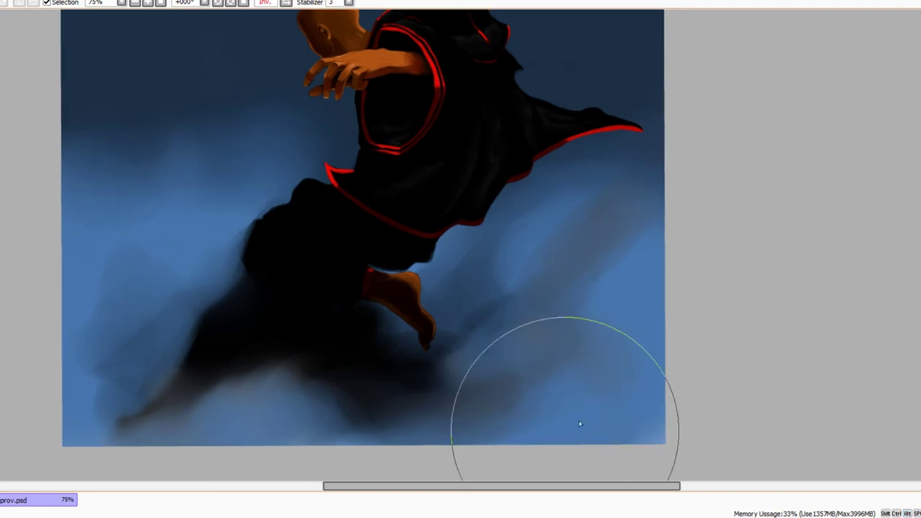
drag(549, 416, 663, 403)
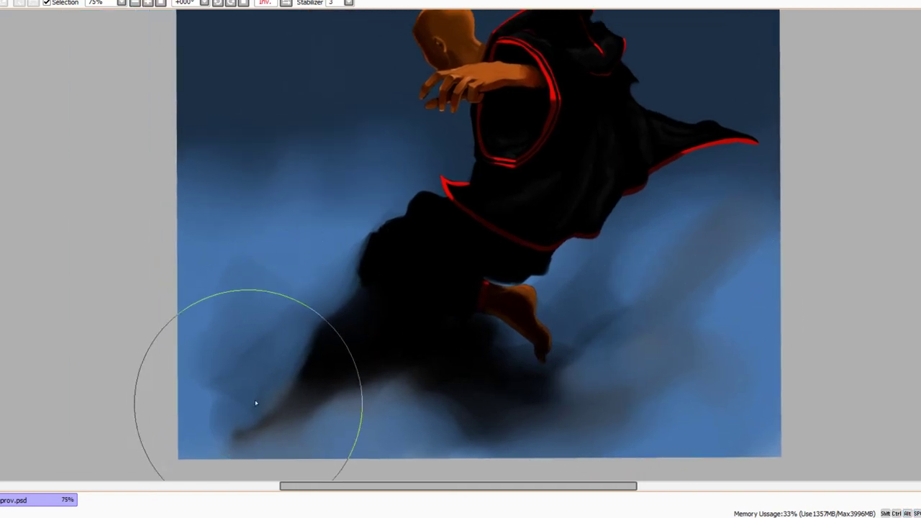
Brush lighter blue mist into the dark boundary left of the figure and along the mist below the robe's tail
key(space)
drag(284, 350, 280, 481)
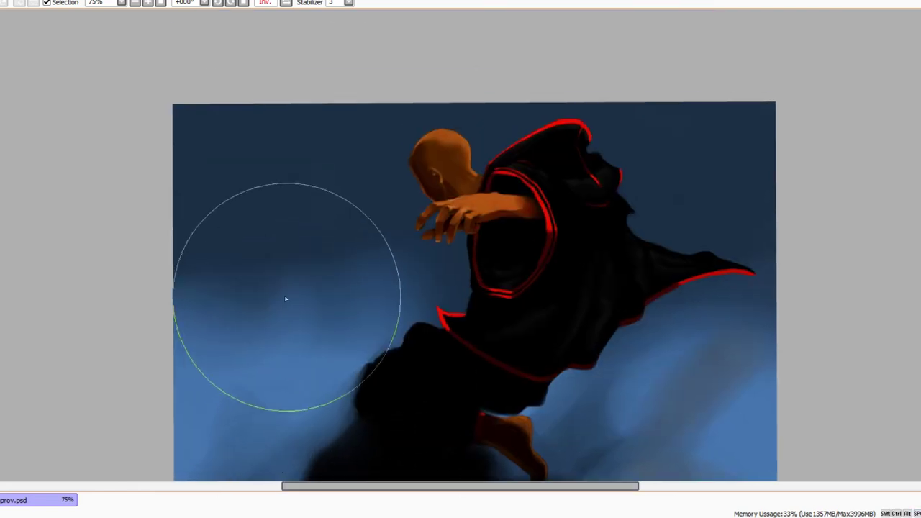
drag(257, 291, 272, 330)
key(bracketleft)
key(bracketleft)
key(bracketleft)
mouse_move(279, 275)
mouse_down()
mouse_move(259, 287)
mouse_move(229, 334)
mouse_move(264, 356)
mouse_move(359, 348)
mouse_move(307, 395)
mouse_move(220, 427)
mouse_up()
mouse_move(676, 362)
mouse_down()
mouse_move(784, 386)
mouse_move(613, 339)
mouse_move(741, 301)
mouse_up()
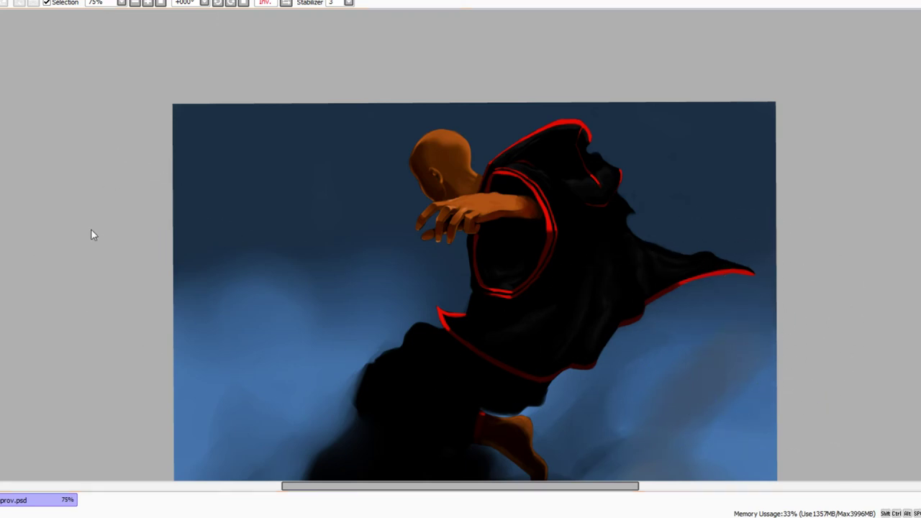
Paint light blue over the grey streak right of the foot and the murky mist beneath the lower robe
mouse_move(681, 415)
mouse_down()
mouse_move(588, 290)
mouse_move(595, 304)
mouse_move(562, 298)
mouse_move(564, 309)
mouse_move(623, 275)
mouse_move(634, 246)
mouse_move(621, 339)
mouse_move(644, 344)
mouse_move(507, 423)
mouse_move(572, 406)
mouse_move(570, 423)
mouse_move(441, 462)
mouse_move(412, 451)
mouse_move(488, 461)
mouse_move(524, 403)
mouse_move(490, 357)
mouse_move(468, 368)
mouse_move(492, 391)
mouse_move(486, 375)
mouse_move(455, 407)
mouse_move(469, 420)
mouse_move(374, 435)
mouse_move(530, 426)
mouse_move(530, 390)
mouse_move(616, 365)
mouse_move(545, 269)
mouse_up()
key(bracketright)
key(bracketright)
key(bracketright)
drag(362, 407, 348, 388)
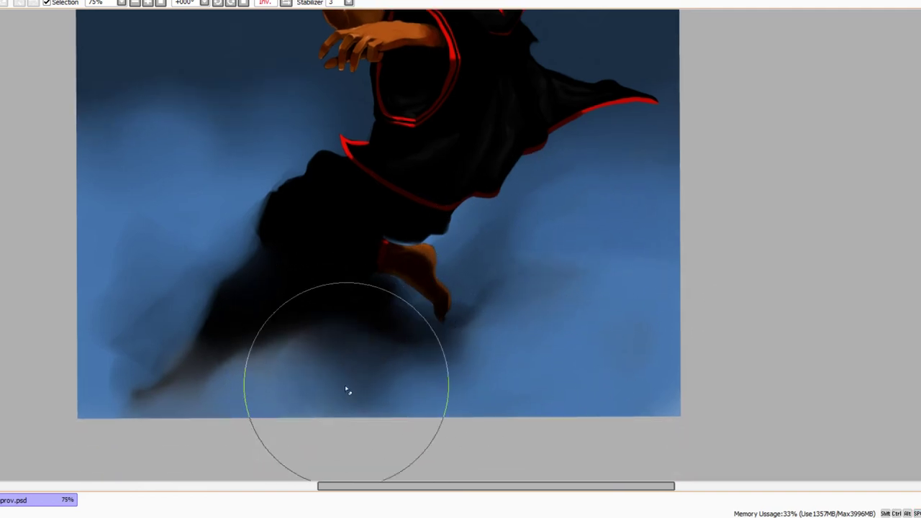
mouse_move(263, 372)
mouse_down()
mouse_move(391, 399)
mouse_move(391, 362)
mouse_move(410, 362)
mouse_move(358, 411)
mouse_move(323, 422)
mouse_move(387, 417)
mouse_move(396, 337)
mouse_move(492, 374)
mouse_move(483, 318)
mouse_move(457, 391)
mouse_move(389, 349)
mouse_up()
Tint the black lower robe and its shadow around the foot with dark navy, blending it into the surrounding black
key(space)
drag(456, 397, 447, 433)
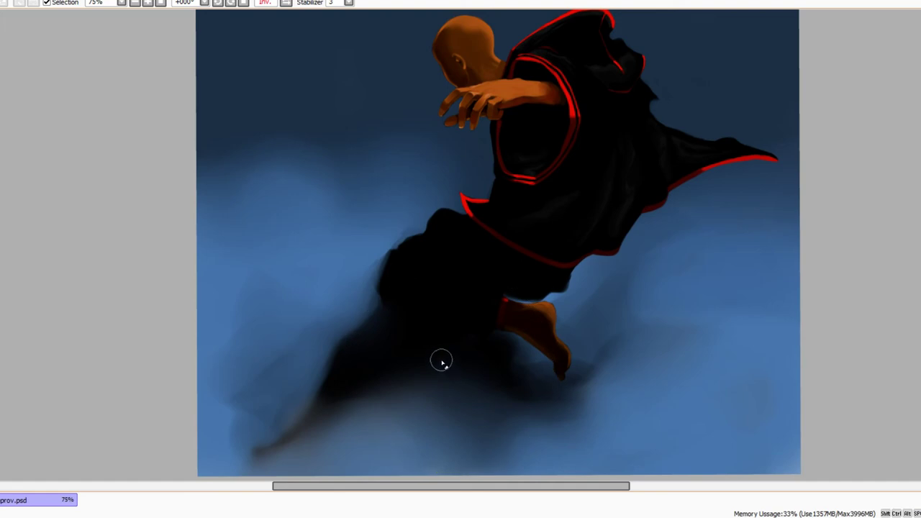
mouse_move(433, 379)
mouse_down()
mouse_move(415, 397)
mouse_move(405, 376)
mouse_move(443, 365)
mouse_move(394, 382)
mouse_up()
drag(449, 324, 547, 400)
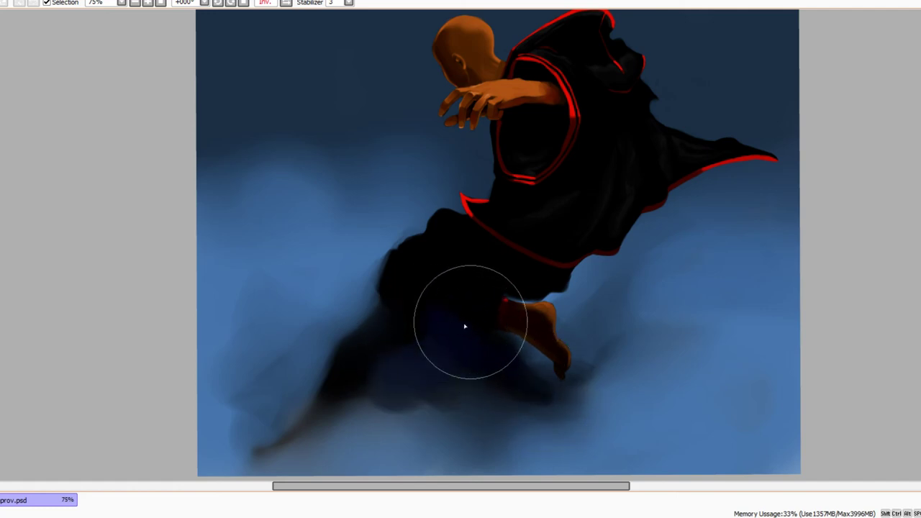
mouse_move(465, 326)
mouse_down()
mouse_move(541, 294)
mouse_move(559, 275)
mouse_up()
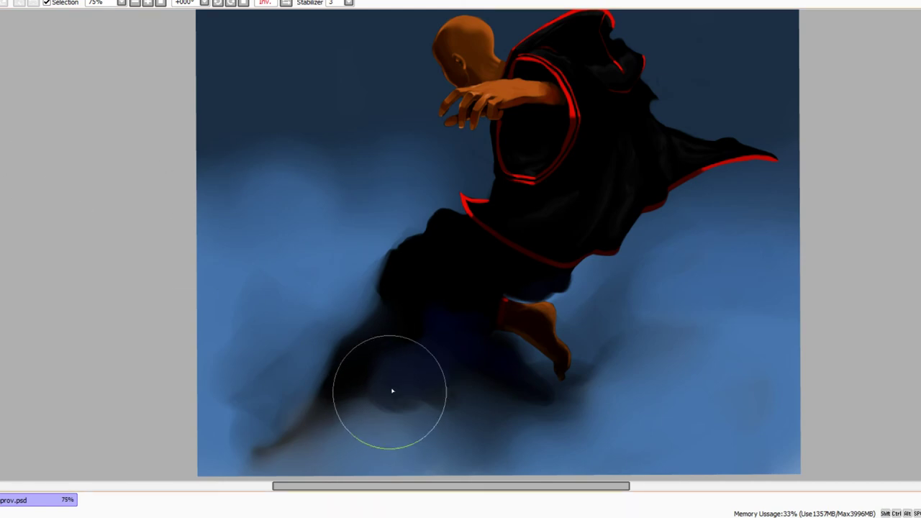
drag(392, 390, 356, 398)
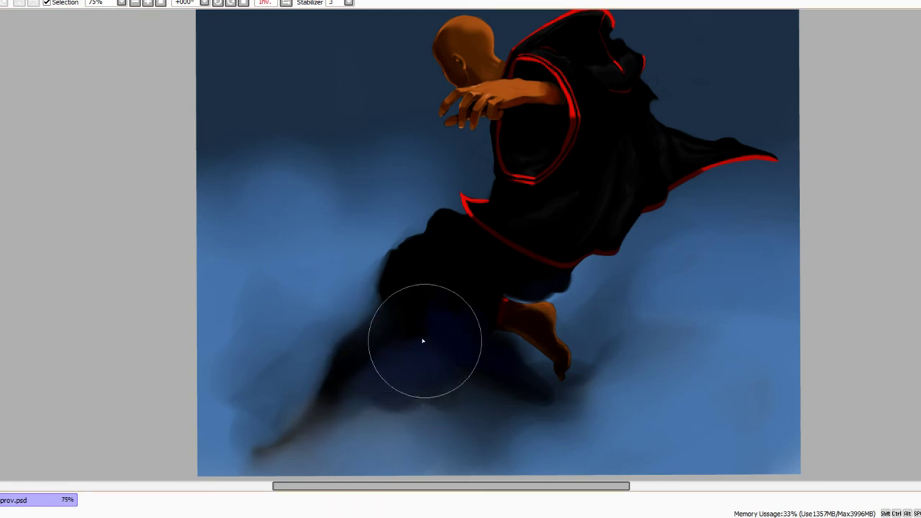
key(b)
mouse_move(422, 327)
mouse_down()
mouse_move(428, 347)
mouse_move(461, 331)
mouse_move(400, 352)
mouse_move(364, 391)
mouse_move(487, 394)
mouse_move(540, 417)
mouse_move(492, 354)
mouse_move(354, 407)
mouse_move(418, 345)
mouse_move(499, 325)
mouse_move(576, 388)
mouse_up()
Add navy reflected light to the robe's back folds, trailing tail and lower hem with a smaller brush
key([)
key([)
key([)
key([)
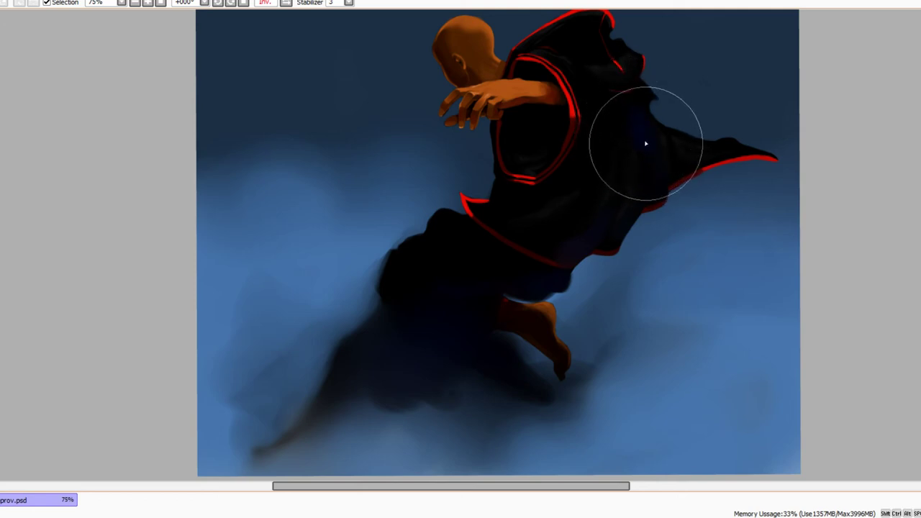
key(bracketleft)
key(bracketleft)
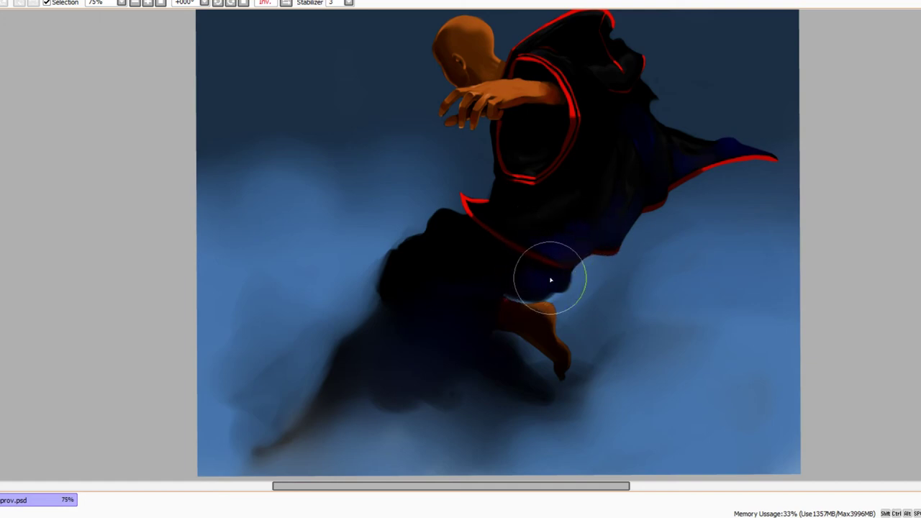
drag(565, 272, 528, 278)
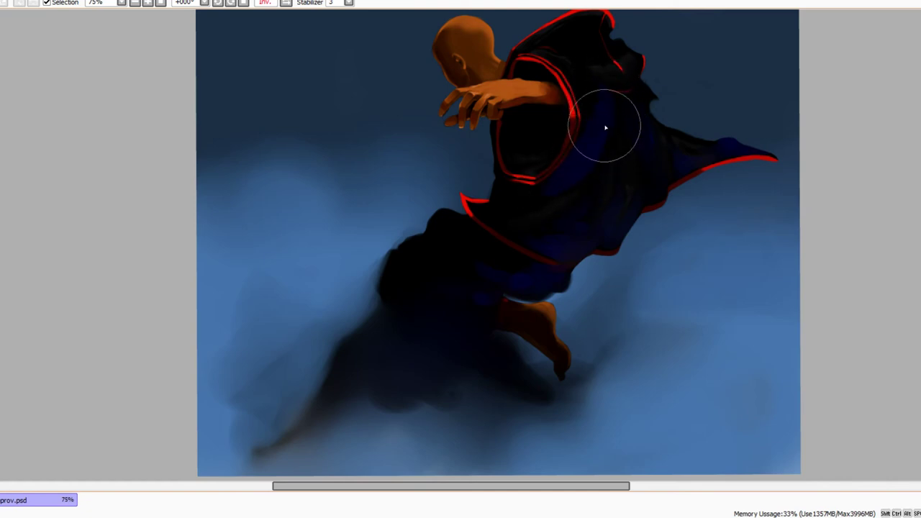
Soften the navy patches beside the armhole and across the robe's back into the black cloth with a larger brush
scroll(626, 205, up, 1)
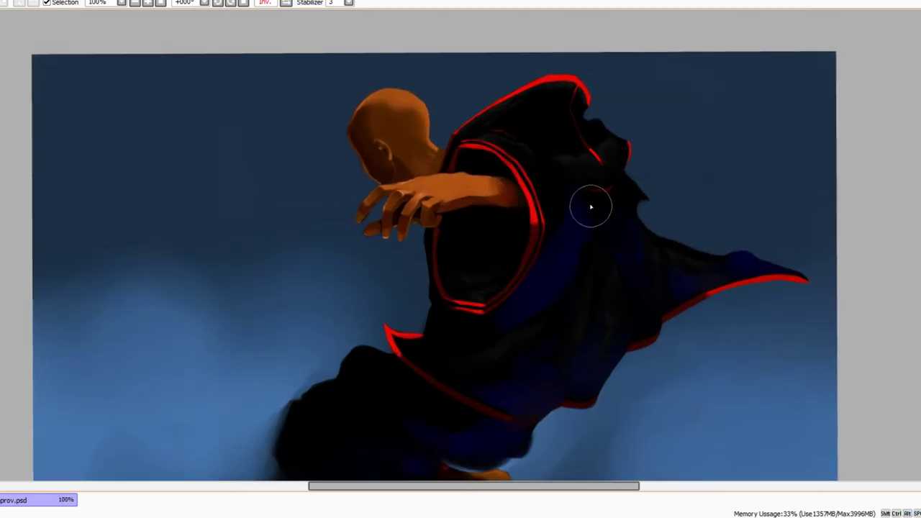
drag(598, 245, 590, 221)
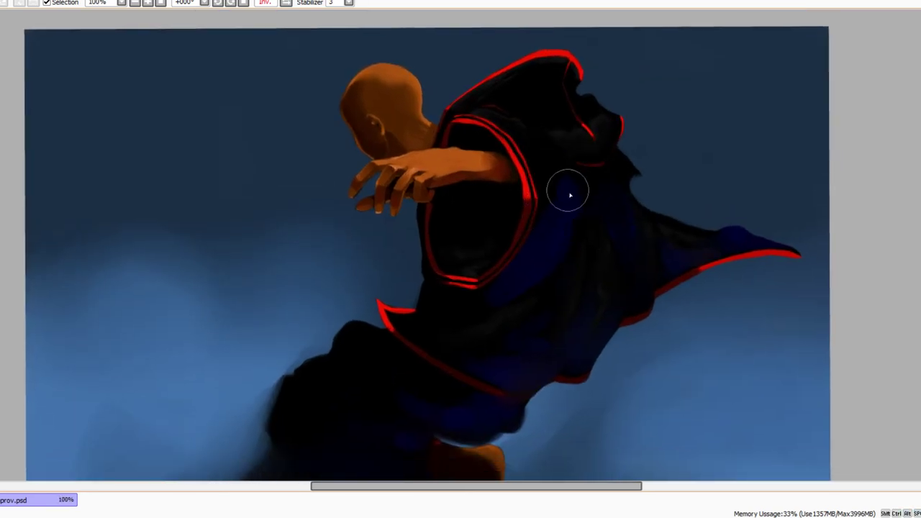
key(bracketright)
key(bracketright)
key(bracketright)
key(bracketright)
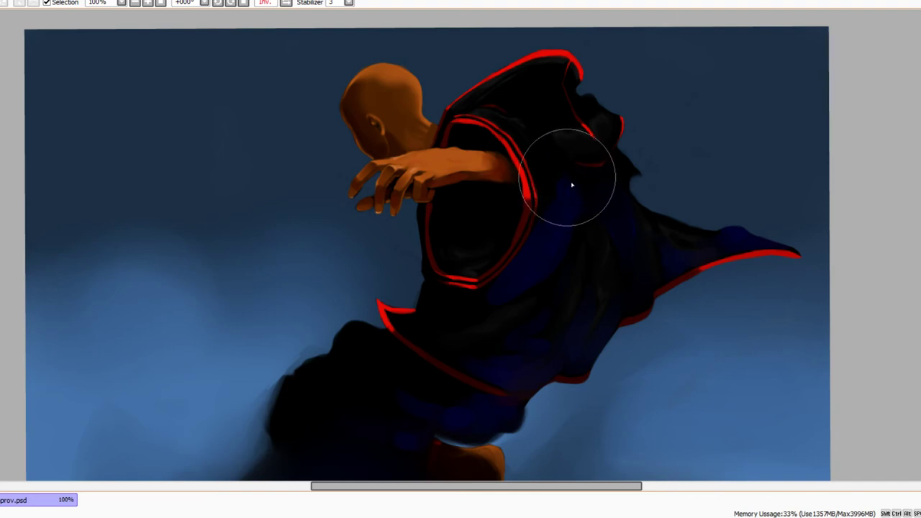
mouse_move(571, 184)
mouse_down()
mouse_move(561, 195)
mouse_move(606, 201)
mouse_move(560, 204)
mouse_up()
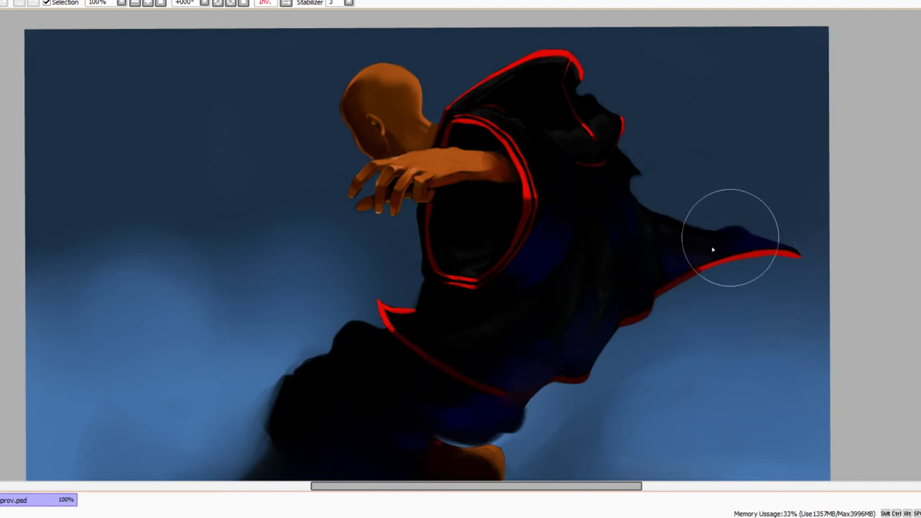
Brighten the robe's underside just above the foot with a more saturated blue
scroll(594, 218, down, 1)
drag(609, 227, 603, 211)
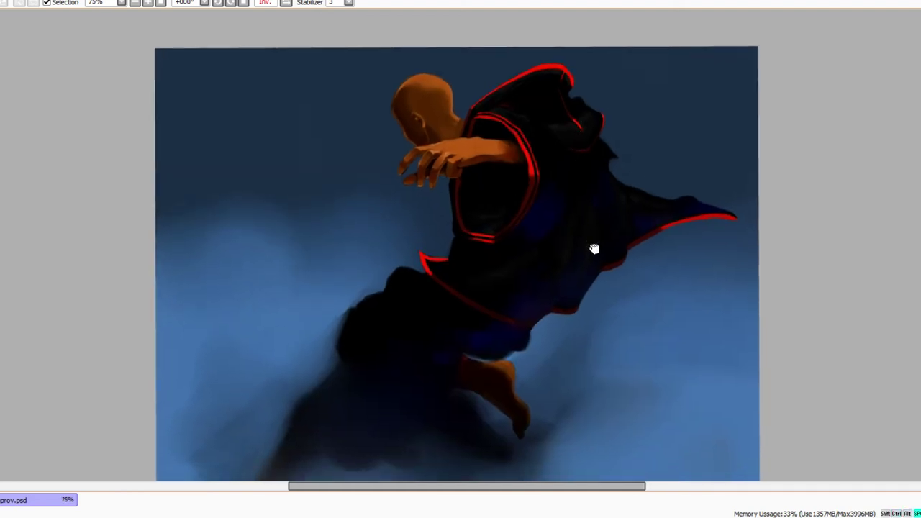
drag(595, 249, 593, 218)
drag(551, 333, 578, 299)
key(alt)
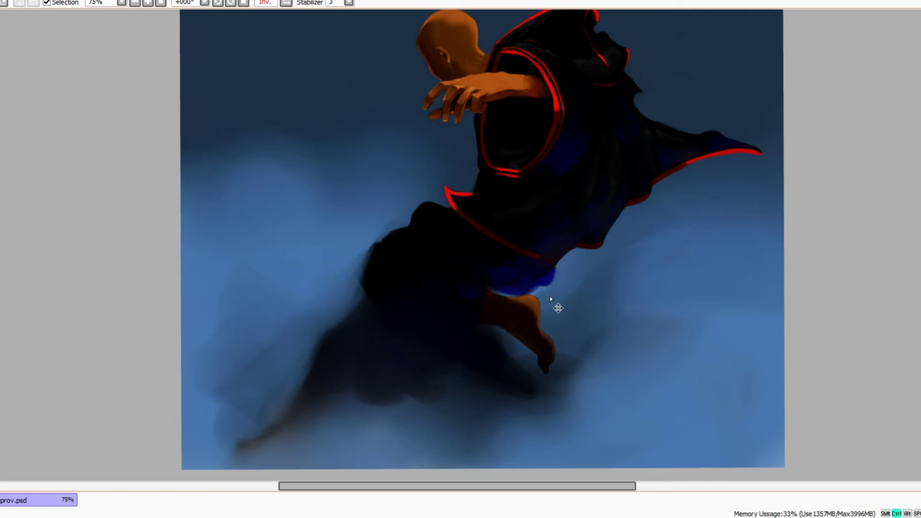
Dab muted bluish-grey light onto the ankle and side of the foot and blend it with a smaller brush
scroll(506, 310, up, 1)
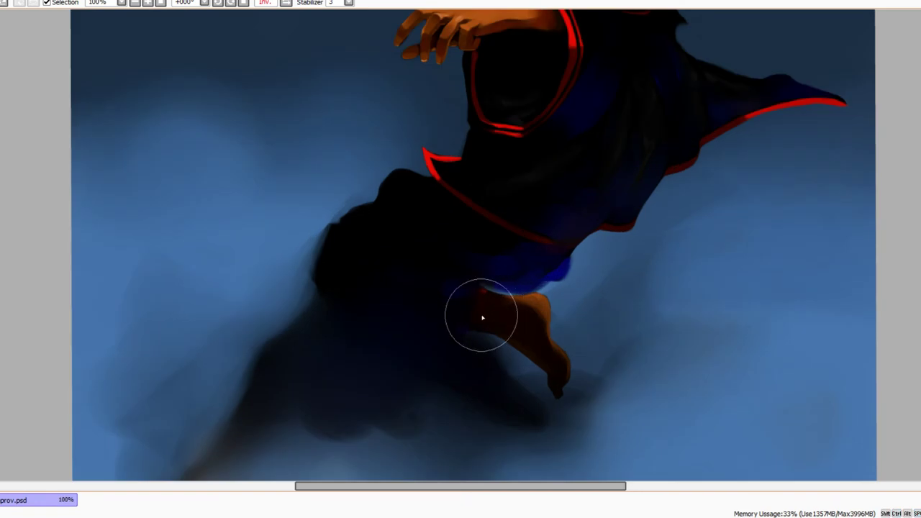
mouse_move(485, 316)
mouse_down()
mouse_move(528, 312)
mouse_move(513, 321)
mouse_move(531, 333)
mouse_up()
key(b)
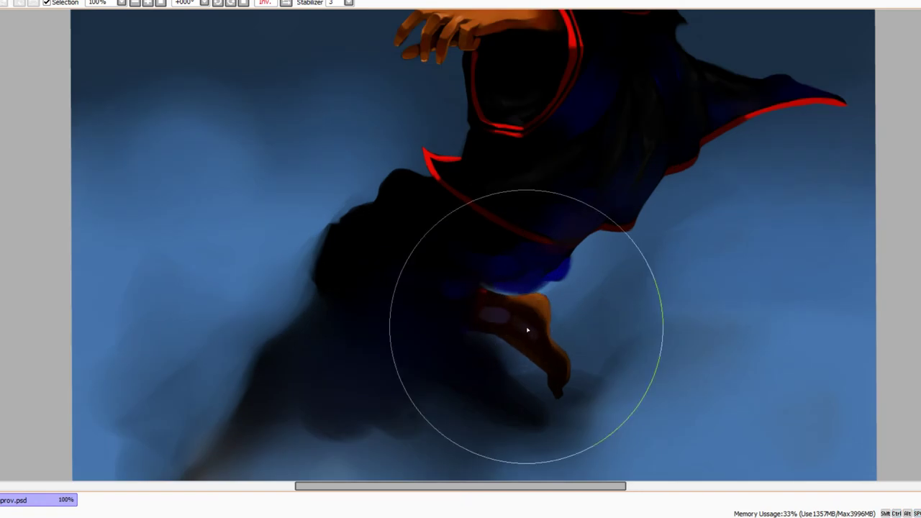
key(bracketleft)
key(bracketleft)
key(bracketleft)
key(bracketleft)
key(bracketleft)
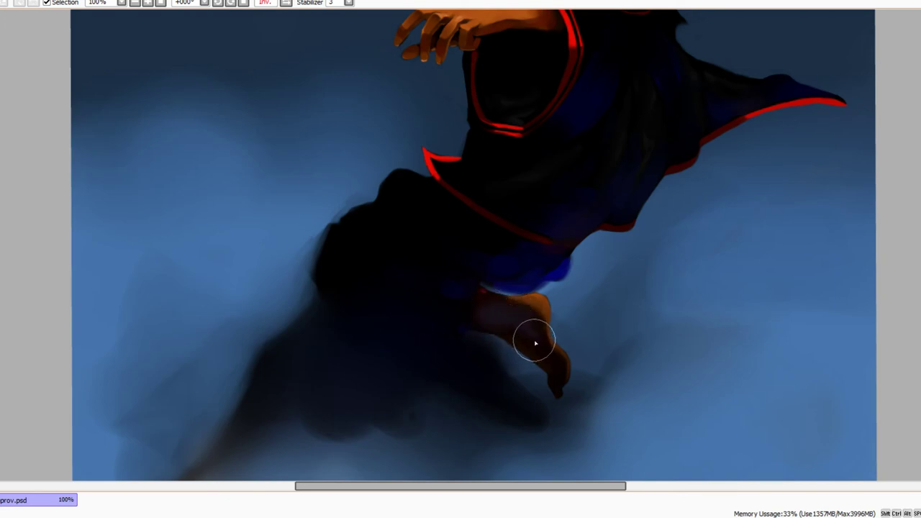
Rework the foot's shading with sampled dark brown on the side and warm orange around the heel
ctrl+click(537, 342)
key(b)
alt+click(544, 350)
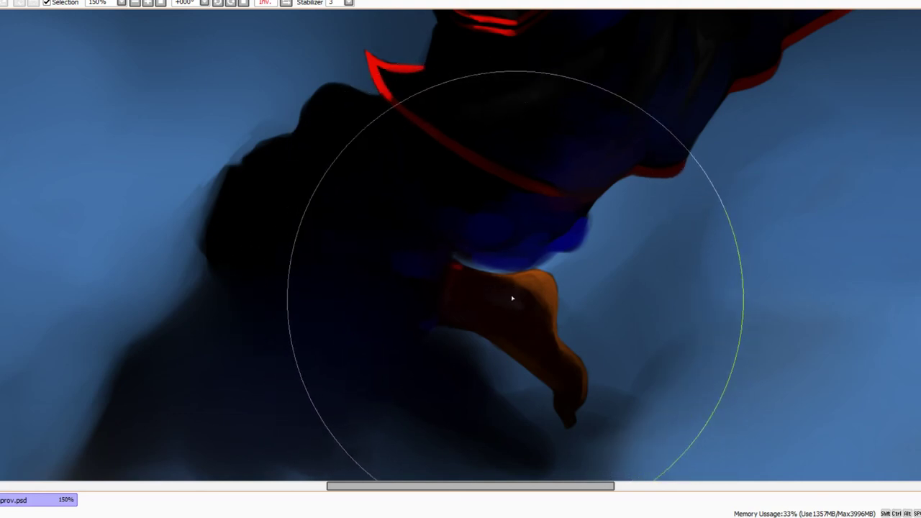
key(c)
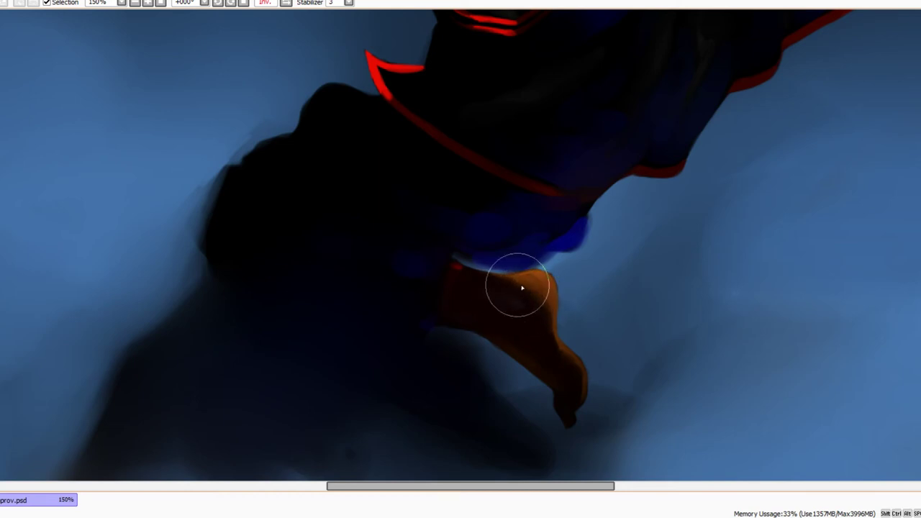
key(ctrl)
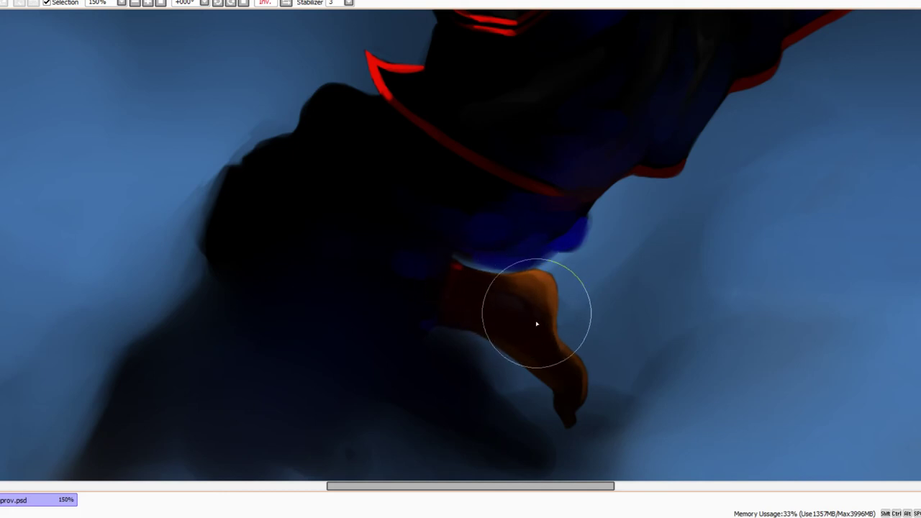
Sample colours from the foot and paint dark red shading on the ankle where it meets the robe
drag(559, 369, 542, 342)
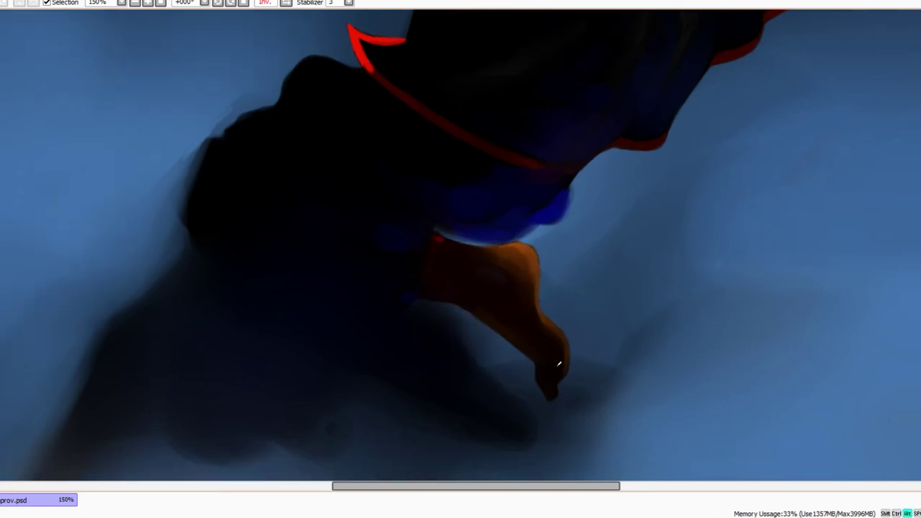
mouse_move(476, 280)
mouse_down()
mouse_move(522, 310)
mouse_move(484, 276)
mouse_move(468, 330)
mouse_up()
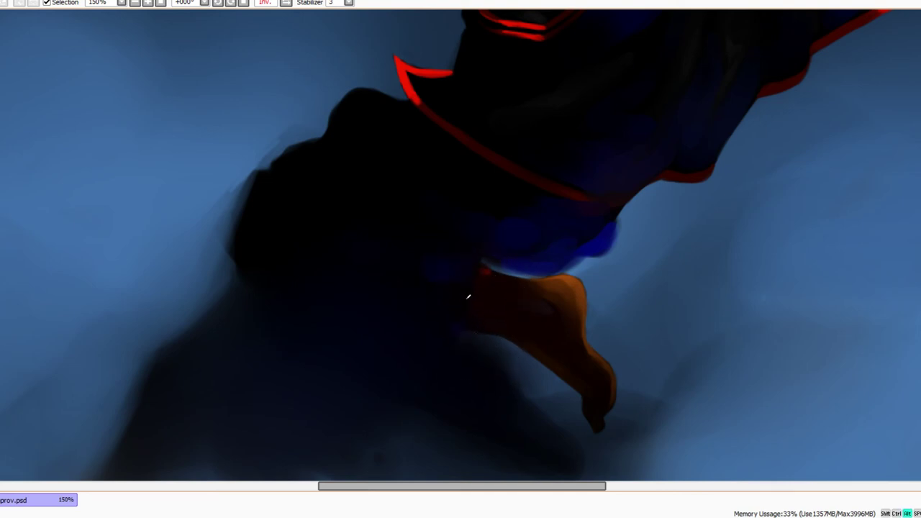
key(b)
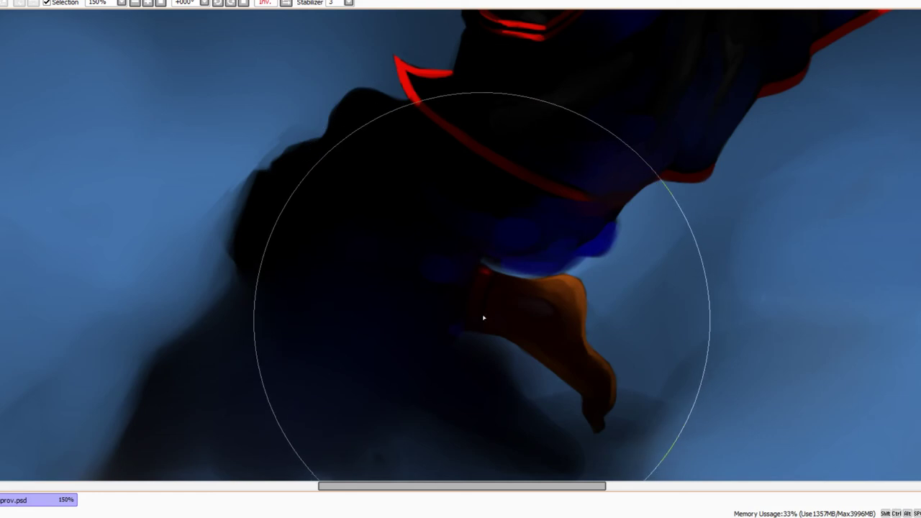
Paint a navy tint over the upper black leg cloth in front of the robe's pointed red-trimmed corner
ctrl+alt+click(493, 314)
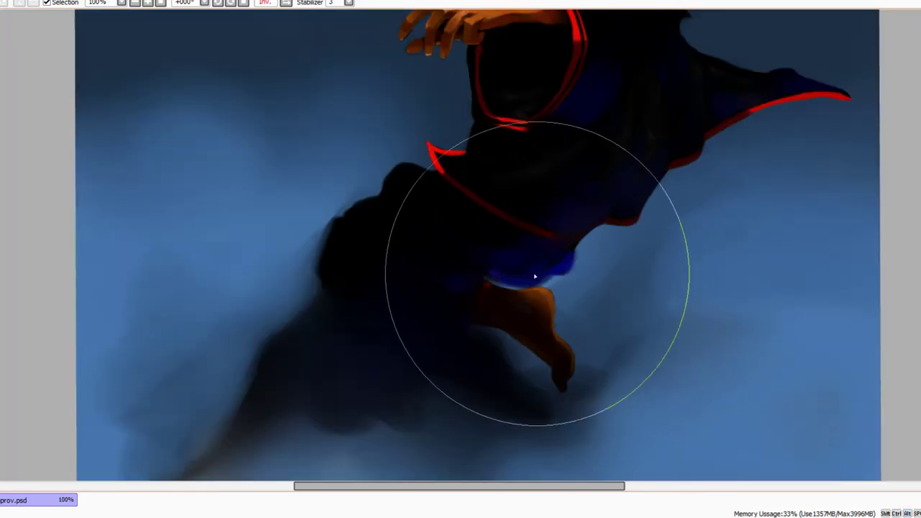
key(b)
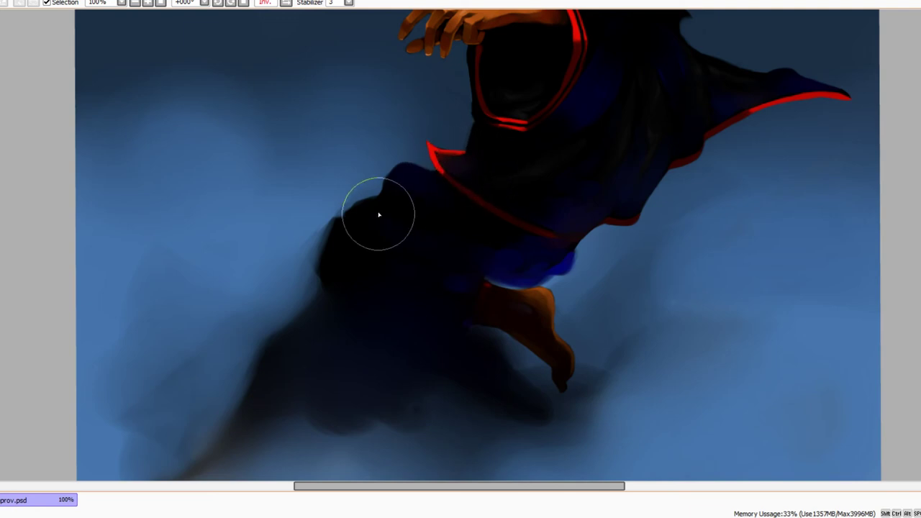
ctrl+alt+click(495, 161)
drag(540, 173, 512, 255)
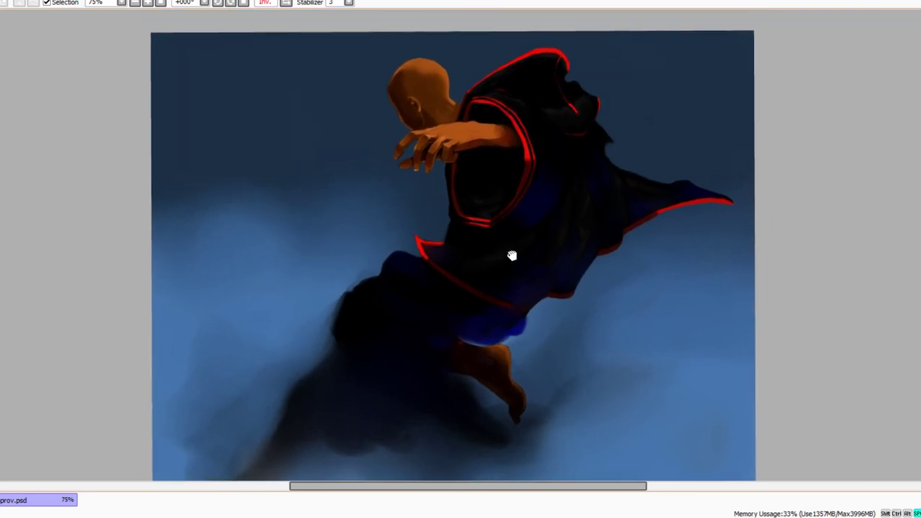
Paint a broad light-blue energy swirl from the hand around the robe to the leg, and switch its blending to a deep glowing blue
drag(567, 218, 576, 209)
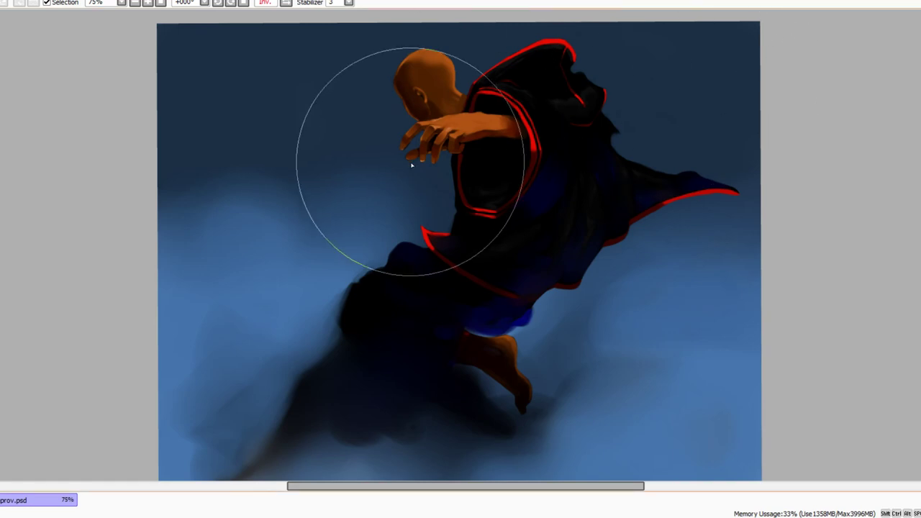
mouse_move(414, 148)
mouse_down()
mouse_move(405, 154)
mouse_move(411, 143)
mouse_move(355, 121)
mouse_move(401, 157)
mouse_move(374, 154)
mouse_move(341, 103)
mouse_move(376, 62)
mouse_move(382, 154)
mouse_move(436, 150)
mouse_move(439, 161)
mouse_move(593, 122)
mouse_move(620, 128)
mouse_move(682, 182)
mouse_move(653, 244)
mouse_move(612, 267)
mouse_move(504, 247)
mouse_move(442, 267)
mouse_move(400, 353)
mouse_up()
drag(405, 414, 407, 431)
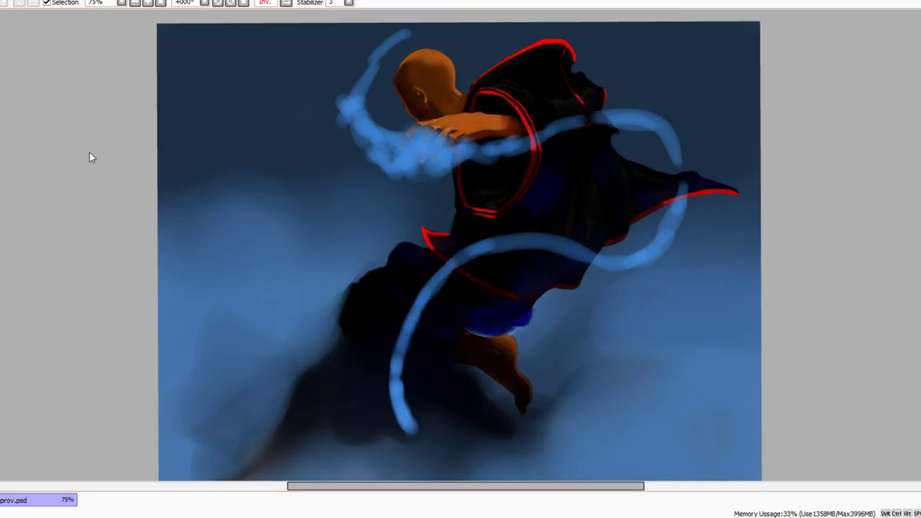
click(71, 179)
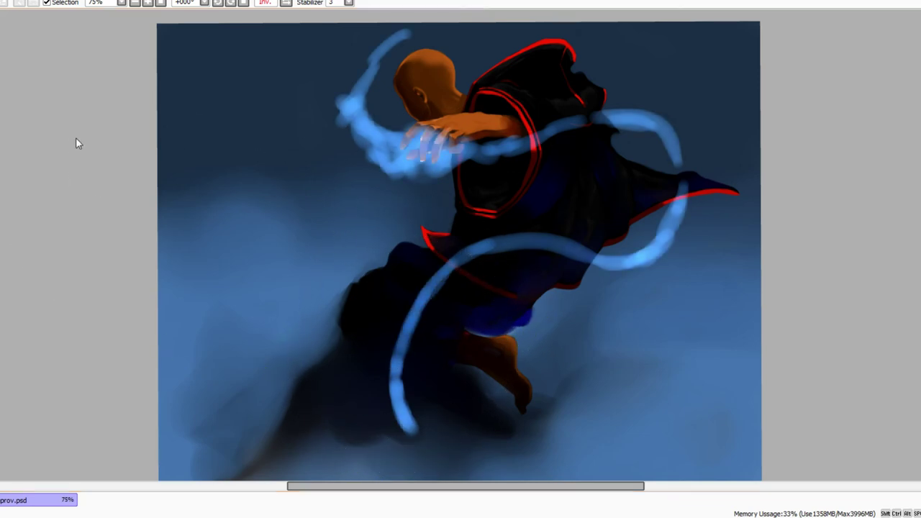
click(77, 196)
Brush a soft blue glow over the face and ear with a large brush and blend it into saturated blue light
key(bracketleft)
key(bracketleft)
key(bracketleft)
key(bracketleft)
key(bracketleft)
key(bracketleft)
key(bracketleft)
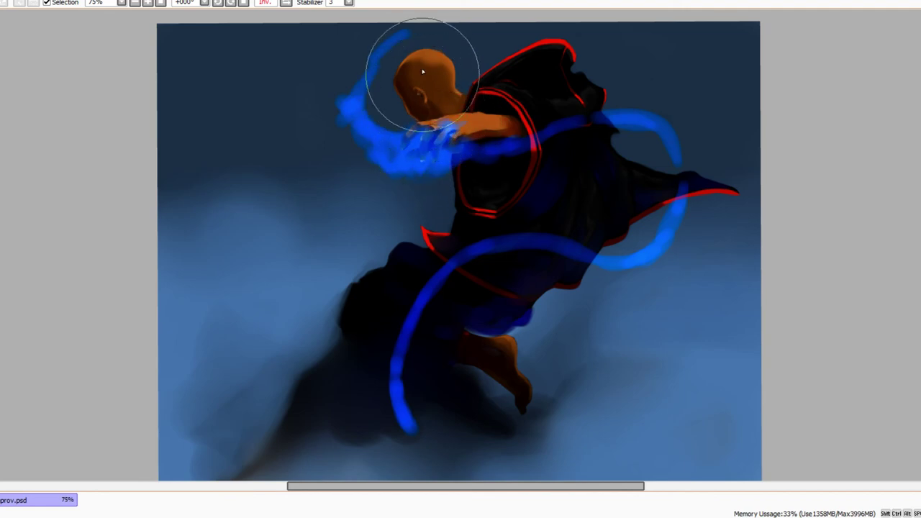
key(])
key(])
key(])
key(])
key(])
key(])
key(])
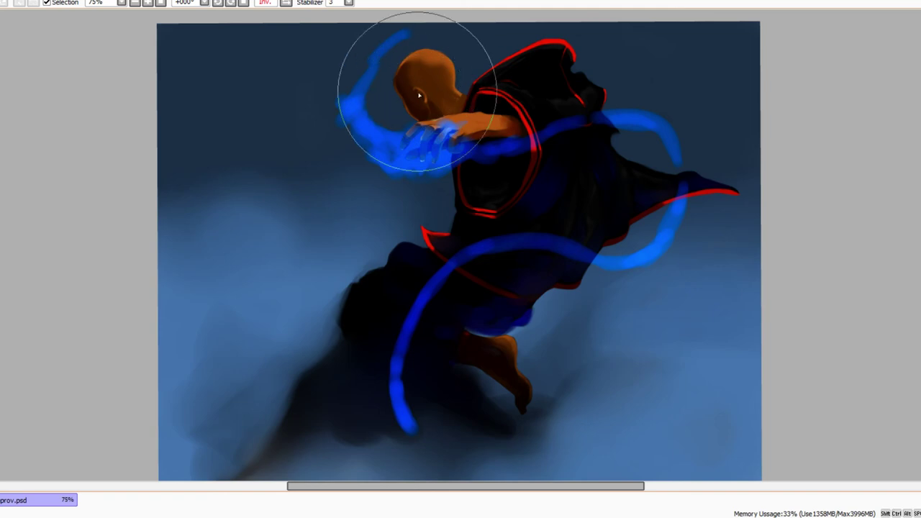
mouse_move(401, 134)
mouse_down()
mouse_move(404, 86)
mouse_move(420, 111)
mouse_move(407, 73)
mouse_move(425, 116)
mouse_up()
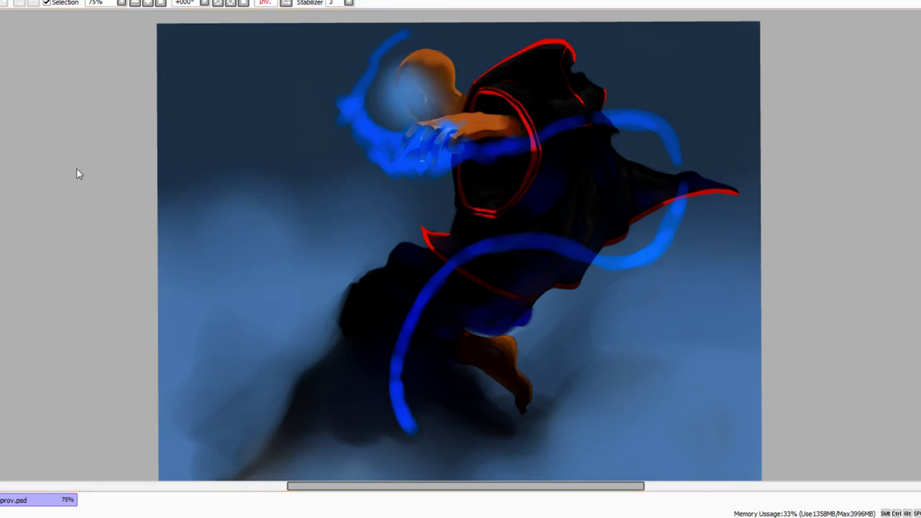
click(78, 196)
click(5, 169)
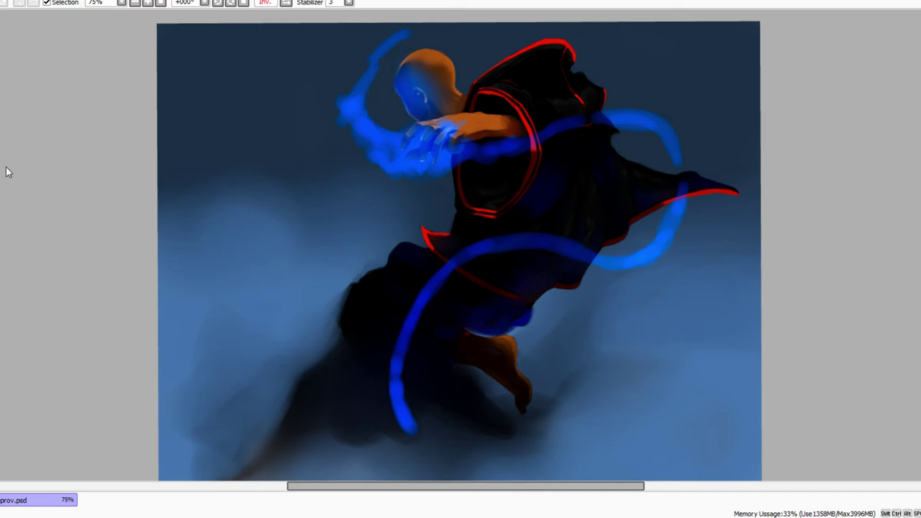
Spread blue reflected light over the sleeve opening and robe beneath the arm, then try another blending mode and undo it
mouse_move(456, 172)
mouse_down()
mouse_move(460, 202)
mouse_move(455, 169)
mouse_move(465, 205)
mouse_move(494, 212)
mouse_up()
mouse_move(468, 180)
mouse_down()
mouse_move(501, 179)
mouse_move(516, 153)
mouse_move(484, 159)
mouse_move(510, 142)
mouse_up()
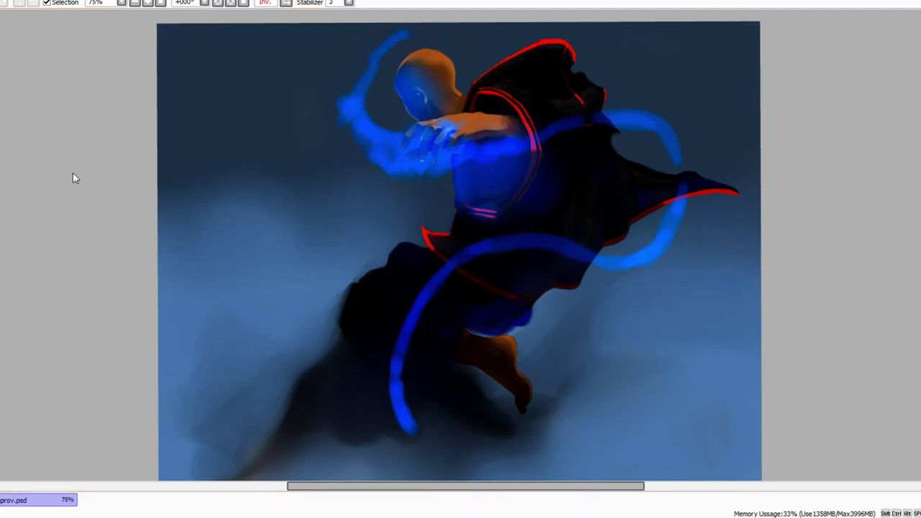
click(80, 154)
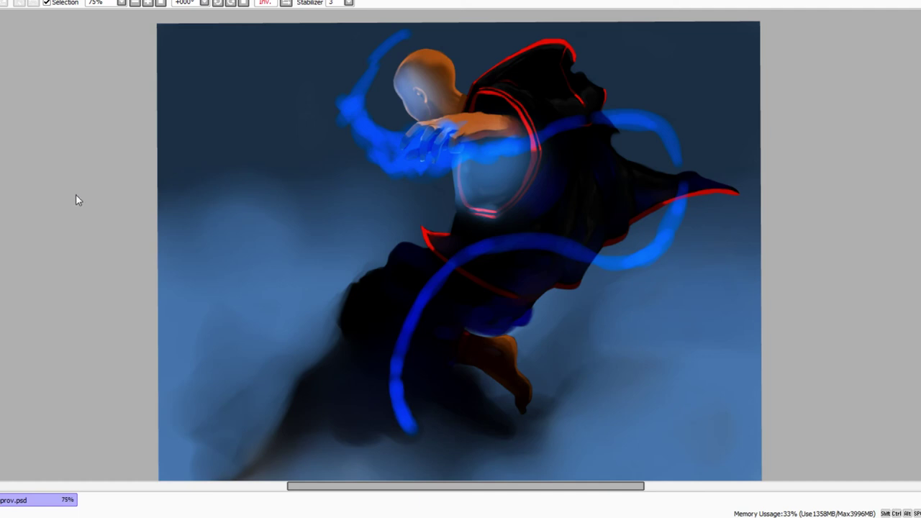
key(ctrl+z)
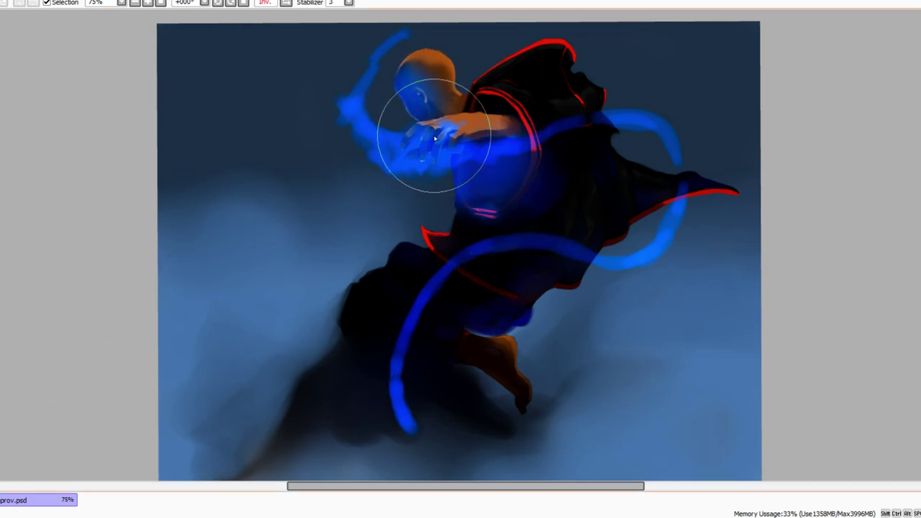
Refine the blue energy around the fingers with a much smaller brush
key([)
key([)
key([)
key([)
key([)
key([)
key([)
drag(426, 144, 422, 156)
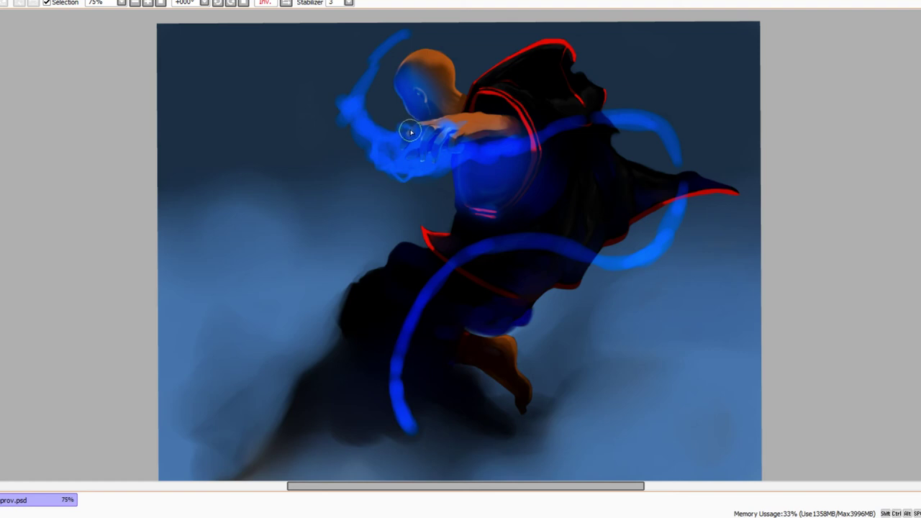
Draw thin light-blue lightning strands twisting around the hand and fingers
key(b)
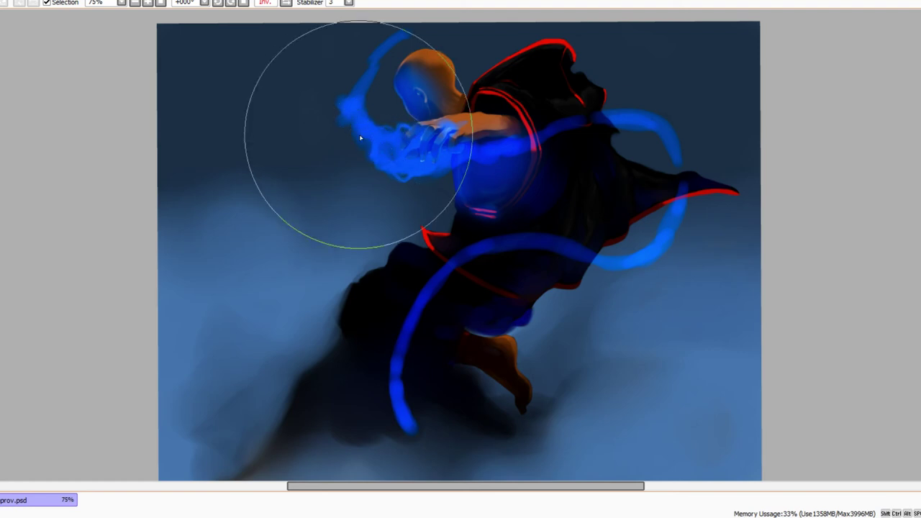
mouse_move(362, 119)
mouse_down()
mouse_move(377, 118)
mouse_move(385, 131)
mouse_up()
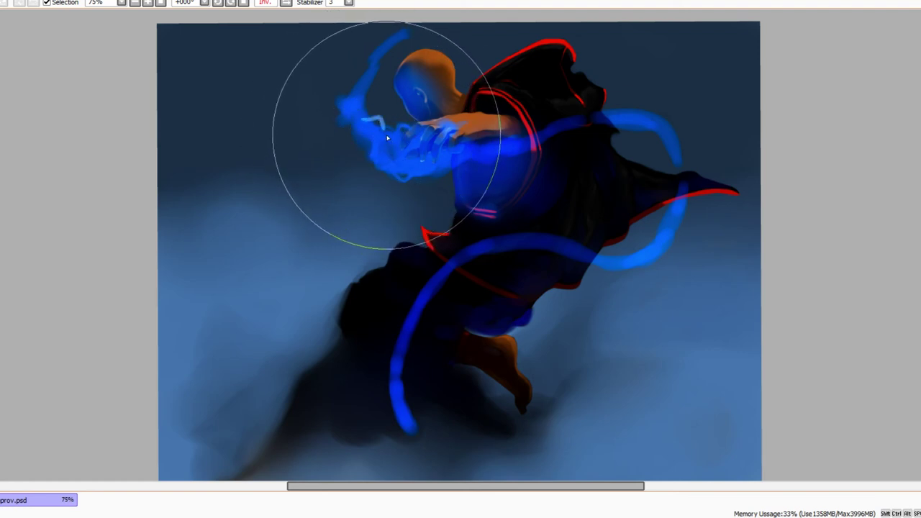
key(bracketleft)
key(bracketleft)
key(bracketleft)
key(bracketleft)
mouse_move(383, 126)
mouse_down()
mouse_move(348, 102)
mouse_move(366, 80)
mouse_up()
mouse_move(383, 136)
mouse_down()
mouse_move(406, 162)
mouse_move(408, 137)
mouse_move(428, 122)
mouse_move(460, 123)
mouse_move(424, 122)
mouse_move(457, 123)
mouse_move(473, 140)
mouse_move(411, 181)
mouse_move(429, 133)
mouse_move(376, 178)
mouse_move(356, 146)
mouse_move(359, 164)
mouse_move(338, 167)
mouse_move(268, 230)
mouse_up()
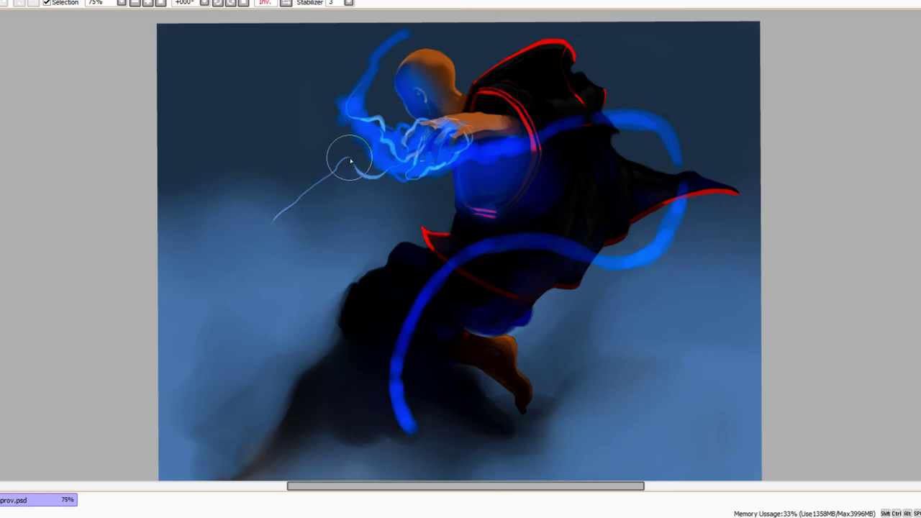
mouse_move(438, 127)
mouse_down()
mouse_move(421, 159)
mouse_move(433, 145)
mouse_up()
mouse_move(390, 179)
mouse_down()
mouse_move(353, 184)
mouse_move(353, 170)
mouse_move(279, 222)
mouse_up()
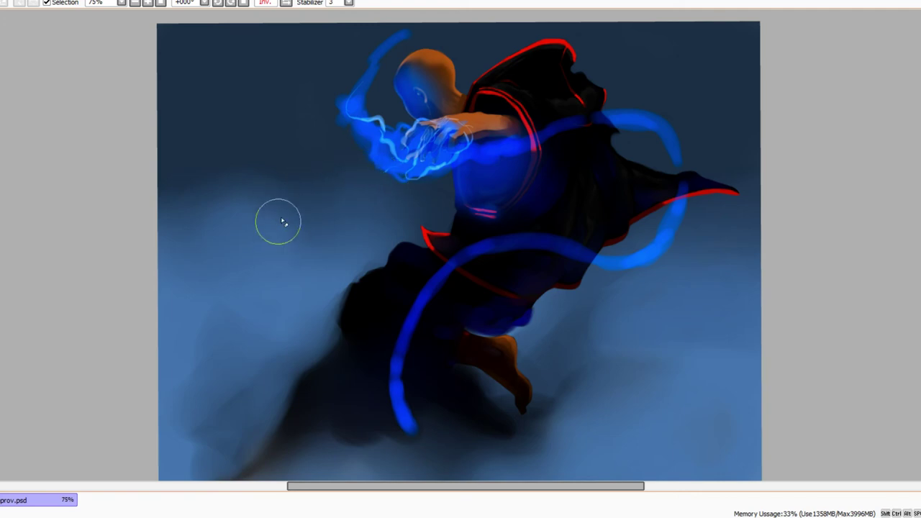
Extend tapering lightning bolts diagonally downward from the fingertips and add fine strands around the wrist
mouse_move(380, 149)
mouse_down()
mouse_move(383, 119)
mouse_move(361, 109)
mouse_move(356, 117)
mouse_move(356, 96)
mouse_move(374, 87)
mouse_move(383, 130)
mouse_move(374, 126)
mouse_move(308, 195)
mouse_move(323, 173)
mouse_up()
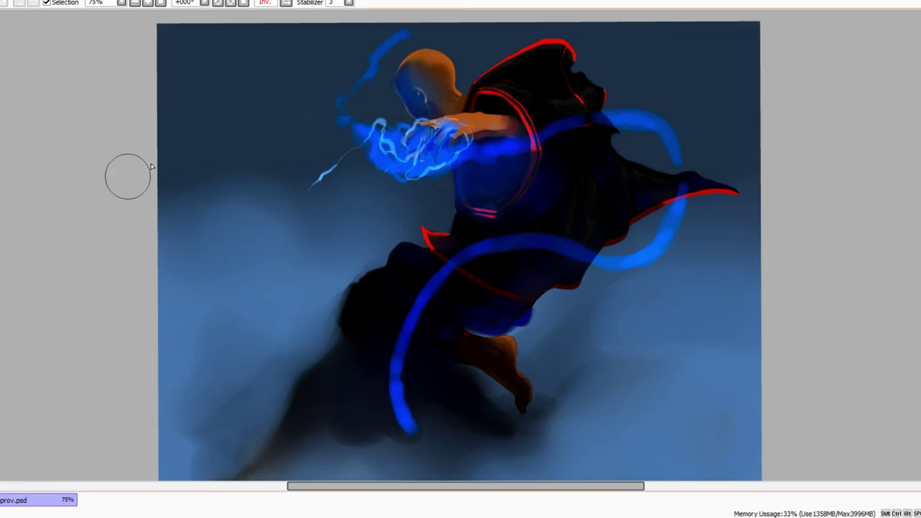
mouse_move(284, 212)
mouse_down()
mouse_move(386, 131)
mouse_move(381, 139)
mouse_move(408, 134)
mouse_move(387, 131)
mouse_move(377, 154)
mouse_move(377, 135)
mouse_move(417, 151)
mouse_move(405, 141)
mouse_move(368, 189)
mouse_up()
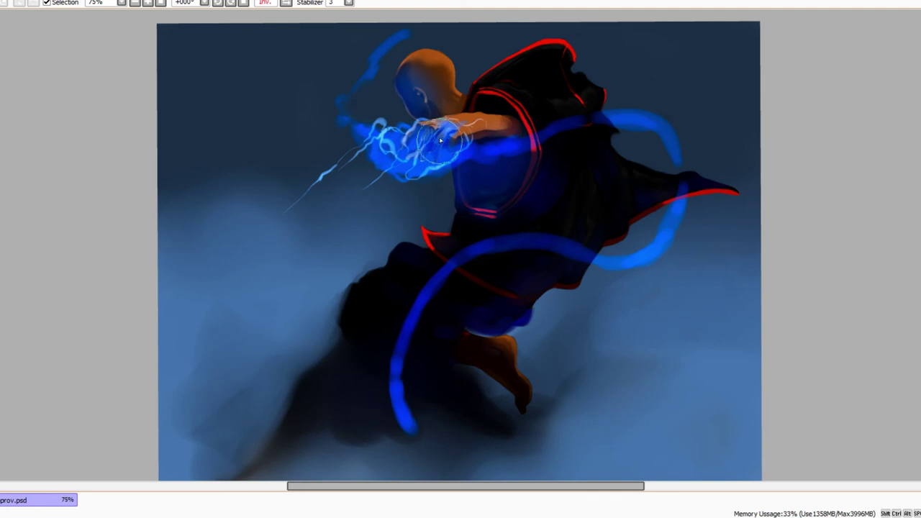
drag(439, 139, 462, 126)
Brush a pale blue glow over the hand with a larger brush and fade the swirl in front of the face
key(bracketright)
key(bracketright)
key(bracketright)
key(bracketright)
key(bracketright)
key(bracketright)
mouse_move(464, 137)
mouse_down()
mouse_move(433, 123)
mouse_move(451, 108)
mouse_move(465, 122)
mouse_move(355, 109)
mouse_move(362, 124)
mouse_move(343, 130)
mouse_move(365, 105)
mouse_move(355, 92)
mouse_move(365, 75)
mouse_move(406, 39)
mouse_move(334, 69)
mouse_move(392, 46)
mouse_move(354, 49)
mouse_move(365, 66)
mouse_move(317, 120)
mouse_move(355, 79)
mouse_move(314, 159)
mouse_move(345, 105)
mouse_up()
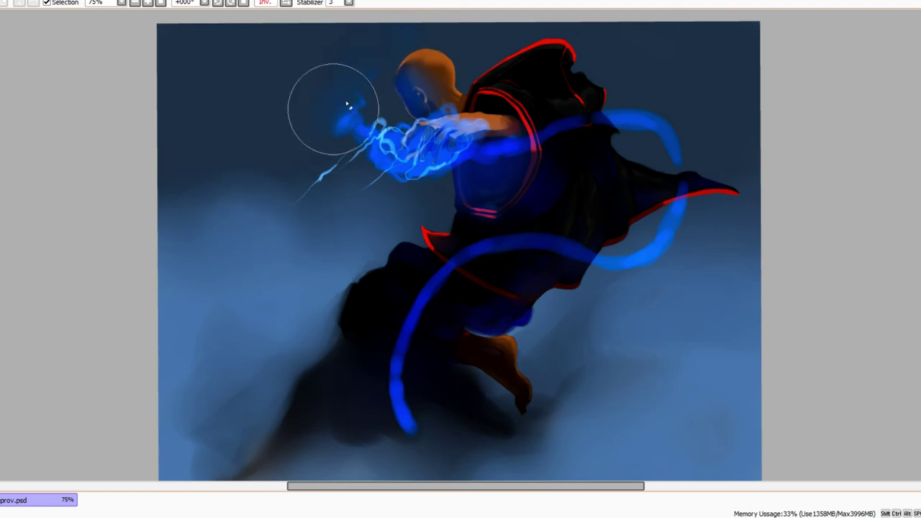
mouse_move(508, 154)
mouse_down()
mouse_move(478, 191)
mouse_move(529, 193)
mouse_move(557, 178)
mouse_move(482, 198)
mouse_move(522, 183)
mouse_move(530, 157)
mouse_move(554, 168)
mouse_move(582, 156)
mouse_move(552, 111)
mouse_move(558, 176)
mouse_move(528, 133)
mouse_move(524, 147)
mouse_move(477, 155)
mouse_up()
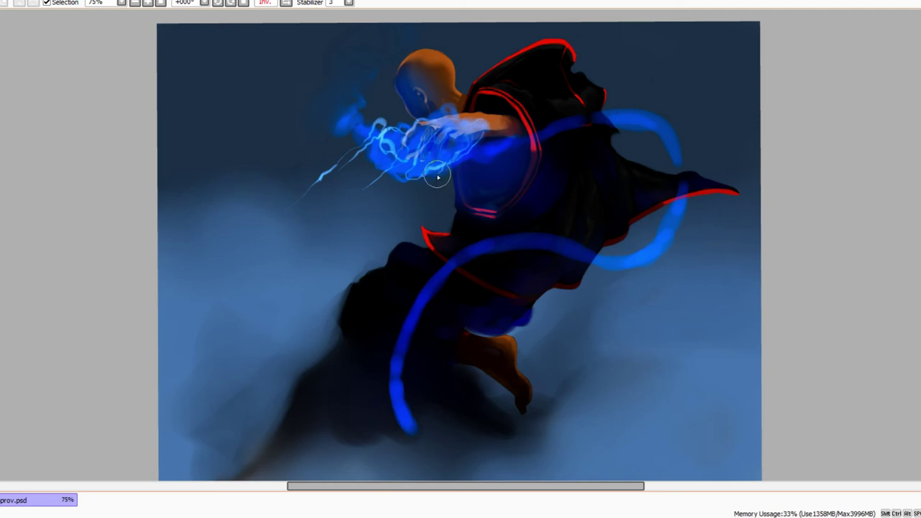
Rework the fingertip bolts with a smaller brush, adding long branches outward, sparks upward, and strands along the forearm
mouse_move(339, 182)
mouse_down()
mouse_move(301, 192)
mouse_move(287, 216)
mouse_move(311, 196)
mouse_move(325, 168)
mouse_move(310, 177)
mouse_move(334, 149)
mouse_move(343, 191)
mouse_up()
key(bracketleft)
key(bracketleft)
key(bracketleft)
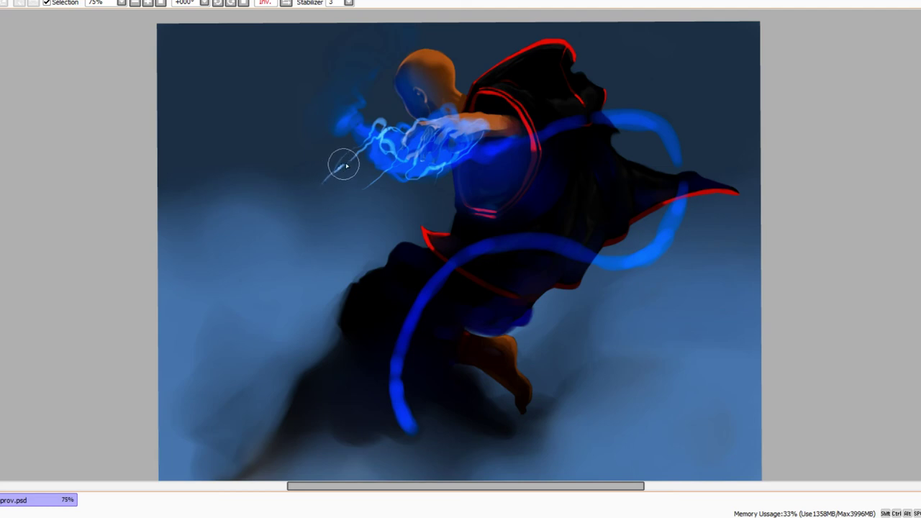
drag(346, 166, 360, 156)
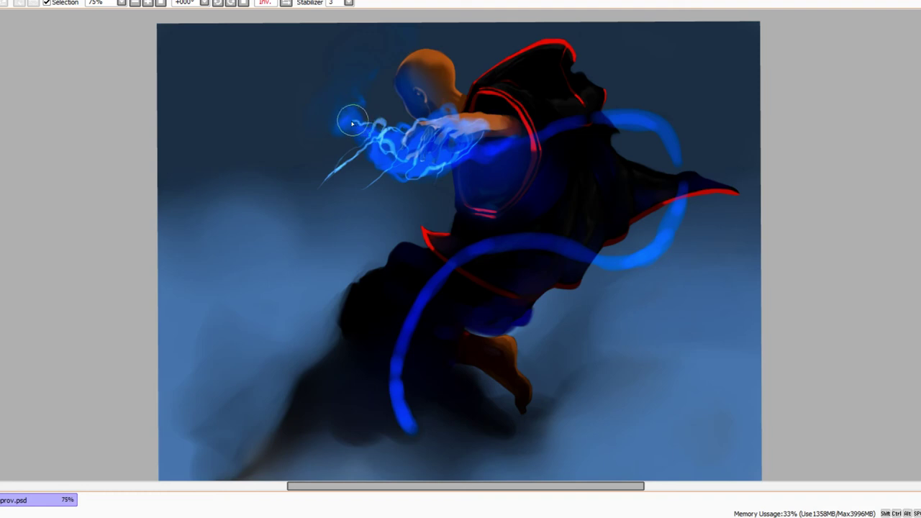
drag(353, 121, 331, 133)
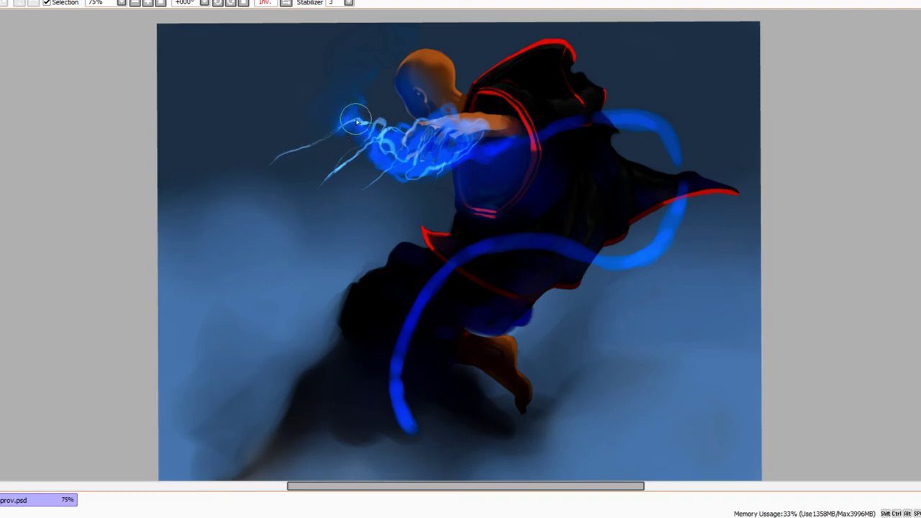
drag(356, 122, 330, 138)
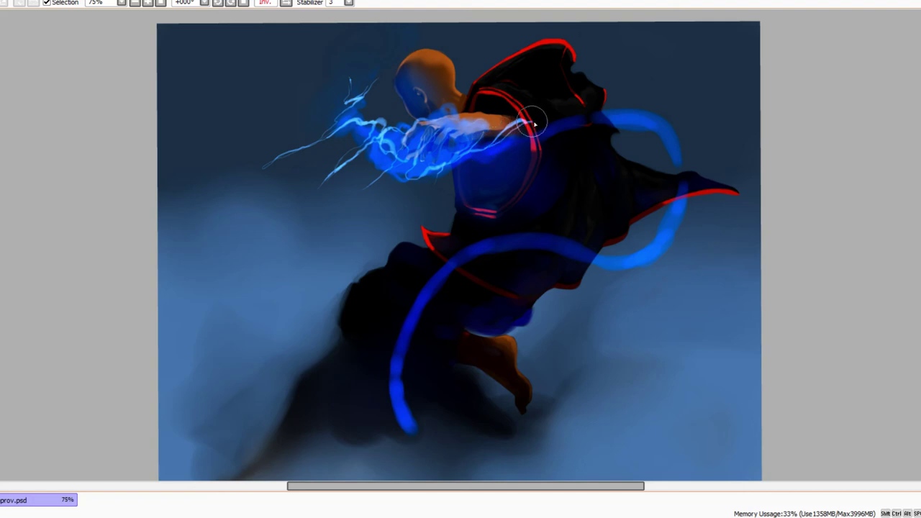
Draw a bright bolt across the robe's back to the swirl's upper curve and add fine sparks around the neck and below the hand
mouse_move(553, 130)
mouse_down()
mouse_move(643, 111)
mouse_move(666, 137)
mouse_up()
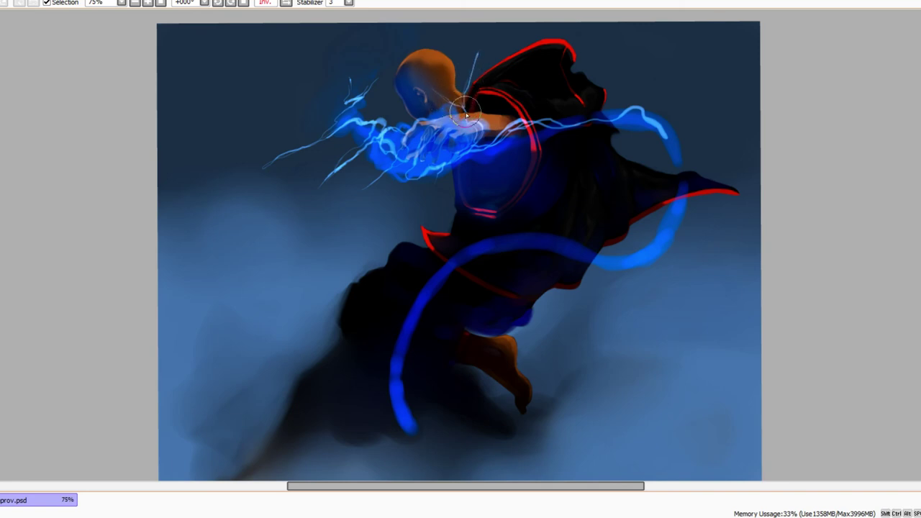
scroll(463, 131, up, 2)
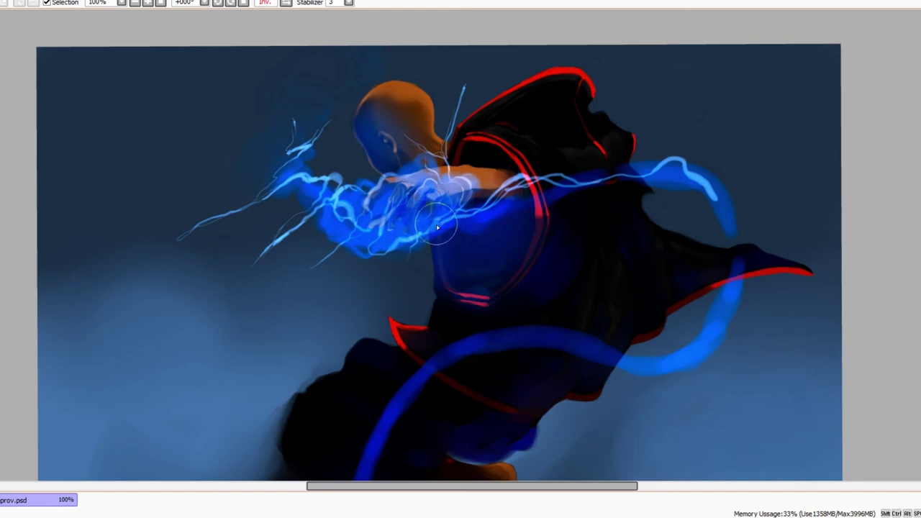
mouse_move(437, 227)
mouse_down()
mouse_move(400, 269)
mouse_move(390, 305)
mouse_move(397, 271)
mouse_move(389, 284)
mouse_move(410, 257)
mouse_move(400, 268)
mouse_move(411, 258)
mouse_move(398, 221)
mouse_move(395, 246)
mouse_move(373, 290)
mouse_up()
mouse_move(480, 199)
mouse_down()
mouse_move(537, 185)
mouse_move(497, 194)
mouse_up()
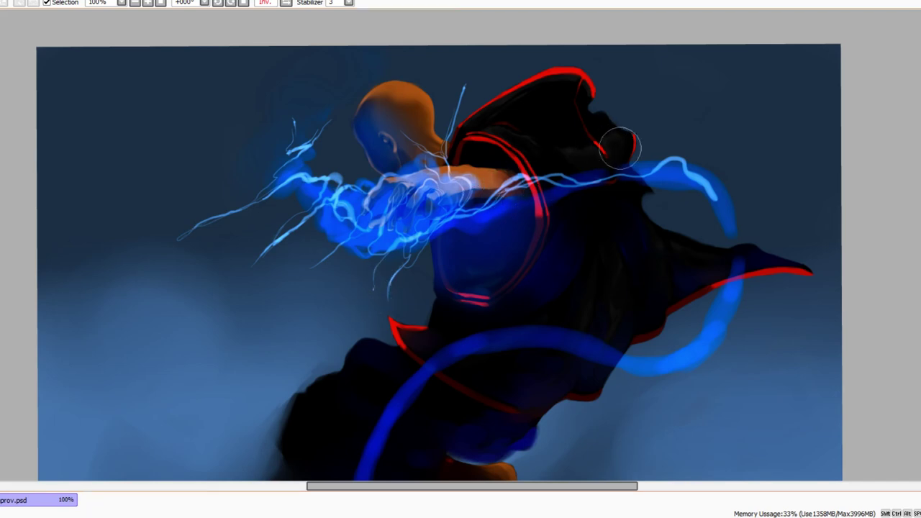
Continue the lightning core around the swirl's outer loop behind the robe, with thin stray arcs branching off it
mouse_move(709, 193)
mouse_down()
mouse_move(732, 232)
mouse_move(728, 280)
mouse_up()
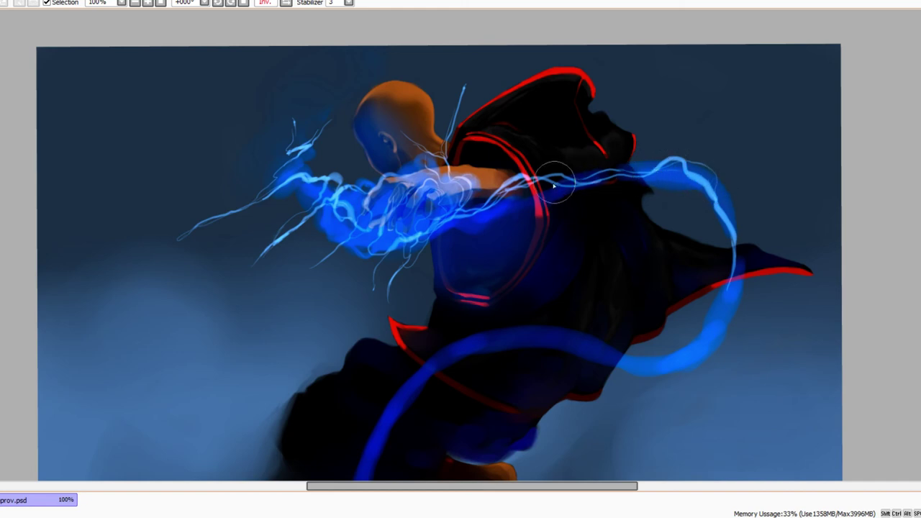
ctrl+alt+click(703, 232)
mouse_move(702, 226)
mouse_down()
mouse_move(682, 166)
mouse_move(699, 221)
mouse_move(683, 256)
mouse_move(630, 269)
mouse_move(591, 252)
mouse_up()
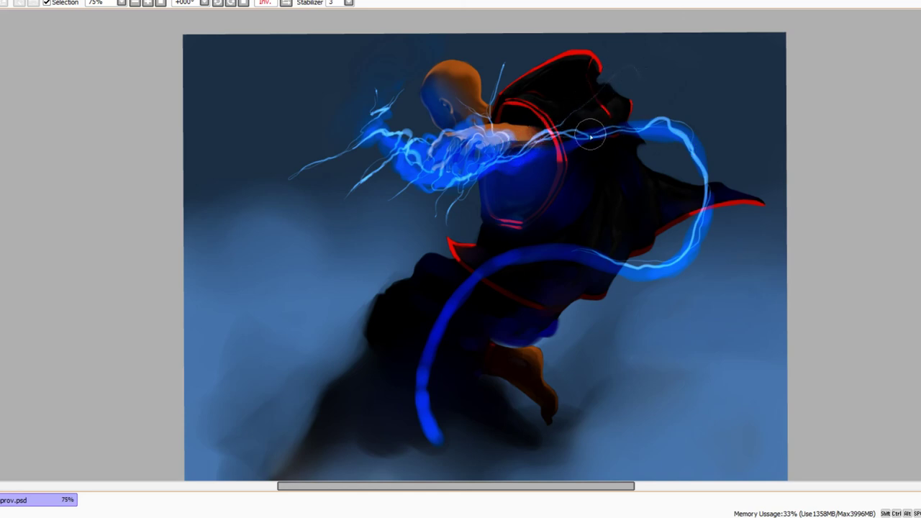
mouse_move(590, 136)
mouse_down()
mouse_move(674, 99)
mouse_move(702, 121)
mouse_up()
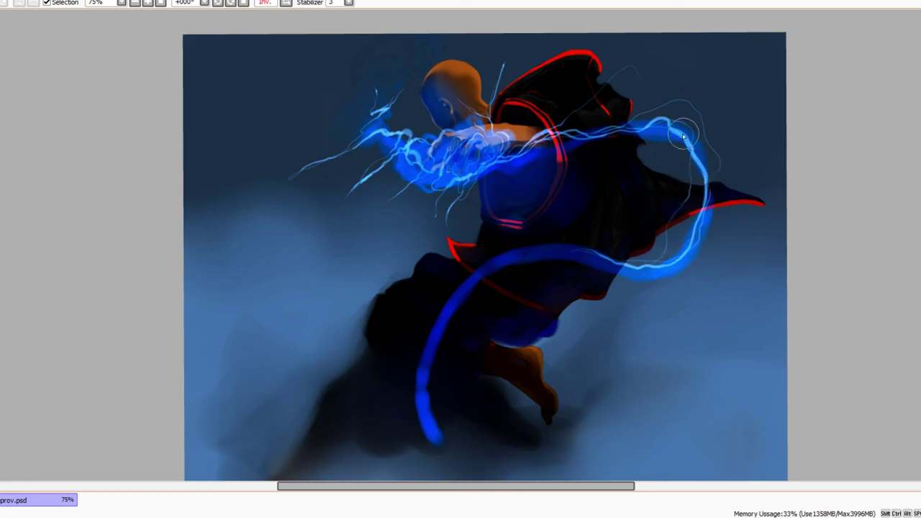
Trace the lightning core across the lower robe to the swirl's end at the leg and add thin stray arcs
drag(546, 249, 594, 256)
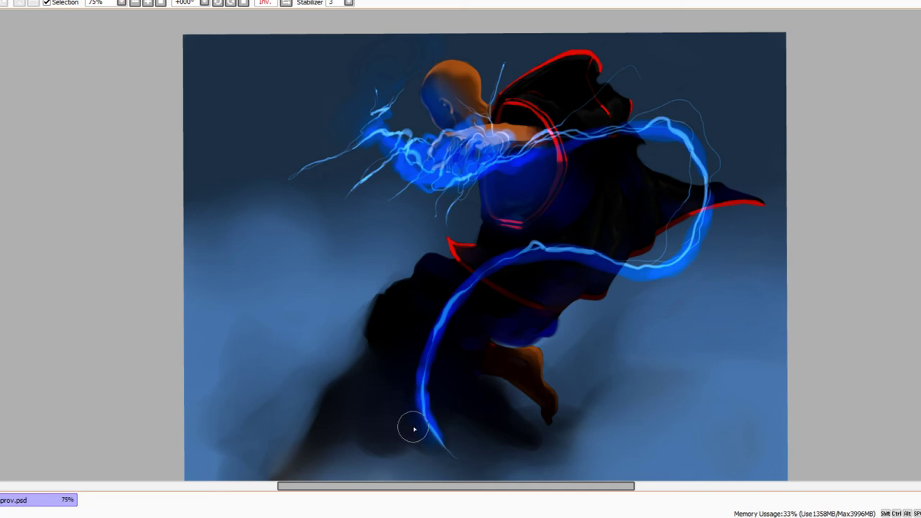
drag(401, 390, 433, 453)
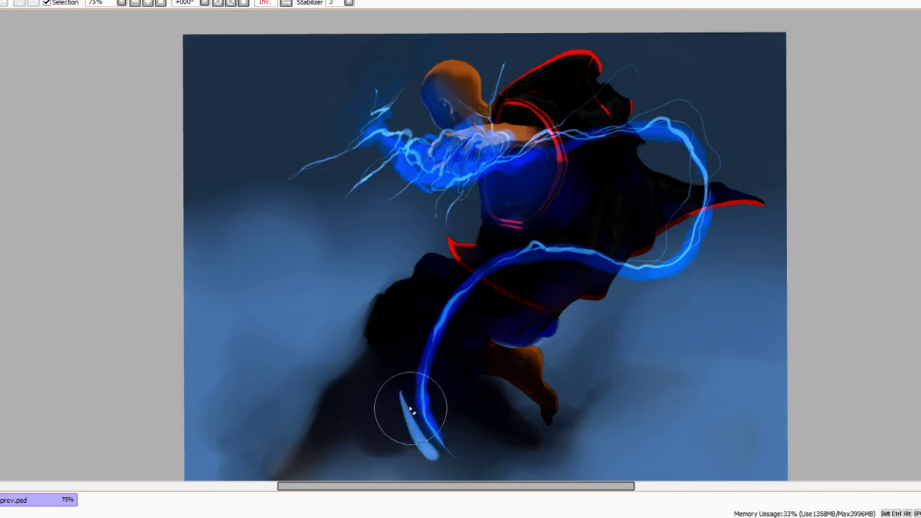
drag(408, 409, 405, 407)
mouse_move(449, 475)
mouse_down()
mouse_move(421, 417)
mouse_move(438, 410)
mouse_move(438, 391)
mouse_move(415, 347)
mouse_move(420, 423)
mouse_move(423, 272)
mouse_move(437, 342)
mouse_up()
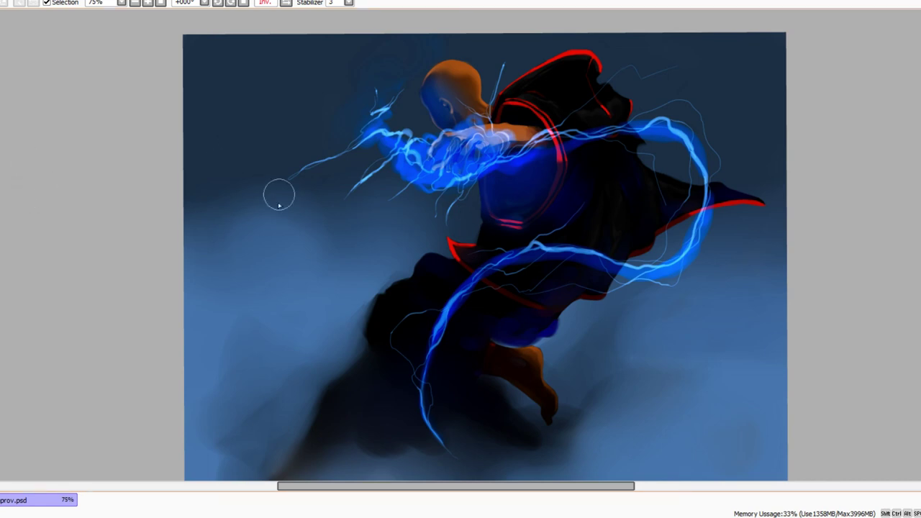
Tint the lightning strands and the pale glow over the hand bright cyan with a large soft brush
key(b)
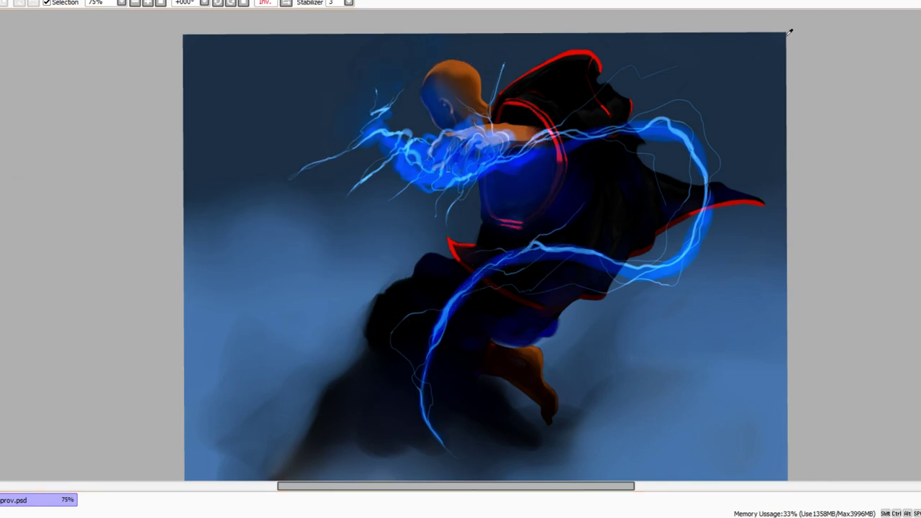
mouse_move(473, 154)
mouse_down()
mouse_move(431, 164)
mouse_move(531, 120)
mouse_move(512, 127)
mouse_move(405, 97)
mouse_move(392, 158)
mouse_move(477, 206)
mouse_up()
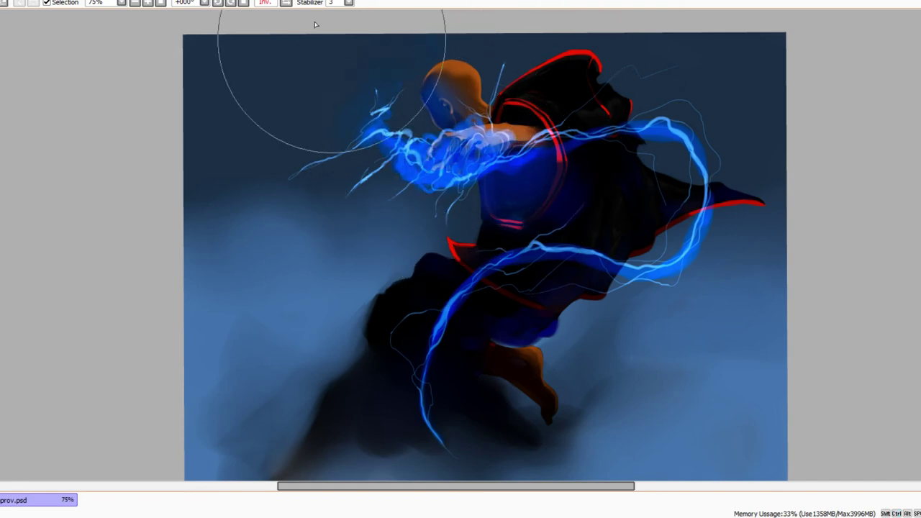
click(207, 13)
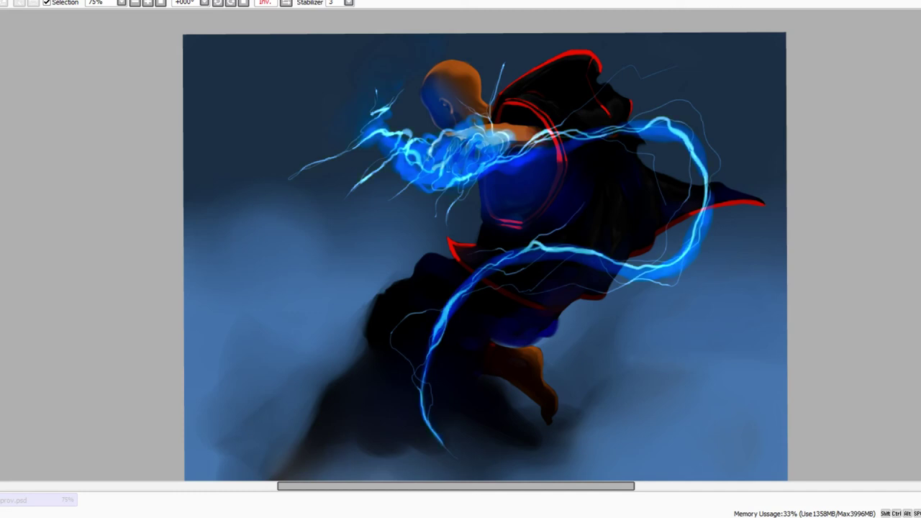
click(498, 134)
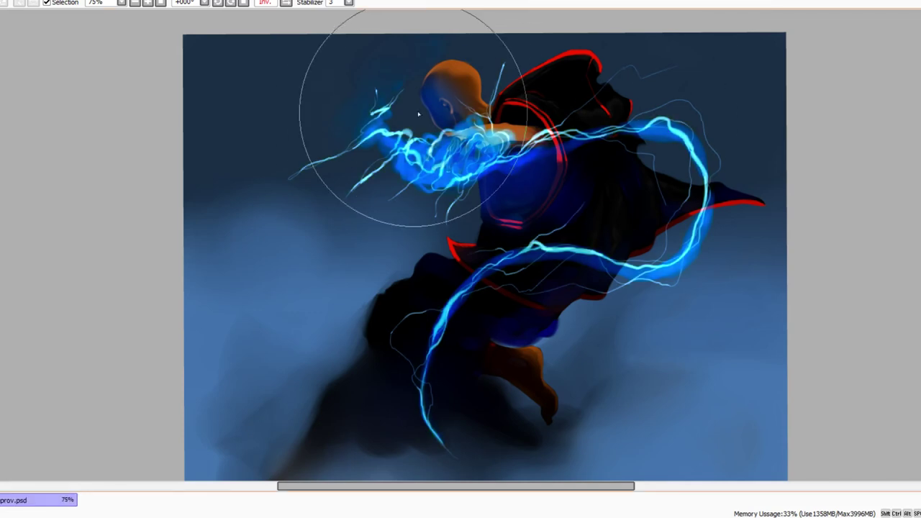
Dab a small pale-blue glowing orb onto the bolt above the forearm, undoing the first dab
key(ctrl+space)
scroll(422, 132, up, 2)
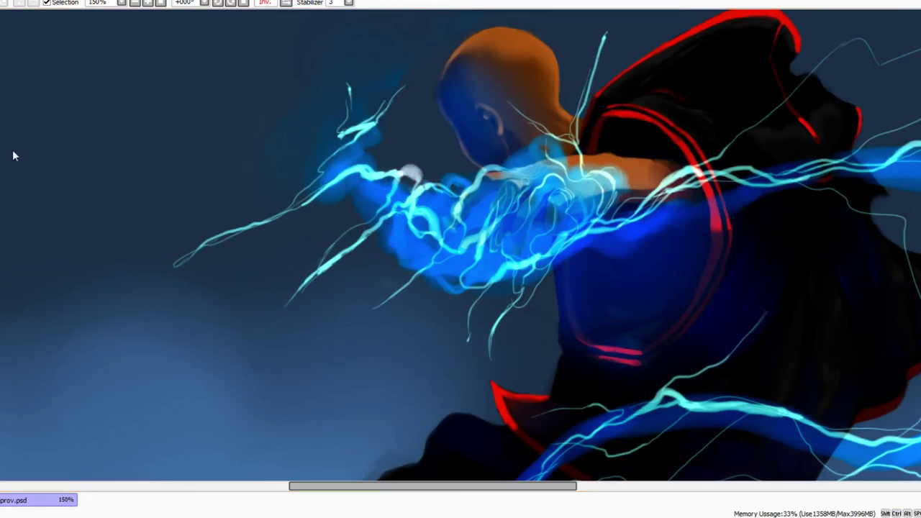
click(415, 167)
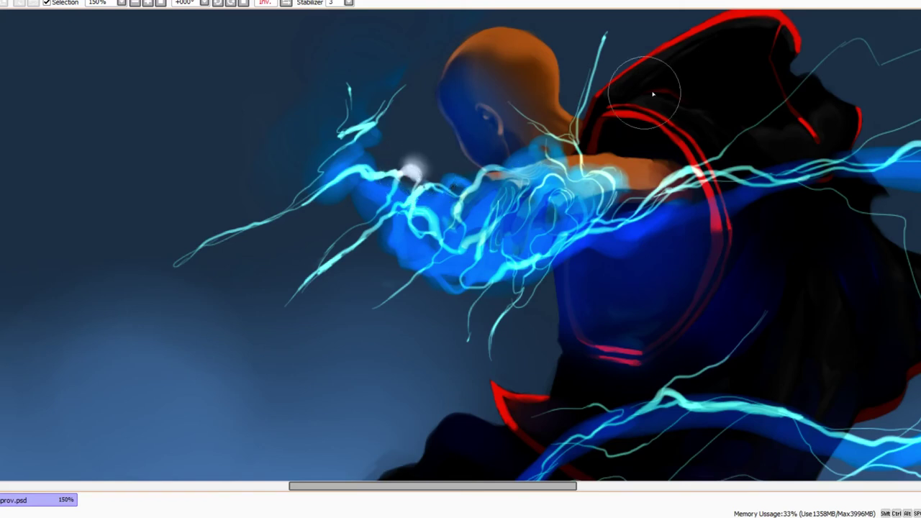
key(ctrl+z)
drag(474, 197, 487, 172)
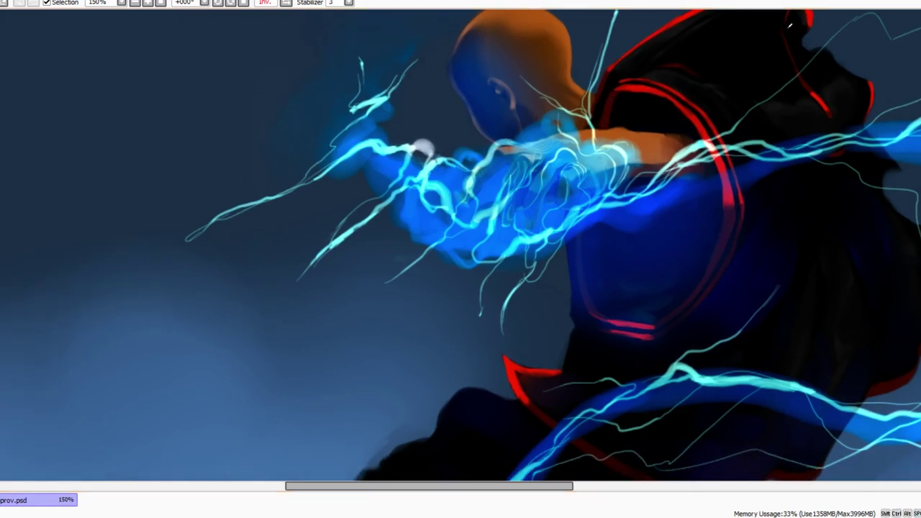
click(423, 148)
click(426, 146)
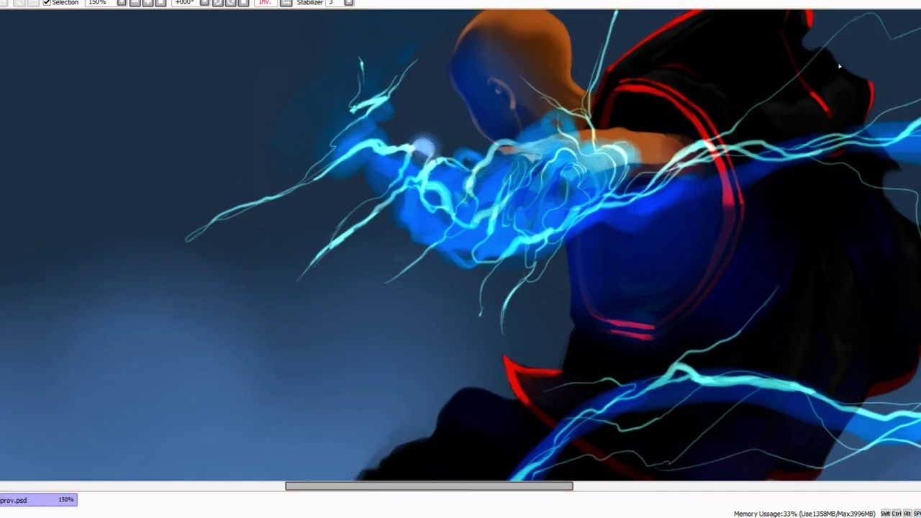
drag(614, 83, 611, 108)
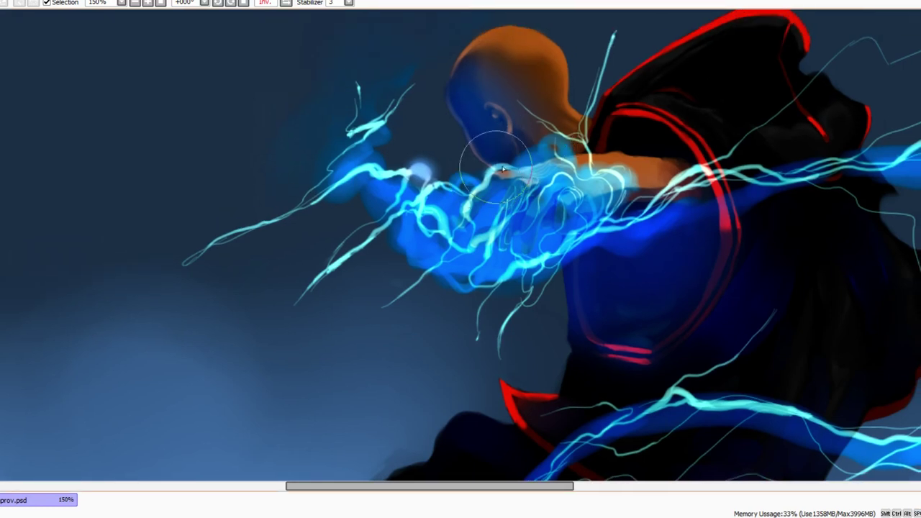
Brighten hot spots along the outward finger bolts, the upper spark, and the strands over the forearm and shoulder
mouse_move(353, 252)
mouse_down()
mouse_move(320, 279)
mouse_move(345, 259)
mouse_move(326, 269)
mouse_up()
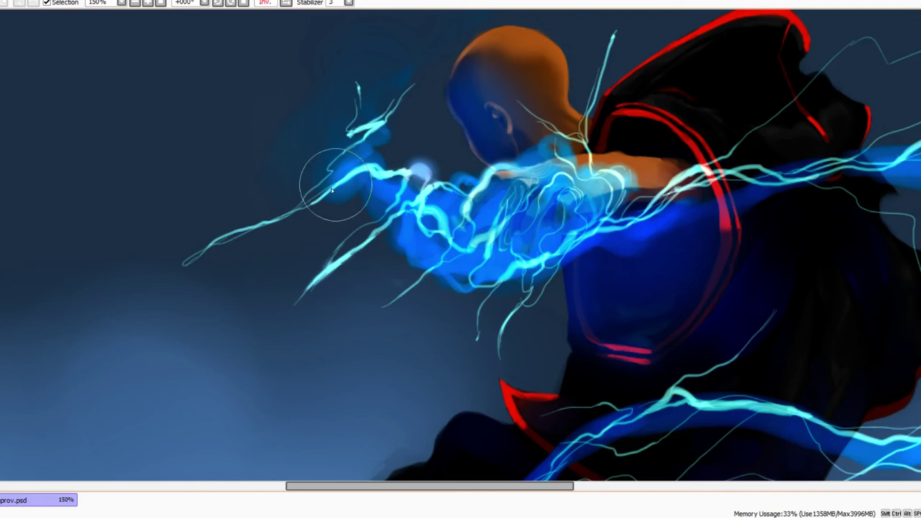
click(296, 209)
mouse_move(370, 126)
mouse_down()
mouse_move(385, 117)
mouse_move(353, 135)
mouse_up()
mouse_move(430, 221)
mouse_down()
mouse_move(461, 244)
mouse_move(440, 224)
mouse_move(384, 205)
mouse_move(430, 194)
mouse_up()
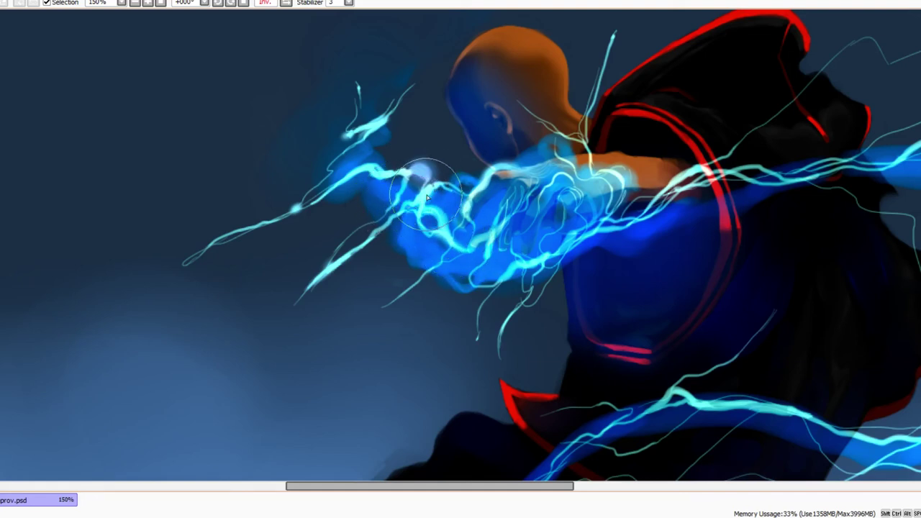
mouse_move(211, 249)
mouse_down()
mouse_move(216, 243)
mouse_move(180, 266)
mouse_move(290, 207)
mouse_up()
drag(567, 299, 451, 275)
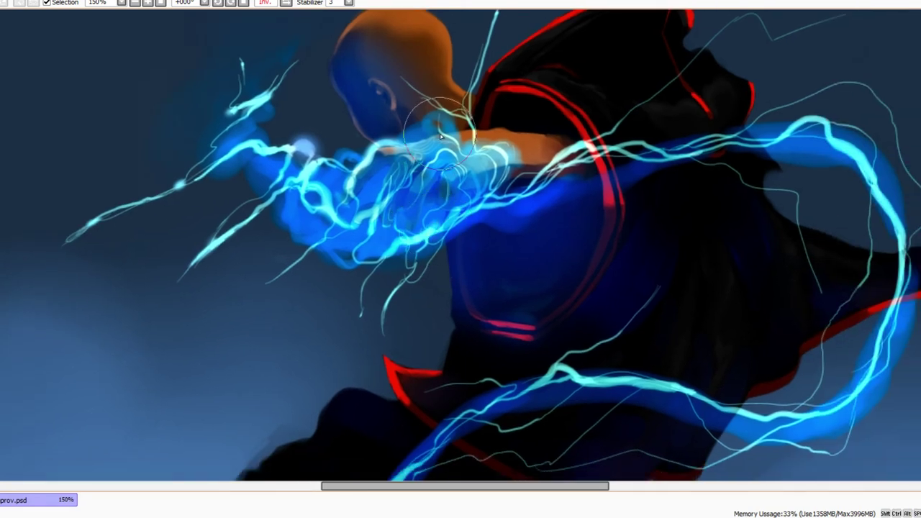
drag(433, 144, 448, 148)
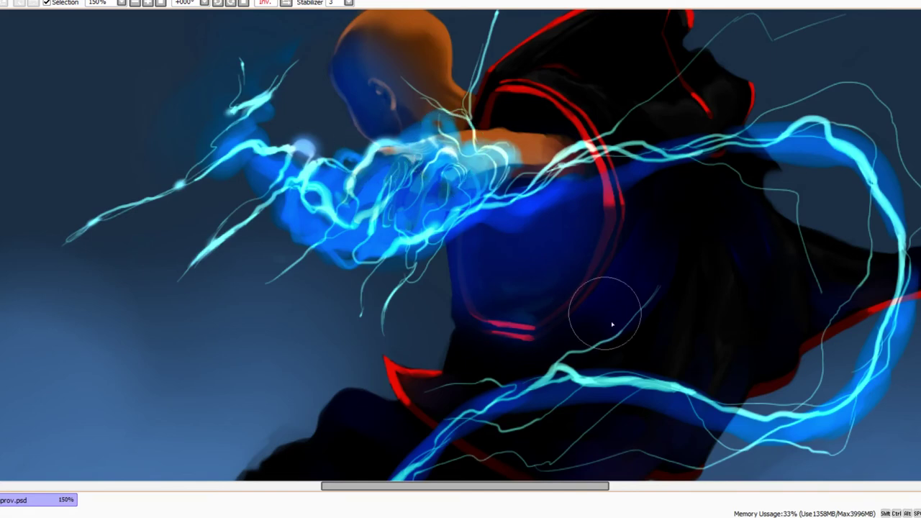
Add soft glows with a larger brush at the swirl's upper bend, the red trim crossing, and the lower bolt's peak
drag(608, 363, 538, 343)
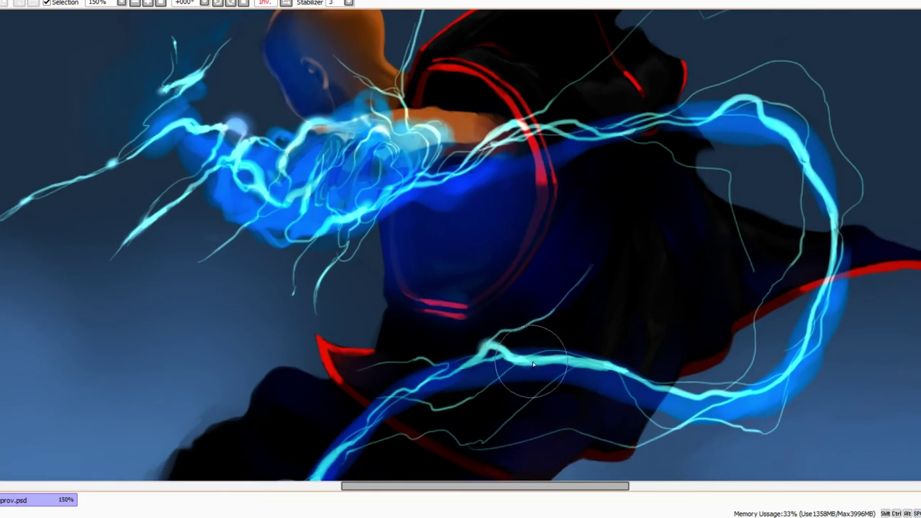
scroll(619, 367, down, 1)
drag(720, 225, 637, 238)
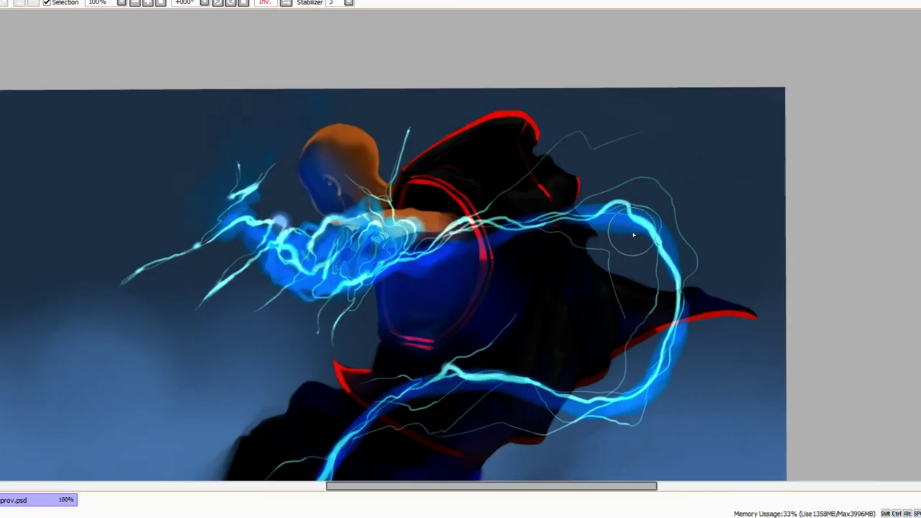
key(])
key(])
key(])
mouse_move(611, 197)
mouse_down()
mouse_move(609, 207)
mouse_move(625, 205)
mouse_up()
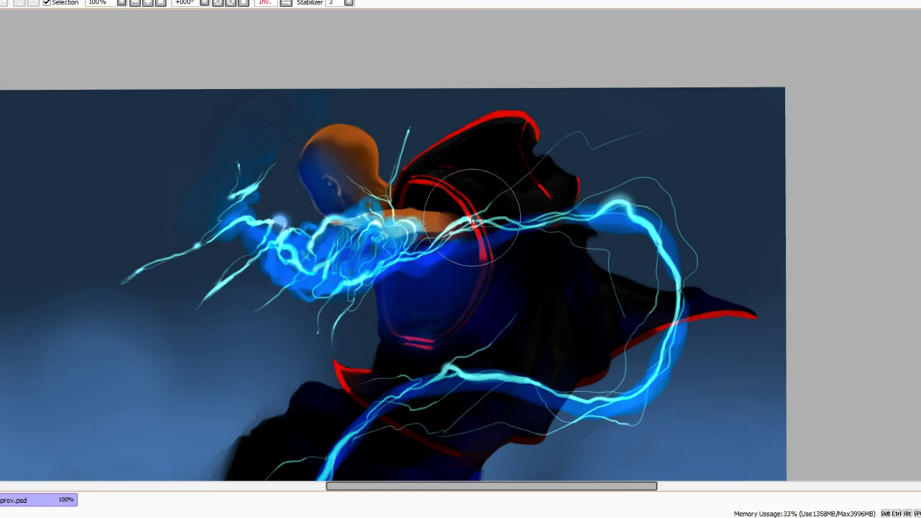
mouse_move(472, 218)
mouse_down()
mouse_move(497, 226)
mouse_move(475, 228)
mouse_move(507, 218)
mouse_move(456, 223)
mouse_up()
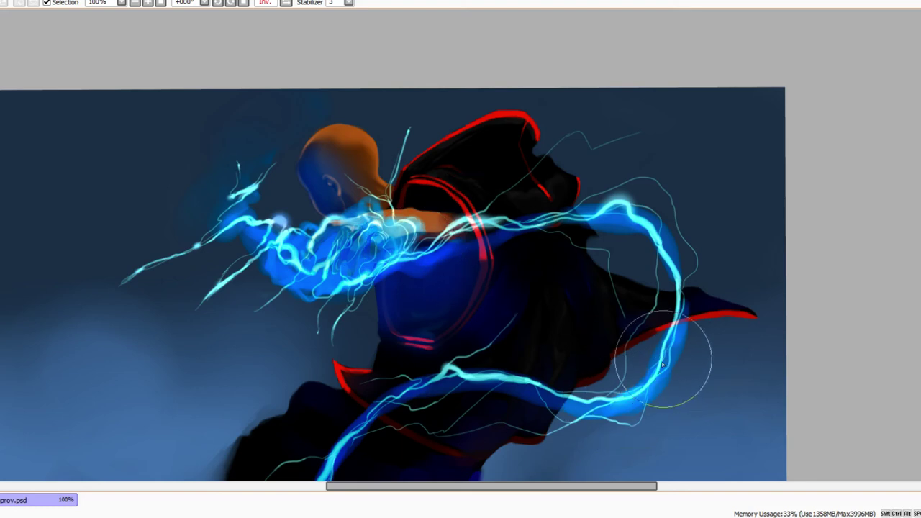
drag(583, 423, 623, 225)
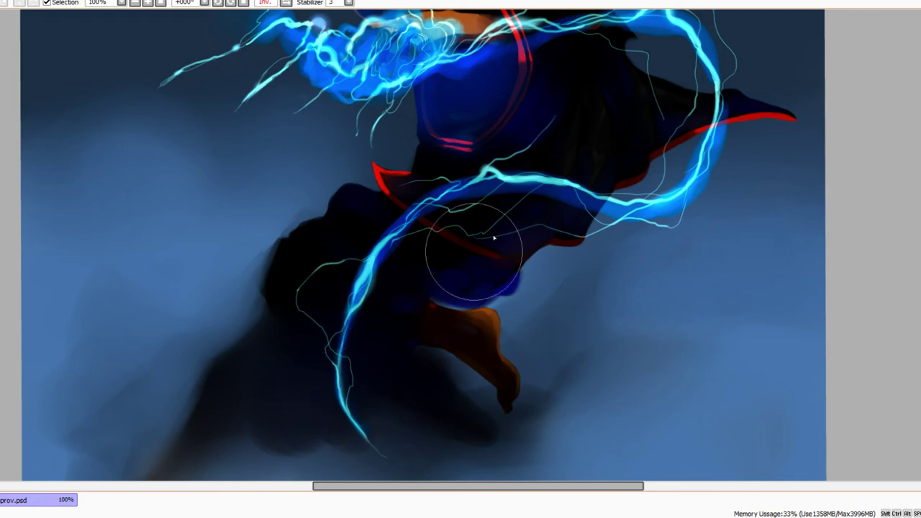
mouse_move(496, 172)
mouse_down()
mouse_move(482, 171)
mouse_move(443, 197)
mouse_move(495, 173)
mouse_up()
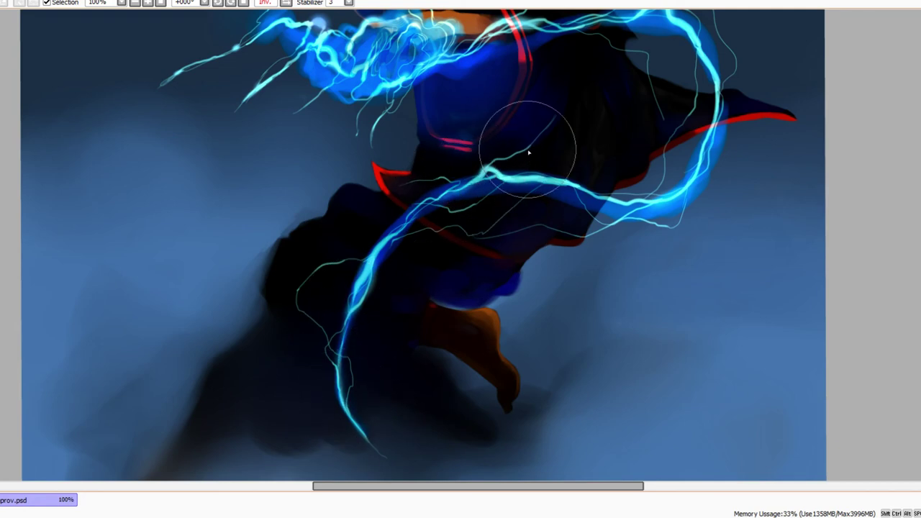
drag(690, 132, 628, 224)
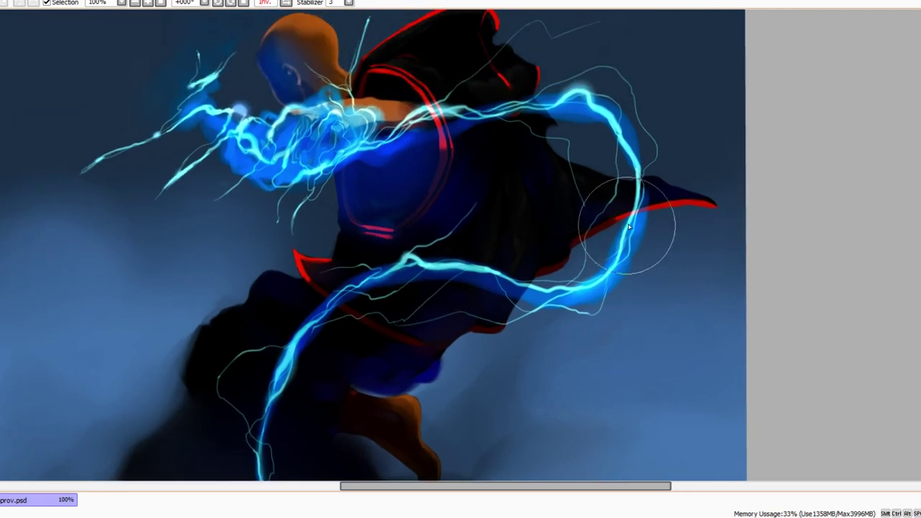
Thicken the neck spark and extend it up to the canvas edge, and lengthen the stray strand beside the head
drag(306, 207, 411, 233)
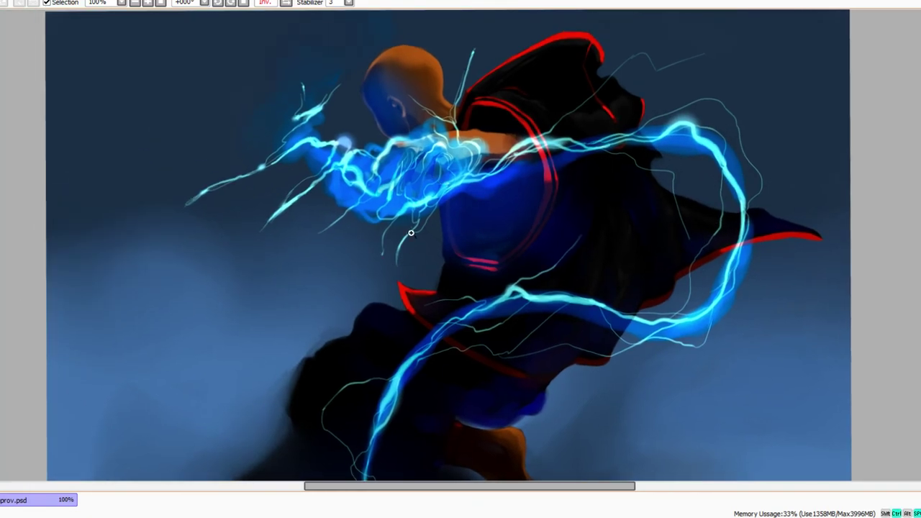
scroll(411, 232, up, 1)
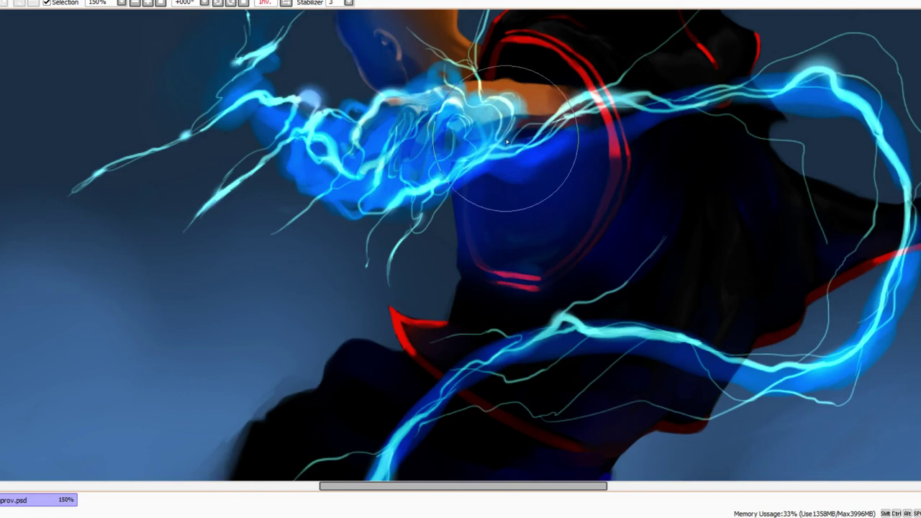
drag(508, 140, 463, 246)
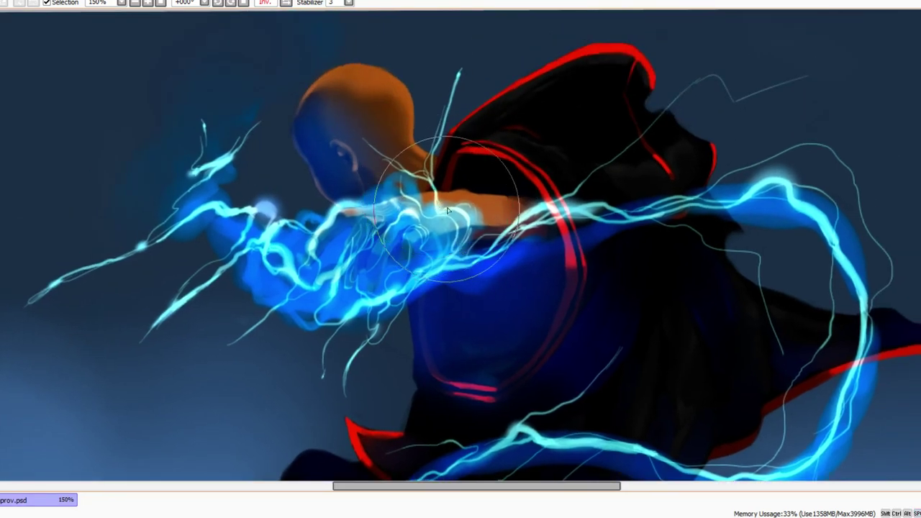
key(e)
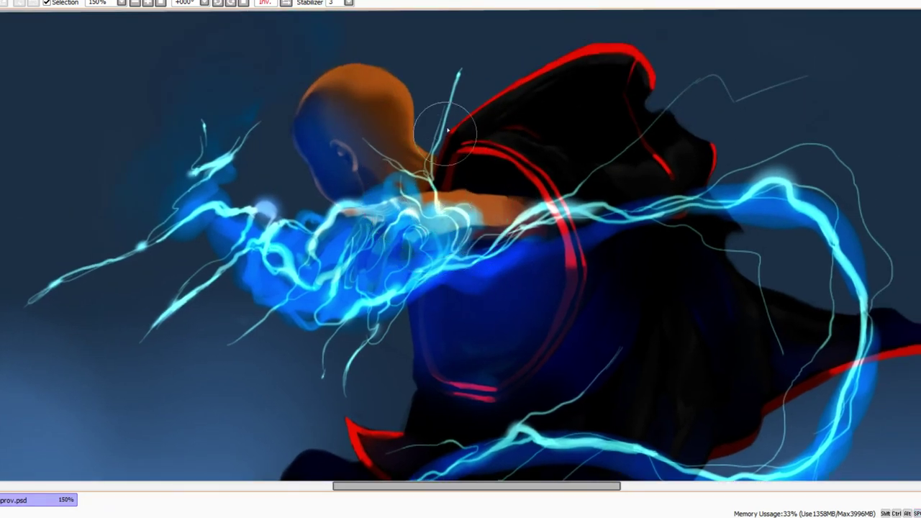
drag(447, 130, 440, 191)
mouse_move(454, 133)
mouse_down()
mouse_move(430, 99)
mouse_move(441, 117)
mouse_up()
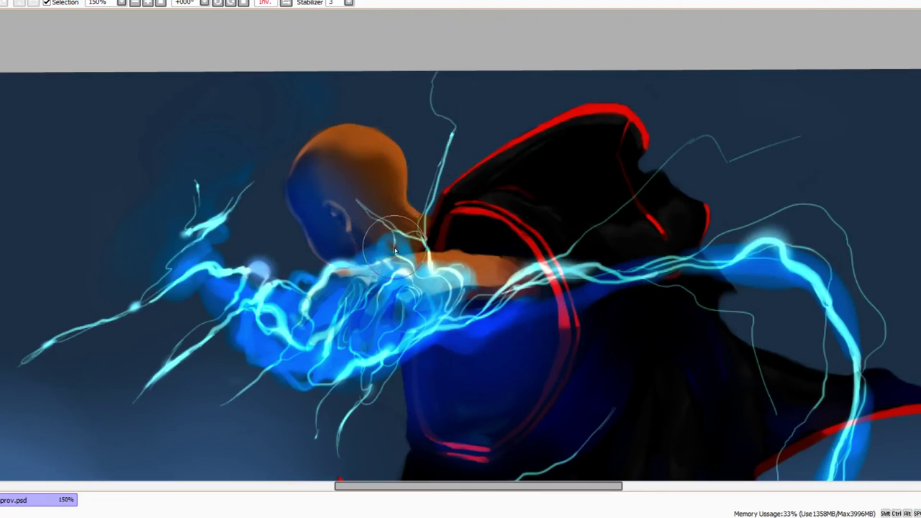
Thicken the stray arc across the hood and double it with a second thin strand up to its peak
drag(617, 197, 559, 199)
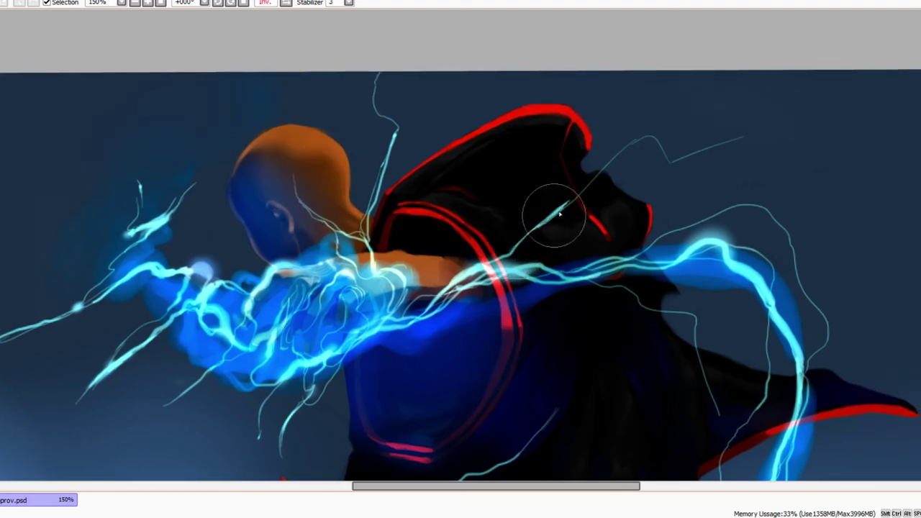
drag(573, 200, 648, 142)
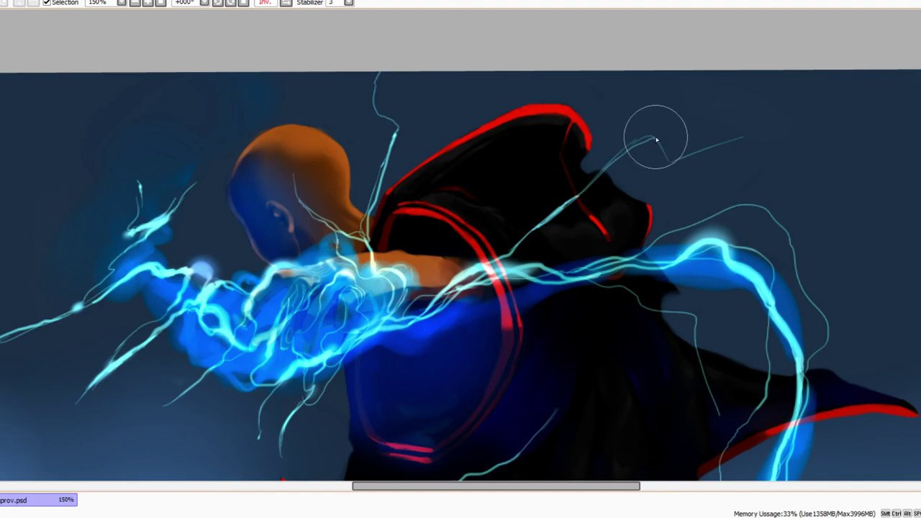
scroll(659, 147, down, 2)
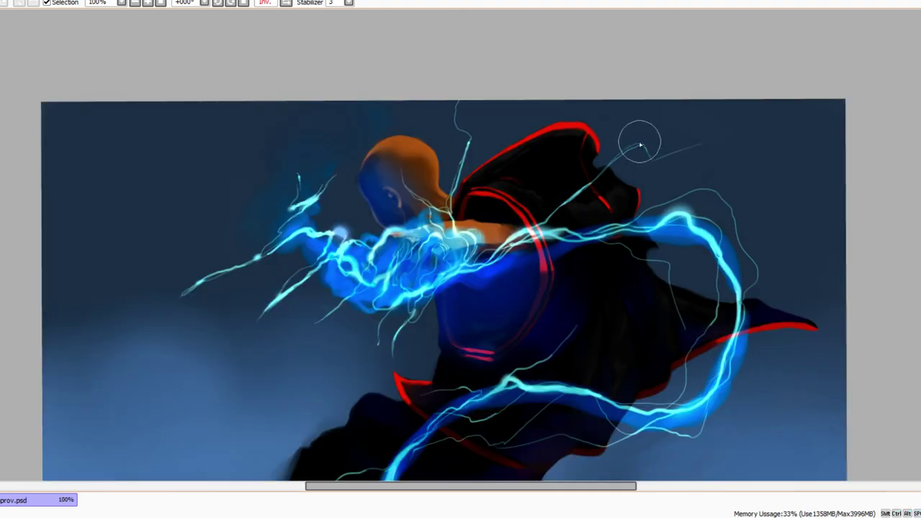
drag(589, 235, 573, 211)
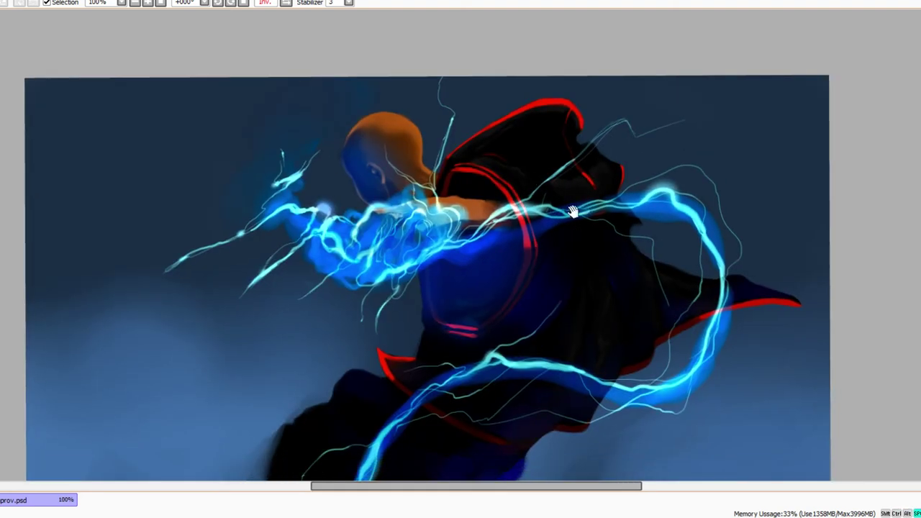
Draw thin straight spikes radiating from the glowing upper bend of the swirl and along the bolt behind the shoulder
scroll(719, 86, up, 2)
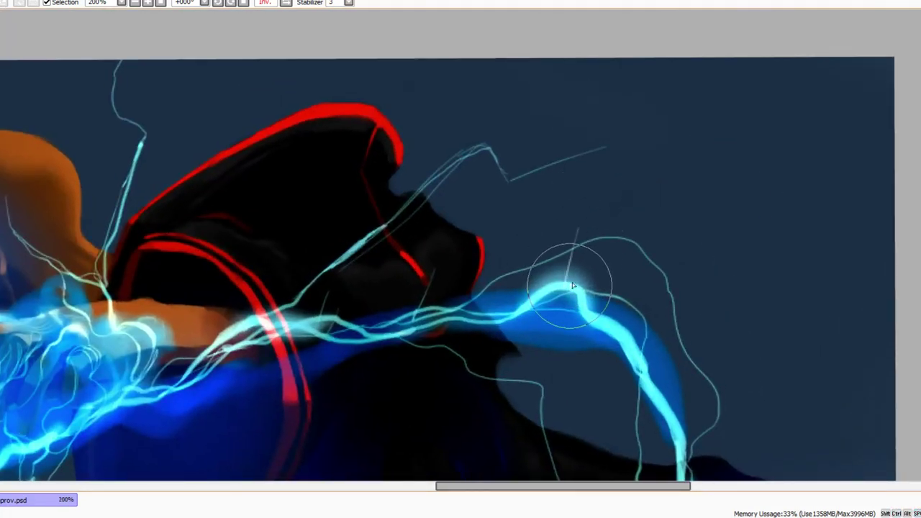
key(alt)
drag(572, 284, 595, 224)
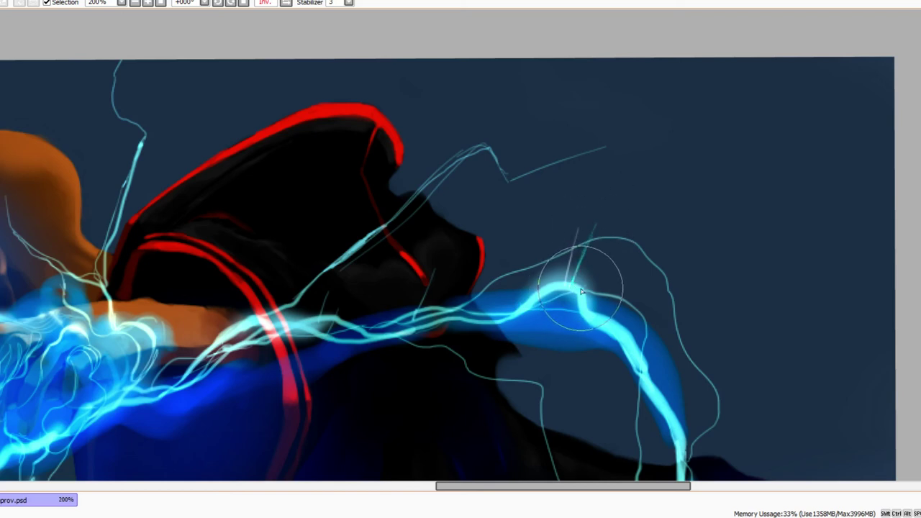
drag(582, 289, 623, 255)
mouse_move(566, 283)
mouse_down()
mouse_move(565, 261)
mouse_move(553, 274)
mouse_up()
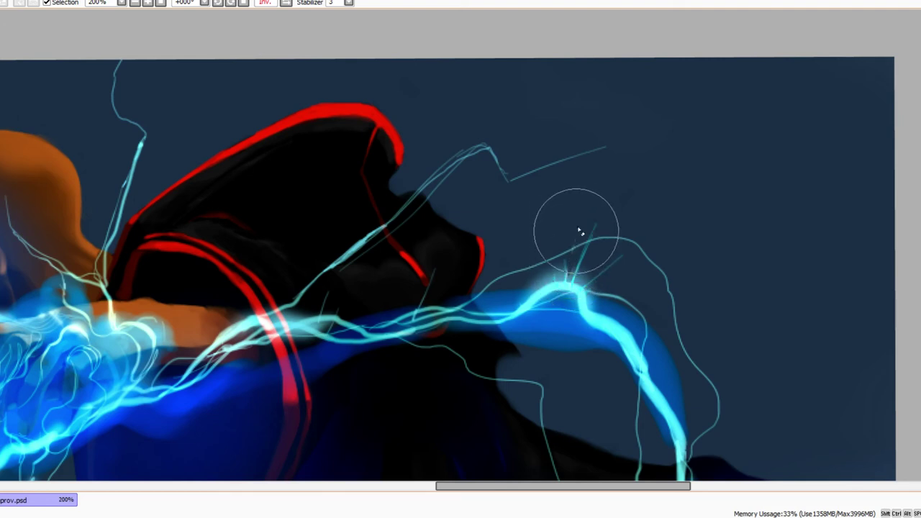
key(ctrl+z)
key(ctrl+z)
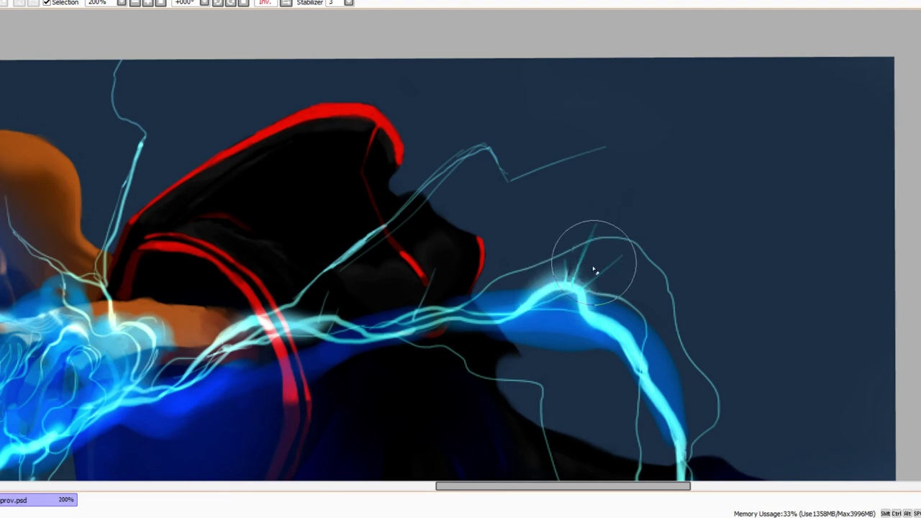
Lengthen and brighten the tallest spike at the upper bend and add more spikes above and below for a starburst
mouse_move(586, 243)
mouse_down()
mouse_move(604, 203)
mouse_move(573, 281)
mouse_up()
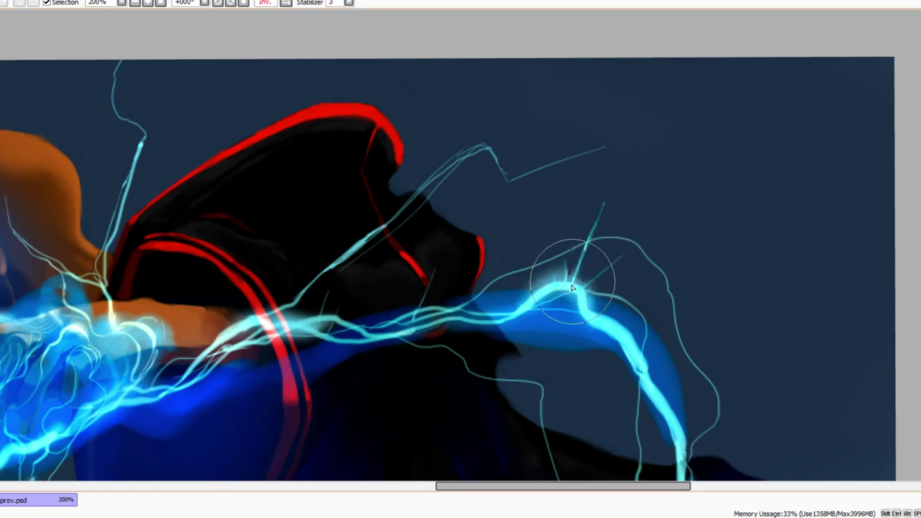
mouse_move(566, 238)
mouse_down()
mouse_move(567, 280)
mouse_move(545, 235)
mouse_up()
mouse_move(543, 293)
mouse_down()
mouse_move(564, 234)
mouse_move(585, 225)
mouse_up()
drag(565, 254, 600, 223)
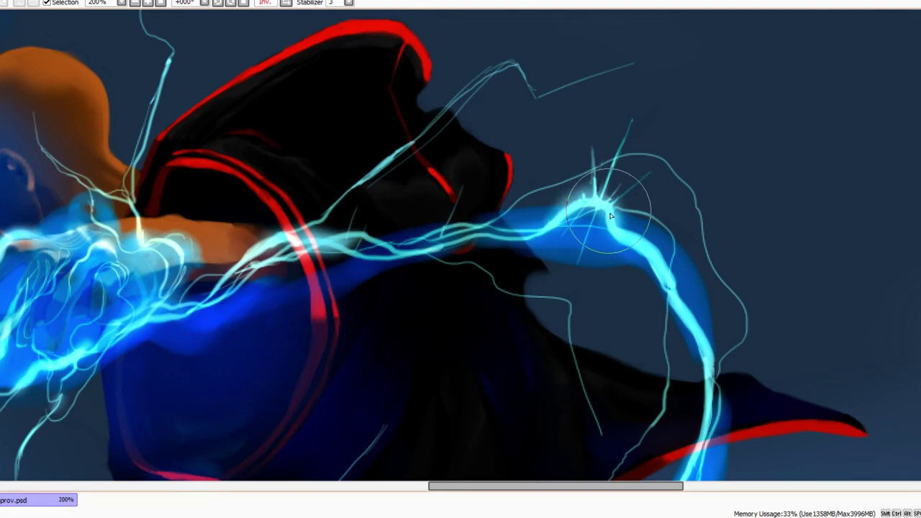
Add thin straight spikes to the bolt across the shoulder and over the outstretched forearm
drag(662, 284, 602, 224)
scroll(602, 225, down, 1)
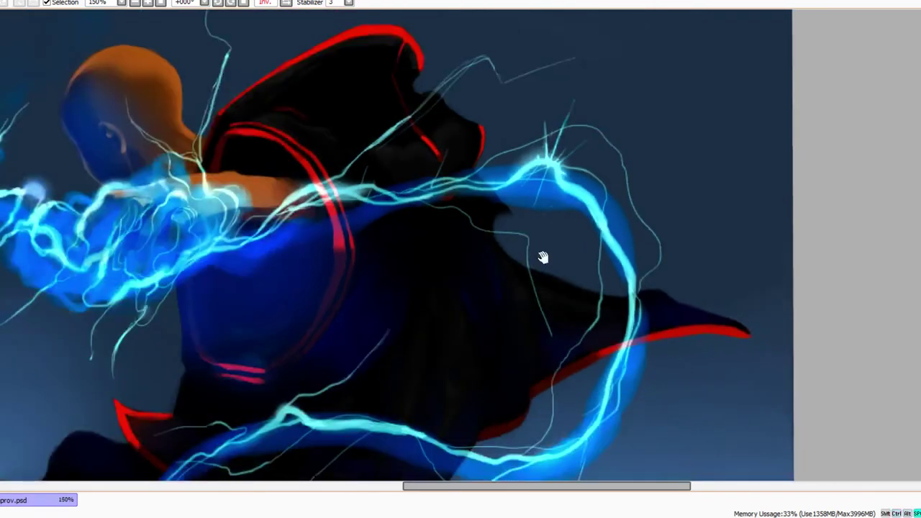
drag(542, 257, 659, 268)
scroll(534, 214, up, 1)
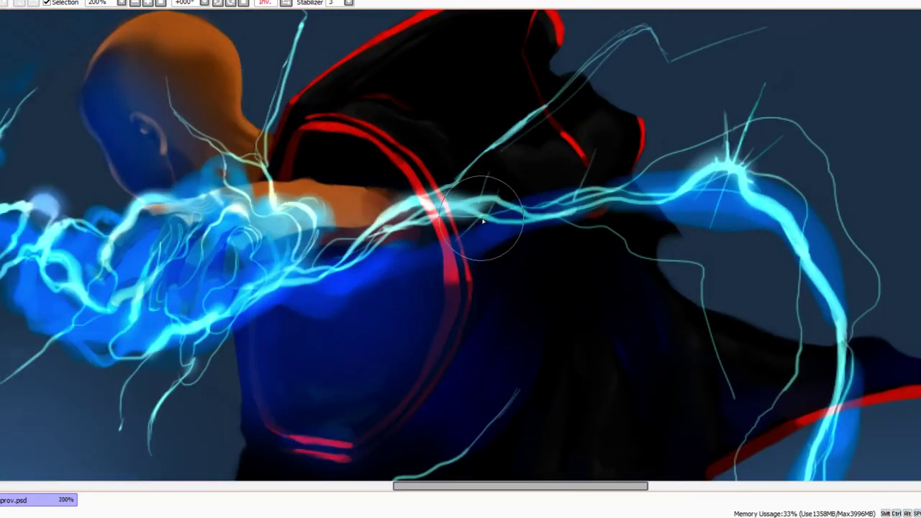
drag(433, 236, 502, 259)
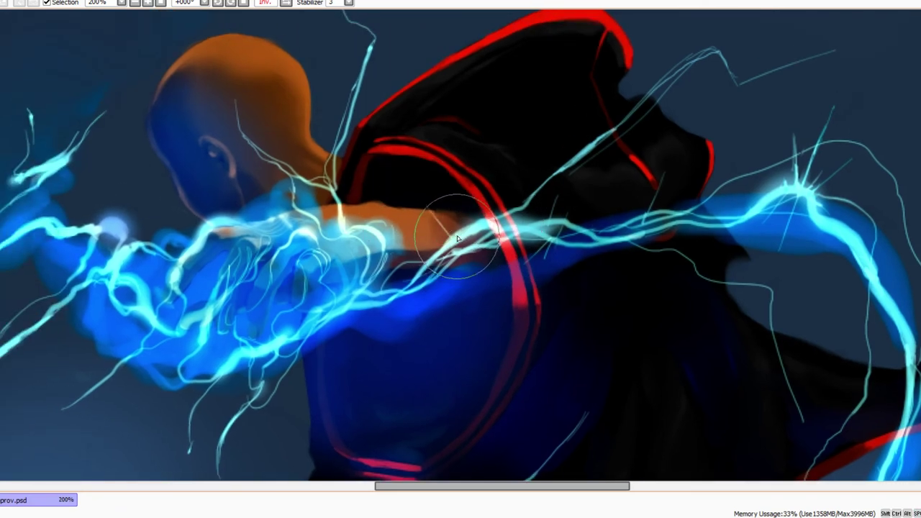
drag(410, 240, 478, 221)
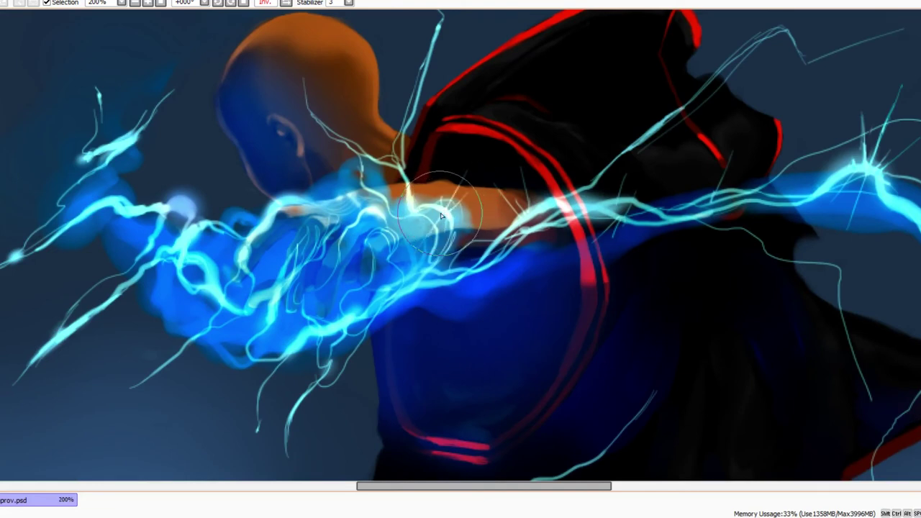
Draw fine rays across the lower part of the glowing hand and a small electric curl above the knuckles
drag(383, 266, 467, 233)
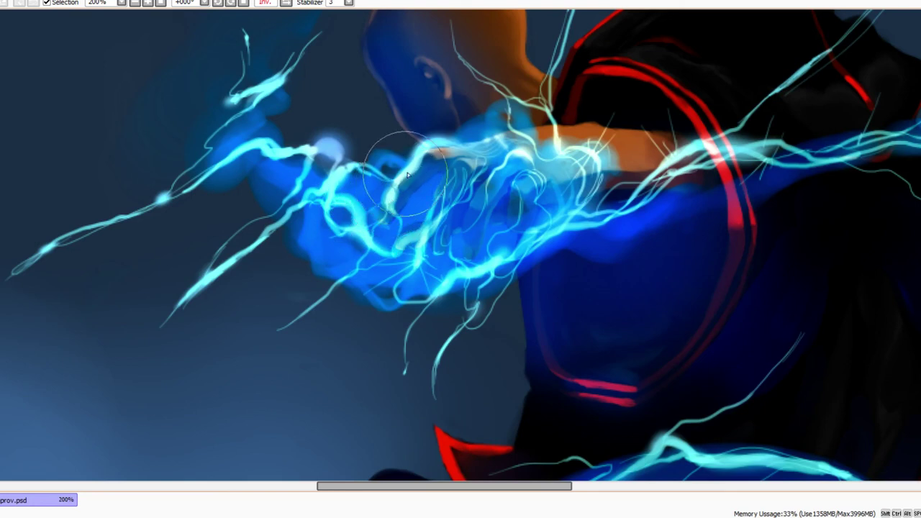
mouse_move(448, 131)
mouse_down()
mouse_move(422, 151)
mouse_move(442, 131)
mouse_move(461, 149)
mouse_move(442, 153)
mouse_move(475, 189)
mouse_up()
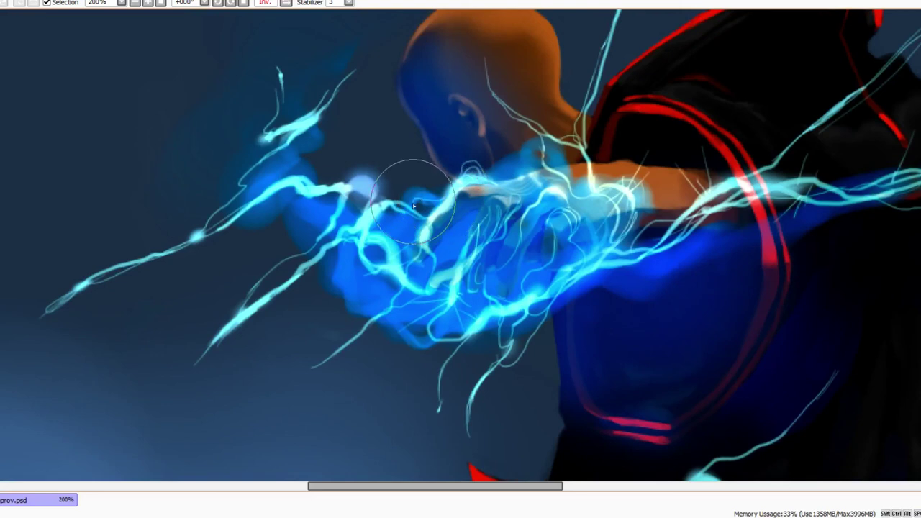
drag(354, 184, 407, 202)
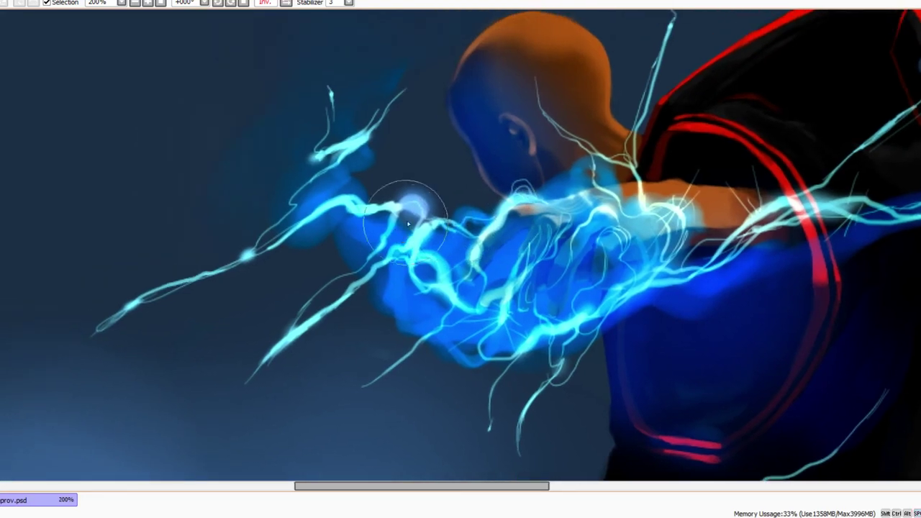
Draw a fan of thin spikes branching off the lower of the two long bolts in front of the hand
scroll(409, 205, down, 1)
mouse_move(400, 270)
mouse_down()
mouse_move(407, 242)
mouse_move(423, 231)
mouse_up()
mouse_move(340, 271)
mouse_down()
mouse_move(379, 271)
mouse_move(384, 246)
mouse_move(317, 319)
mouse_move(438, 357)
mouse_up()
ctrl+click(386, 269)
ctrl+click(385, 266)
ctrl+click(385, 266)
mouse_move(437, 356)
mouse_down()
mouse_move(450, 321)
mouse_move(458, 331)
mouse_up()
drag(473, 305, 476, 343)
drag(389, 360, 484, 281)
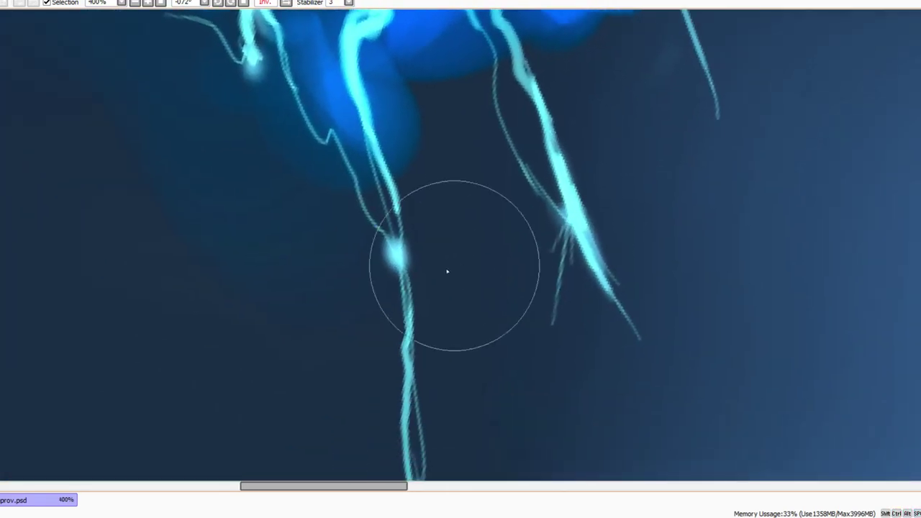
Turn the hot spot on the longest bolt in front of the hand into a small starburst with short rays
mouse_move(395, 260)
mouse_down()
mouse_move(353, 286)
mouse_move(388, 262)
mouse_up()
ctrl+alt+click(395, 256)
ctrl+alt+click(395, 256)
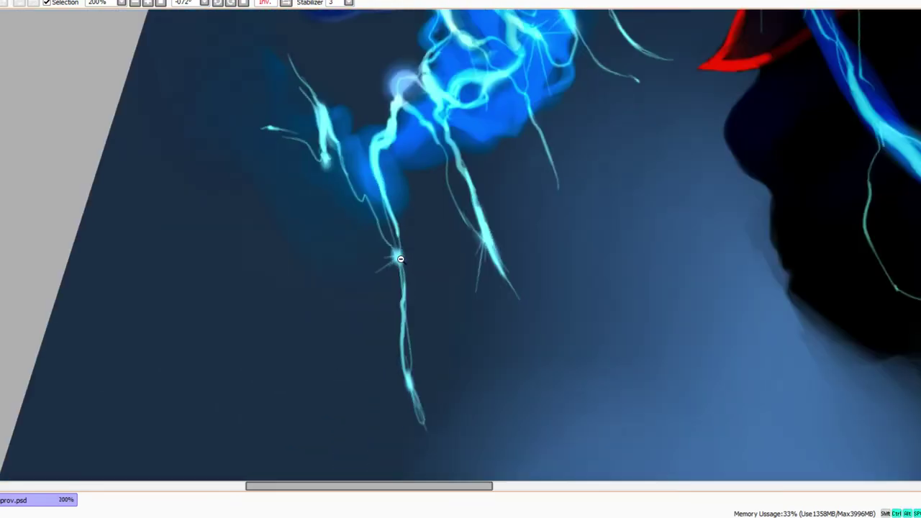
ctrl+alt+click(395, 256)
Draw thin spikes rising from the lightning's peak at the waist and erase the stray strand branching off beside it
mouse_move(620, 304)
mouse_down()
mouse_move(475, 431)
mouse_move(422, 432)
mouse_up()
drag(540, 360, 336, 370)
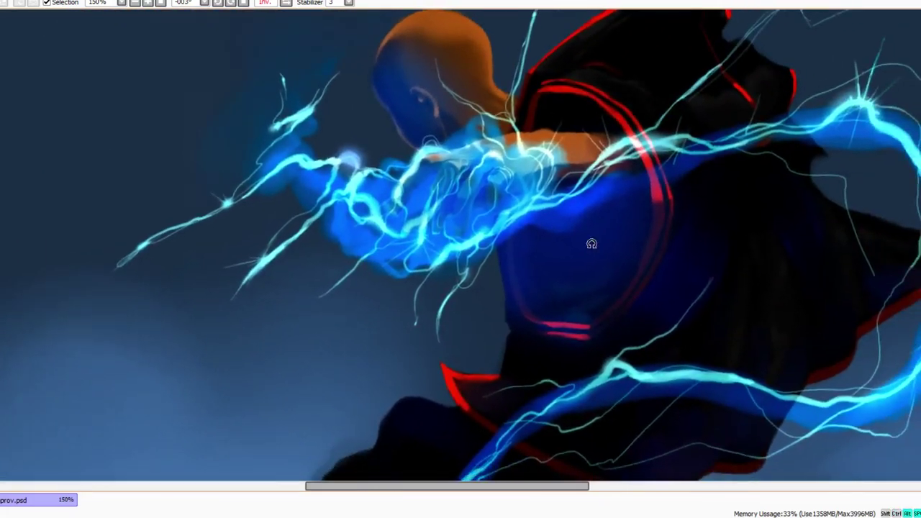
drag(592, 244, 627, 302)
ctrl+alt+click(624, 303)
mouse_move(566, 307)
mouse_down()
mouse_move(603, 306)
mouse_move(574, 285)
mouse_up()
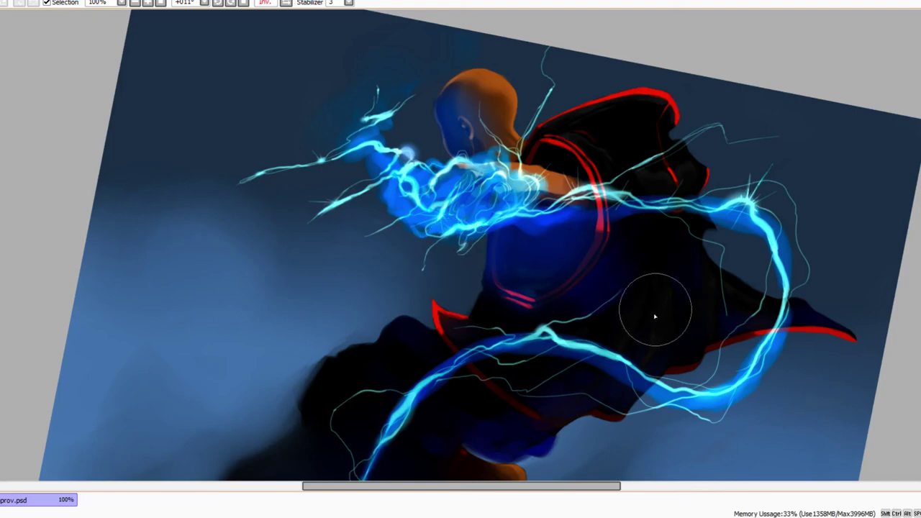
scroll(654, 314, up, 3)
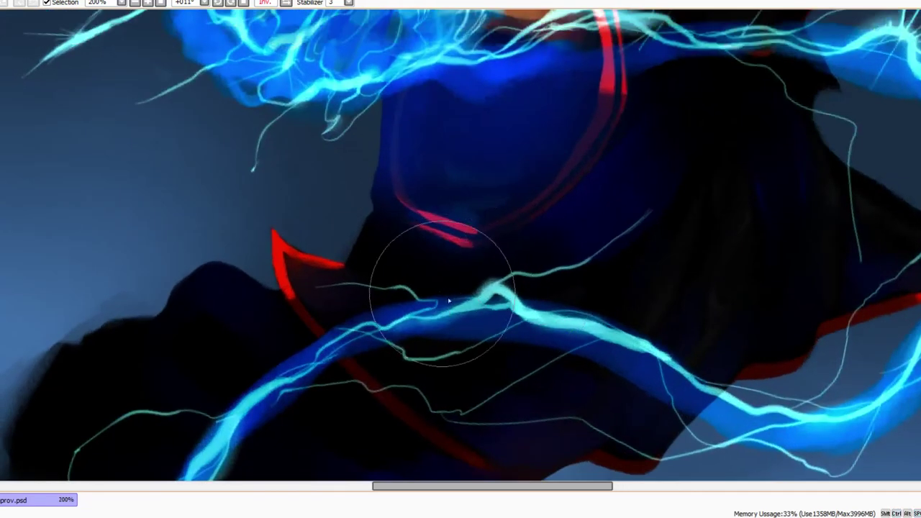
key([)
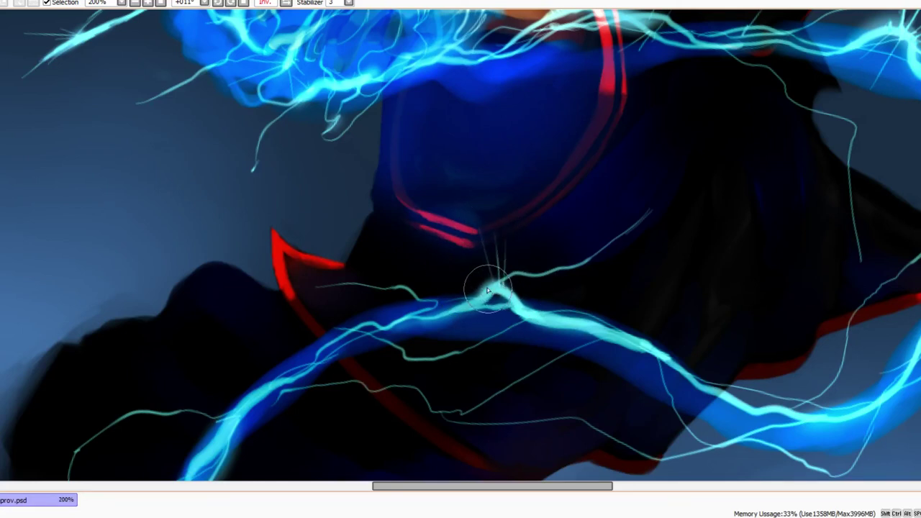
mouse_move(522, 273)
mouse_down()
mouse_move(624, 234)
mouse_move(666, 186)
mouse_up()
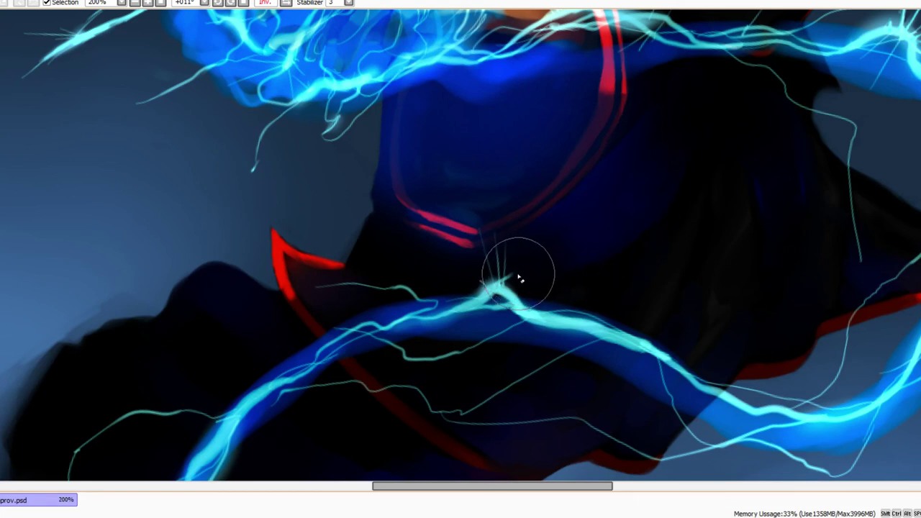
Add short spikes along the bolt across the robe's skirt and around the swirl's lower curve
drag(651, 351, 551, 274)
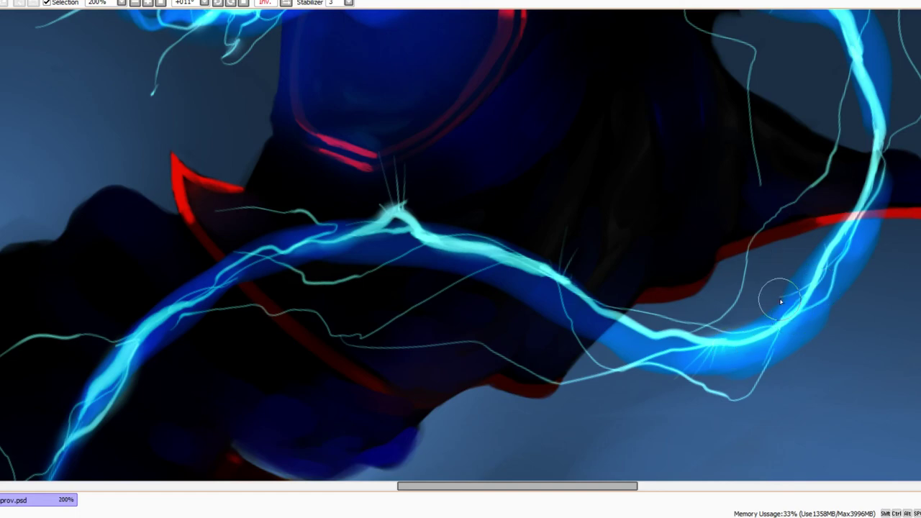
drag(701, 326, 847, 298)
Draw short spikes where the stray loop leaves the bolt running down over the dark lower robe
drag(432, 243, 374, 373)
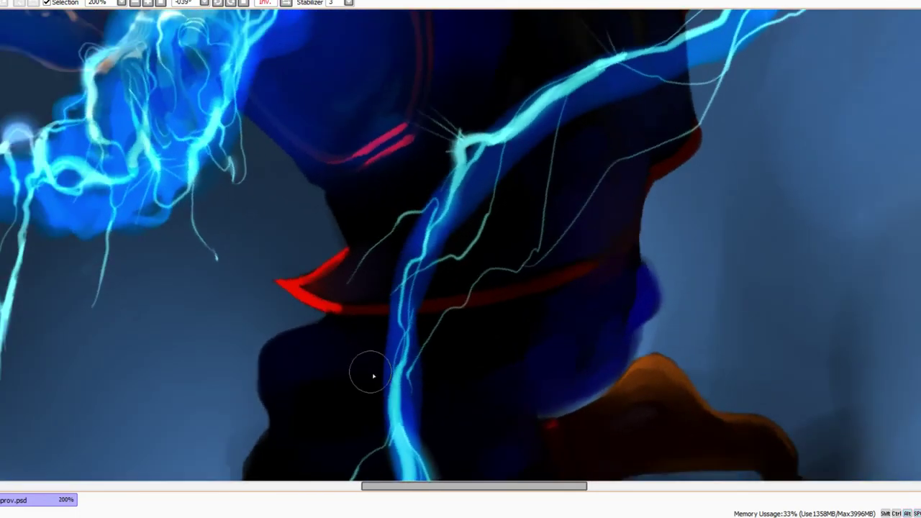
drag(407, 407, 407, 339)
scroll(424, 349, down, 2)
drag(420, 374, 408, 335)
scroll(407, 335, up, 2)
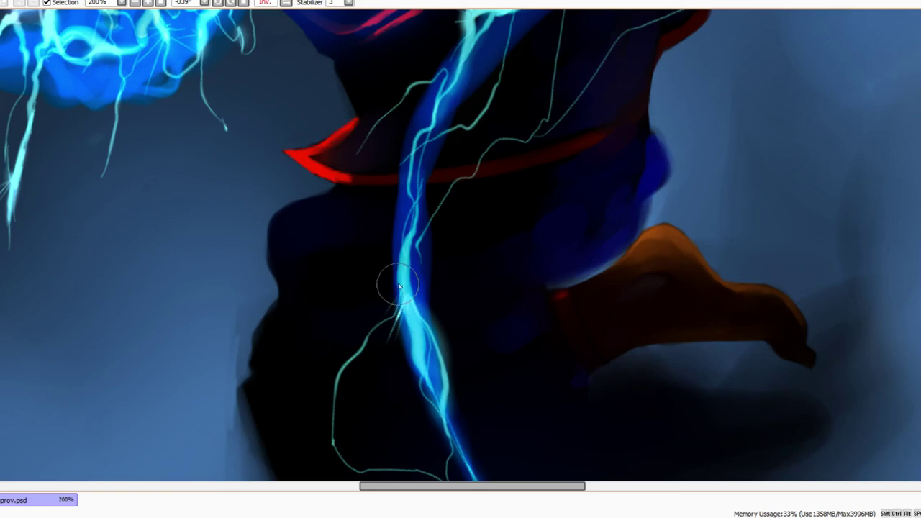
drag(406, 319, 396, 303)
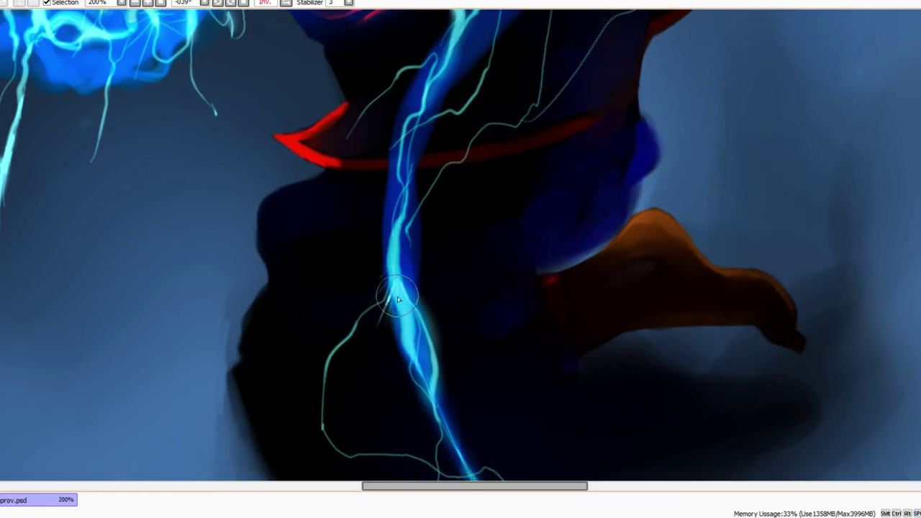
Brighten and thicken the core of the lightning's curved tail beside the foot with overlapping cyan strokes
ctrl+alt+click(406, 319)
ctrl+alt+click(406, 318)
ctrl+alt+click(410, 322)
drag(619, 313, 602, 426)
drag(562, 375, 382, 359)
ctrl+click(332, 268)
ctrl+click(332, 268)
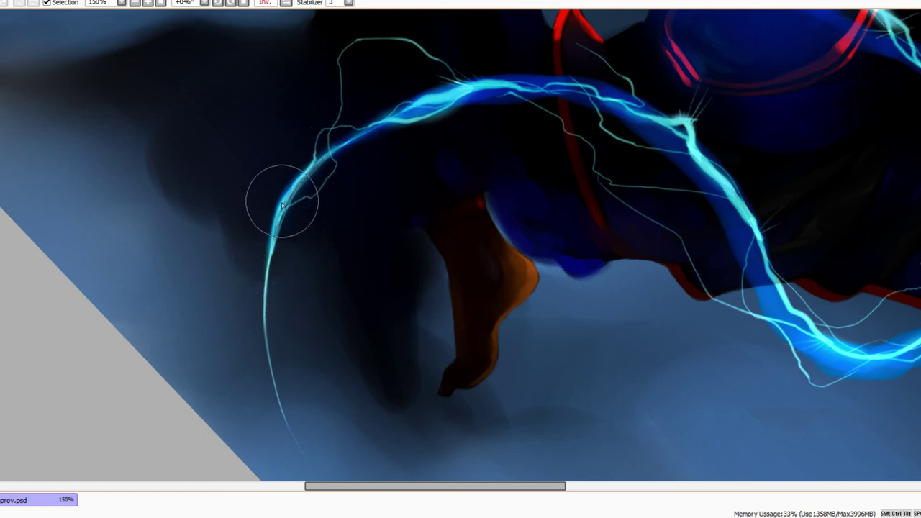
mouse_move(282, 206)
mouse_down()
mouse_move(281, 195)
mouse_move(391, 97)
mouse_move(384, 126)
mouse_up()
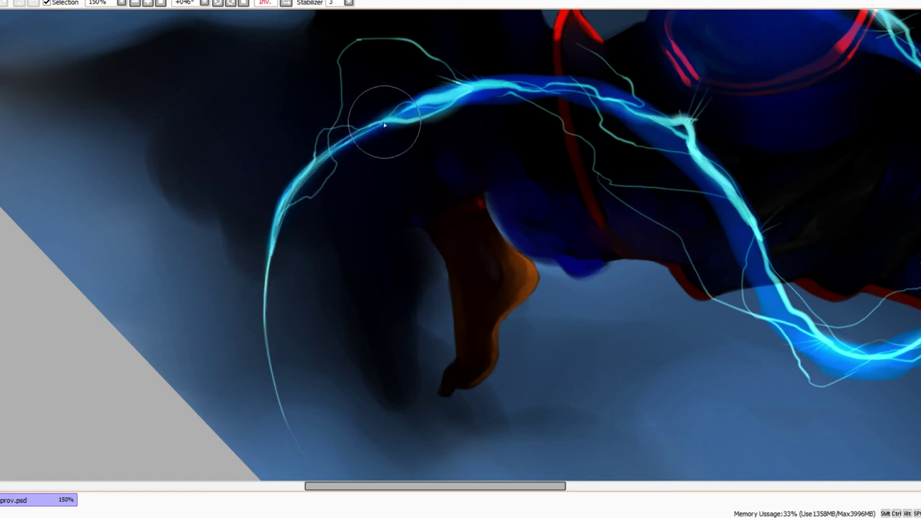
ctrl+alt+click(468, 175)
drag(588, 300, 638, 175)
drag(639, 218, 630, 378)
mouse_move(697, 279)
mouse_down()
mouse_move(644, 310)
mouse_move(693, 275)
mouse_move(687, 266)
mouse_up()
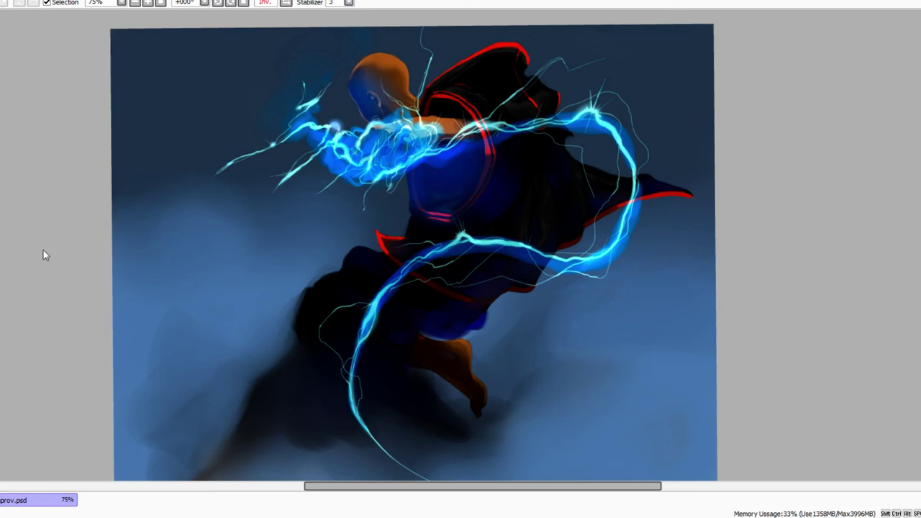
Erase the blue glow covering the robe's back panel and red trim so only the dark fabric remains
drag(543, 339, 541, 334)
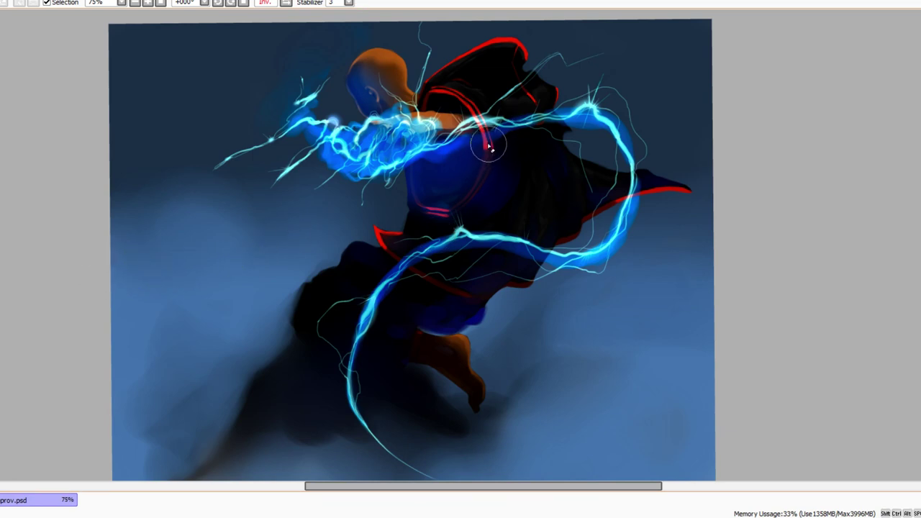
mouse_move(472, 144)
mouse_down()
mouse_move(441, 171)
mouse_move(484, 138)
mouse_move(456, 174)
mouse_move(502, 173)
mouse_move(427, 184)
mouse_move(447, 169)
mouse_move(425, 179)
mouse_move(416, 198)
mouse_move(421, 176)
mouse_move(425, 207)
mouse_move(467, 198)
mouse_move(480, 209)
mouse_move(541, 175)
mouse_up()
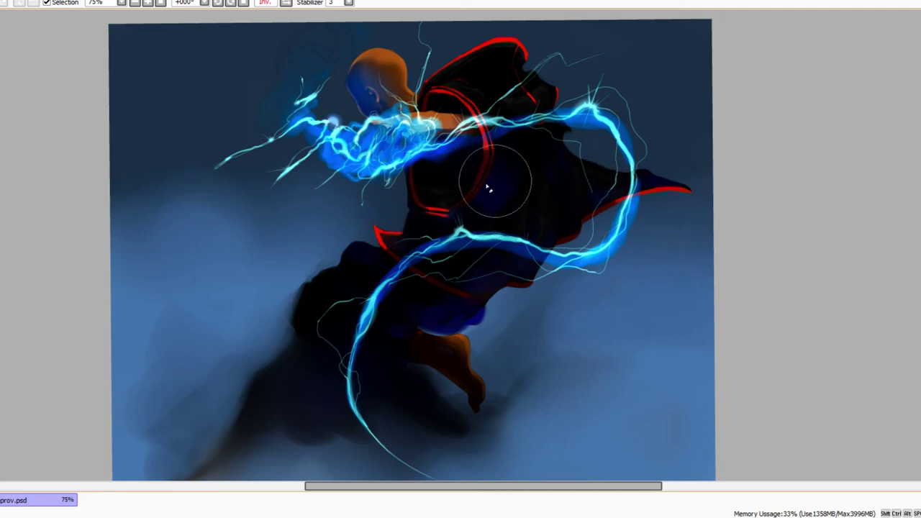
mouse_move(594, 185)
mouse_down()
mouse_move(571, 157)
mouse_move(586, 180)
mouse_up()
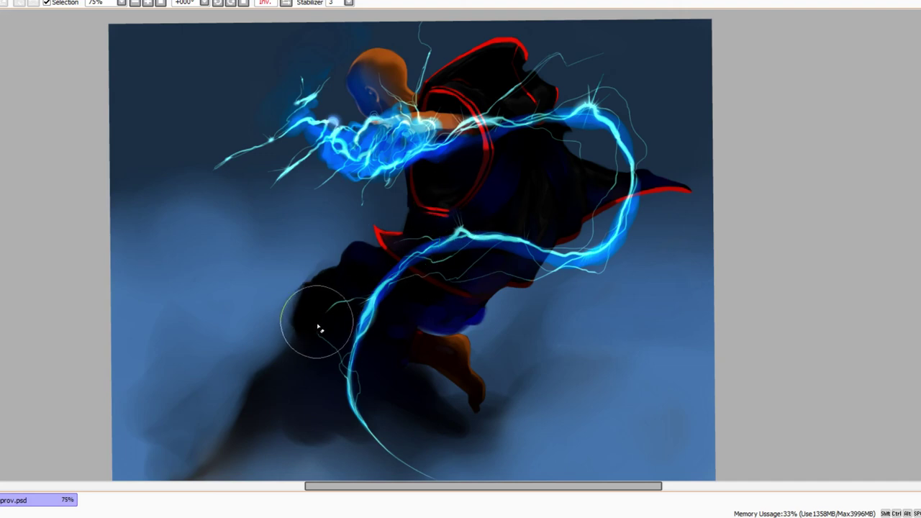
Erase the stray loop beside the lower bolt, the far tips of the hand bolts, and the strands above the neck and hood
drag(326, 320, 322, 347)
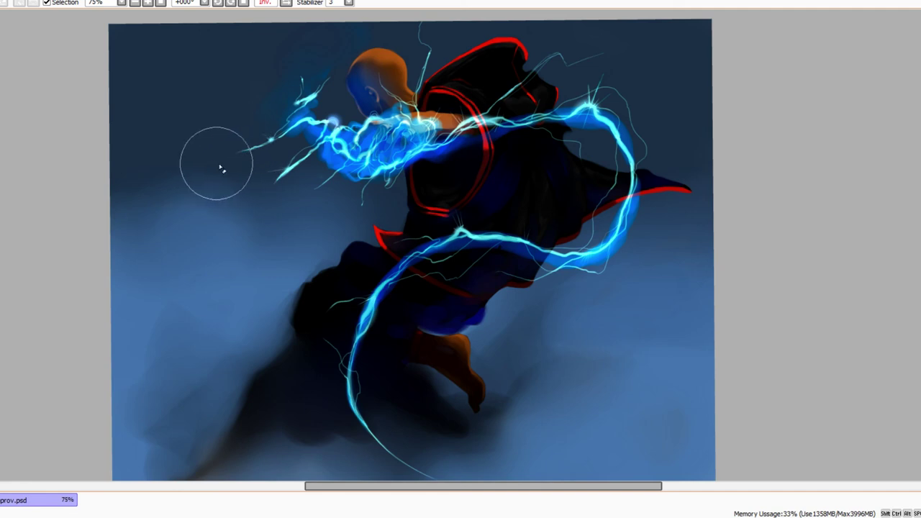
mouse_move(460, 47)
mouse_down()
mouse_move(471, 96)
mouse_move(436, 92)
mouse_move(436, 61)
mouse_up()
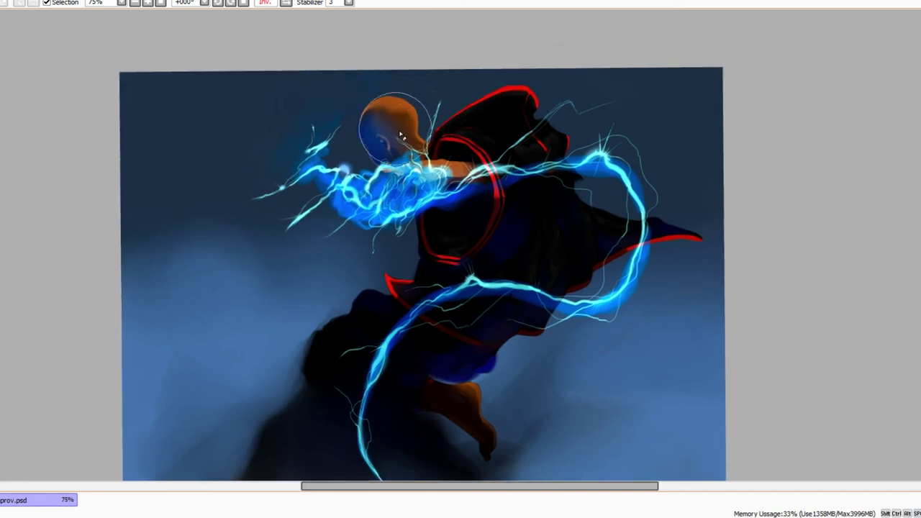
drag(430, 92, 435, 109)
mouse_move(558, 88)
mouse_down()
mouse_move(536, 91)
mouse_move(535, 82)
mouse_move(482, 121)
mouse_up()
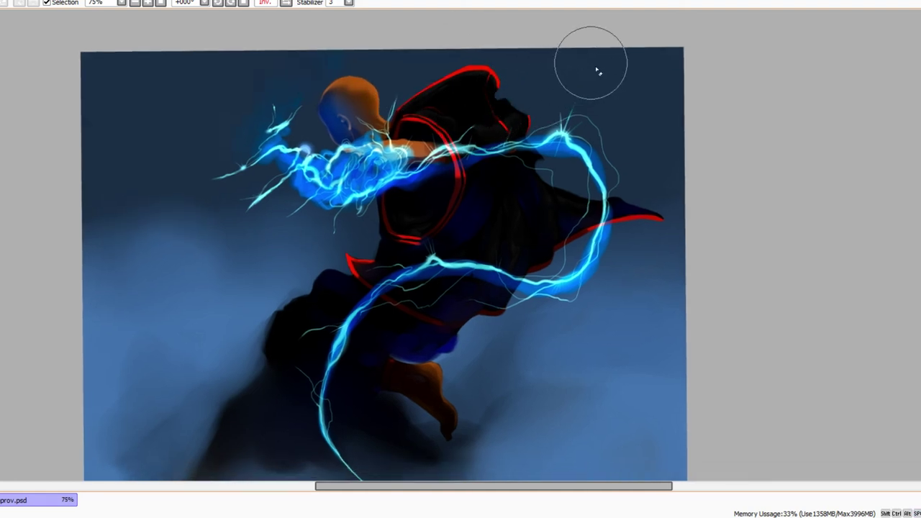
Paint a soft light-cyan patch with a large brush at the canvas's lower edge, beneath the dark robe
drag(630, 180, 625, 133)
ctrl+alt+click(624, 134)
drag(695, 175, 703, 163)
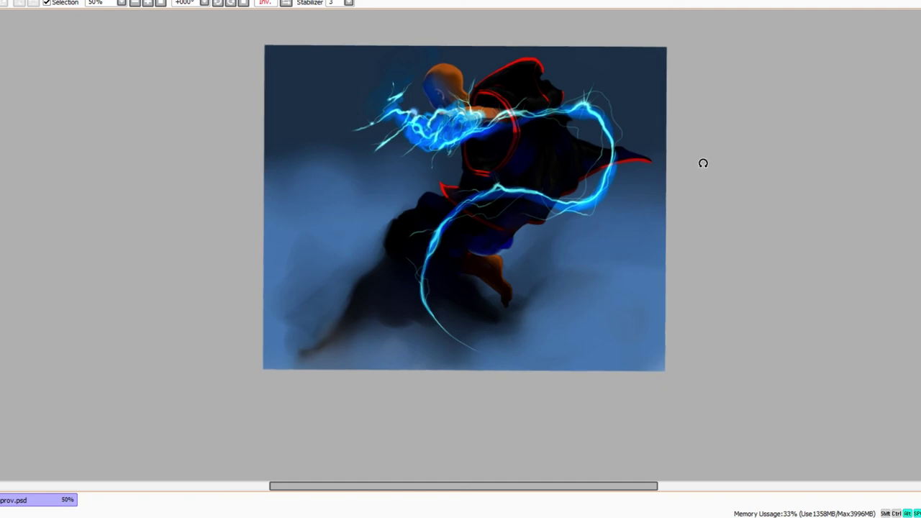
drag(655, 226, 670, 238)
drag(502, 323, 503, 300)
scroll(495, 302, up, 1)
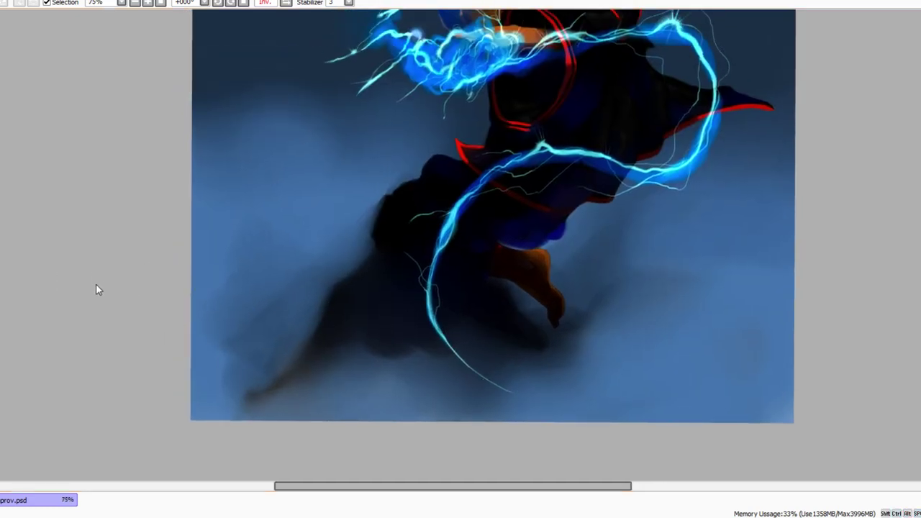
scroll(466, 348, down, 1)
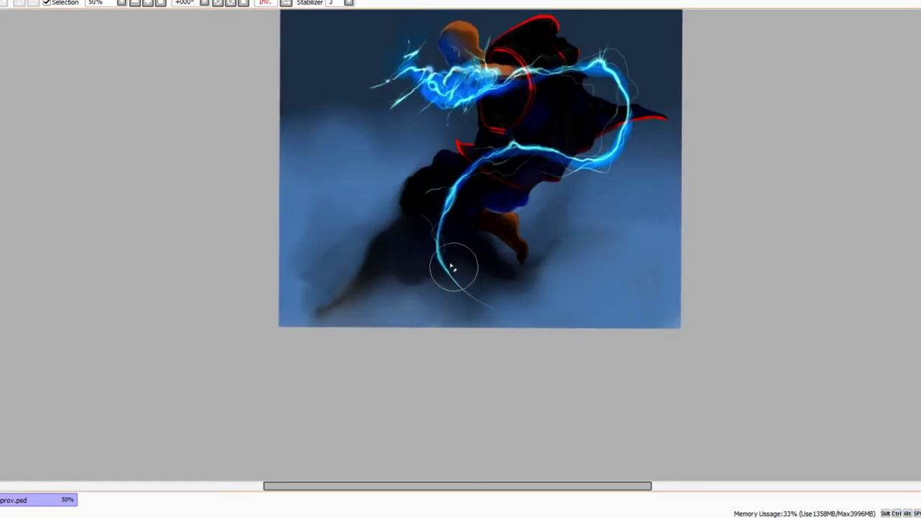
key(bracketright)
key(bracketright)
key(bracketright)
key(bracketright)
key(bracketright)
key(bracketright)
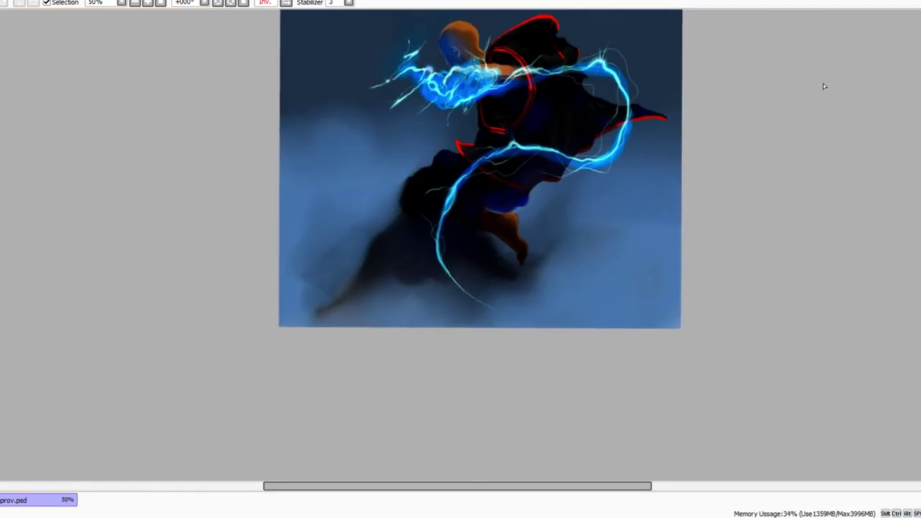
mouse_move(405, 282)
mouse_down()
mouse_move(419, 322)
mouse_move(407, 240)
mouse_move(414, 306)
mouse_move(420, 316)
mouse_move(407, 278)
mouse_move(432, 334)
mouse_move(429, 310)
mouse_up()
key(bracketleft)
key(bracketleft)
drag(406, 246, 421, 298)
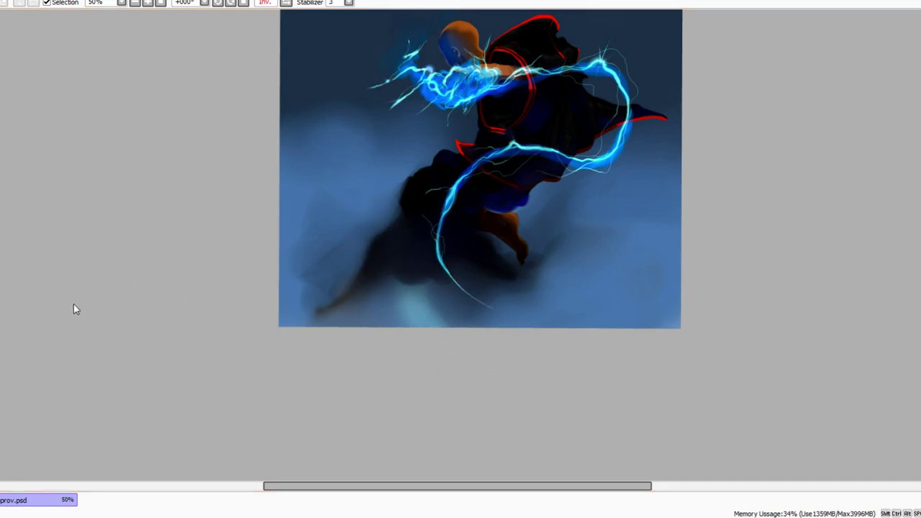
Try a soft cyan light streak rising from the canvas's lower edge over the dark robe, using different color and layer settings
drag(71, 304, 67, 238)
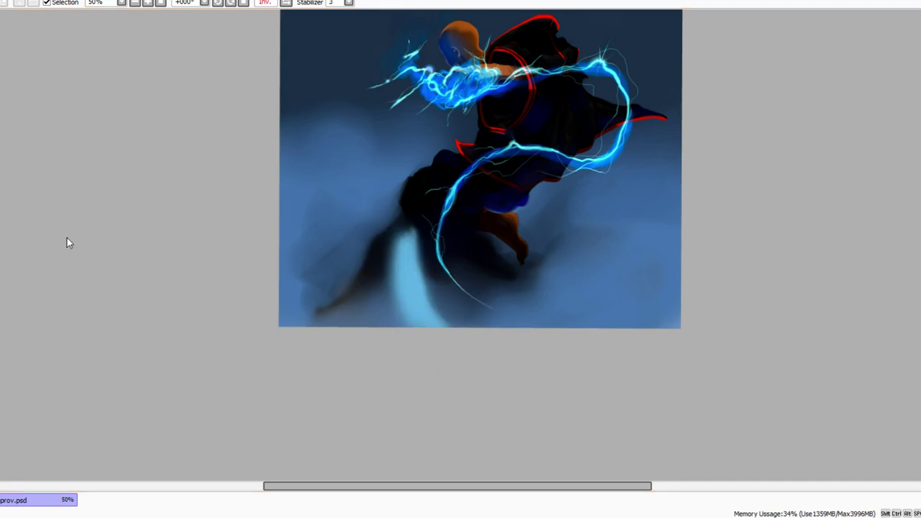
key(ctrl+z)
click(74, 195)
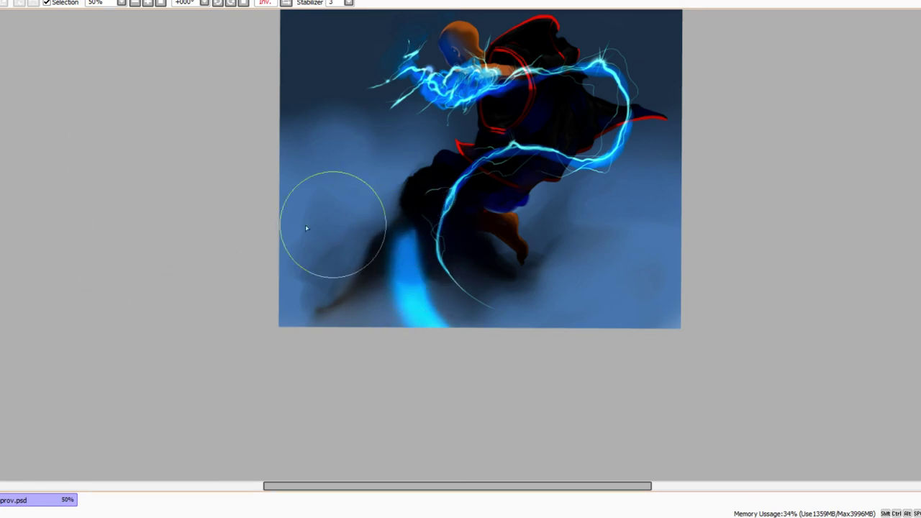
key(ctrl+z)
mouse_move(473, 311)
mouse_down()
mouse_move(420, 276)
mouse_move(425, 291)
mouse_move(497, 331)
mouse_move(419, 295)
mouse_up()
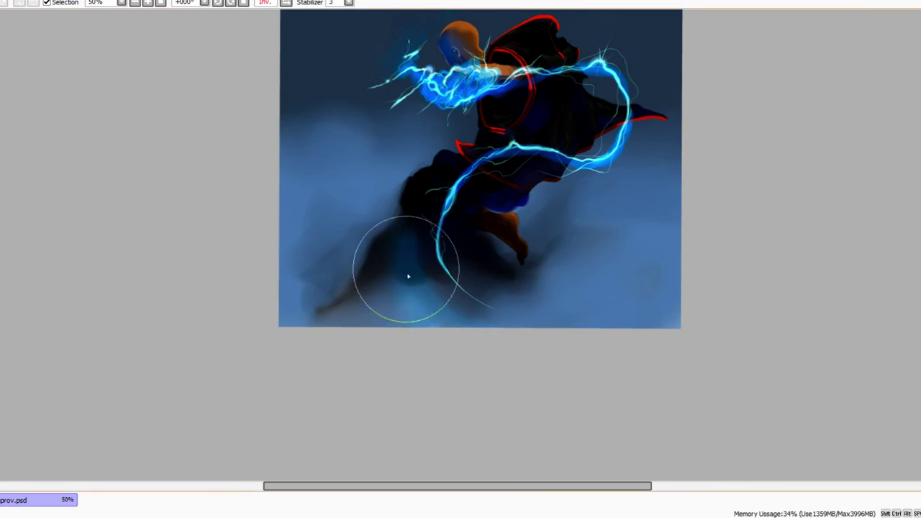
key(ctrl+z)
Paint a broad, soft blue glow sweeping from beneath the robe along the canvas's lower edge with a larger brush, and brighten it
key(bracketright)
key(bracketright)
mouse_move(414, 244)
mouse_down()
mouse_move(465, 295)
mouse_move(406, 231)
mouse_move(469, 291)
mouse_move(462, 296)
mouse_move(397, 221)
mouse_move(398, 311)
mouse_move(436, 324)
mouse_move(437, 298)
mouse_move(462, 333)
mouse_move(421, 295)
mouse_move(502, 338)
mouse_move(449, 321)
mouse_move(424, 297)
mouse_move(487, 314)
mouse_move(442, 307)
mouse_move(453, 311)
mouse_move(385, 255)
mouse_move(417, 292)
mouse_move(375, 233)
mouse_move(394, 276)
mouse_move(373, 220)
mouse_move(406, 287)
mouse_move(469, 321)
mouse_move(451, 310)
mouse_move(472, 305)
mouse_move(577, 318)
mouse_move(496, 317)
mouse_move(587, 299)
mouse_move(601, 311)
mouse_move(590, 315)
mouse_move(649, 268)
mouse_move(607, 305)
mouse_move(643, 265)
mouse_move(618, 296)
mouse_move(632, 274)
mouse_move(618, 261)
mouse_move(623, 273)
mouse_move(604, 297)
mouse_up()
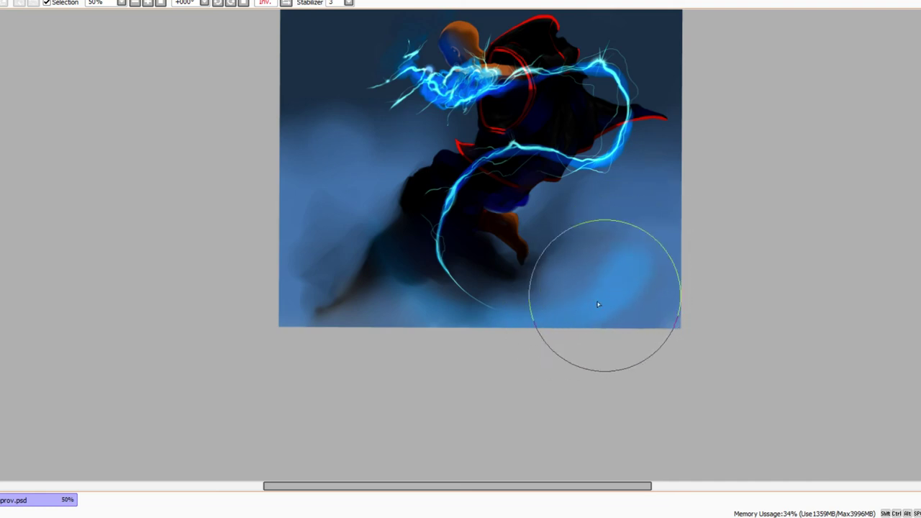
mouse_move(389, 258)
mouse_down()
mouse_move(410, 291)
mouse_move(372, 215)
mouse_move(388, 261)
mouse_move(406, 279)
mouse_move(388, 265)
mouse_move(370, 217)
mouse_move(398, 273)
mouse_up()
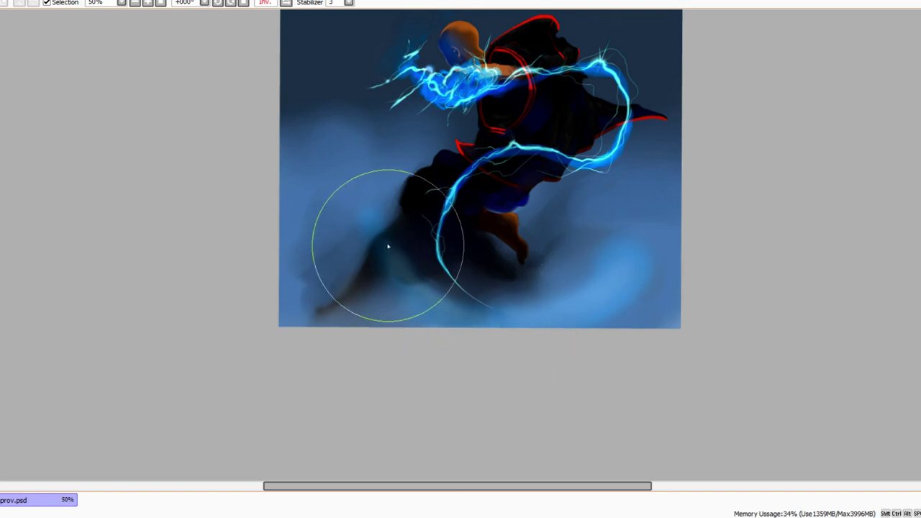
mouse_move(420, 267)
mouse_down()
mouse_move(380, 210)
mouse_move(402, 244)
mouse_move(400, 281)
mouse_move(367, 208)
mouse_move(382, 260)
mouse_up()
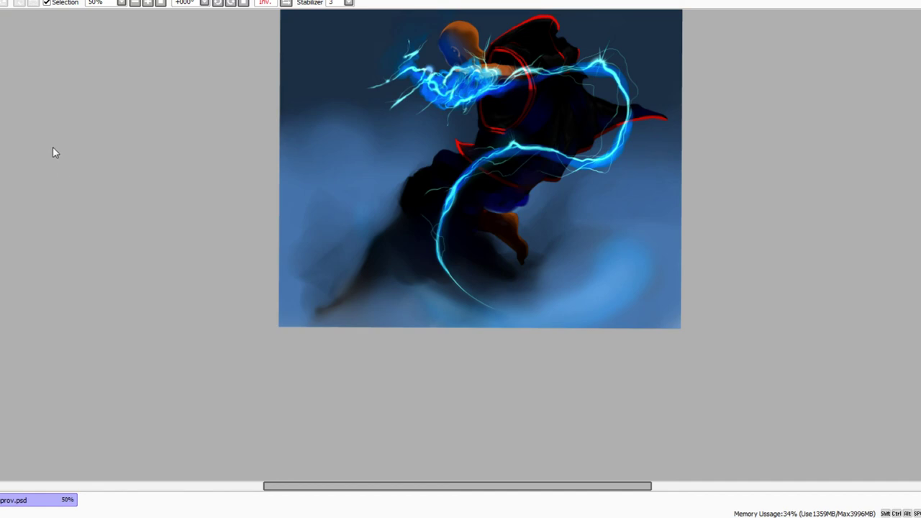
drag(52, 147, 57, 147)
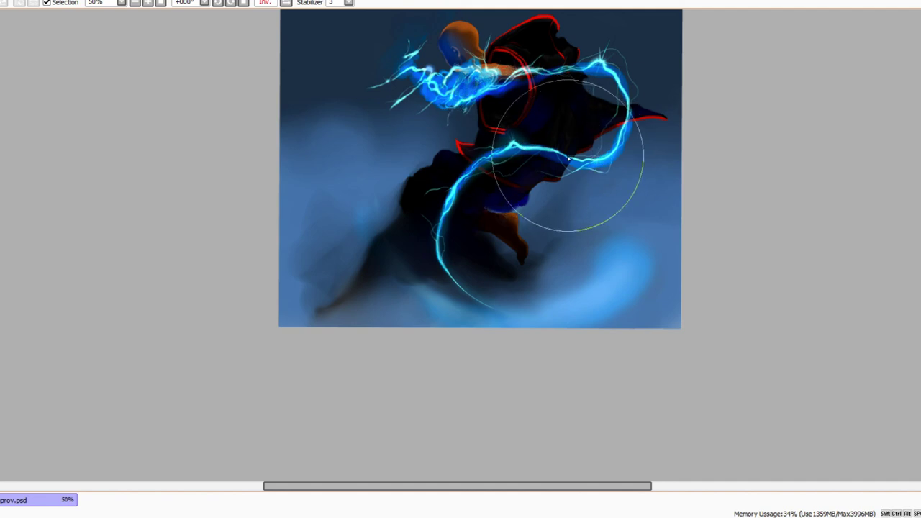
Paint faint blue light rays bursting outward from the hand lightning and around the head with a smaller brush
key(bracketleft)
key(bracketleft)
key(bracketleft)
key(bracketleft)
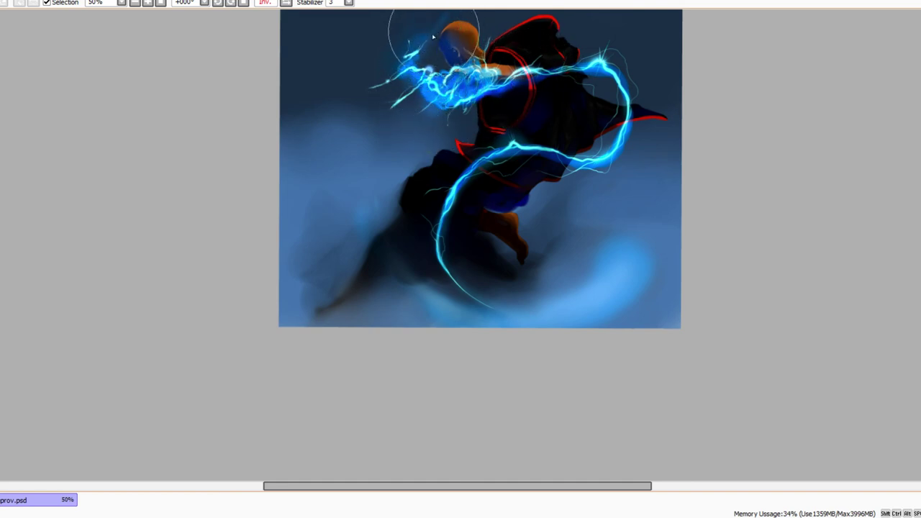
drag(504, 59, 531, 104)
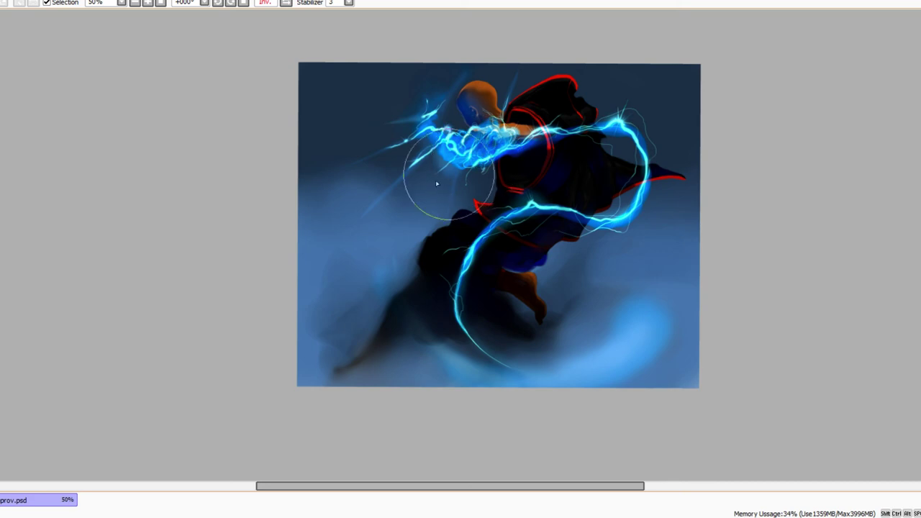
Brighten the curved bolt and its thin side strands with soft glow strokes over the robe, tail and outer loop
scroll(554, 297, up, 1)
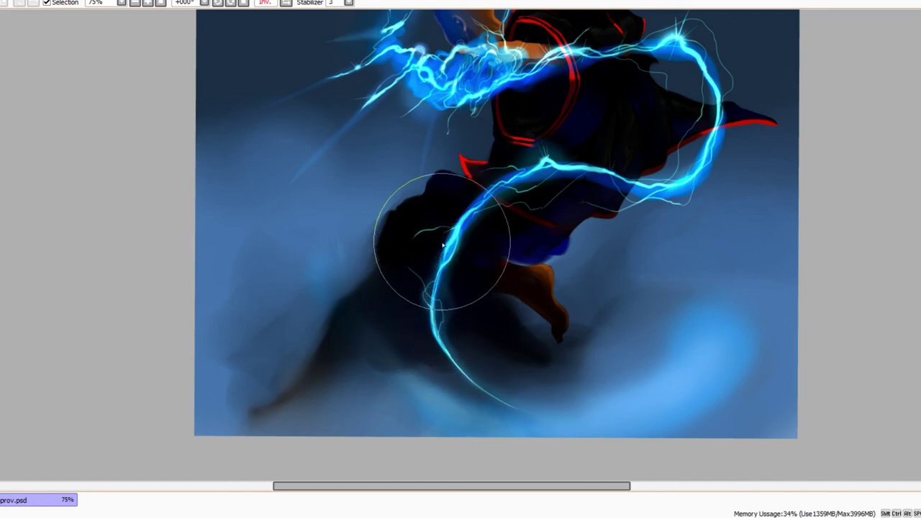
drag(465, 231, 448, 254)
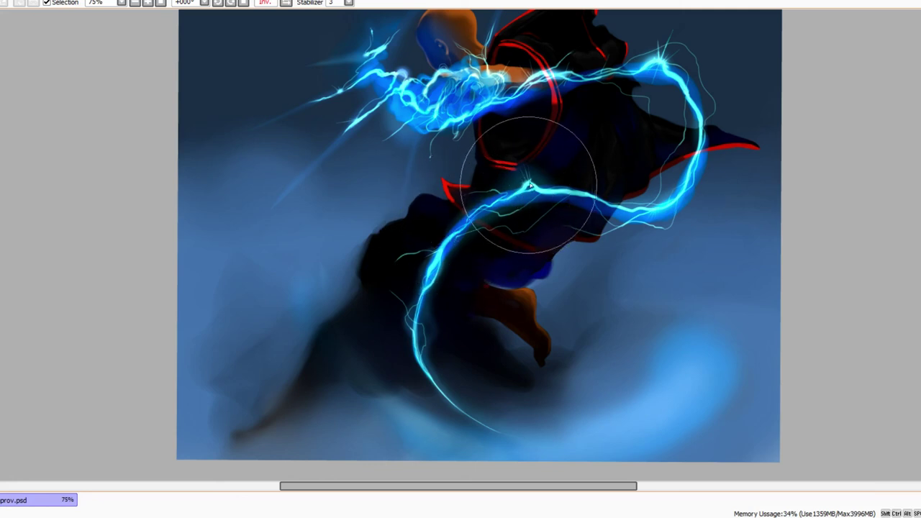
mouse_move(508, 172)
mouse_down()
mouse_move(526, 159)
mouse_move(547, 174)
mouse_up()
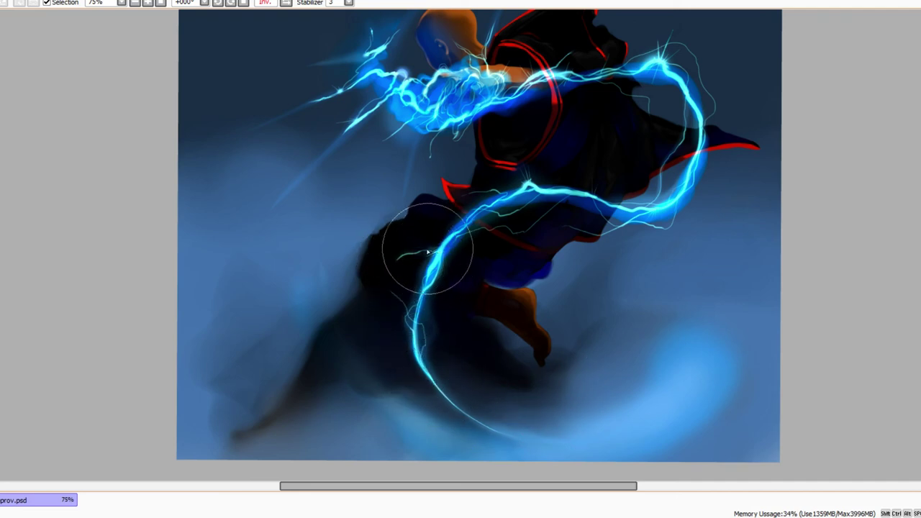
drag(391, 293, 417, 325)
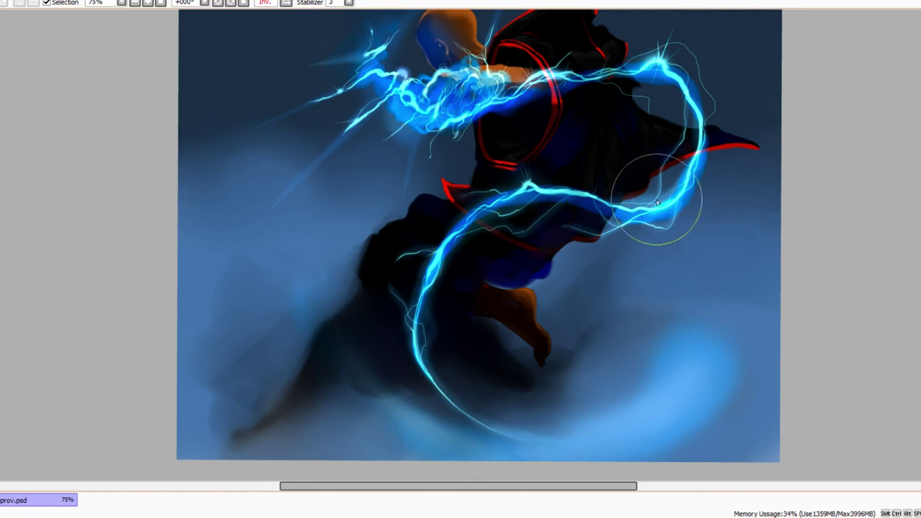
drag(689, 146, 664, 187)
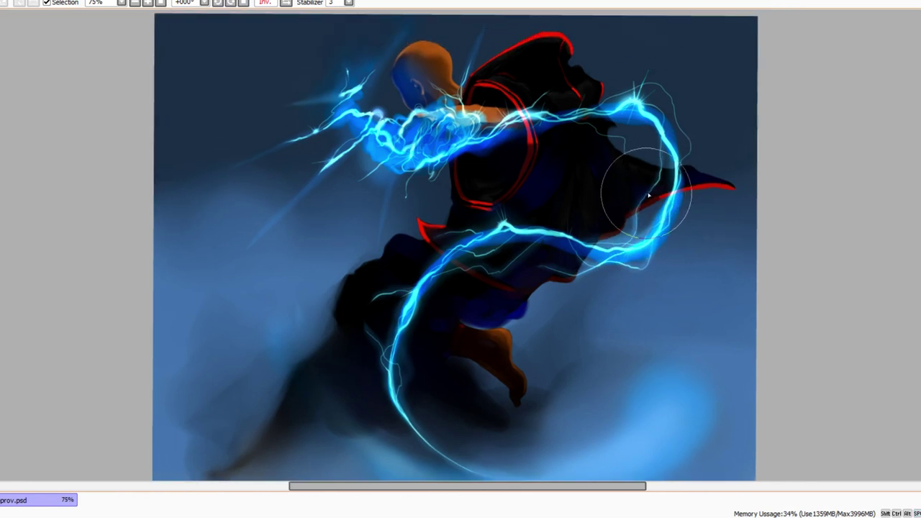
drag(665, 141, 663, 162)
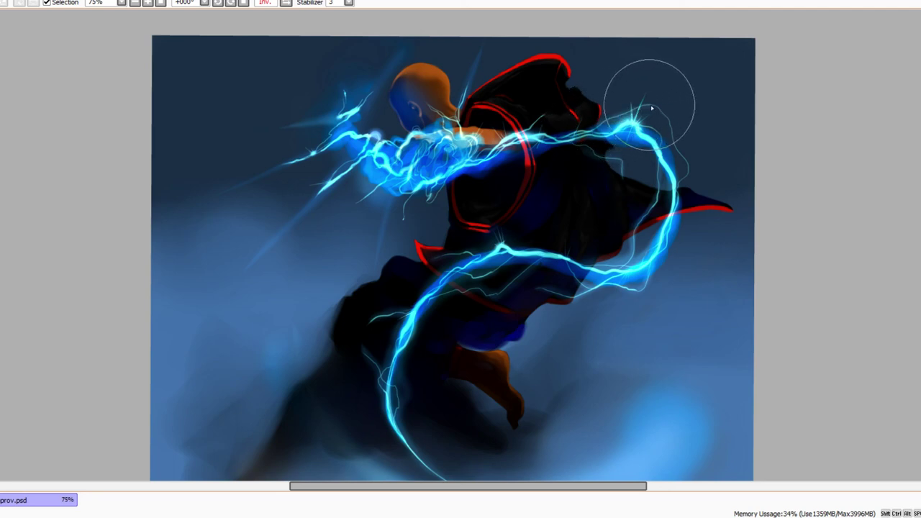
mouse_move(679, 147)
mouse_down()
mouse_move(688, 169)
mouse_move(763, 185)
mouse_up()
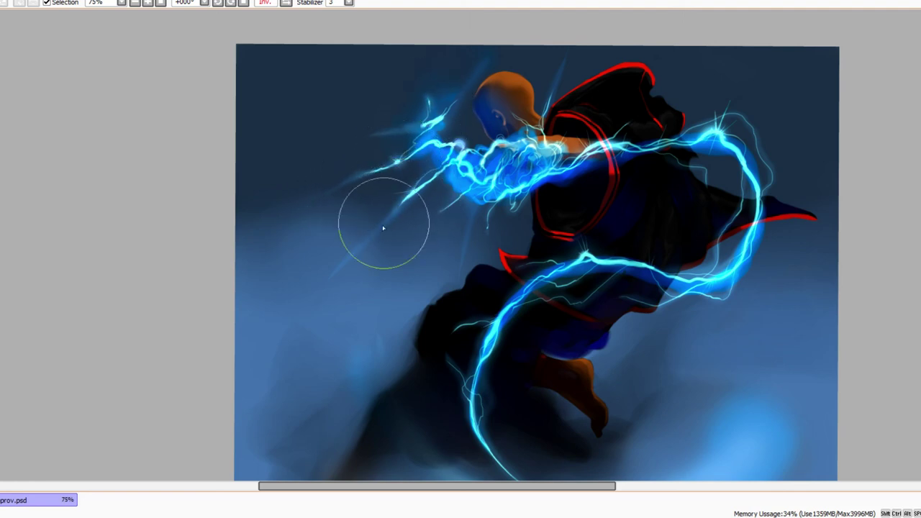
Touch up the soft blue glow over the robe and around the curved bolt using larger and smaller brush sizes
ctrl+alt+click(461, 164)
ctrl+alt+click(461, 165)
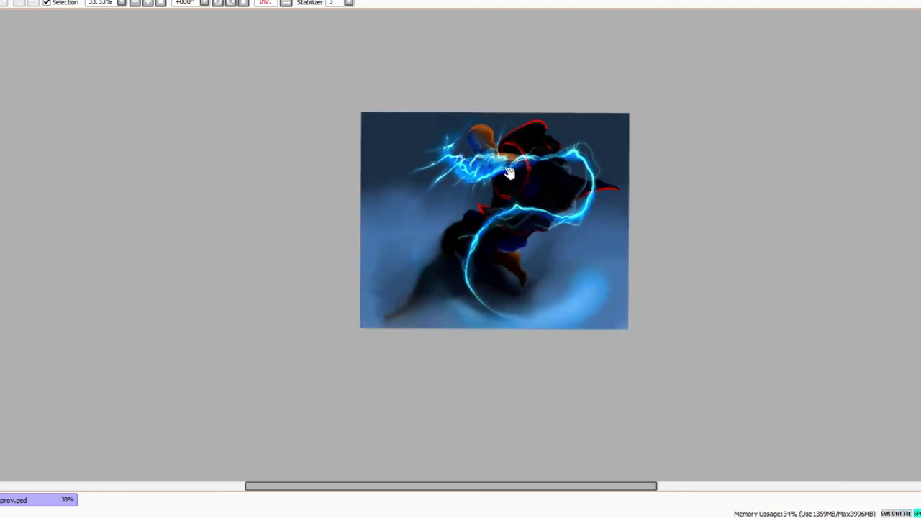
drag(509, 173, 526, 180)
ctrl+click(609, 248)
ctrl+click(616, 249)
drag(701, 228, 721, 262)
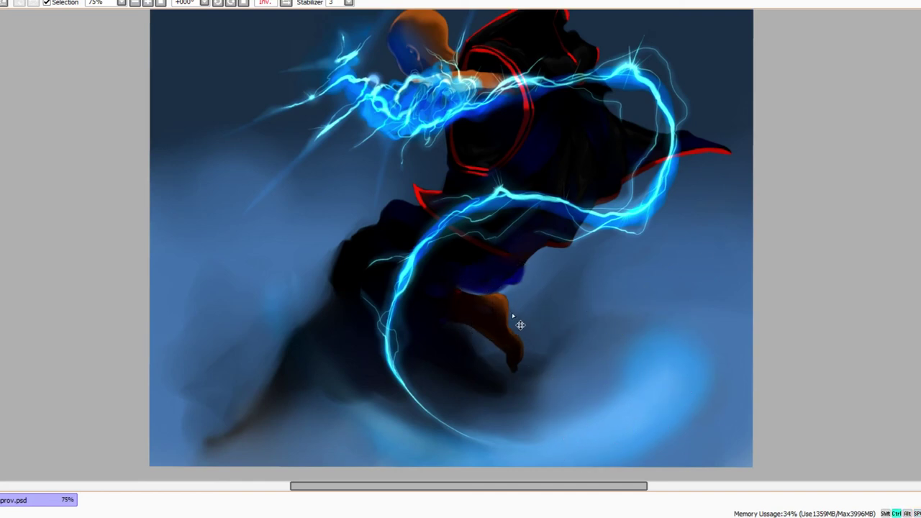
key(bracketright)
key(bracketright)
key(bracketright)
key(bracketright)
key(bracketright)
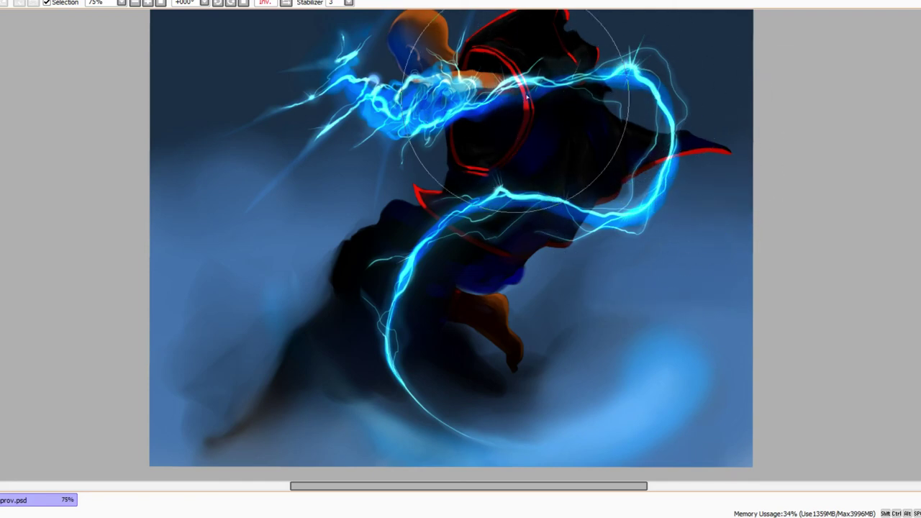
key(bracketleft)
key(bracketleft)
key(bracketleft)
key(bracketleft)
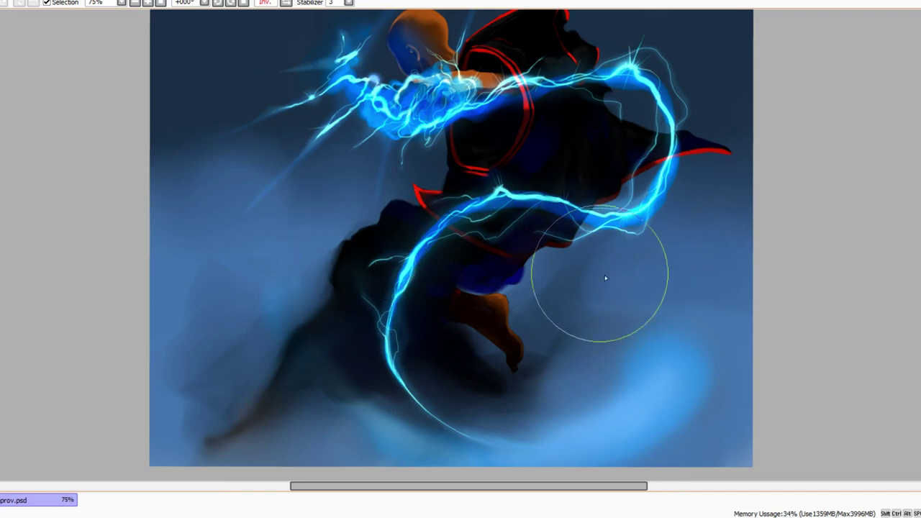
drag(619, 292, 613, 310)
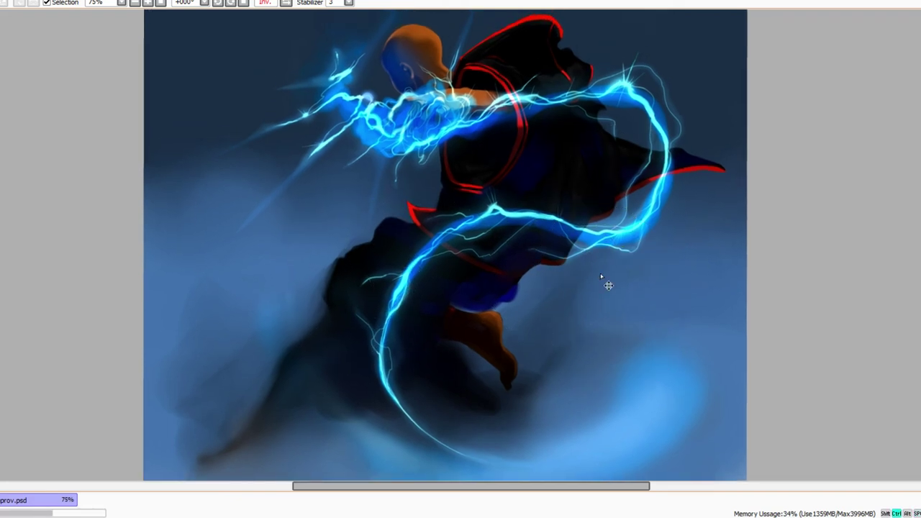